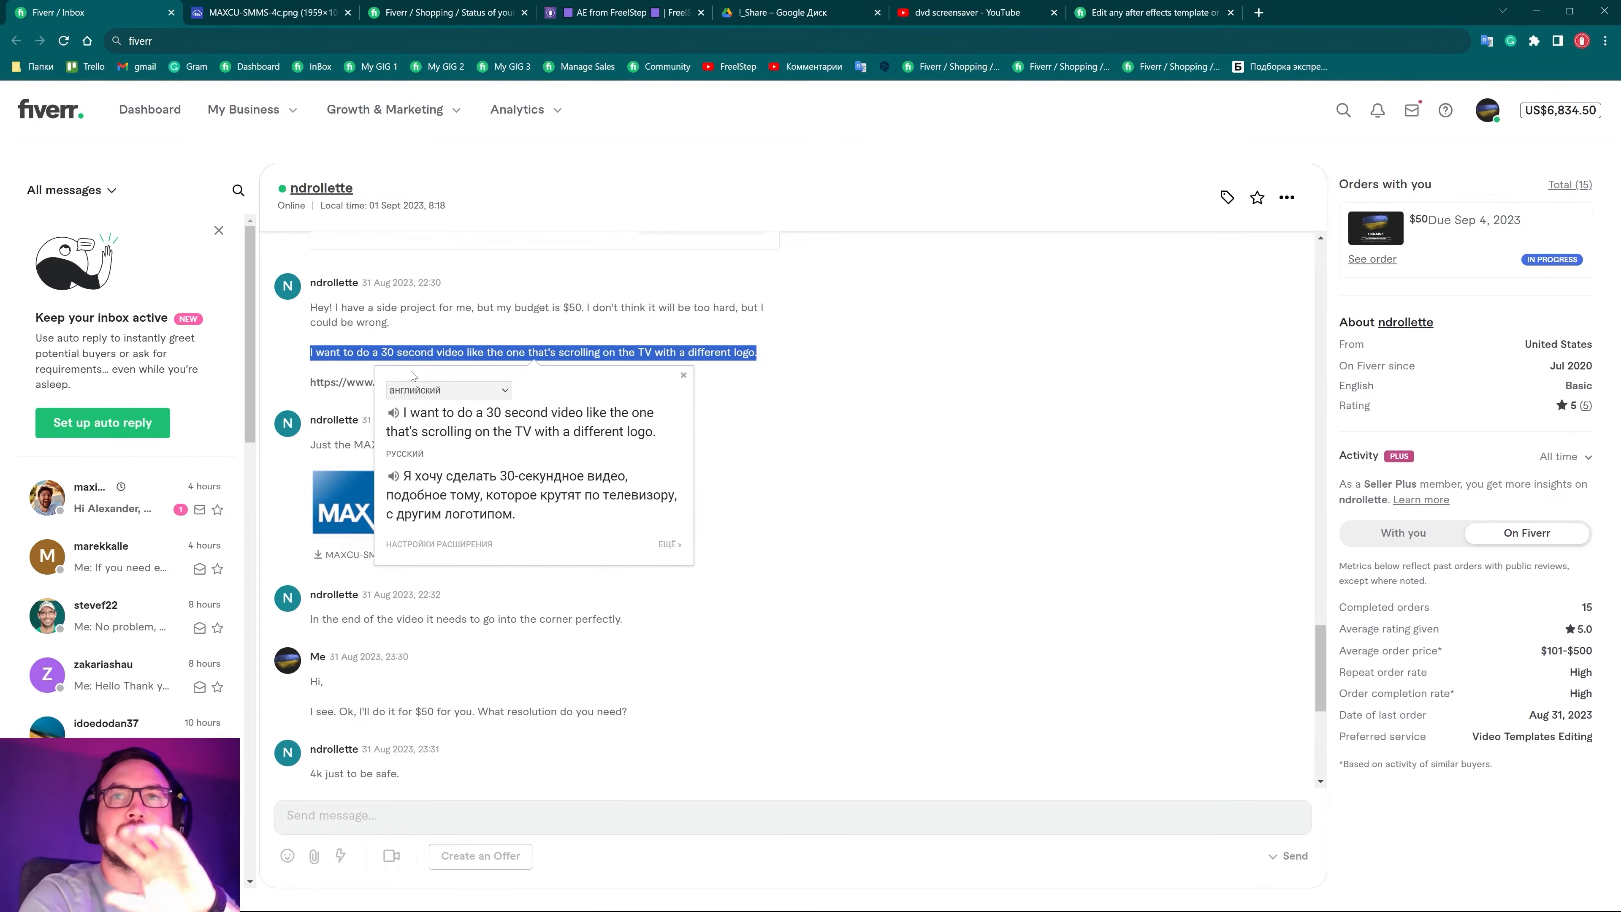
Open the client's 'The DVD Logo – The Office US' reference video from the Fiverr message in a new tab
{"action": "left_click", "coordinate": [387, 365]}
{"action": "middle_click", "coordinate": [388, 381]}
{"action": "left_click", "coordinate": [413, 13]}
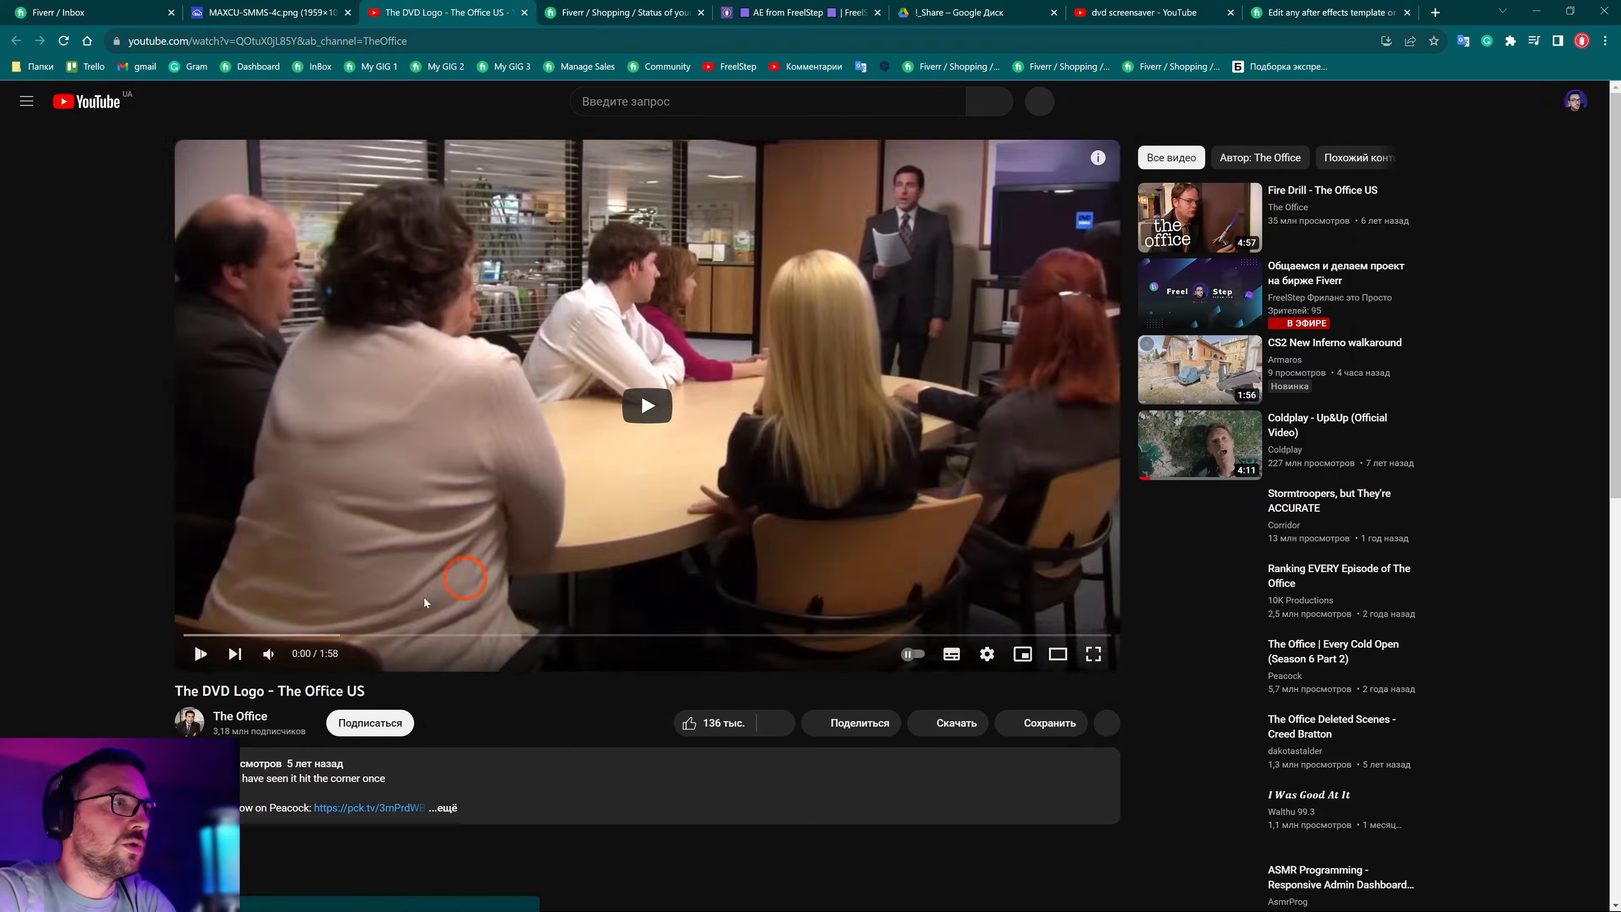
Scrub through the Office clip and pause on the shot showing the DVD logo
{"action": "left_click", "coordinate": [207, 656]}
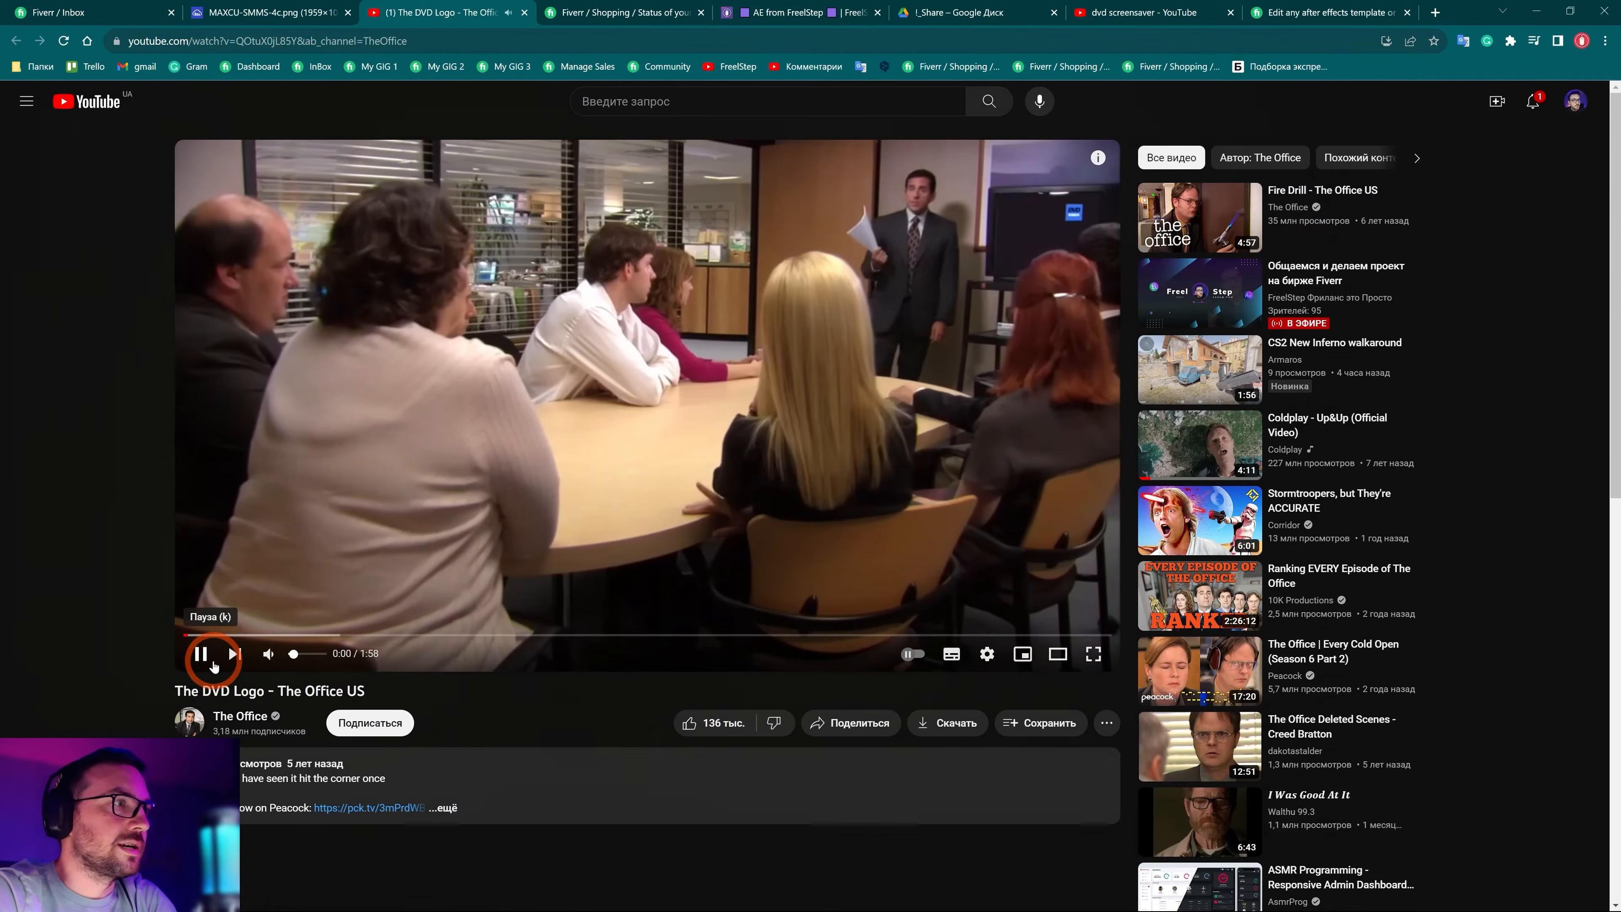
{"action": "left_click_drag", "start_coordinate": [217, 633], "coordinate": [551, 635]}
{"action": "left_click", "coordinate": [734, 635]}
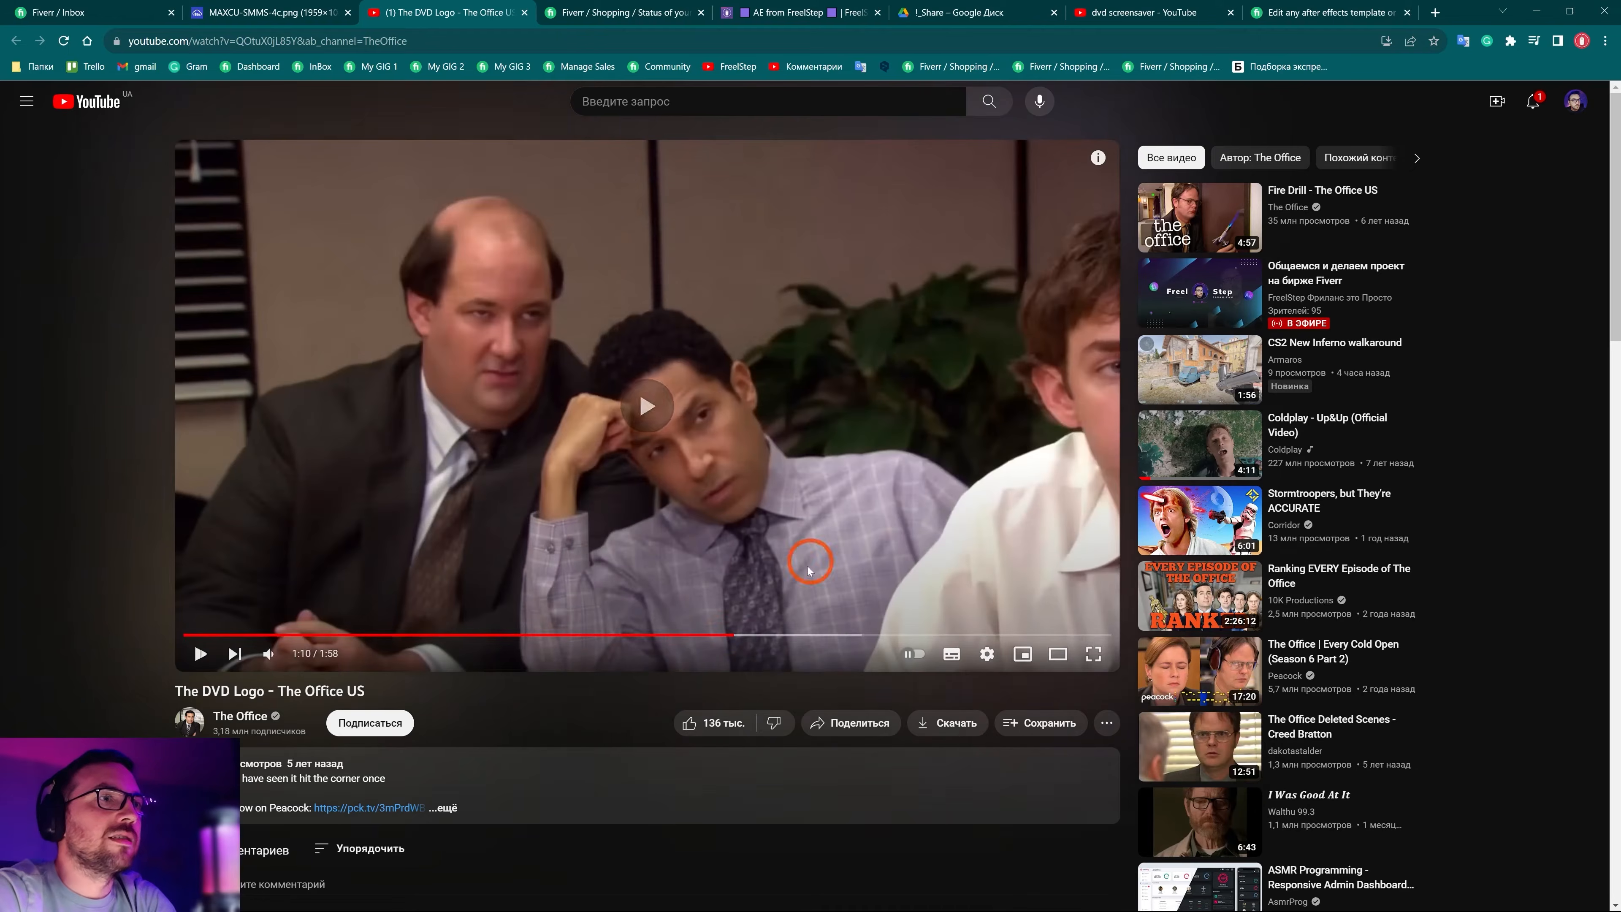
{"action": "left_click", "coordinate": [952, 485]}
Take a Lightshot capture of the frame, circle the DVD logo in red, then discard it
{"action": "key", "text": "ctrl+q"}
{"action": "left_click_drag", "start_coordinate": [415, 120], "coordinate": [1232, 702]}
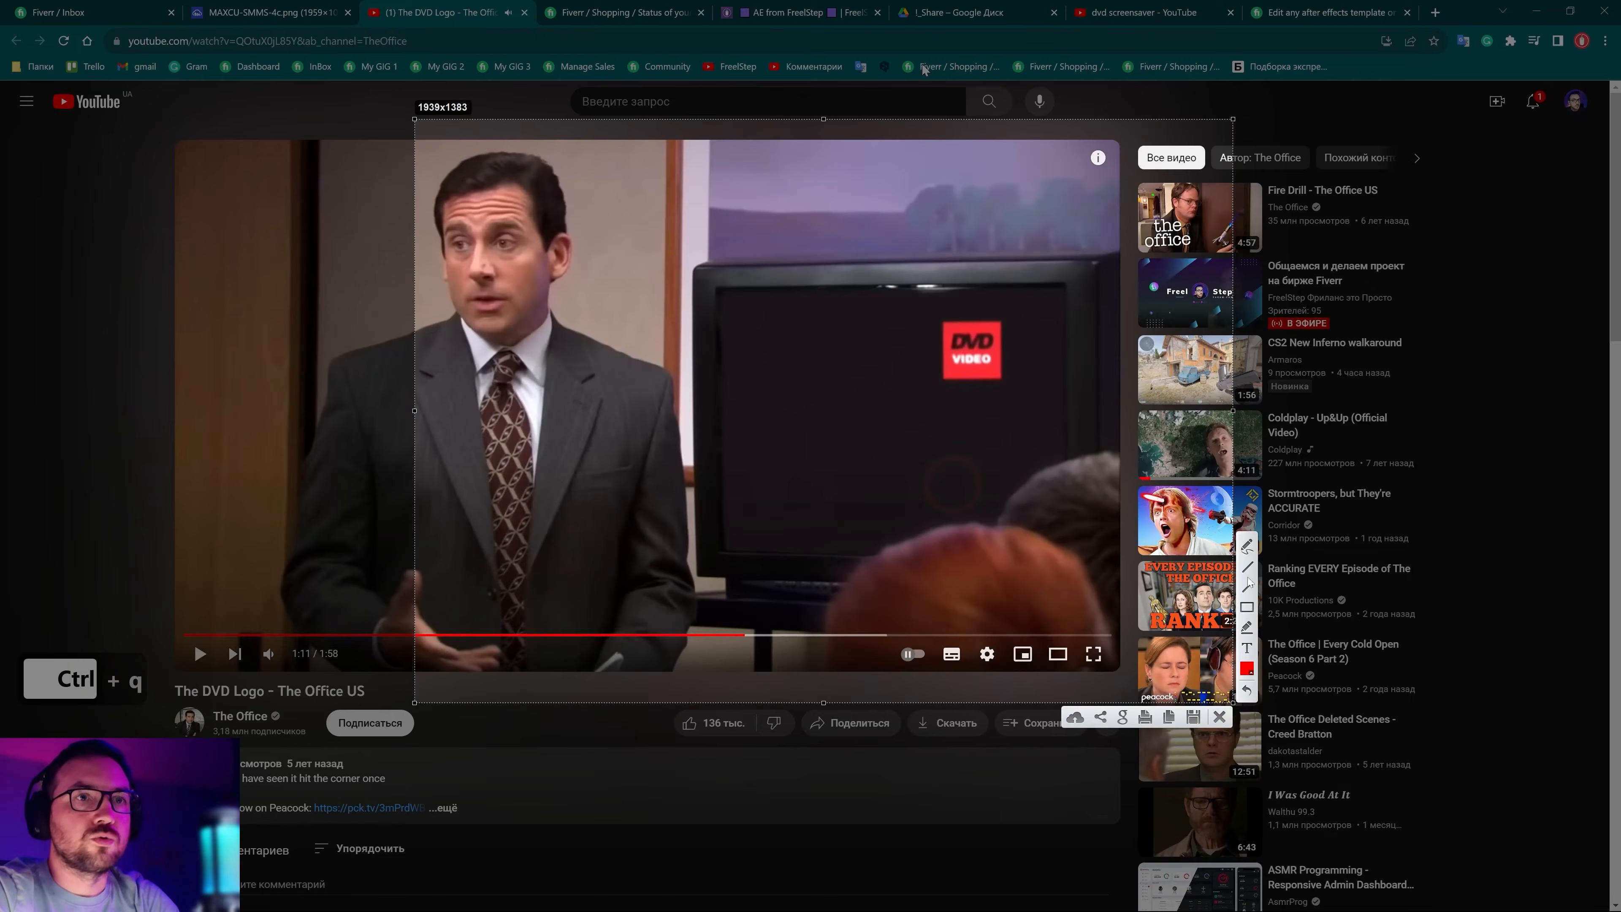
{"action": "mouse_move", "coordinate": [957, 311]}
{"action": "left_mouse_down"}
{"action": "mouse_move", "coordinate": [933, 323]}
{"action": "mouse_move", "coordinate": [953, 310]}
{"action": "left_mouse_up"}
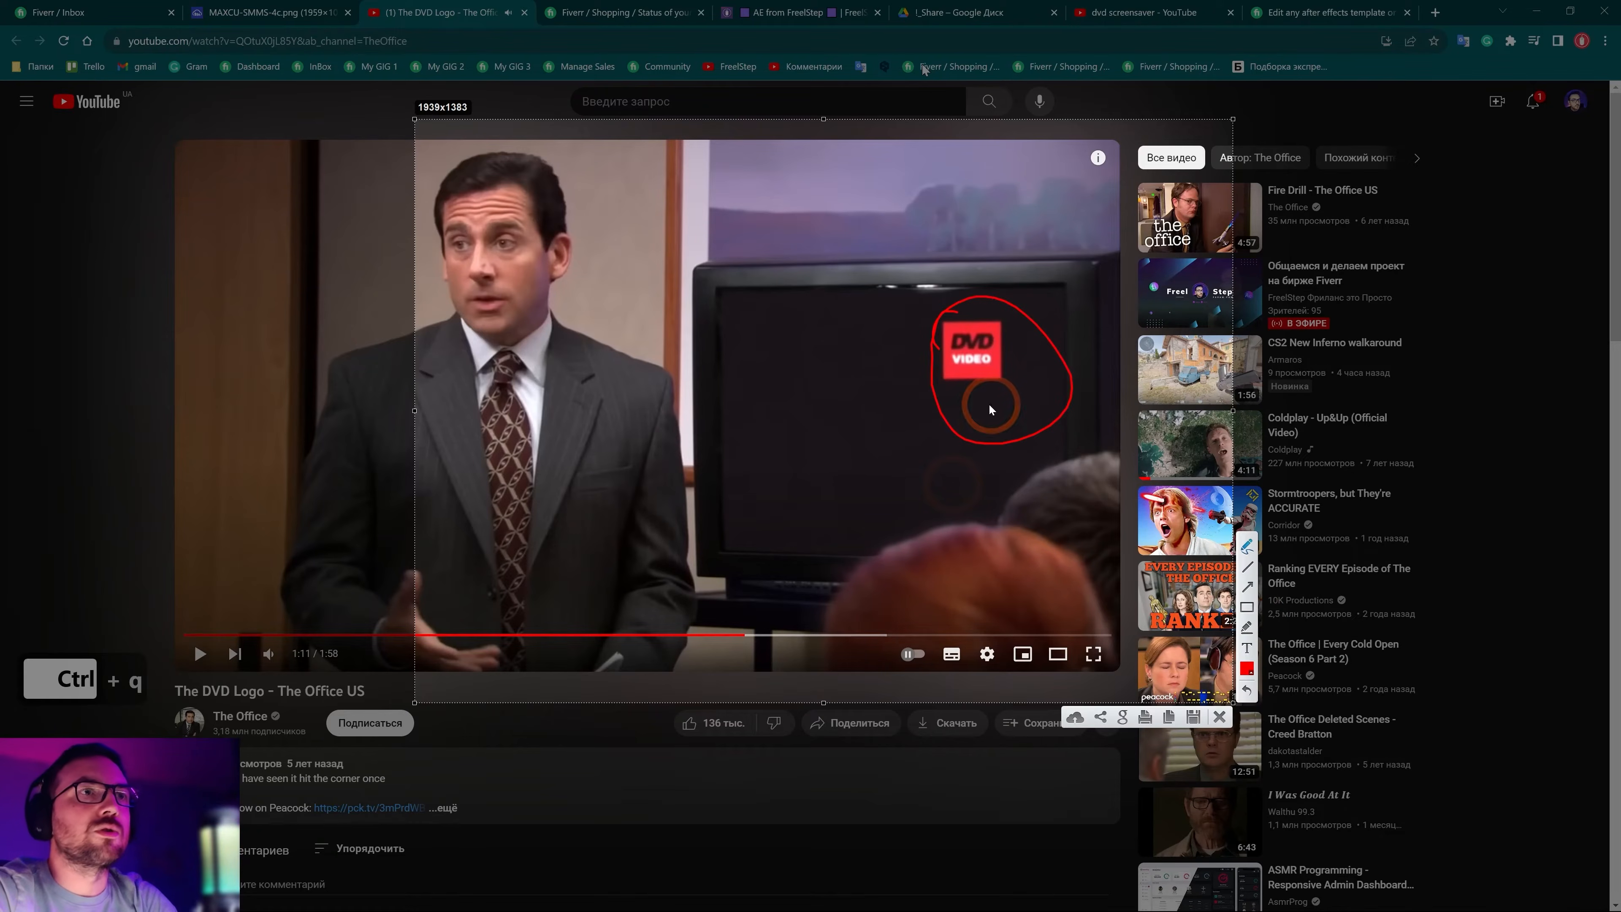
{"action": "key", "text": "Escape"}
{"action": "key", "text": "Escape"}
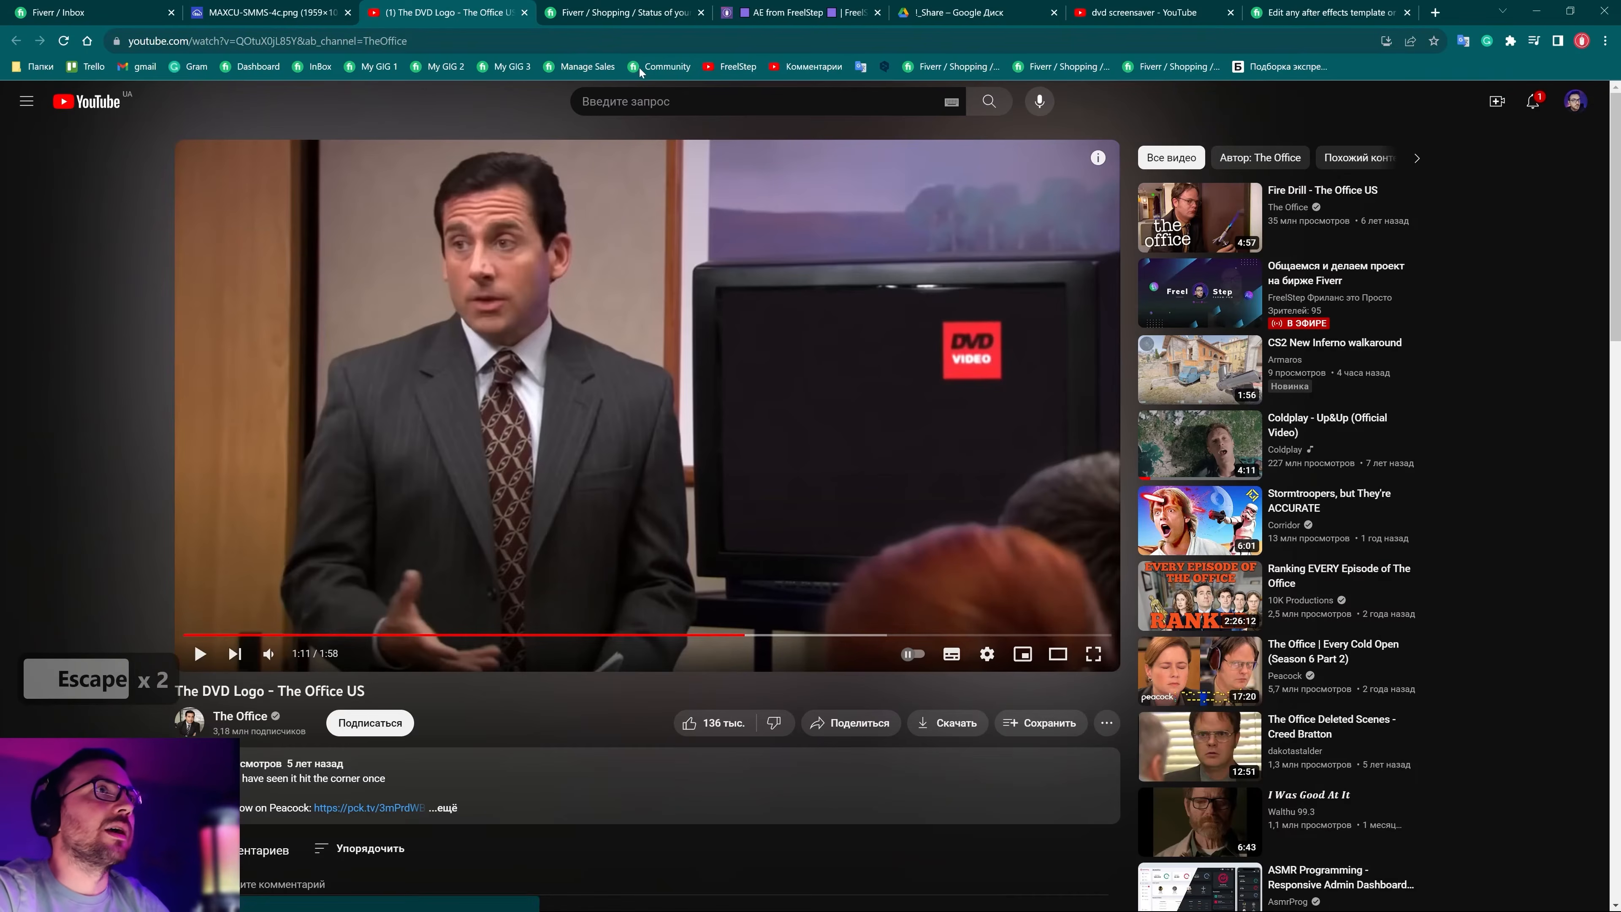
Open 'Bouncing DVD Logo Screensaver 4K 60fps' from the 'dvd screensaver' results, then minimize the browser
{"action": "left_click", "coordinate": [1121, 19]}
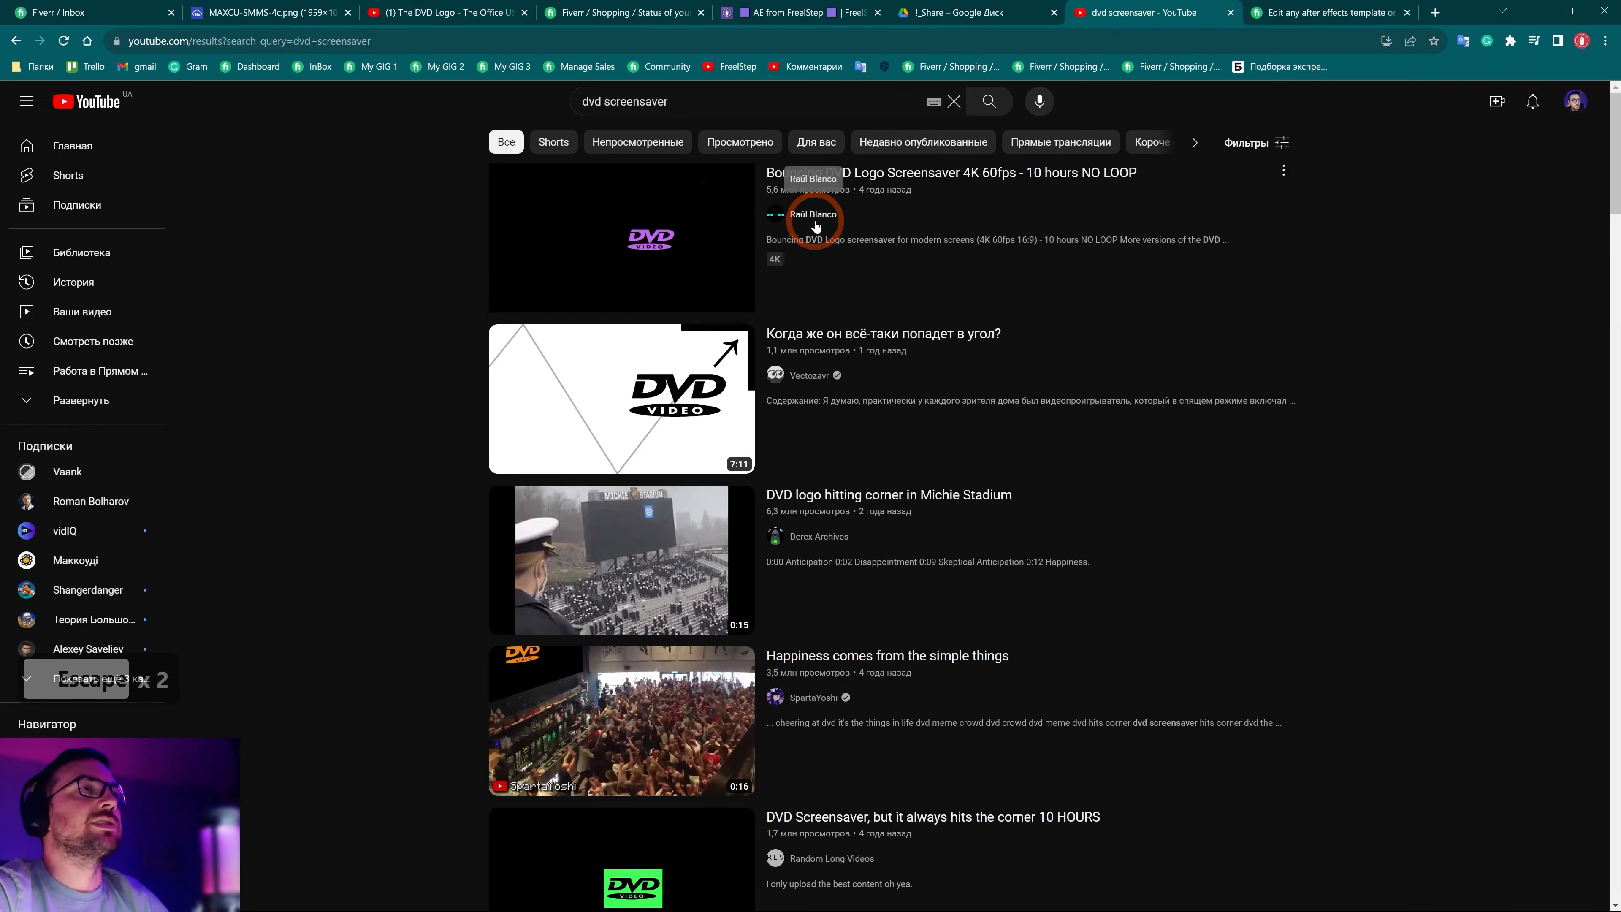
{"action": "left_click_drag", "start_coordinate": [710, 105], "coordinate": [521, 95]}
{"action": "left_click", "coordinate": [470, 325]}
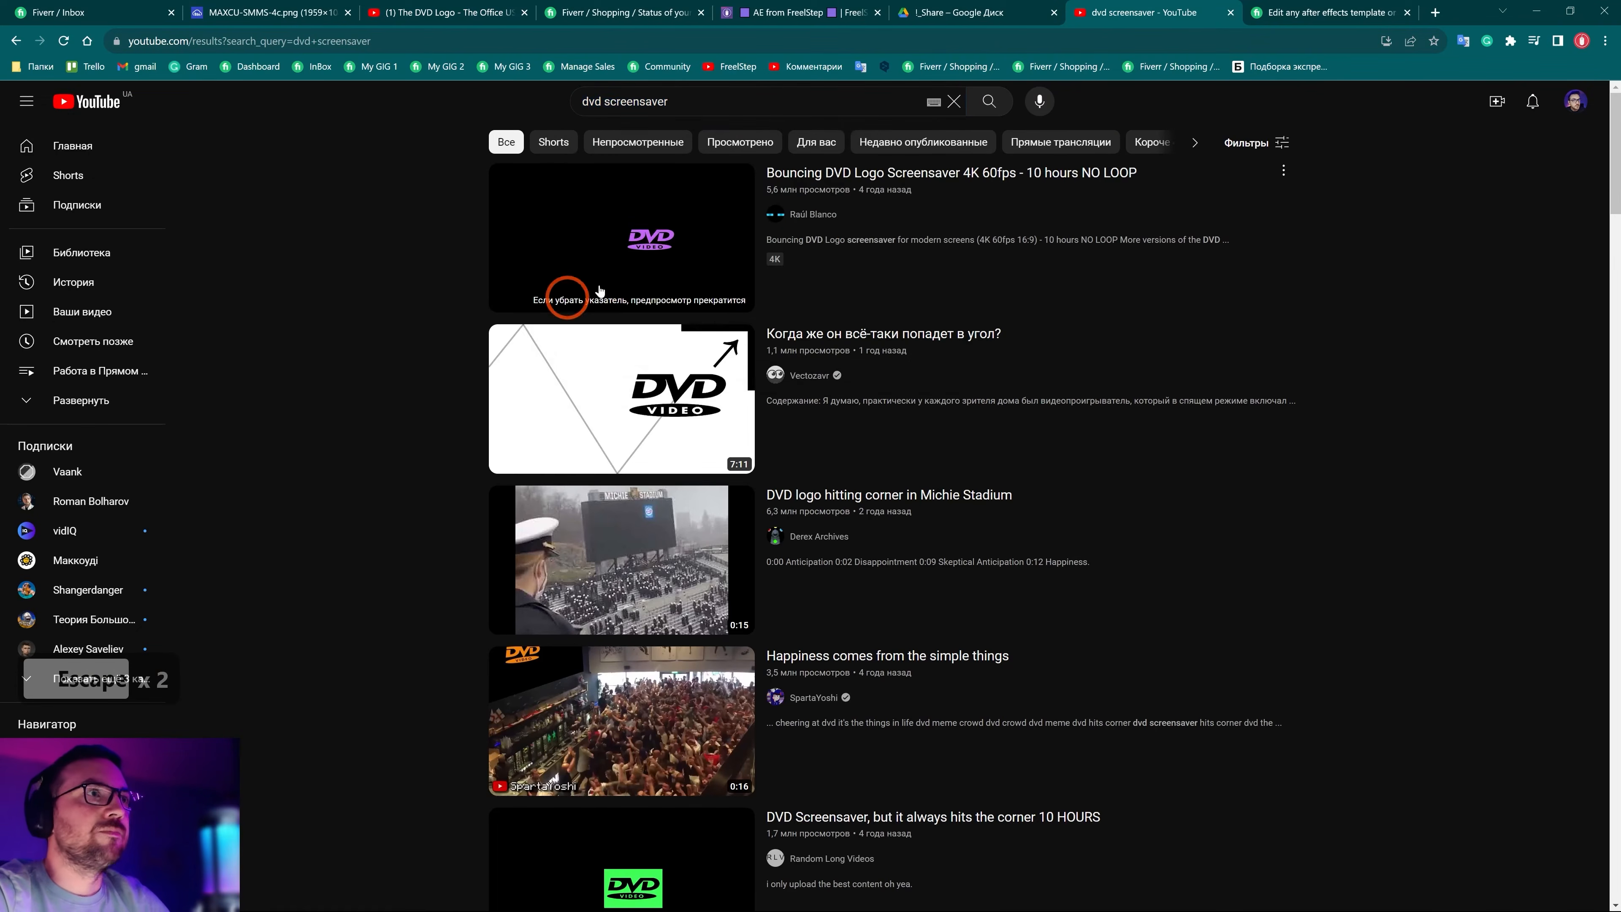
{"action": "left_click", "coordinate": [651, 293]}
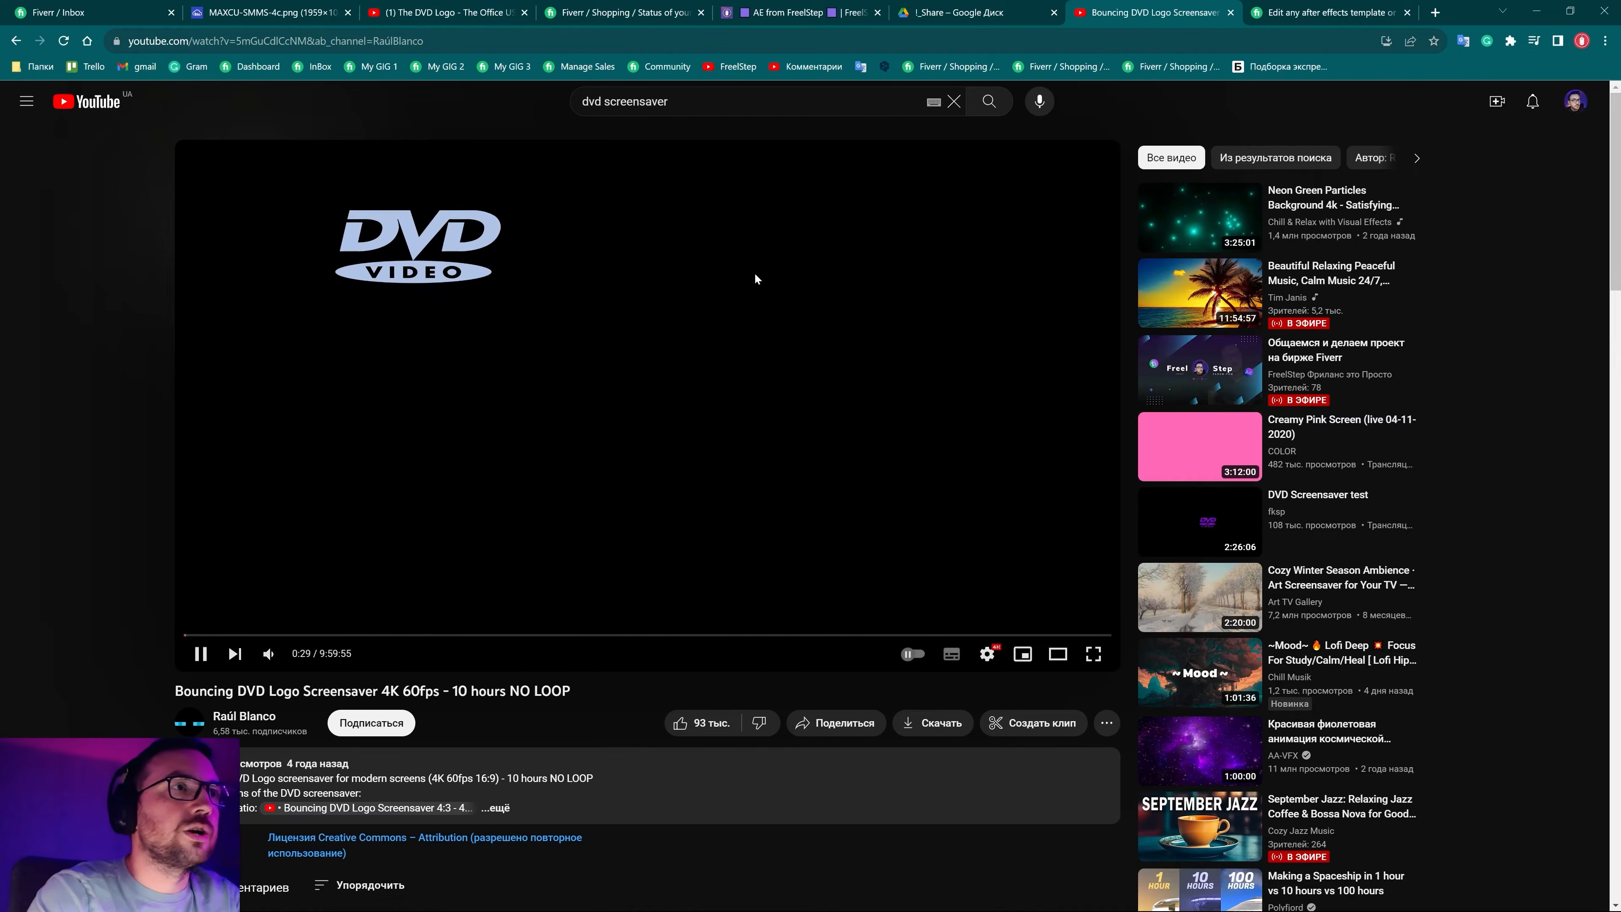
{"action": "left_click", "coordinate": [1532, 14]}
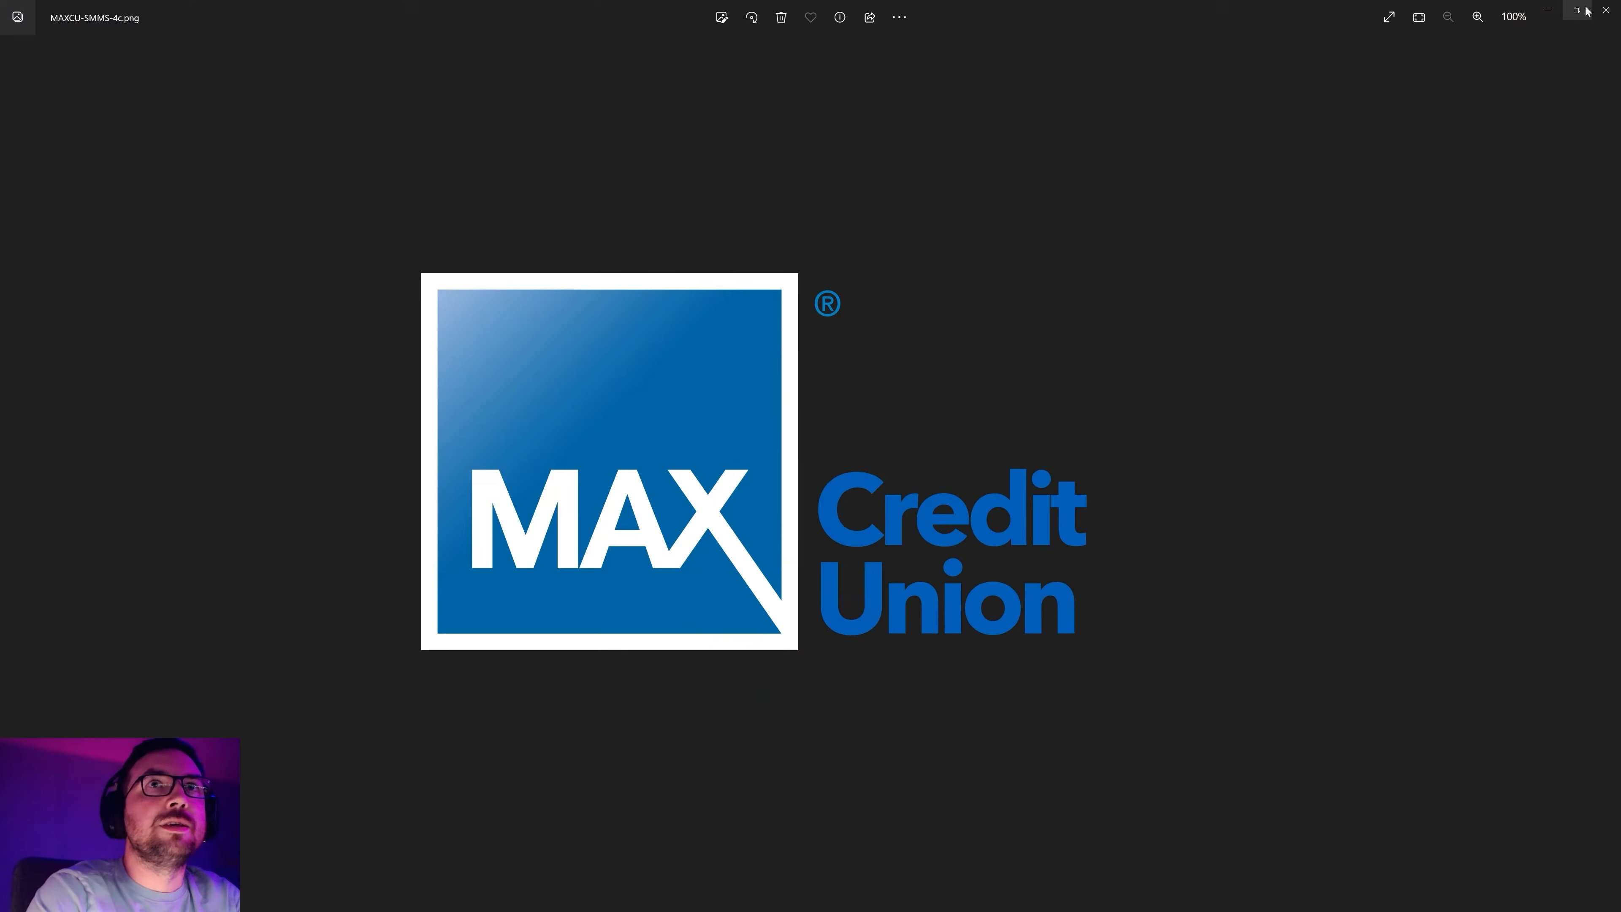
Open Description.txt and highlight the 30-second length, reference link and hit-the-corner ending requirements
{"action": "left_click", "coordinate": [1607, 10]}
{"action": "double_click", "coordinate": [280, 182]}
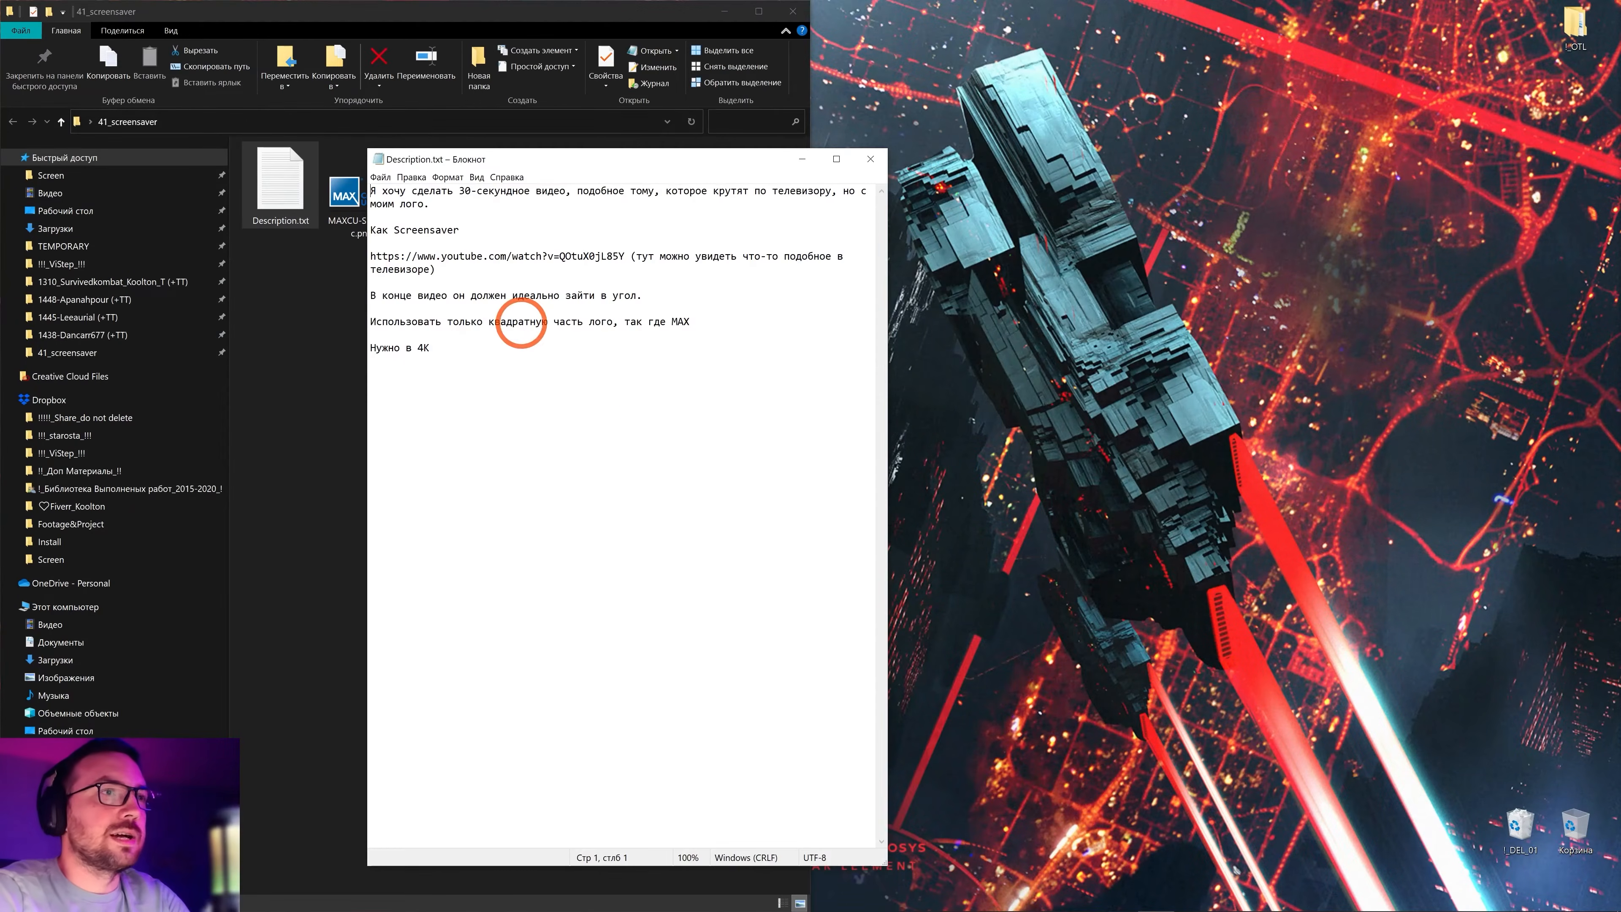
{"action": "key", "text": "ctrl+a"}
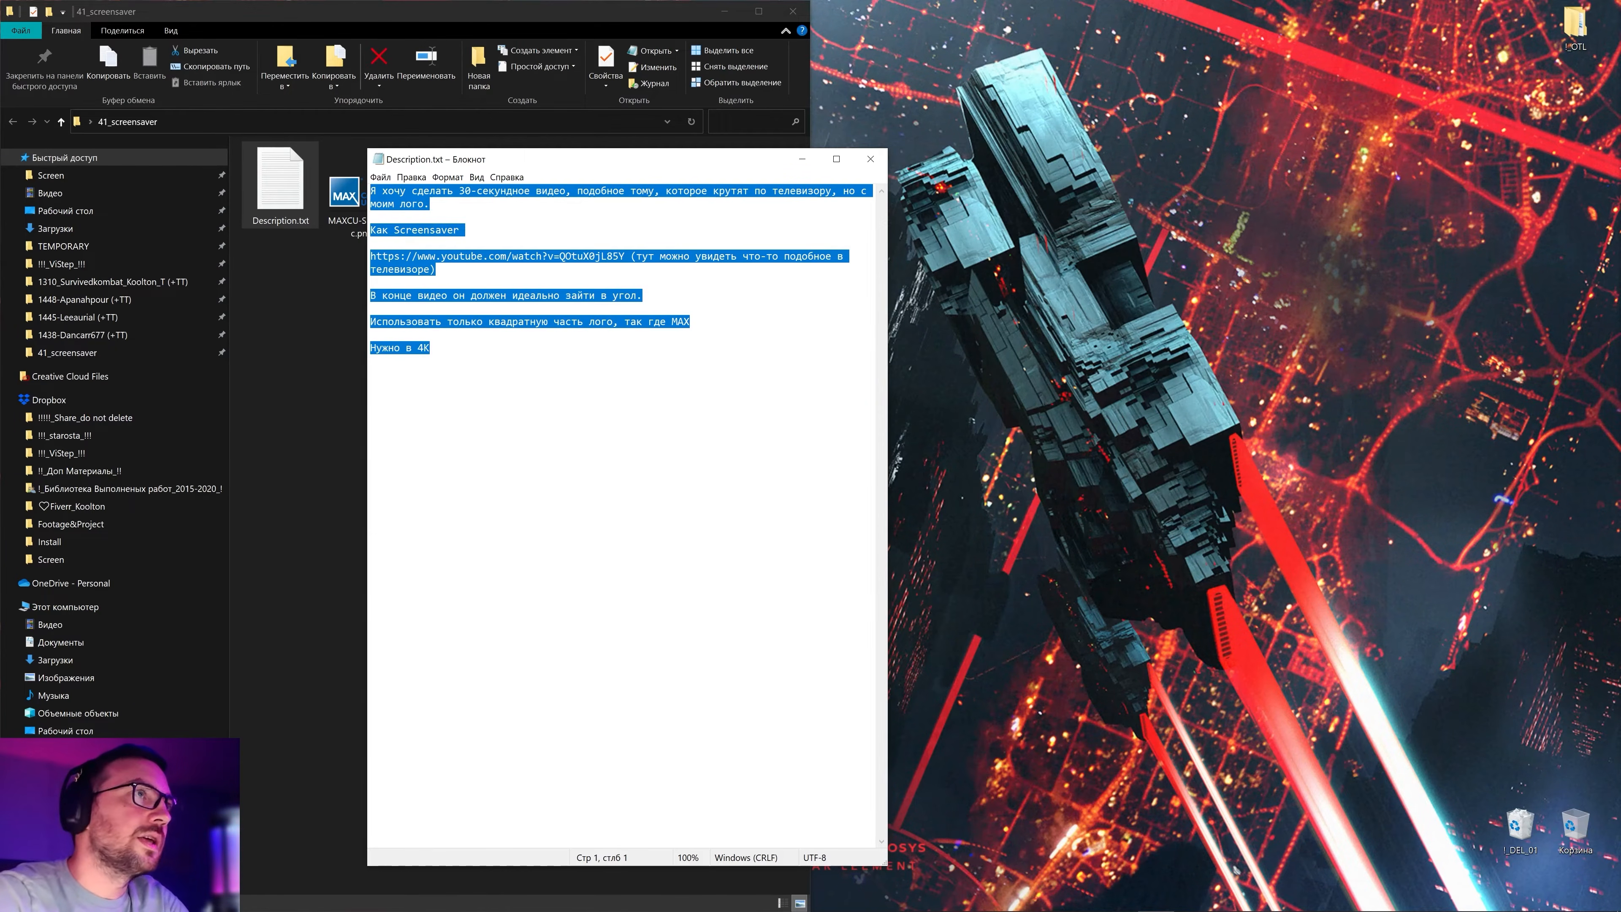
{"action": "left_click", "coordinate": [434, 224]}
{"action": "left_click_drag", "start_coordinate": [455, 190], "coordinate": [554, 191]}
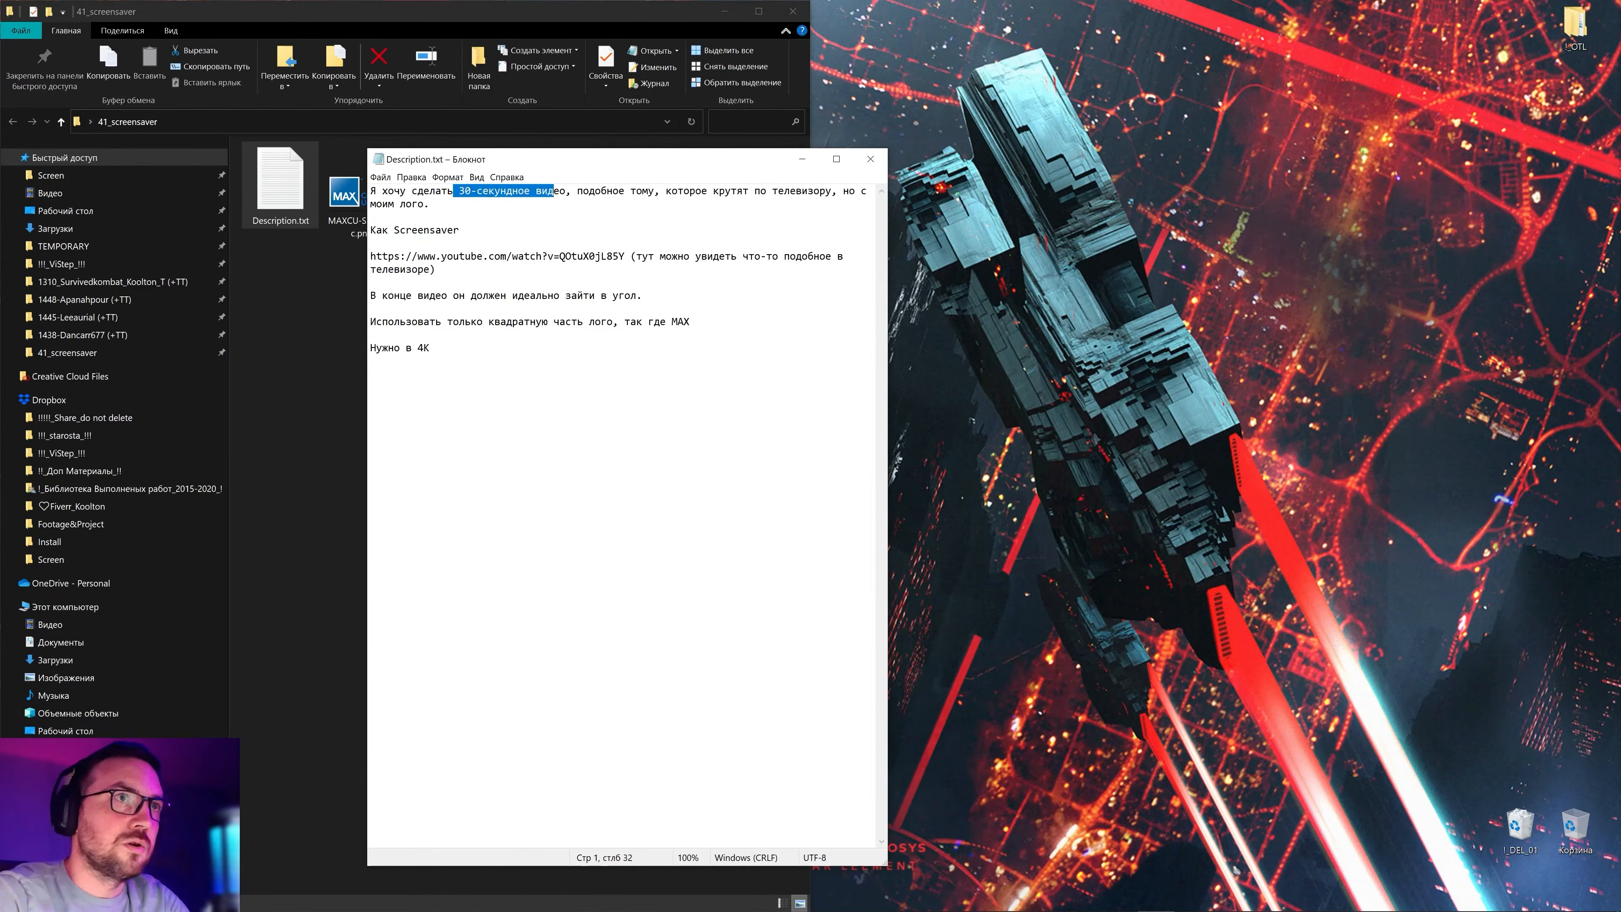
{"action": "left_click_drag", "start_coordinate": [388, 257], "coordinate": [606, 256]}
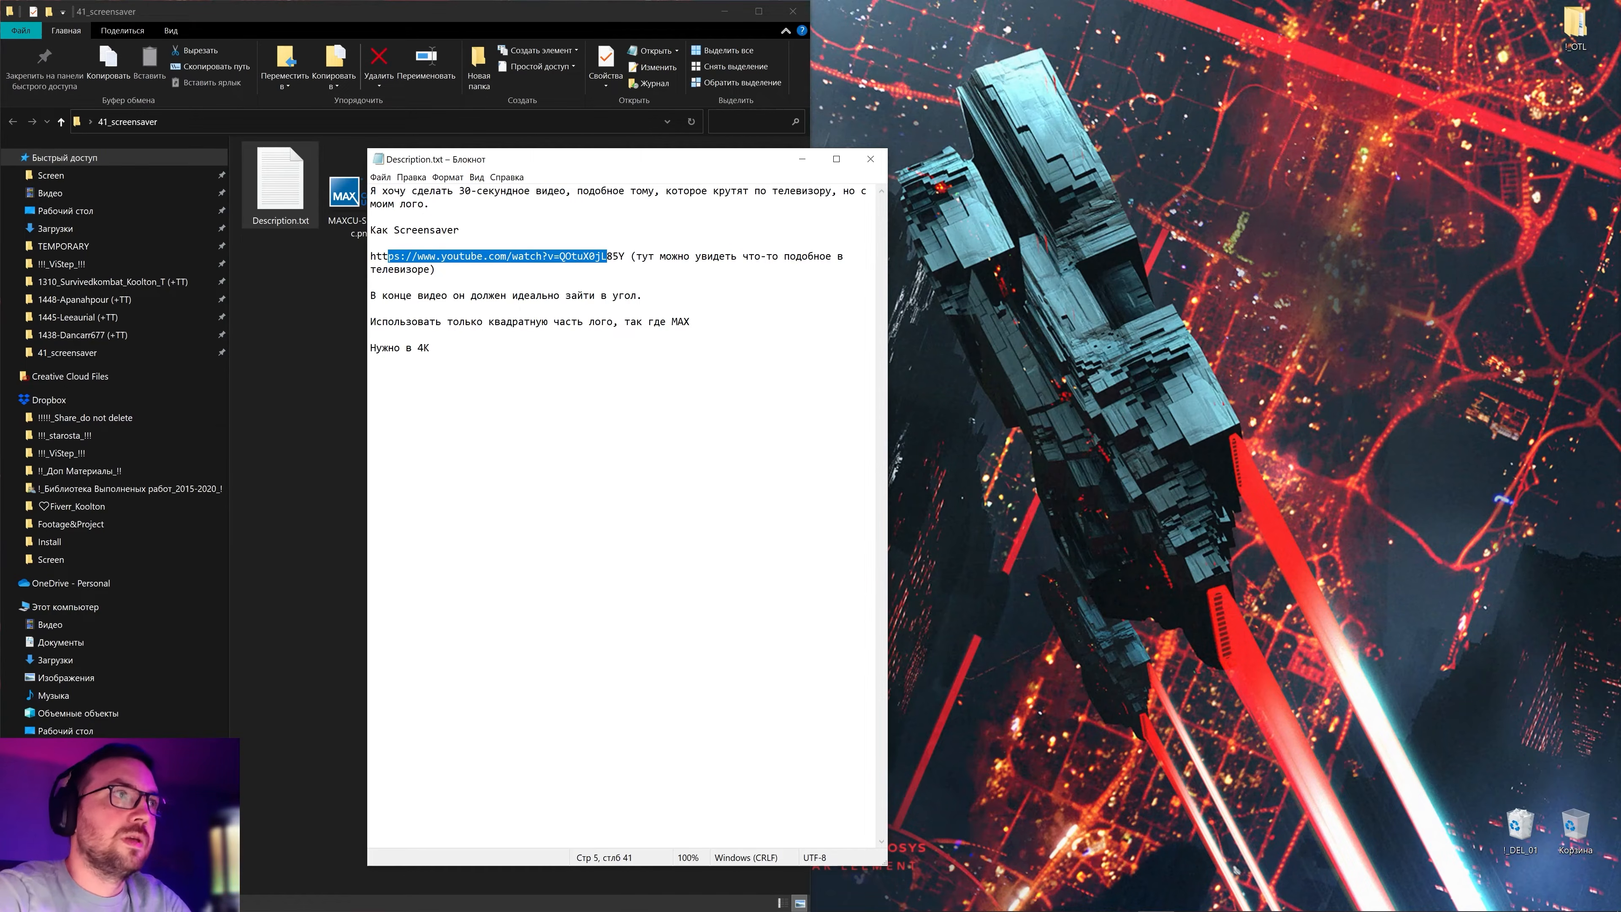
{"action": "left_click_drag", "start_coordinate": [412, 295], "coordinate": [631, 295]}
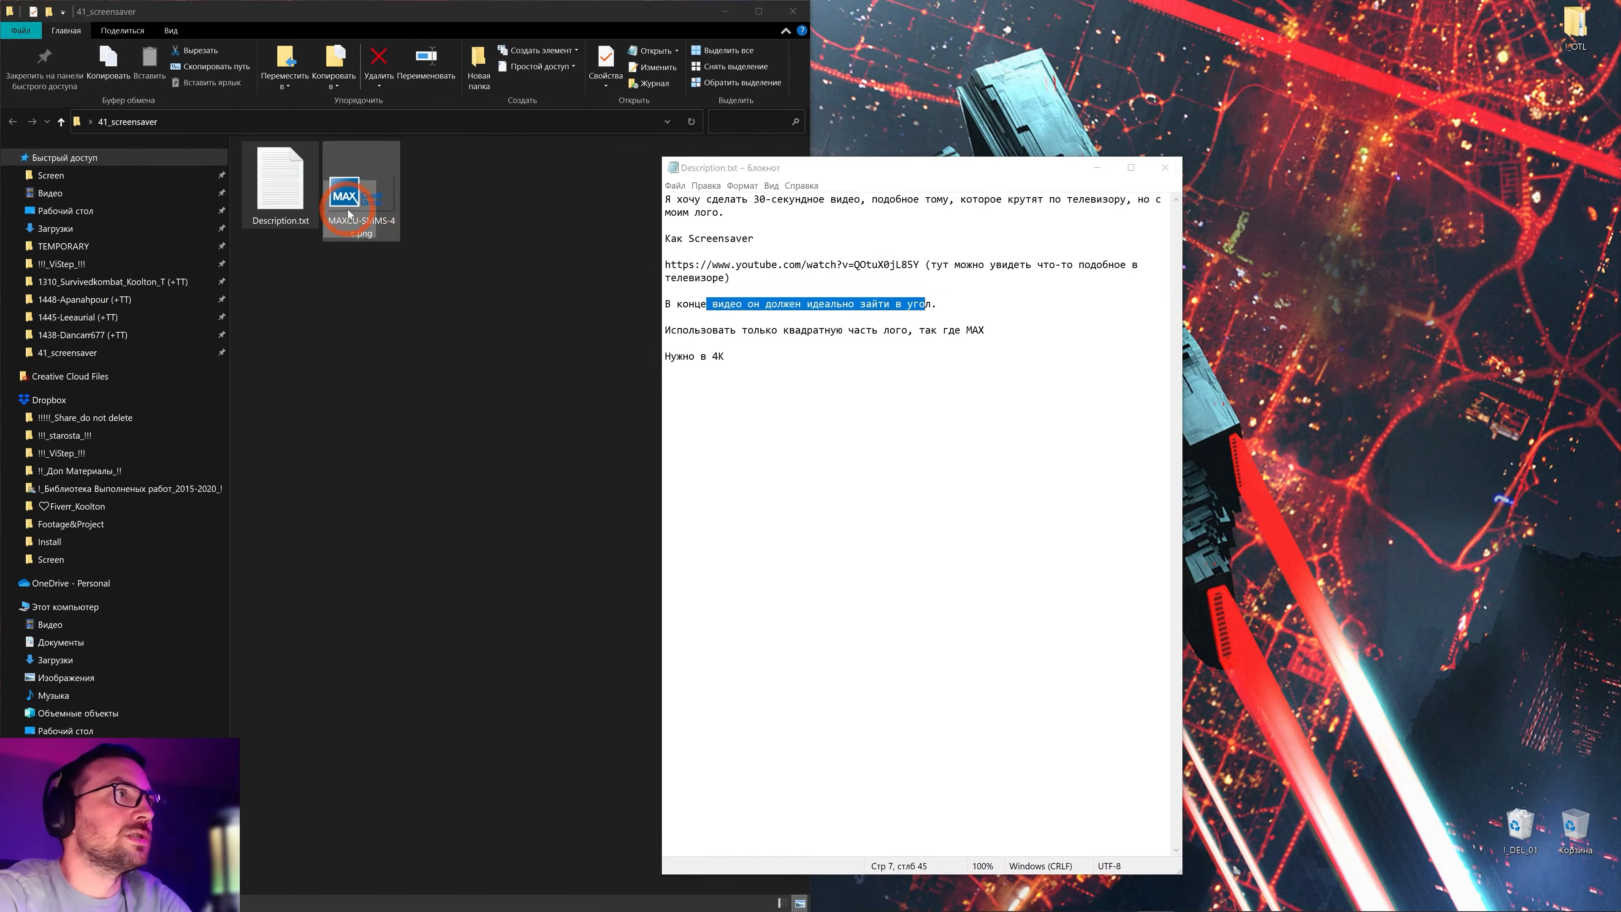
Check the MAX logo image, highlight the square-logo and 4K notes, close the brief, and launch After Effects
{"action": "double_click", "coordinate": [345, 198]}
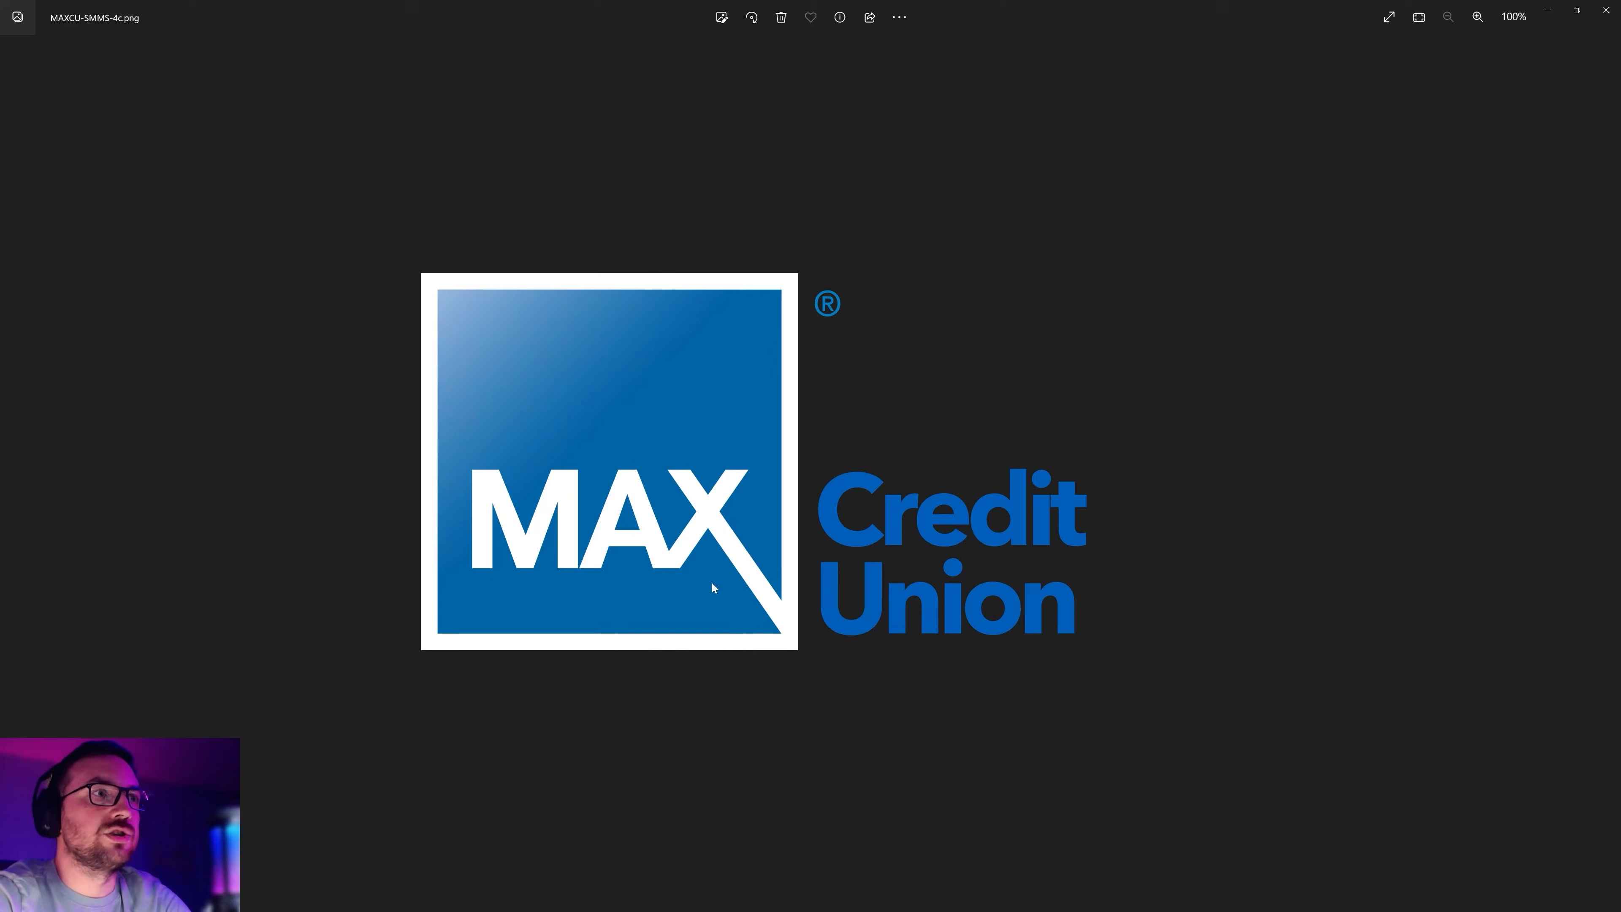
{"action": "left_click", "coordinate": [1608, 11]}
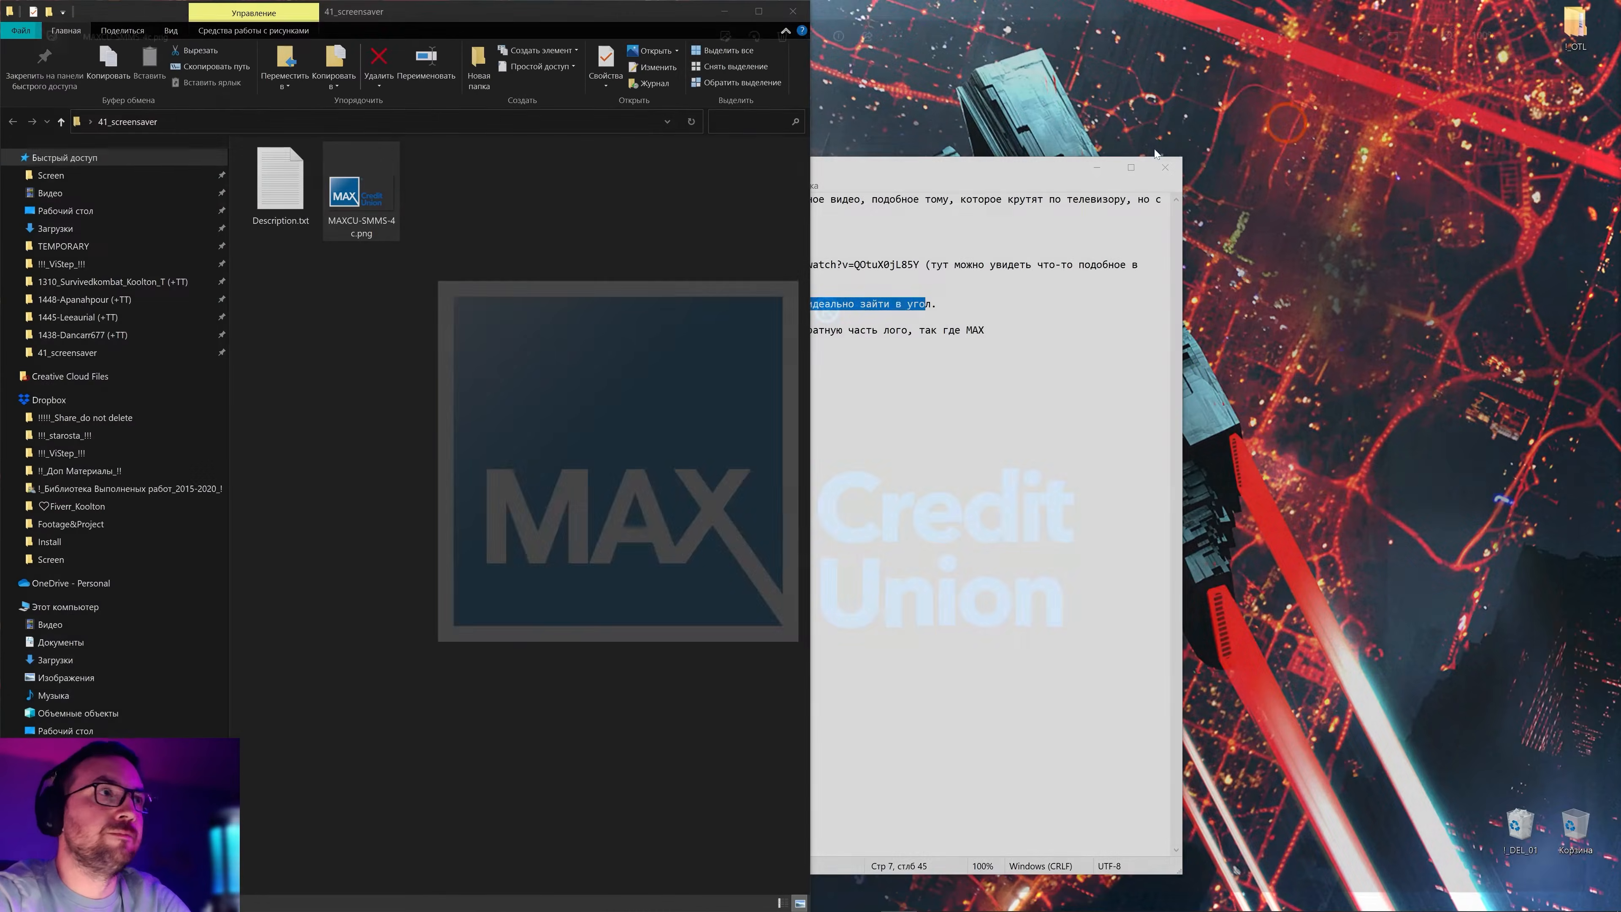
{"action": "left_click", "coordinate": [805, 377]}
{"action": "left_click_drag", "start_coordinate": [768, 370], "coordinate": [665, 317]}
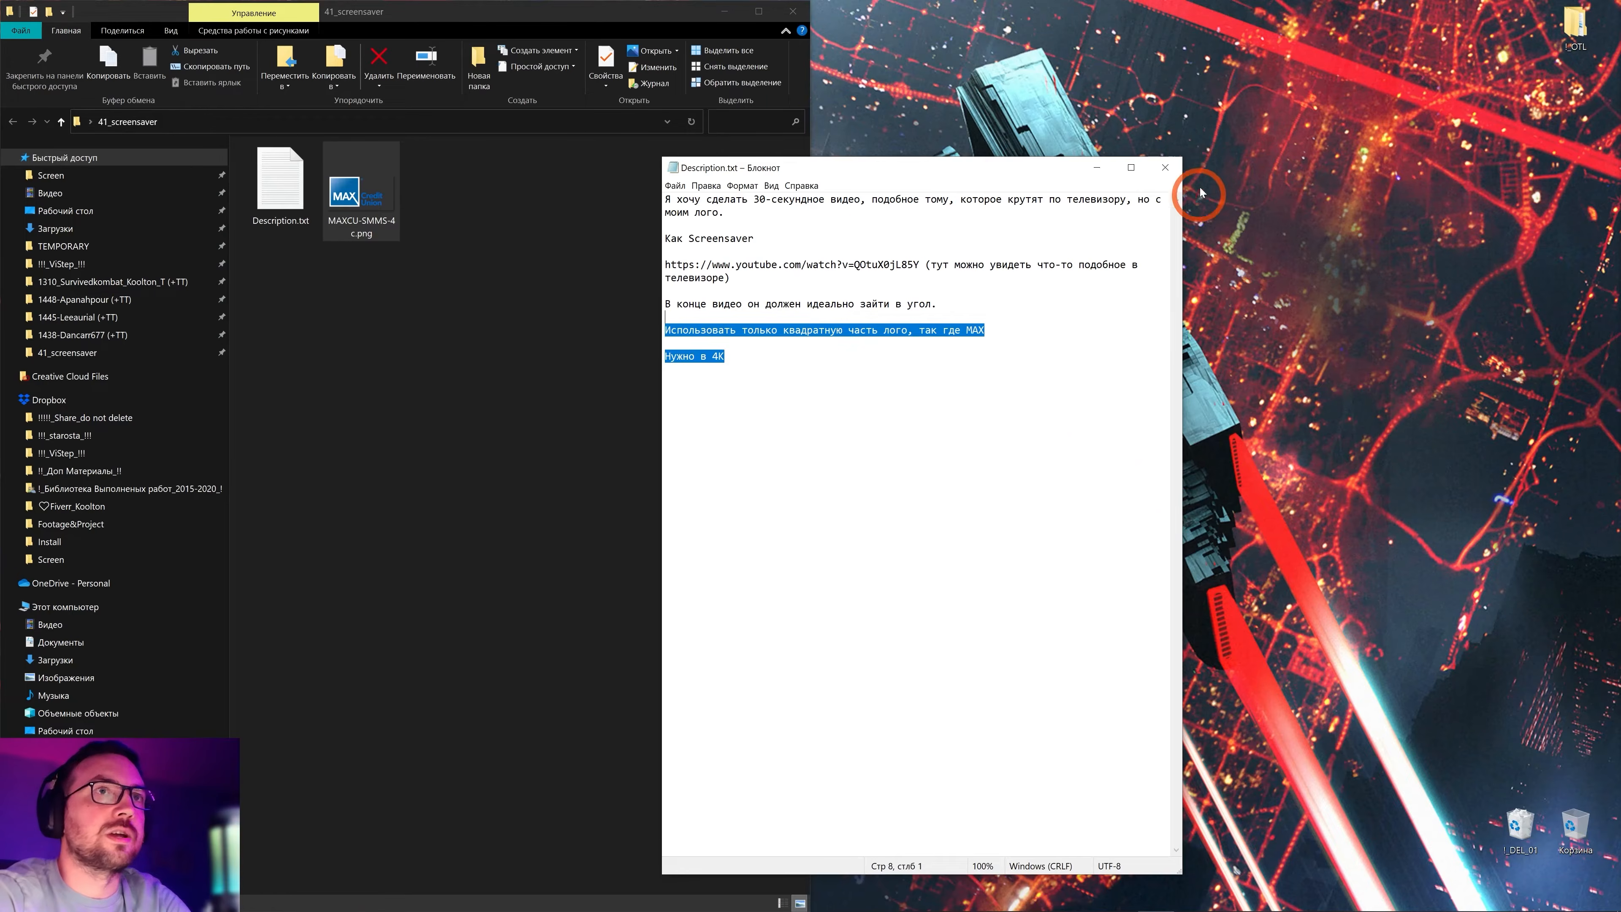
{"action": "left_click", "coordinate": [1165, 167]}
{"action": "left_click", "coordinate": [427, 901]}
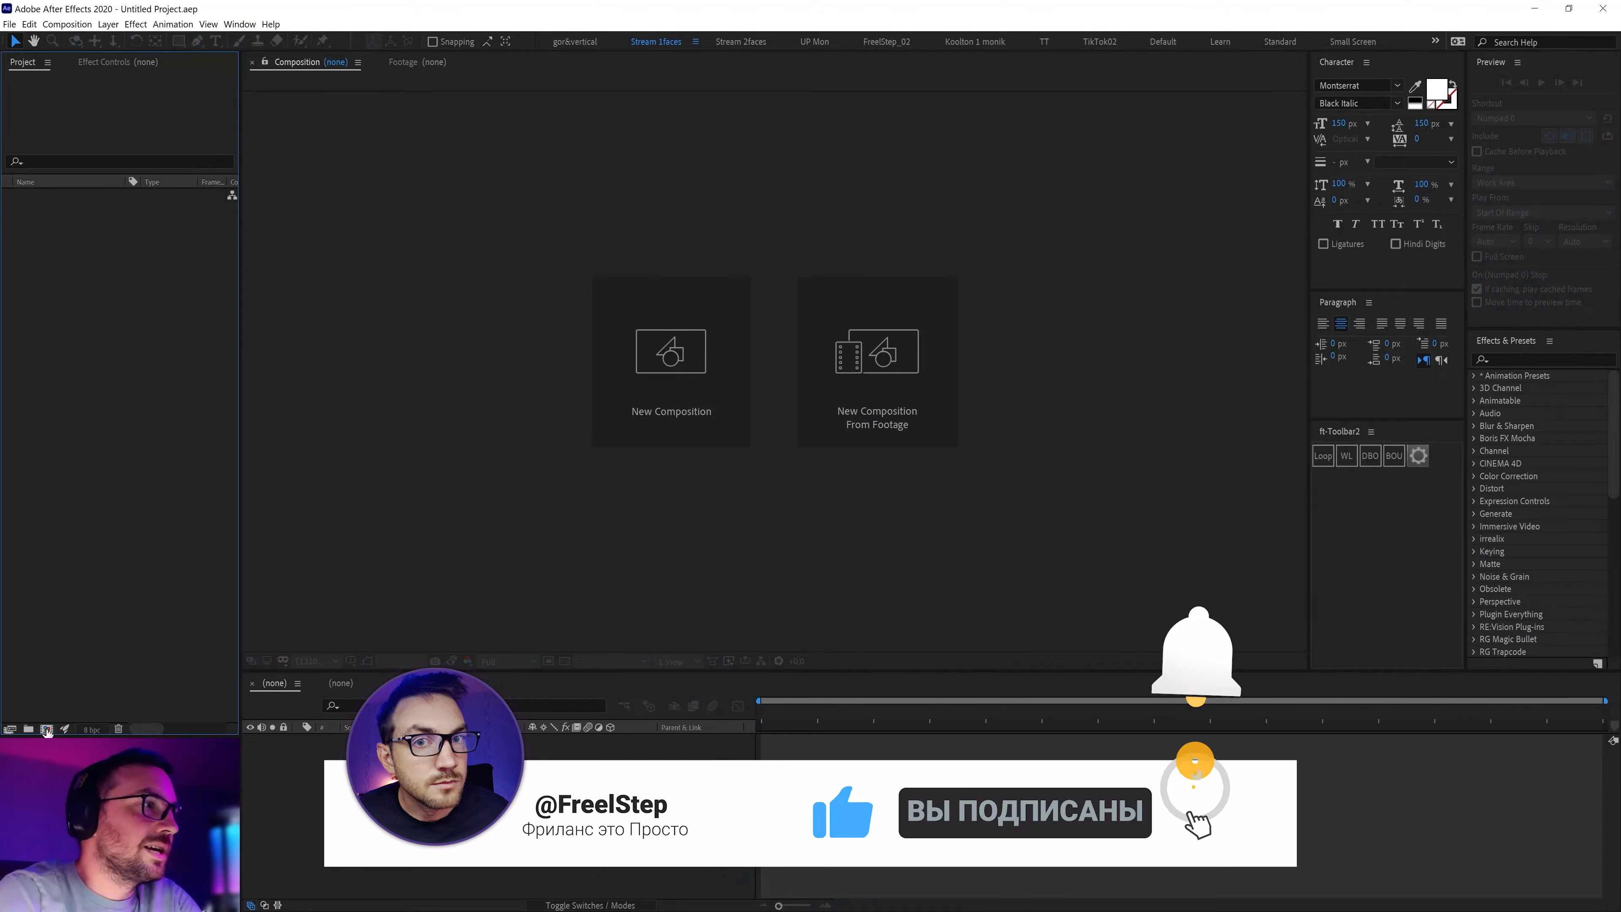
Start a new composition sized 3840 × 2160 with the 16:9 aspect ratio locked
{"action": "left_click", "coordinate": [671, 351]}
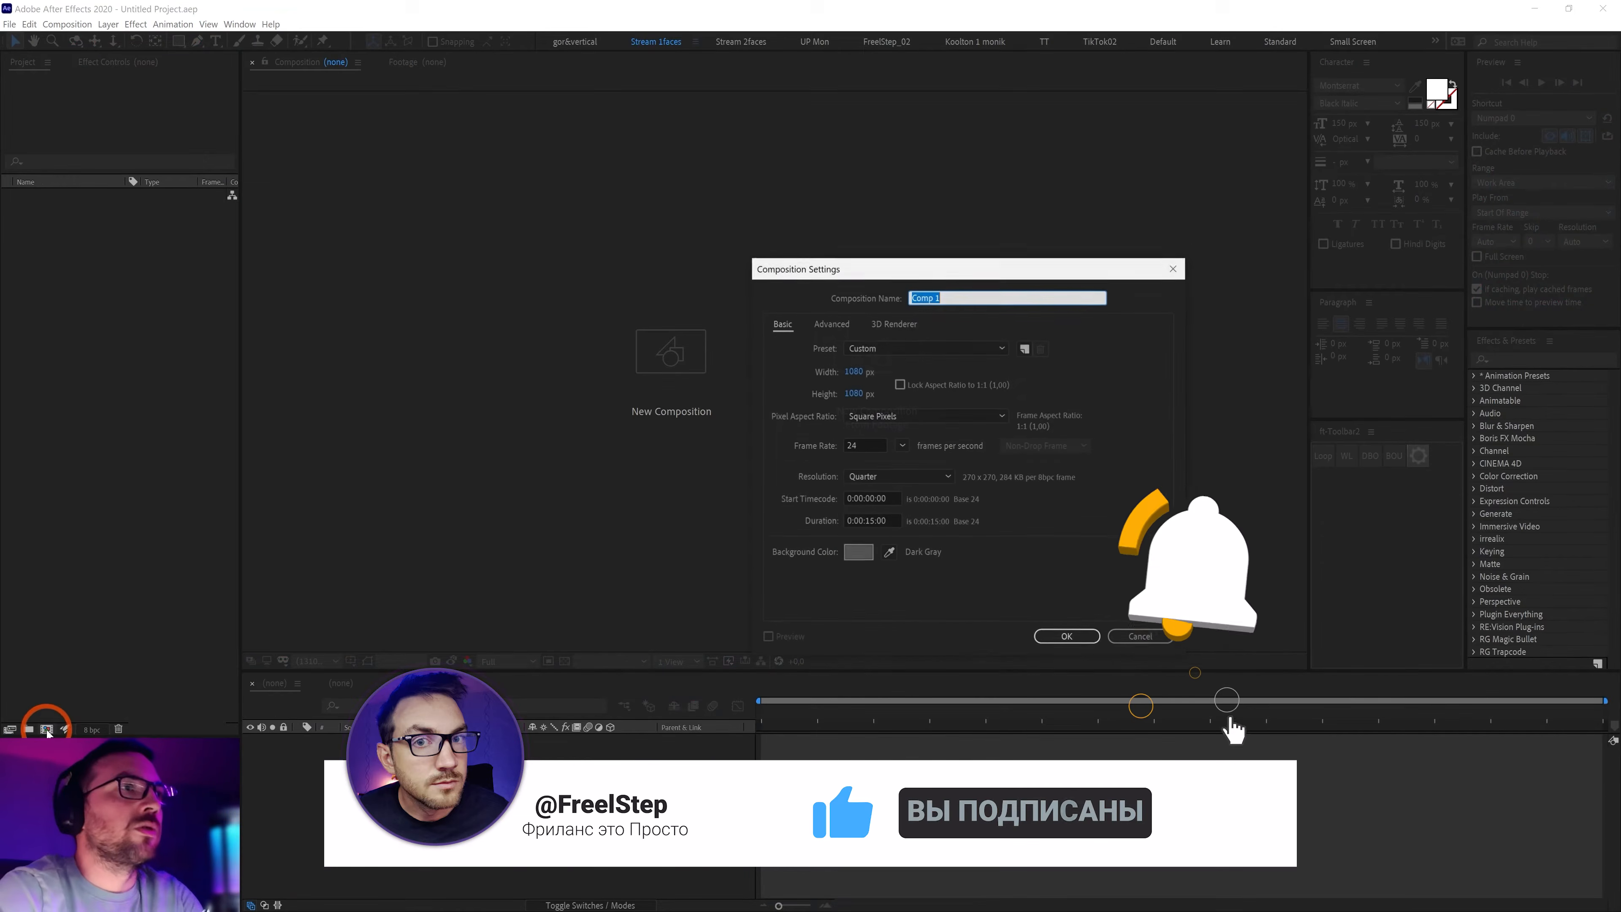
{"action": "left_click", "coordinate": [859, 371]}
{"action": "type", "text": "192"}
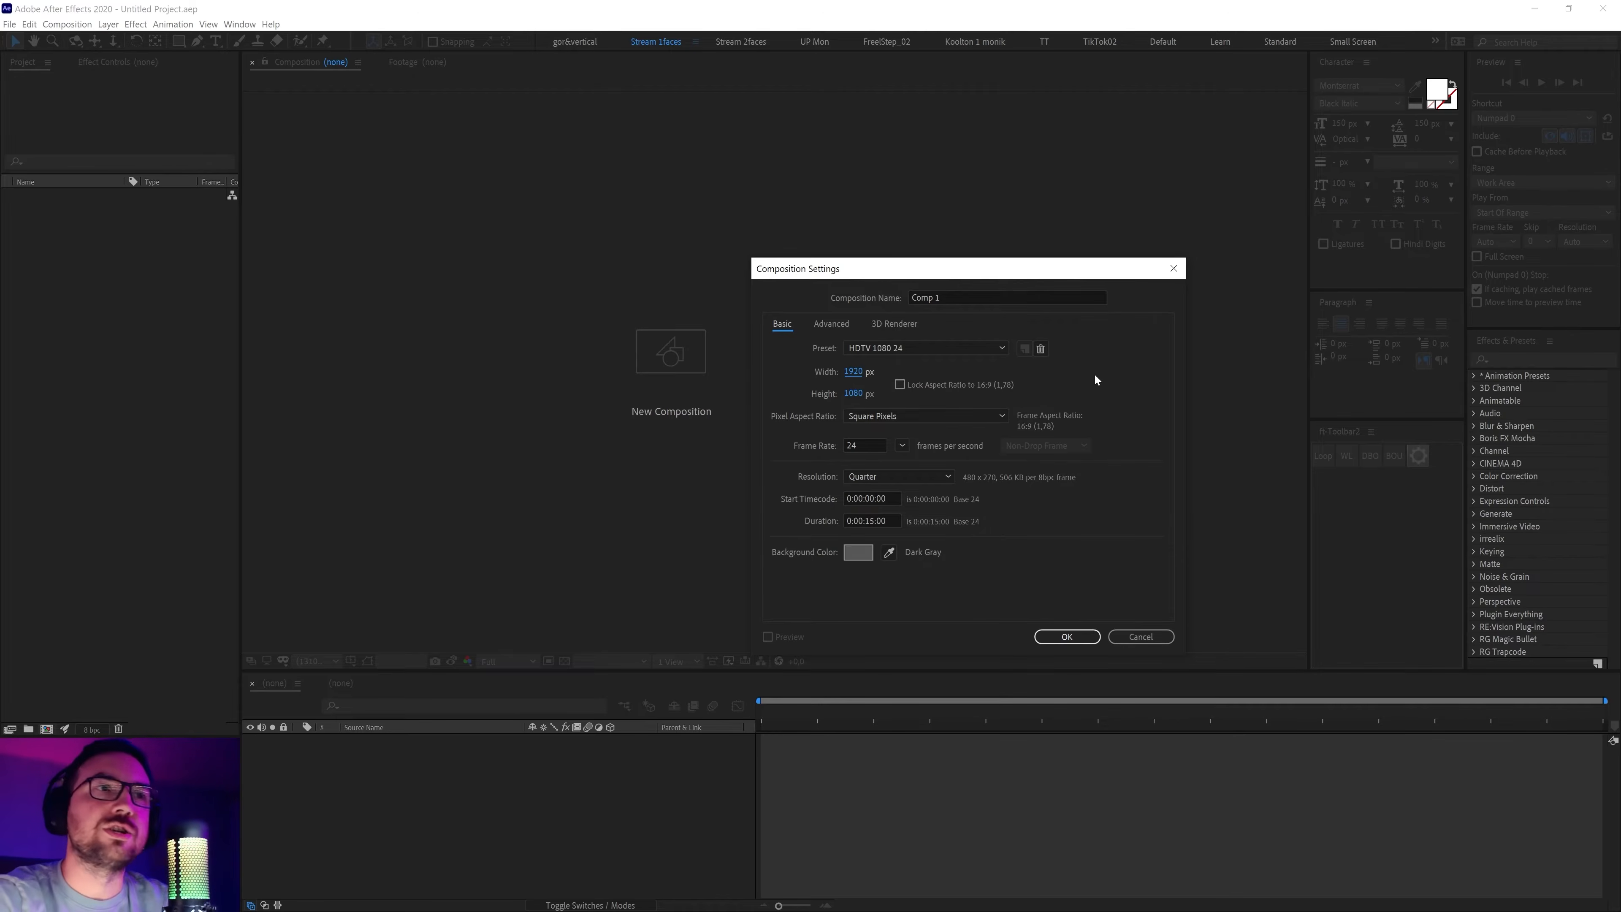
{"action": "left_click", "coordinate": [859, 371]}
{"action": "left_click", "coordinate": [900, 384]}
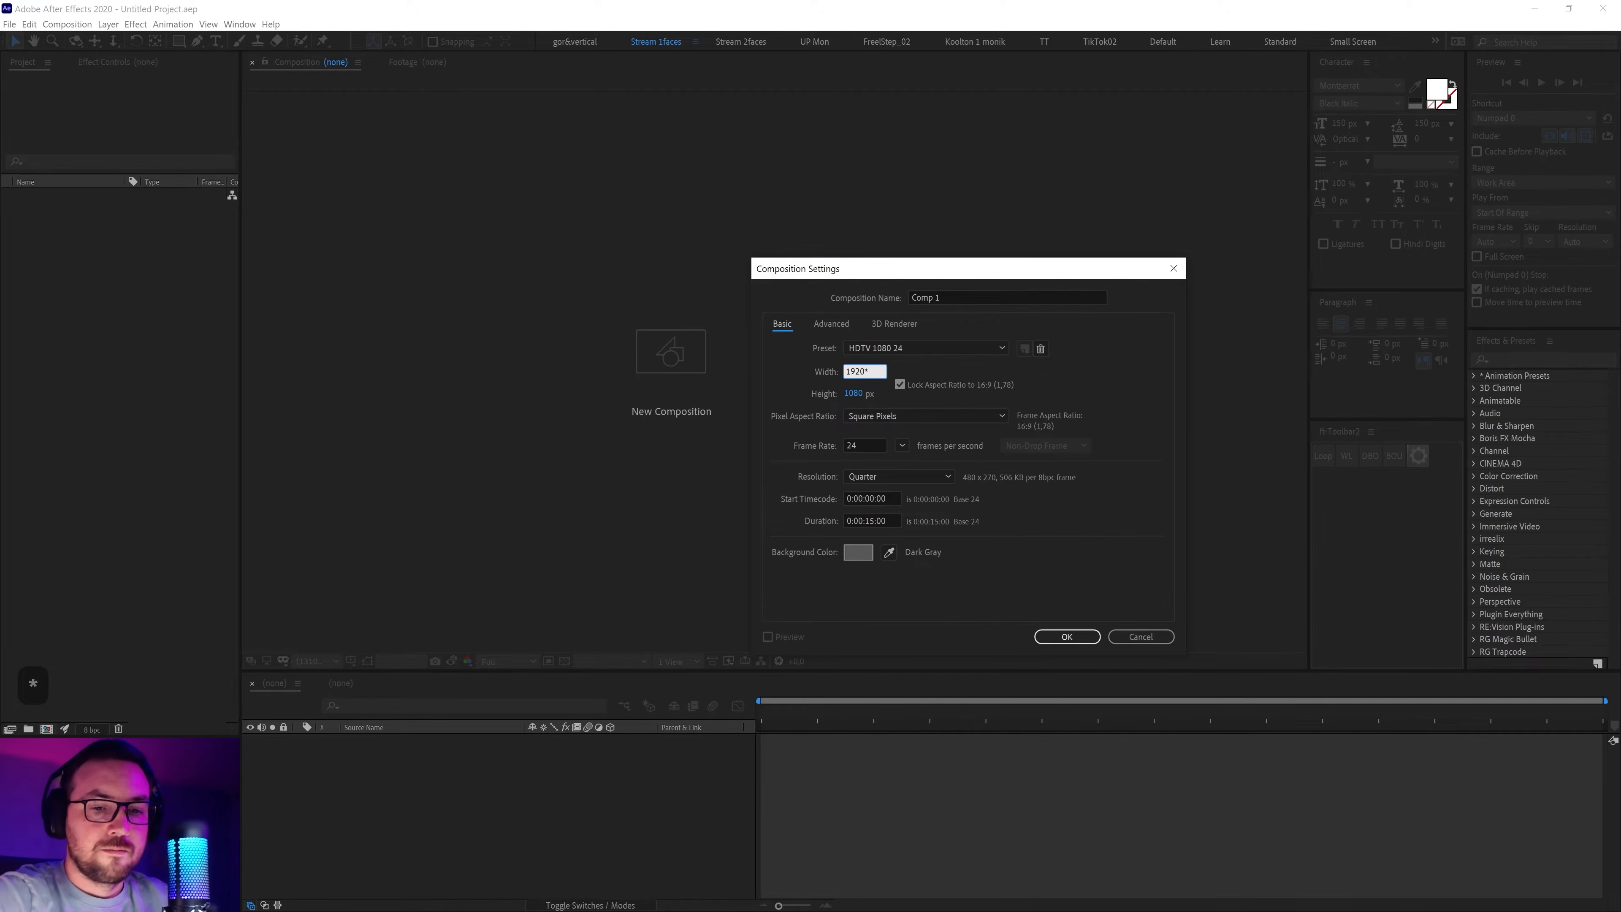
{"action": "left_click", "coordinate": [1024, 370]}
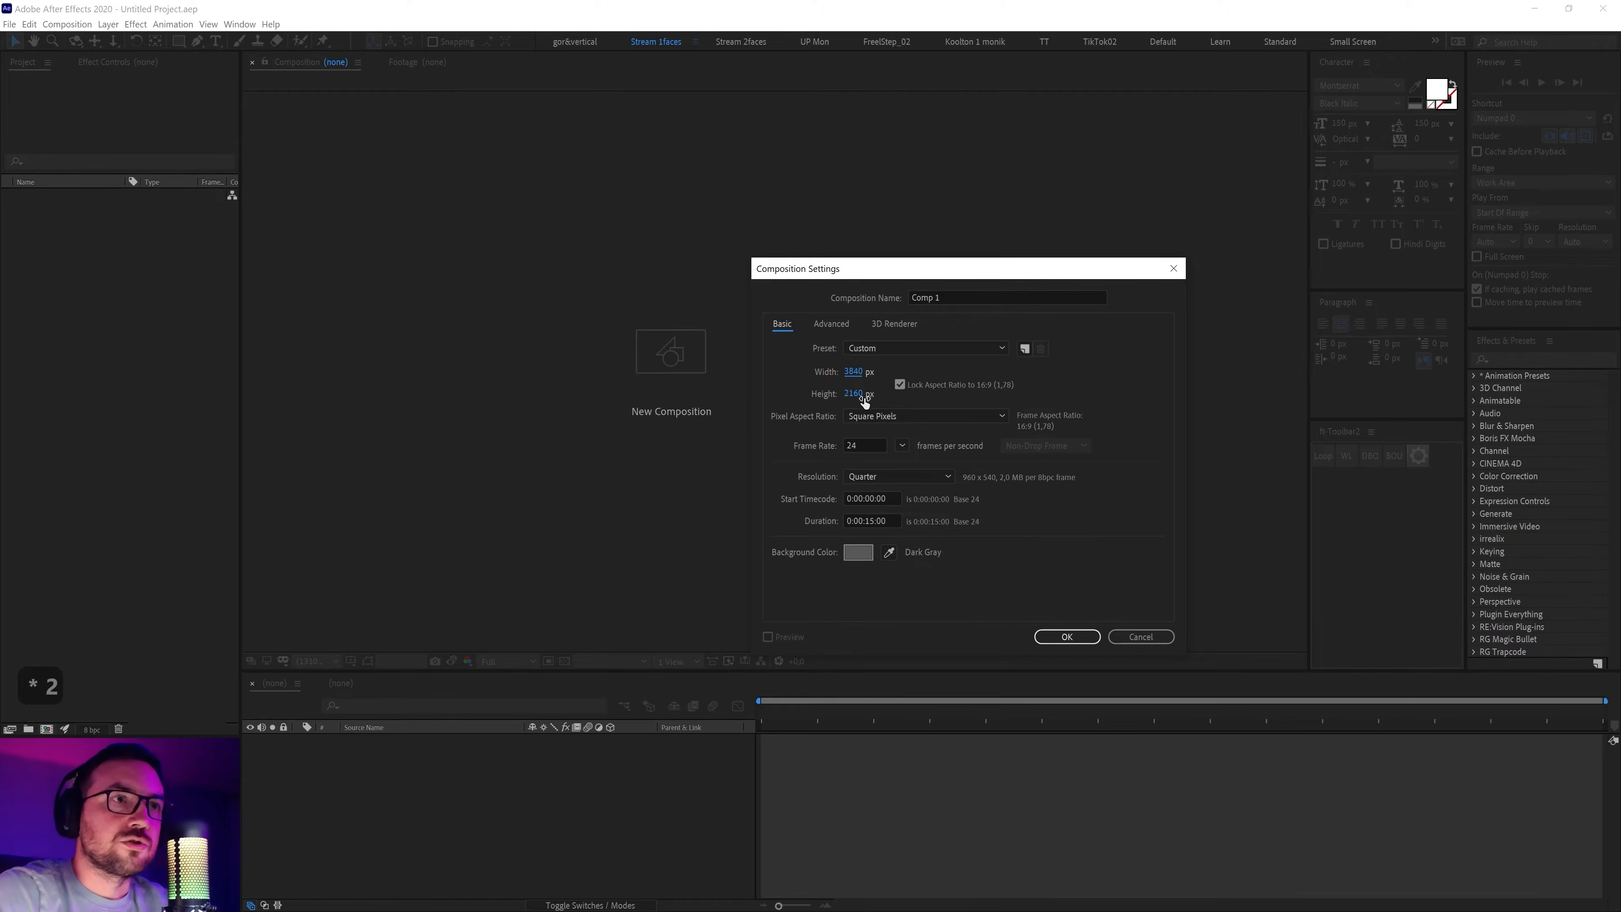
Set frame rate to 60 fps, duration to 30 seconds and background to black, then create the comp
{"action": "left_click", "coordinate": [903, 445]}
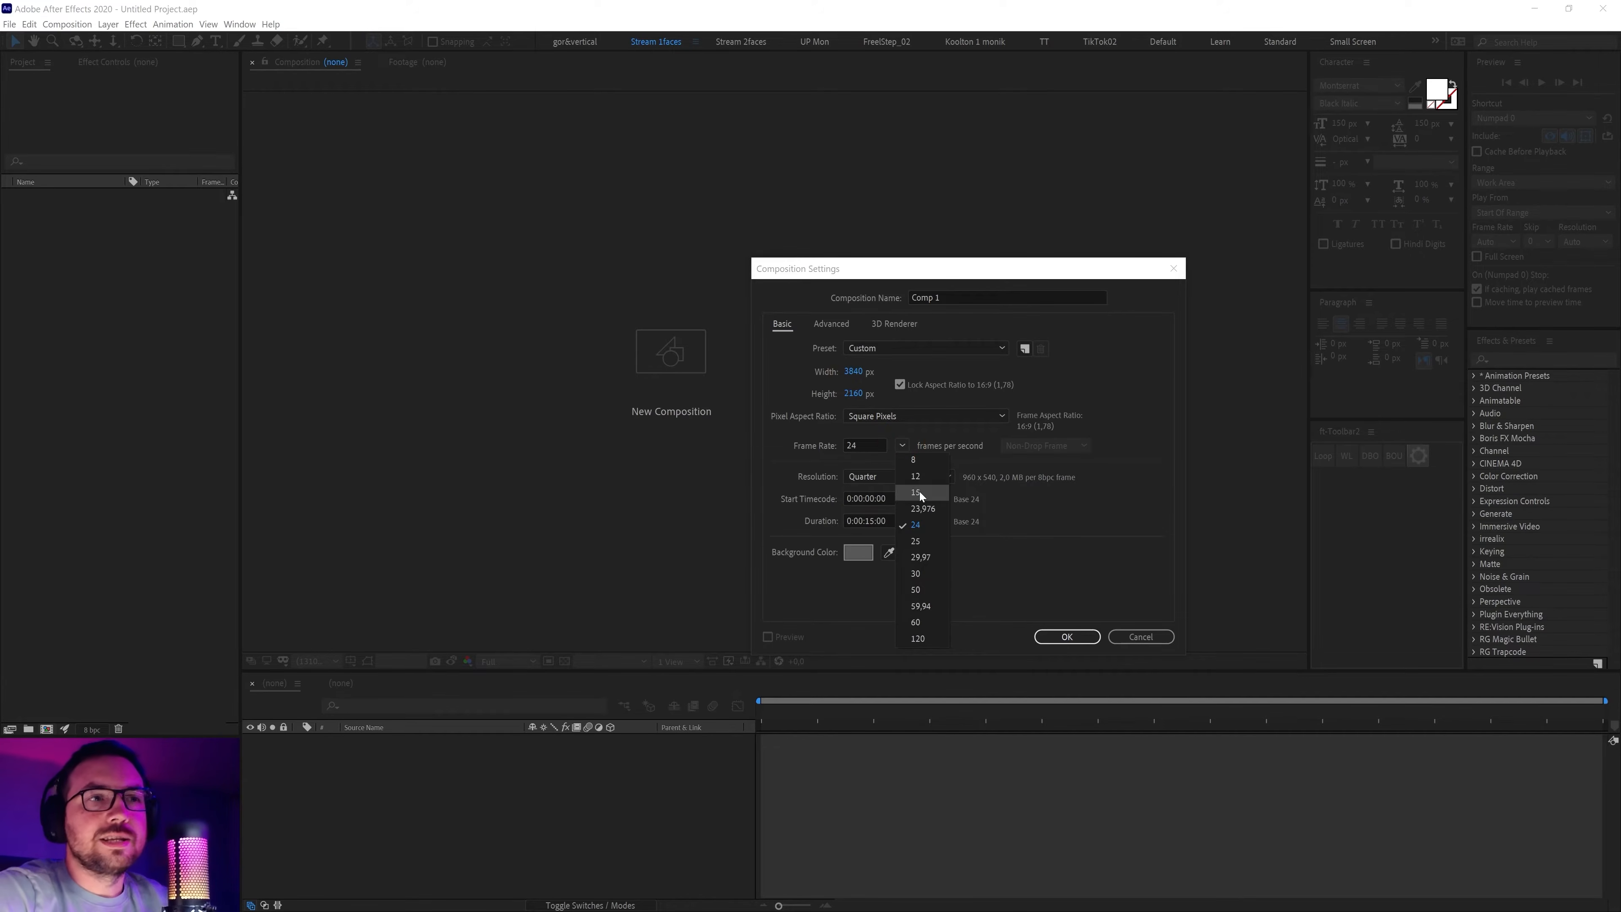
{"action": "left_click", "coordinate": [919, 622]}
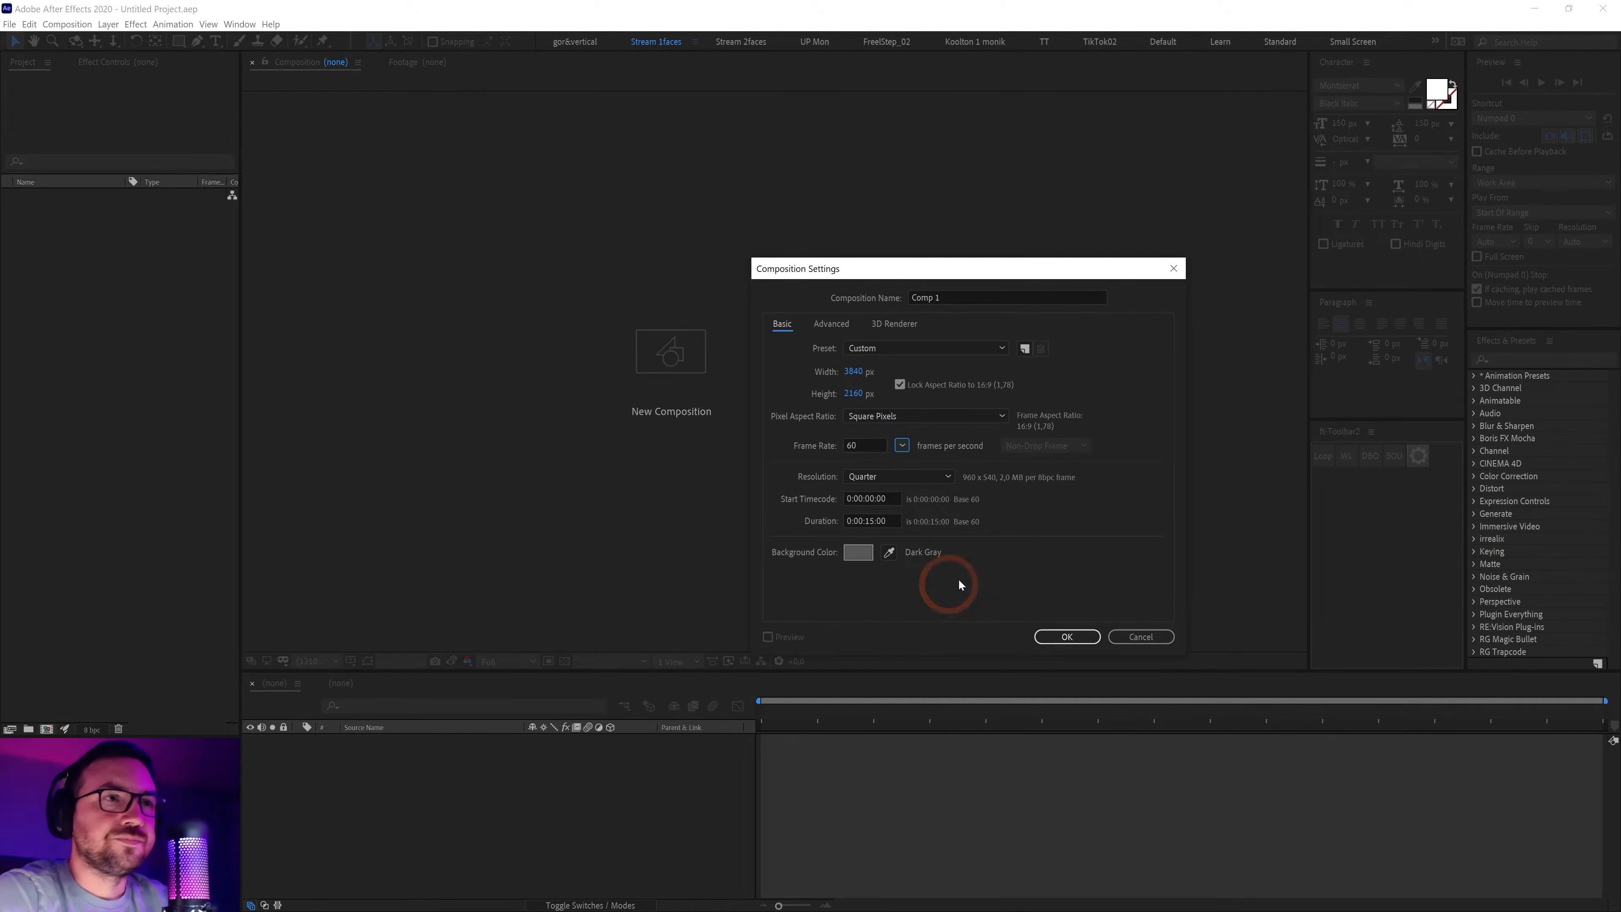
{"action": "left_click", "coordinate": [868, 520]}
{"action": "key", "text": "Right"}
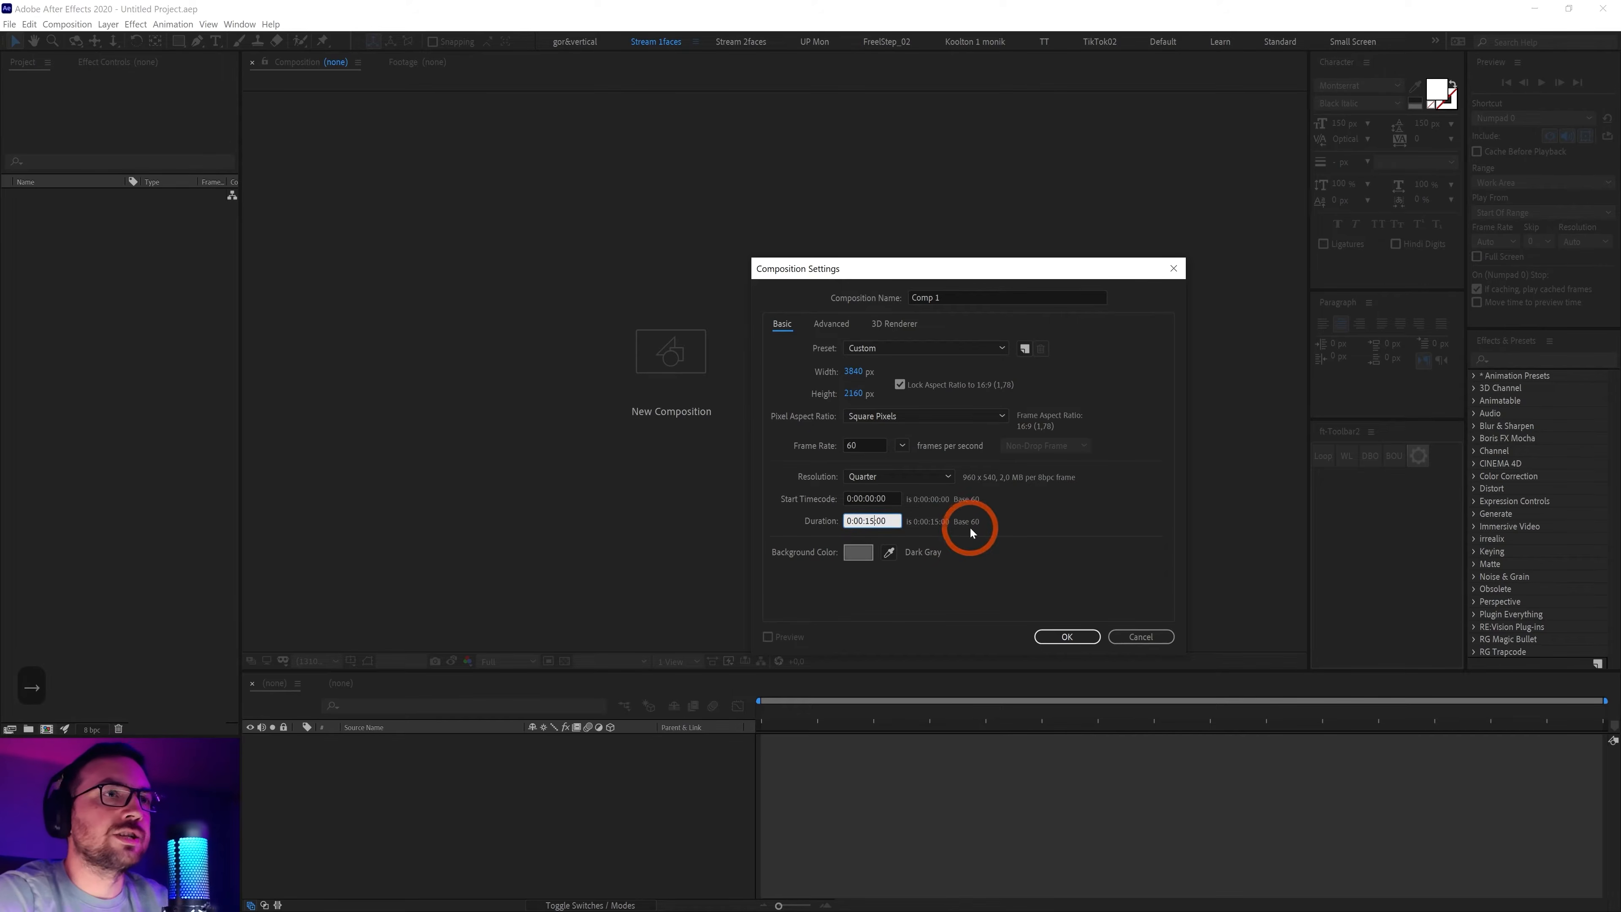
{"action": "key", "text": "BackSpace"}
{"action": "key", "text": "BackSpace"}
{"action": "type", "text": "3"}
{"action": "left_click", "coordinate": [858, 552]}
{"action": "left_click_drag", "start_coordinate": [617, 497], "coordinate": [410, 544]}
{"action": "left_click", "coordinate": [787, 344]}
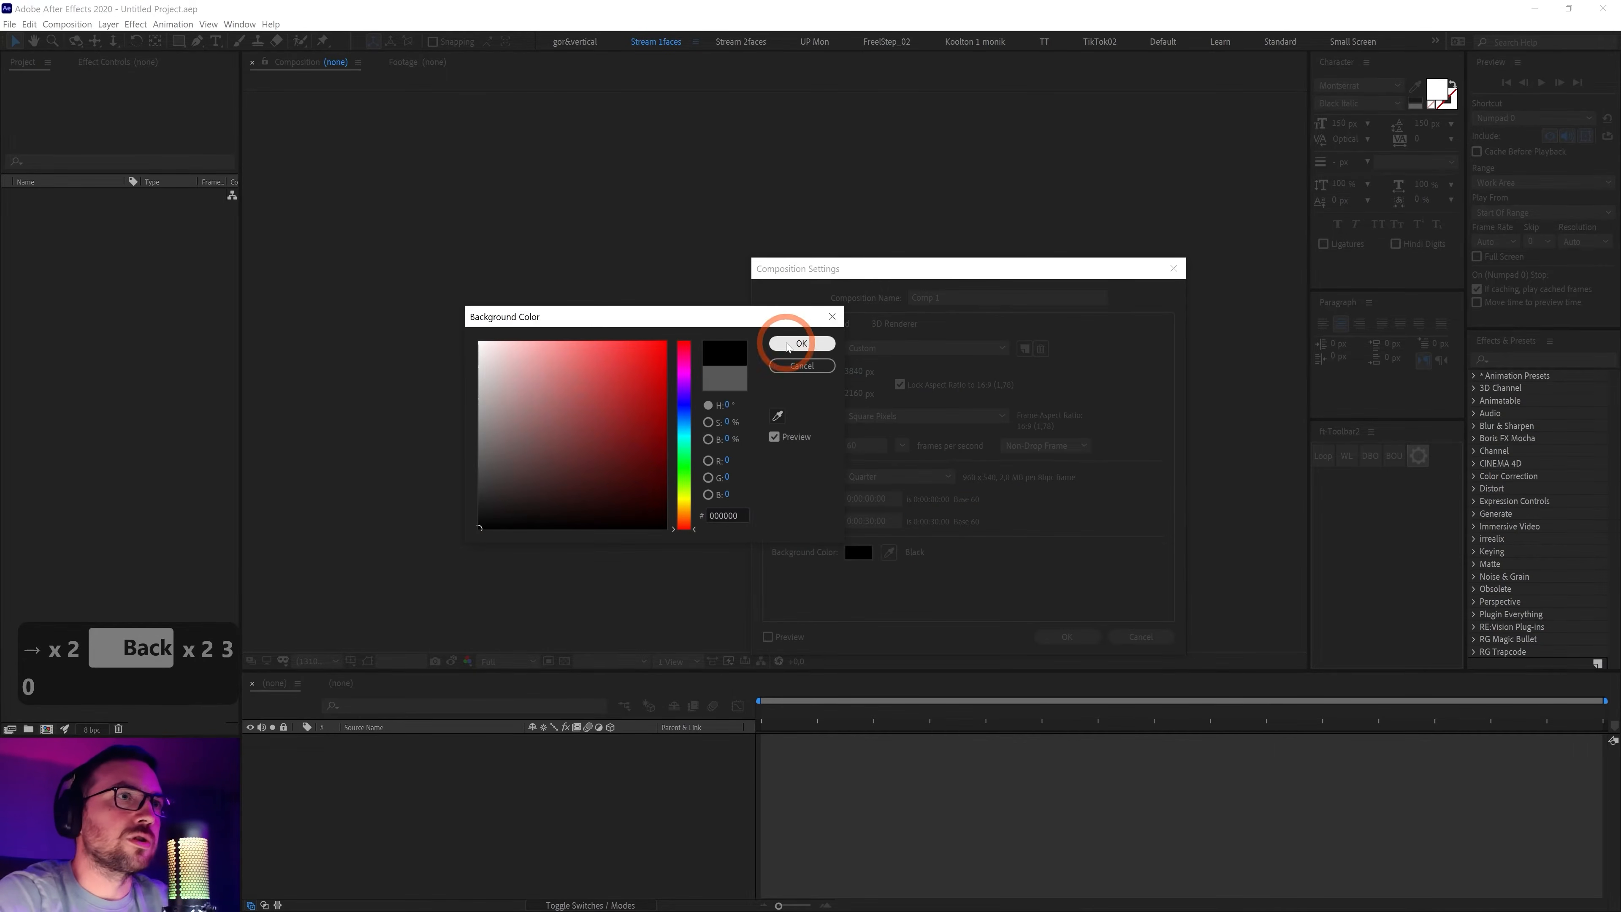
{"action": "left_click", "coordinate": [1065, 637]}
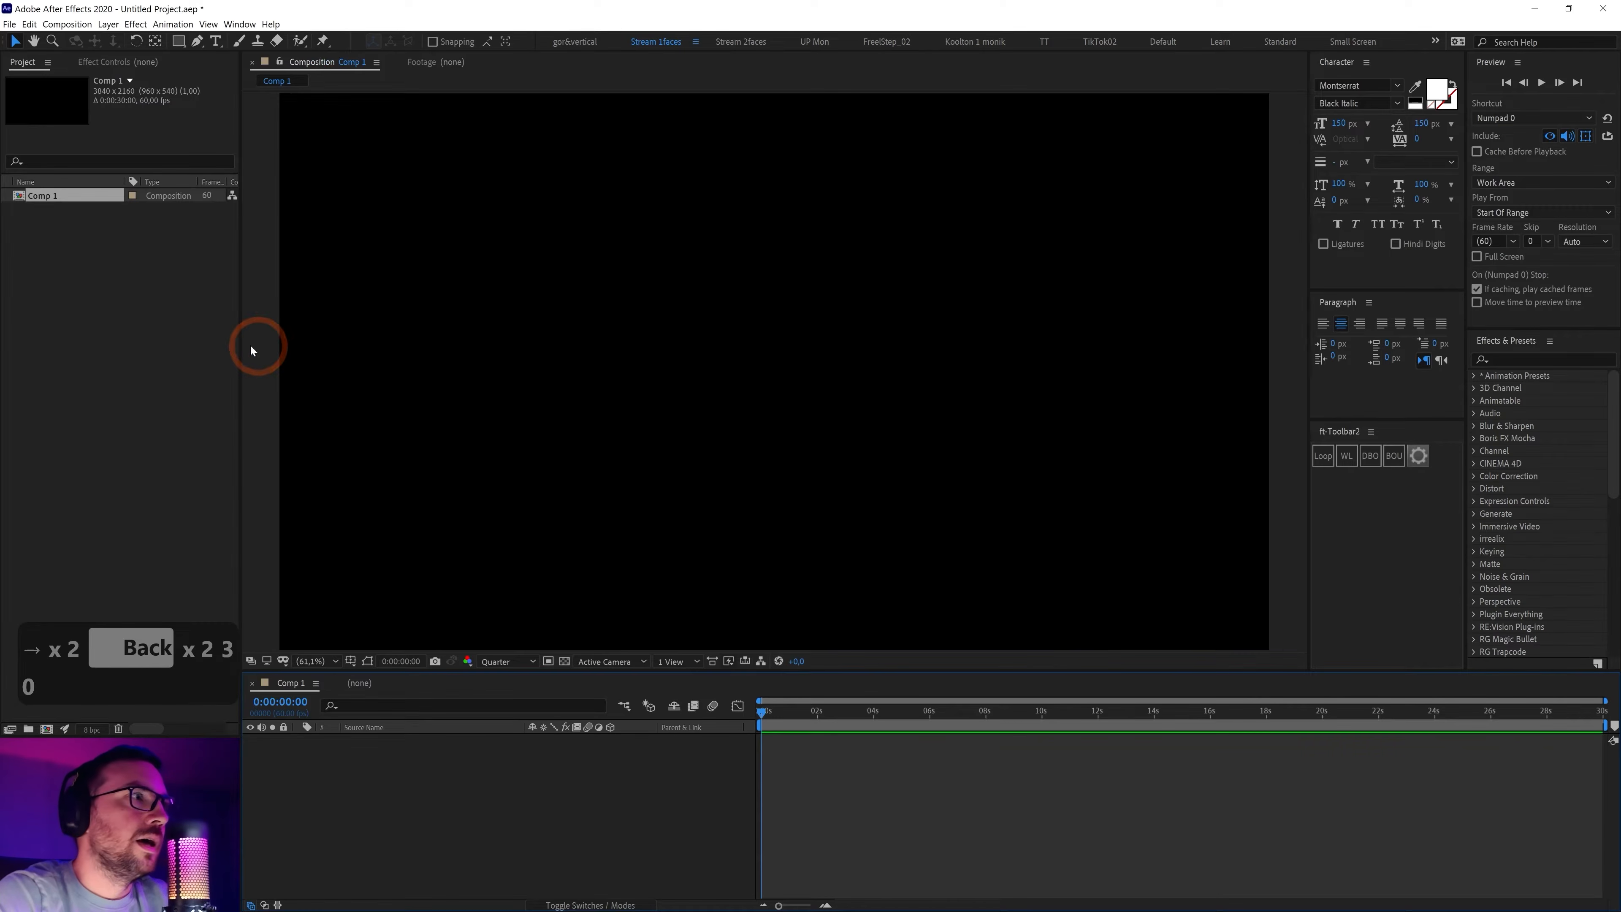
Import the MAX logo PNG from the 41_screensaver folder and add it to Comp 1
{"action": "double_click", "coordinate": [115, 318]}
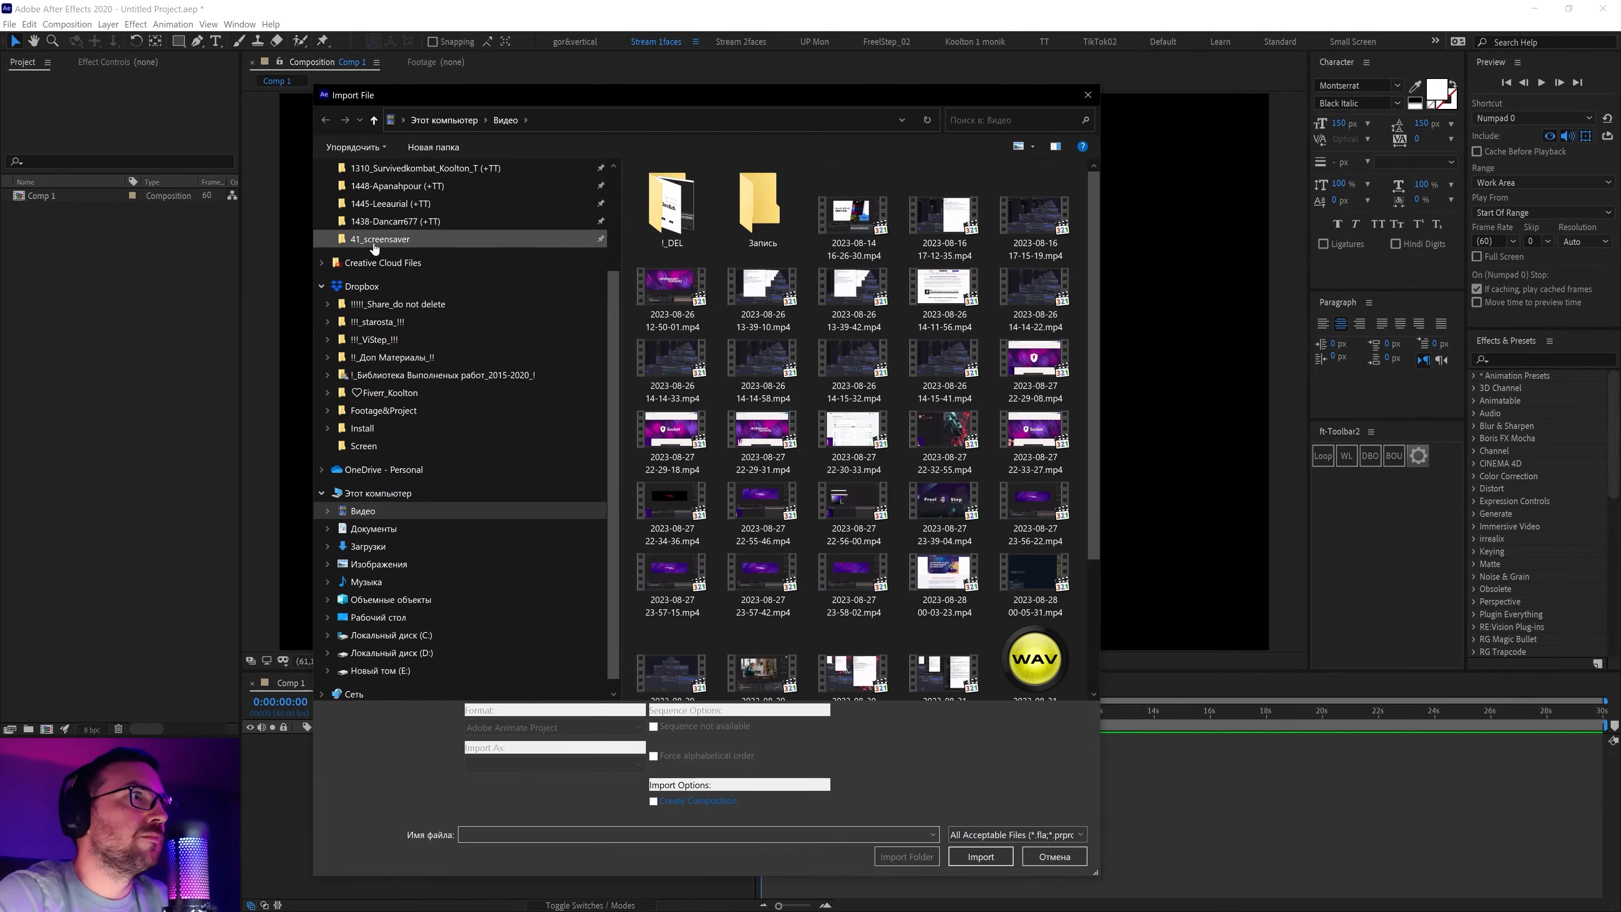
{"action": "left_click", "coordinate": [377, 240]}
{"action": "double_click", "coordinate": [766, 217]}
{"action": "left_click_drag", "start_coordinate": [68, 211], "coordinate": [358, 793]}
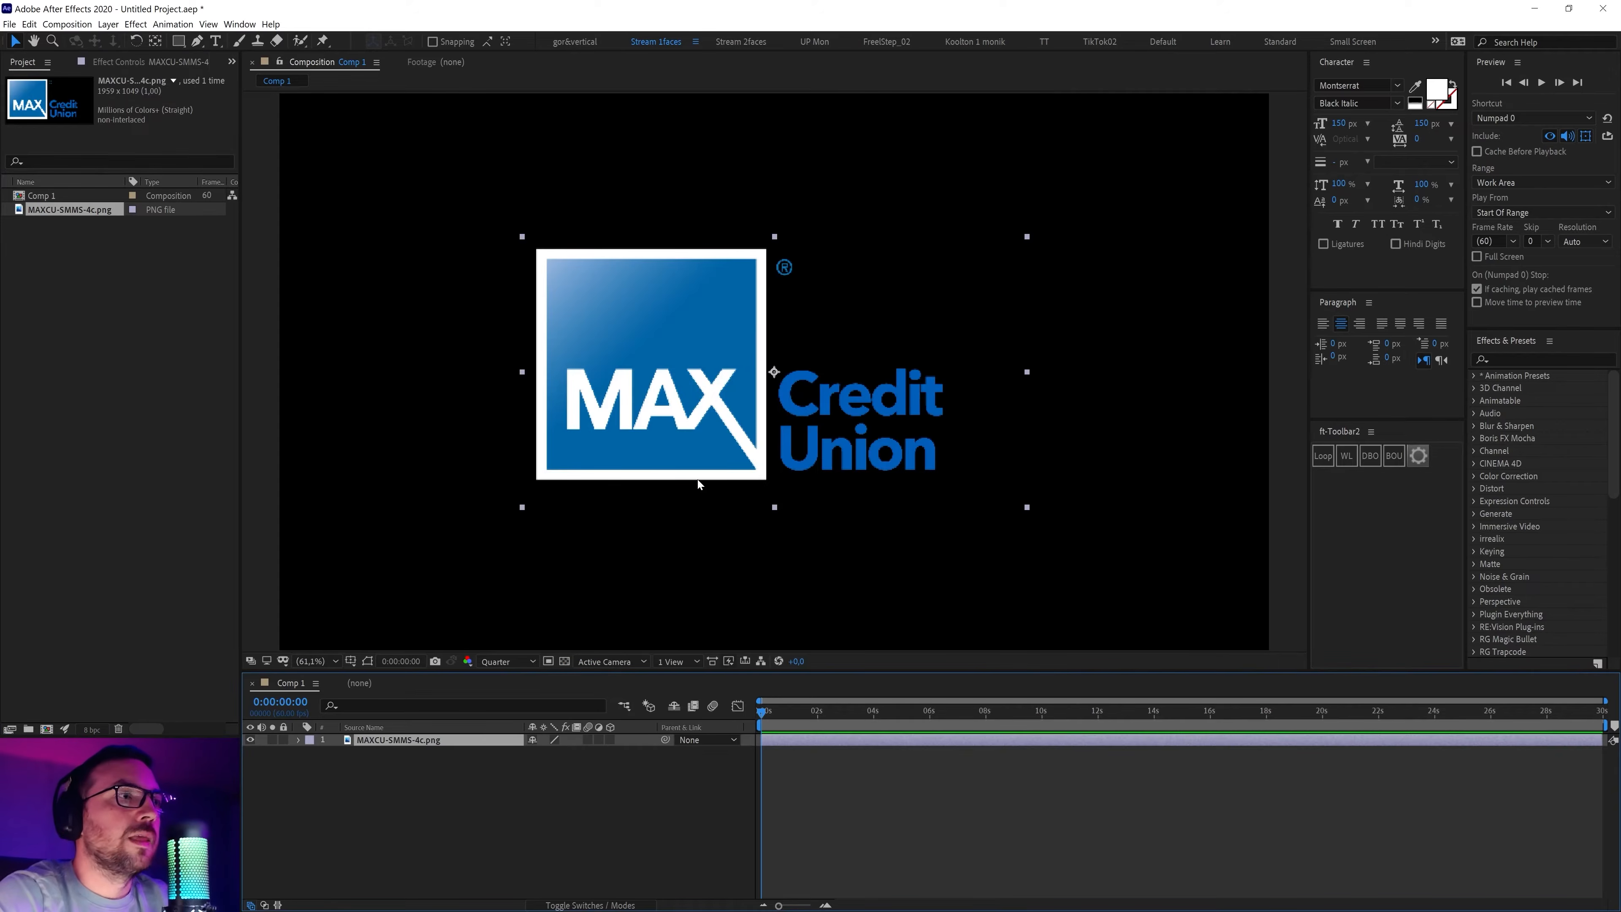
Switch the viewer to Full resolution and draw a rectangle mask around the MAX square
{"action": "left_click", "coordinate": [495, 662]}
{"action": "left_click", "coordinate": [498, 679]}
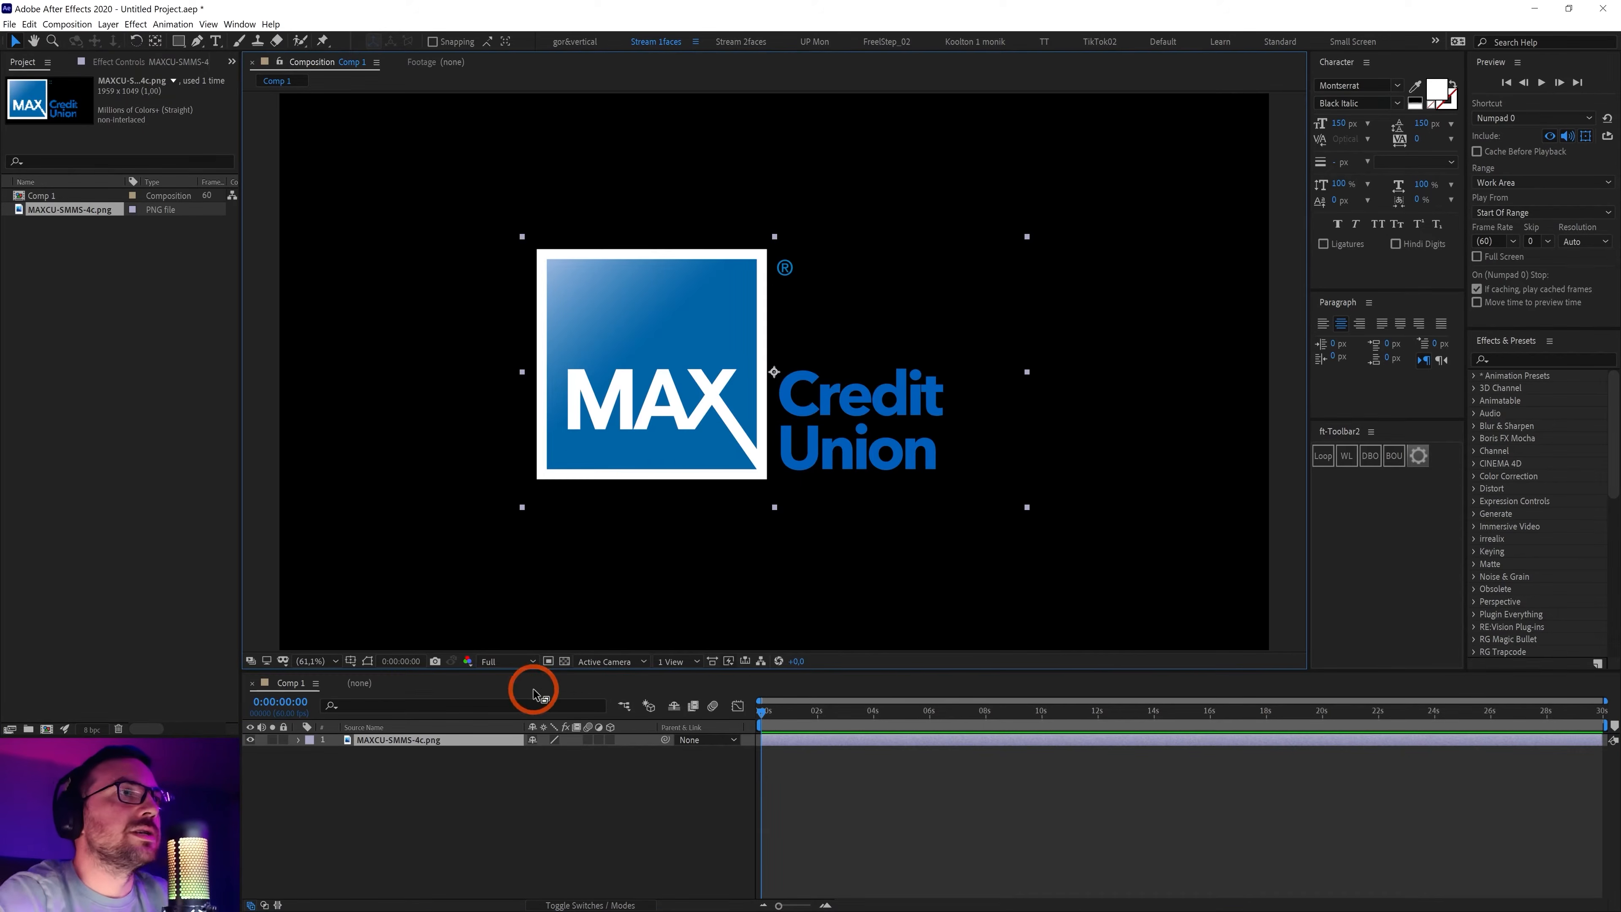
{"action": "left_click", "coordinate": [179, 42]}
{"action": "left_click_drag", "start_coordinate": [509, 225], "coordinate": [778, 508]}
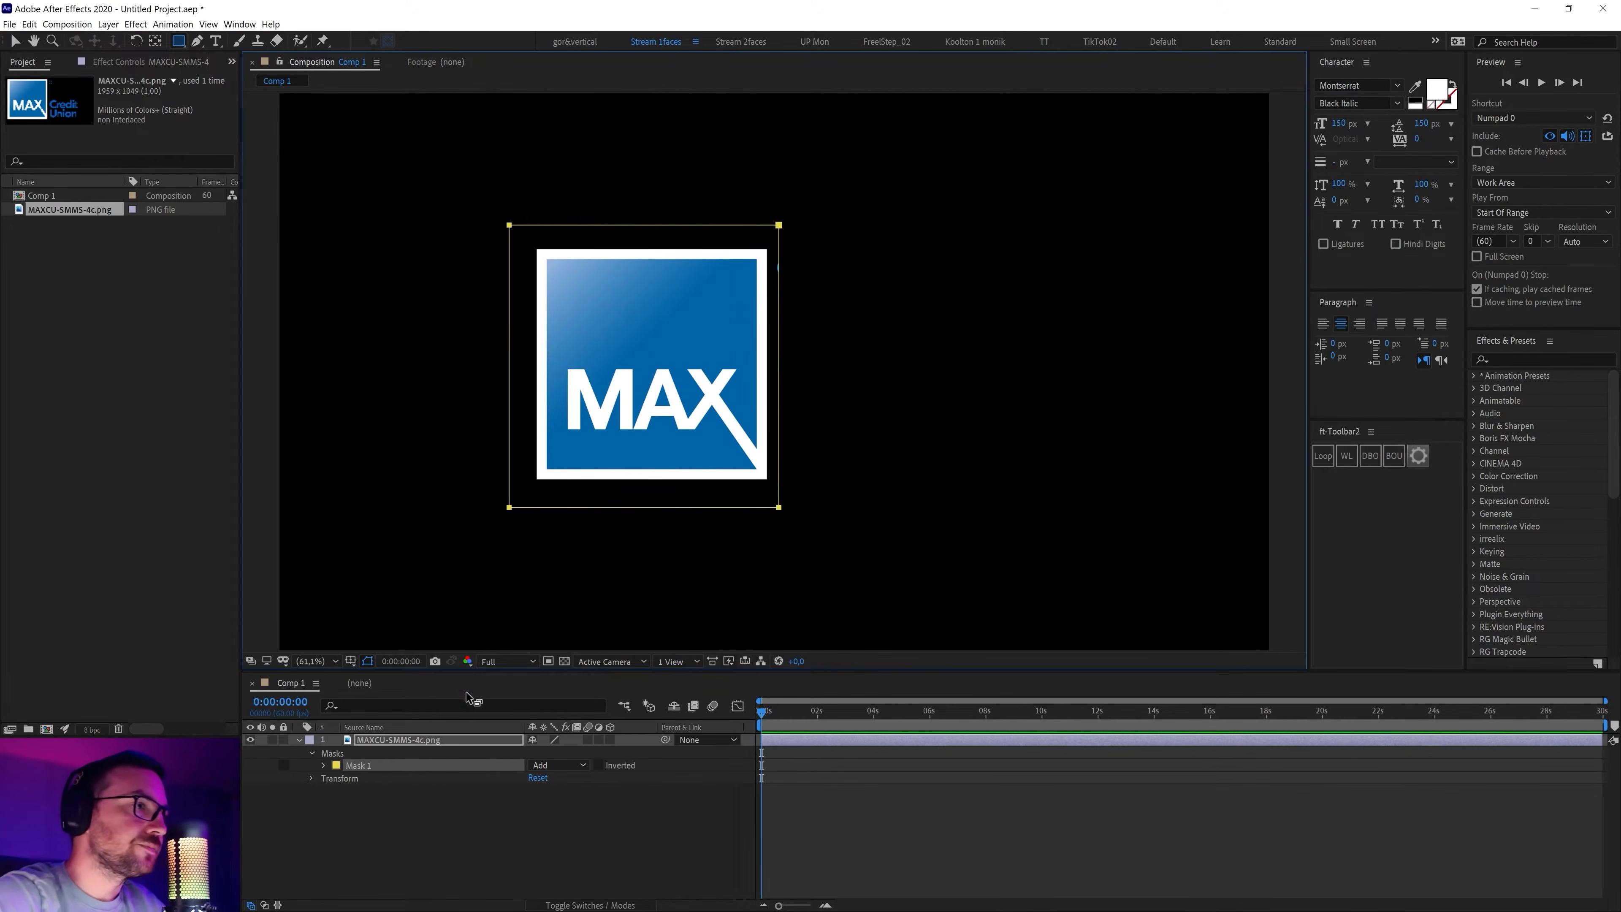
Pre-compose the masked logo layer into a comp named 'logo', moving all attributes
{"action": "left_click", "coordinate": [390, 742]}
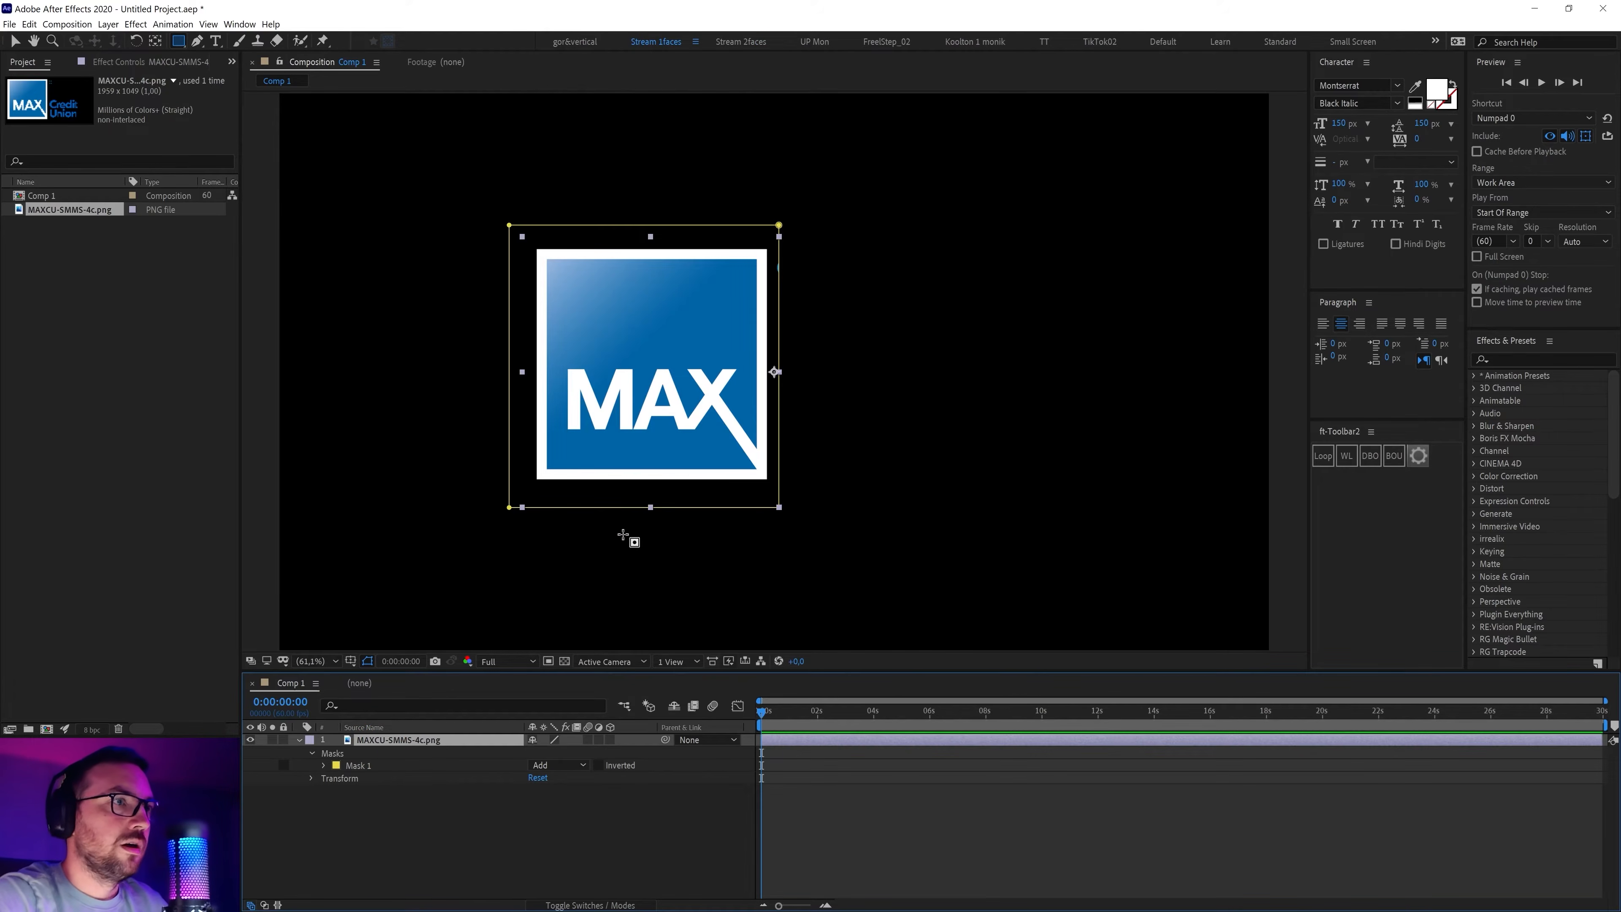
{"action": "key", "text": "shift"}
{"action": "key", "text": "ctrl+shift+c"}
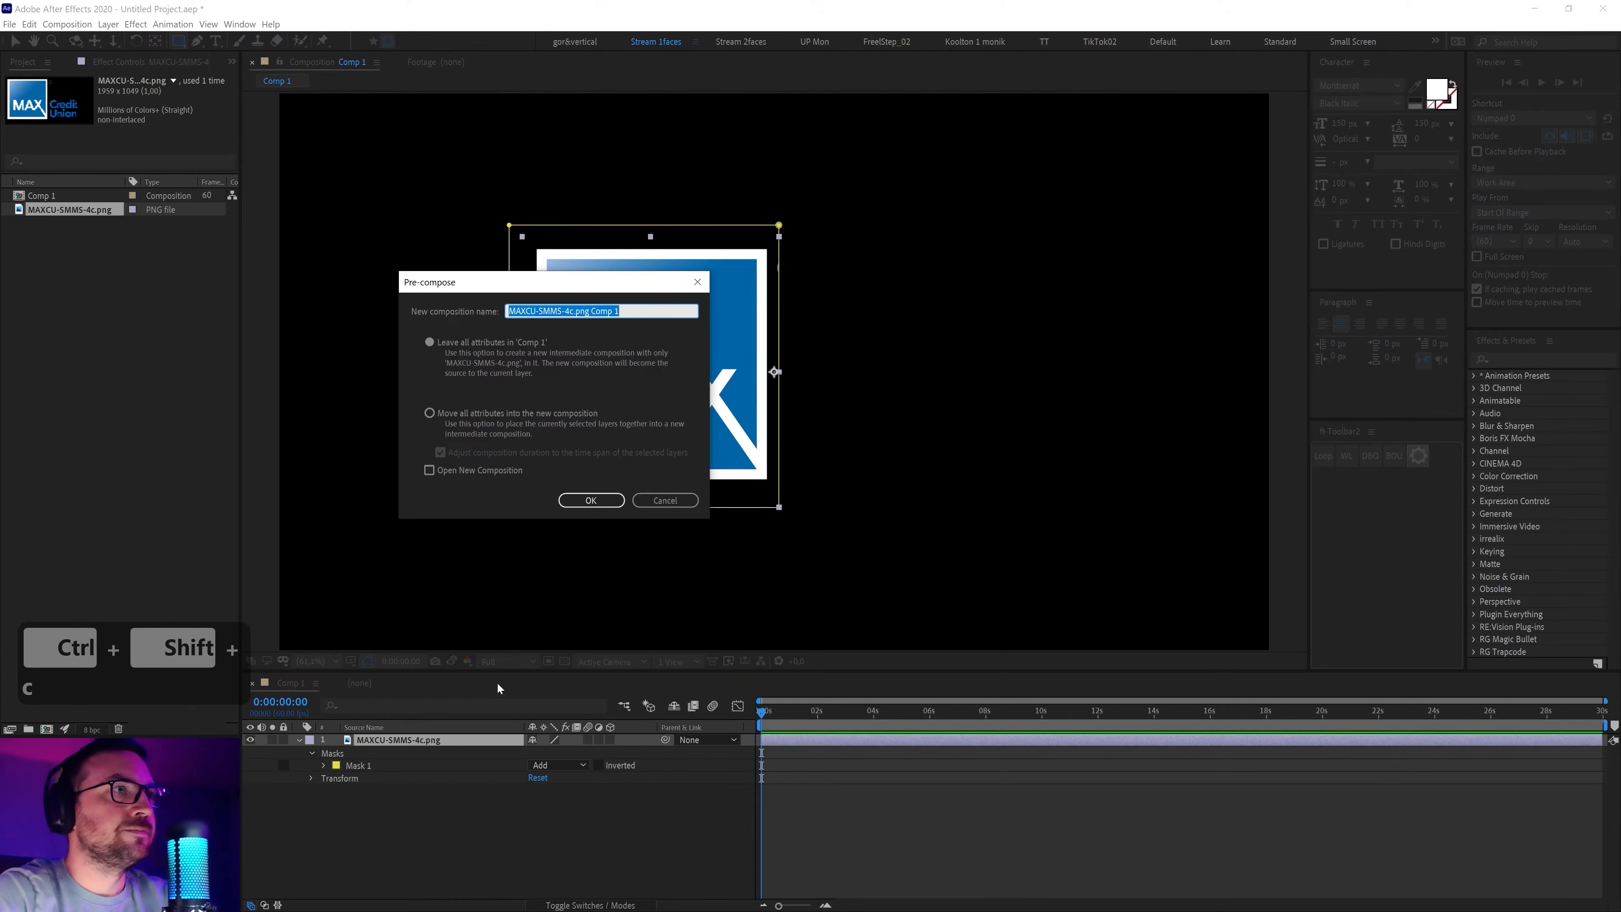
{"action": "left_click", "coordinate": [431, 414]}
{"action": "left_click", "coordinate": [608, 339]}
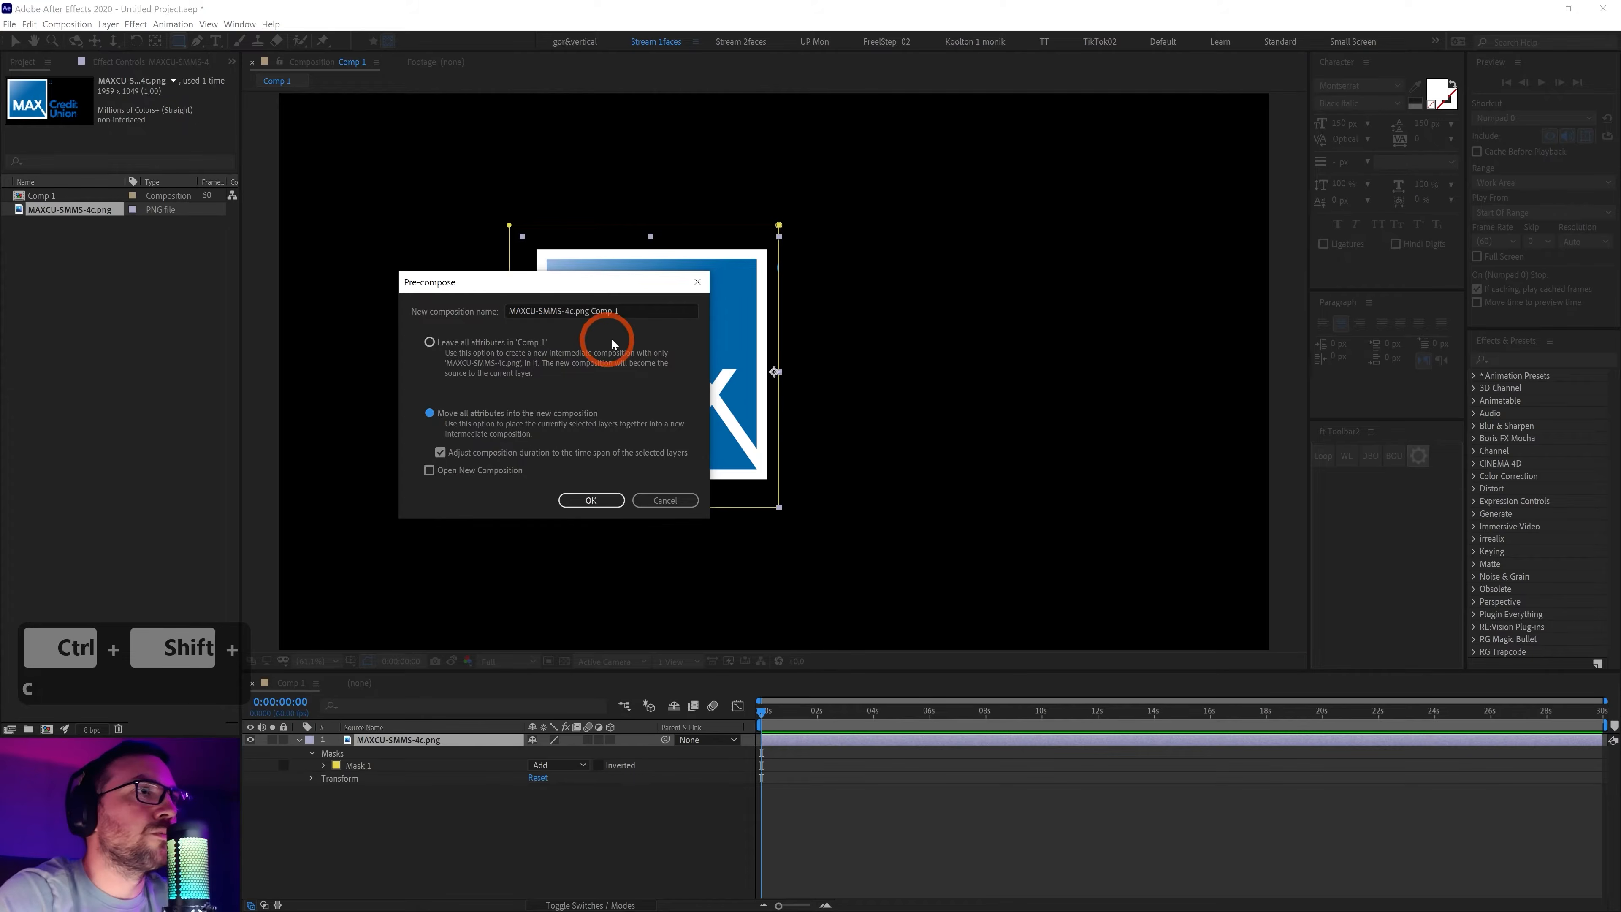
{"action": "left_click_drag", "start_coordinate": [642, 309], "coordinate": [387, 319]}
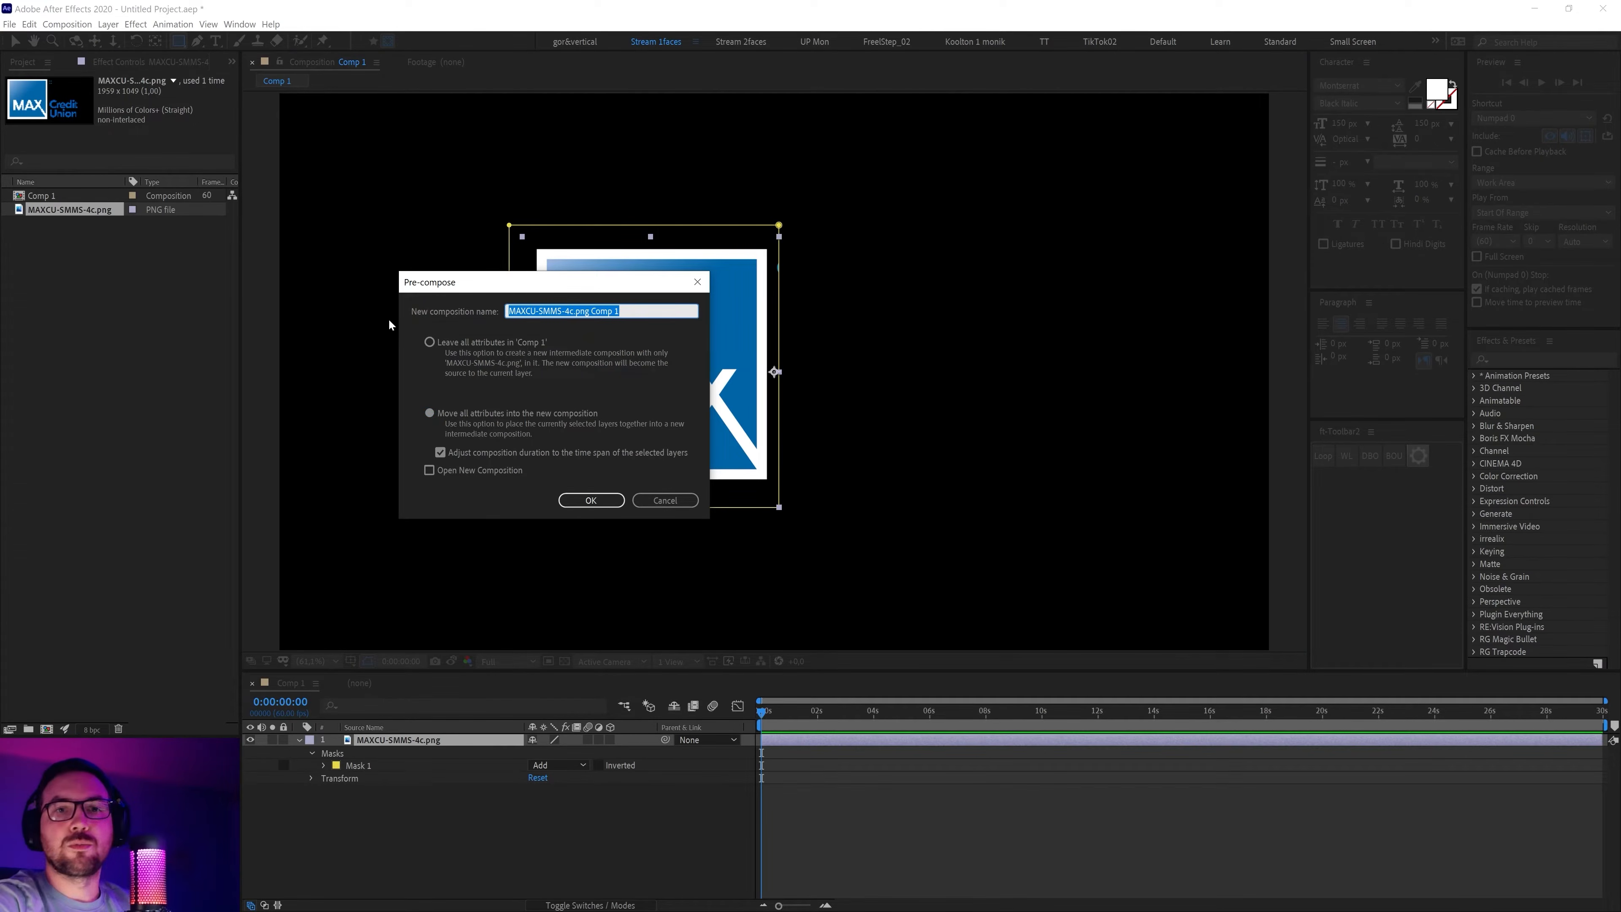
{"action": "type", "text": "lo"}
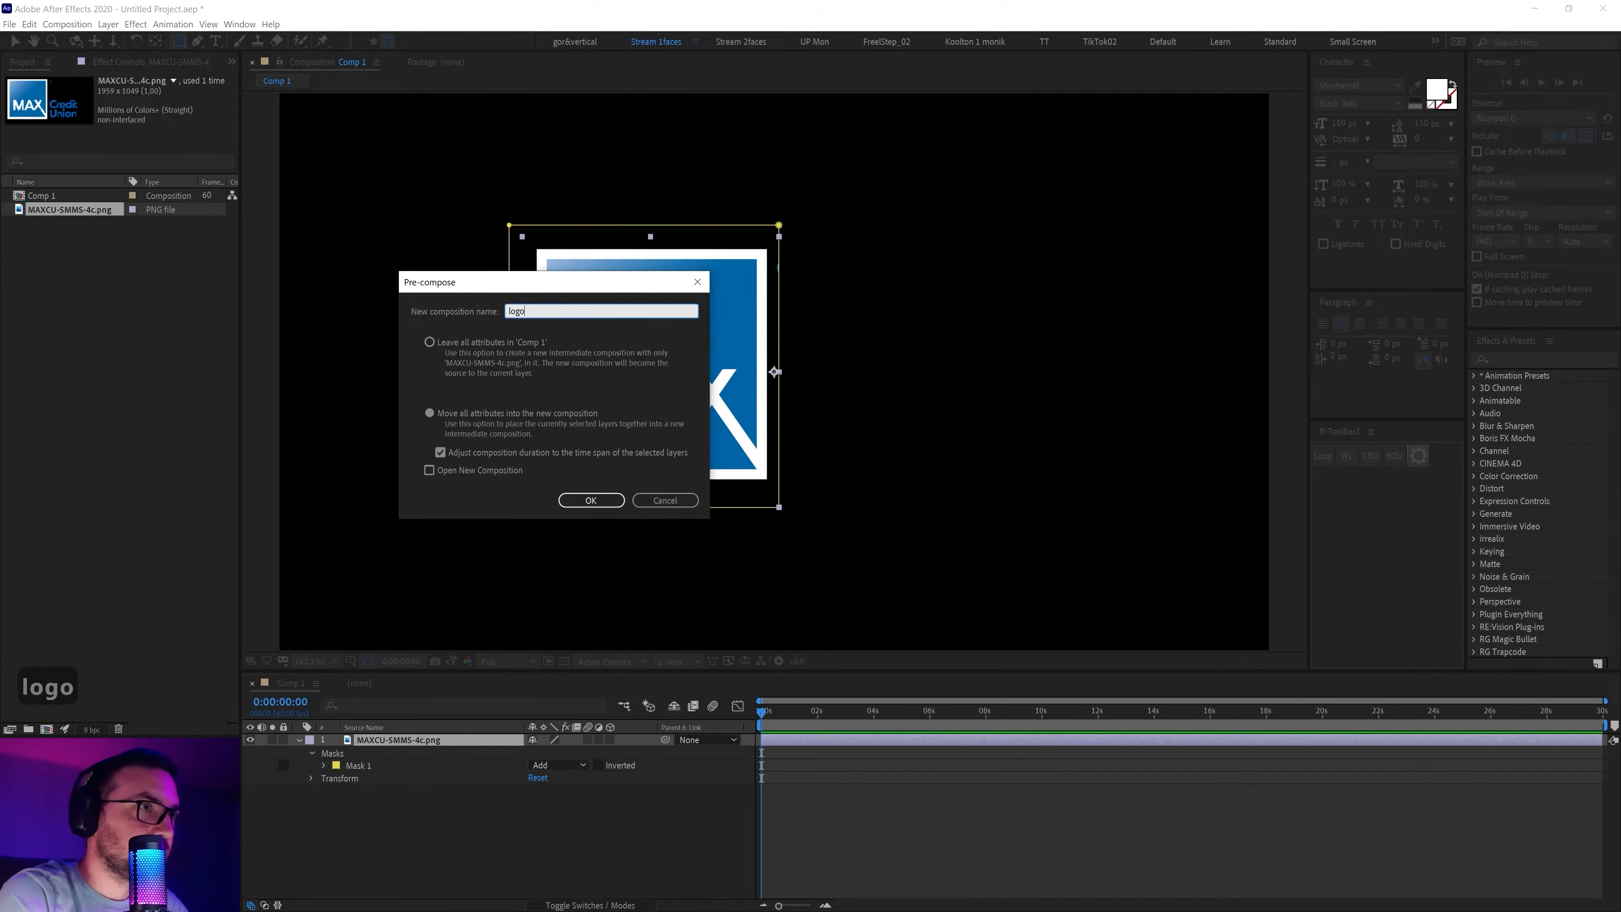
{"action": "type", "text": "go"}
{"action": "key", "text": "Return"}
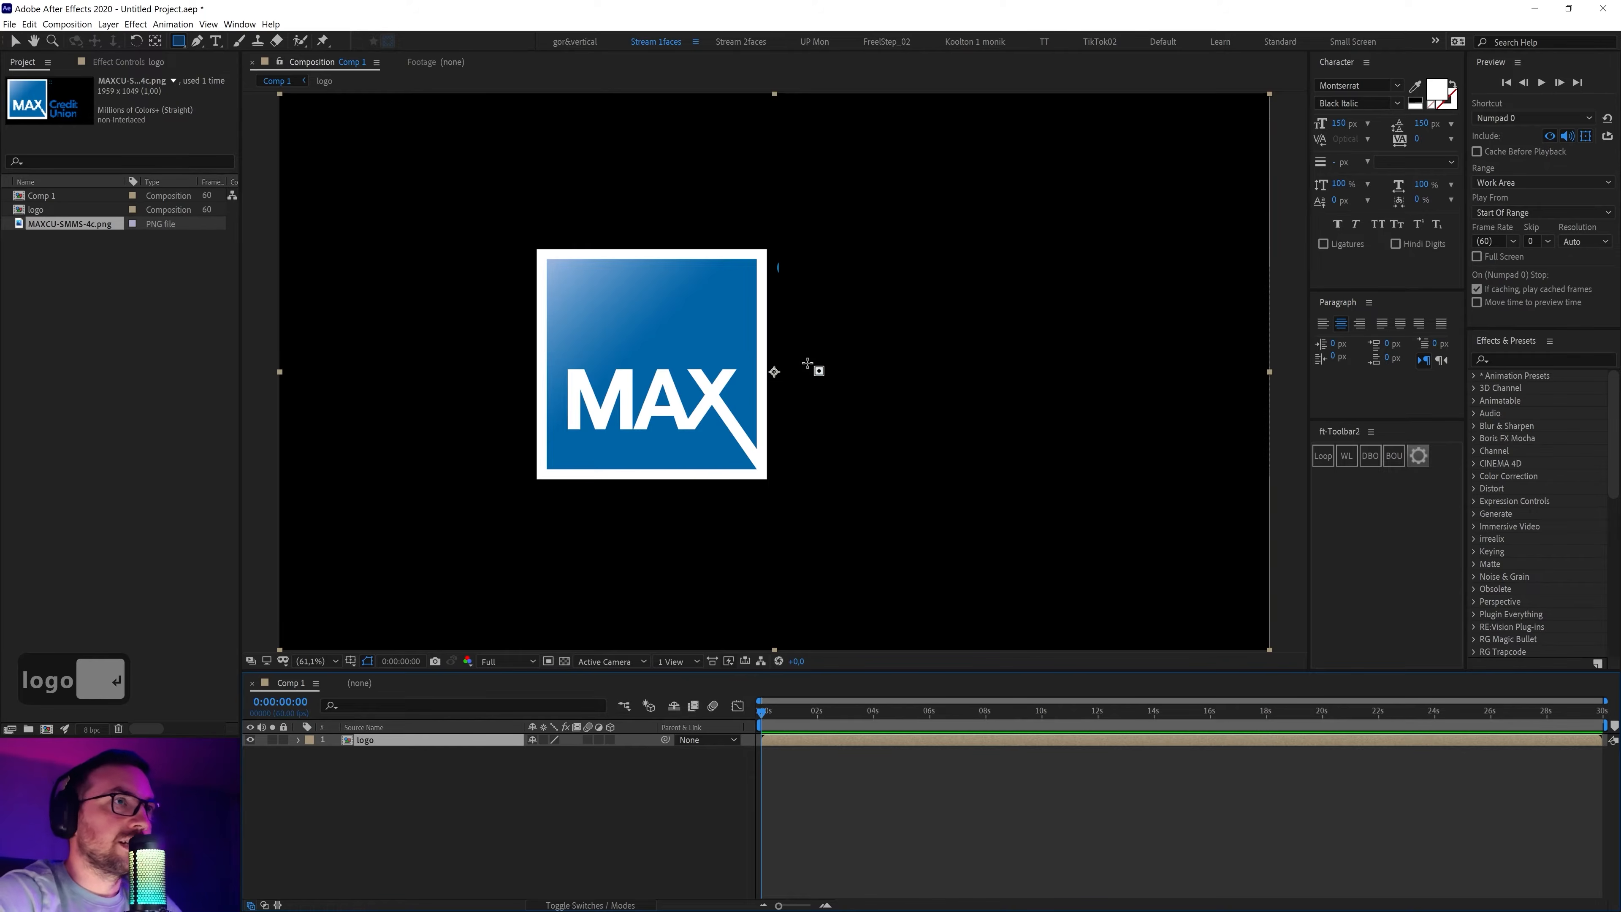
In the logo comp, crop the comp to a region of interest drawn around the MAX square
{"action": "double_click", "coordinate": [360, 743]}
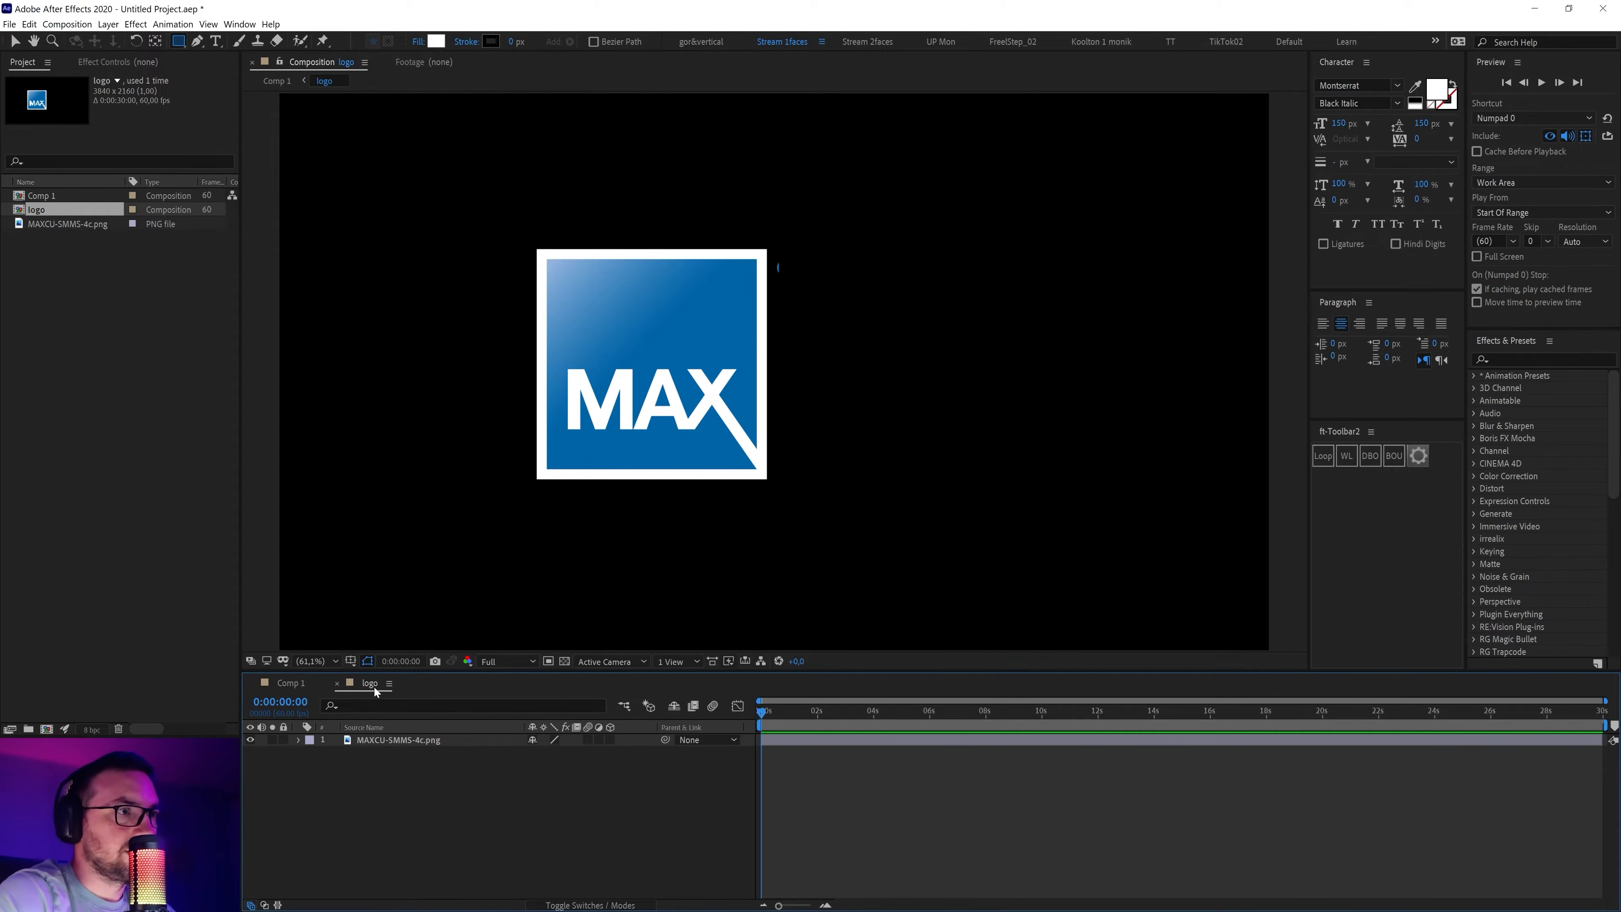
{"action": "left_click", "coordinate": [548, 661]}
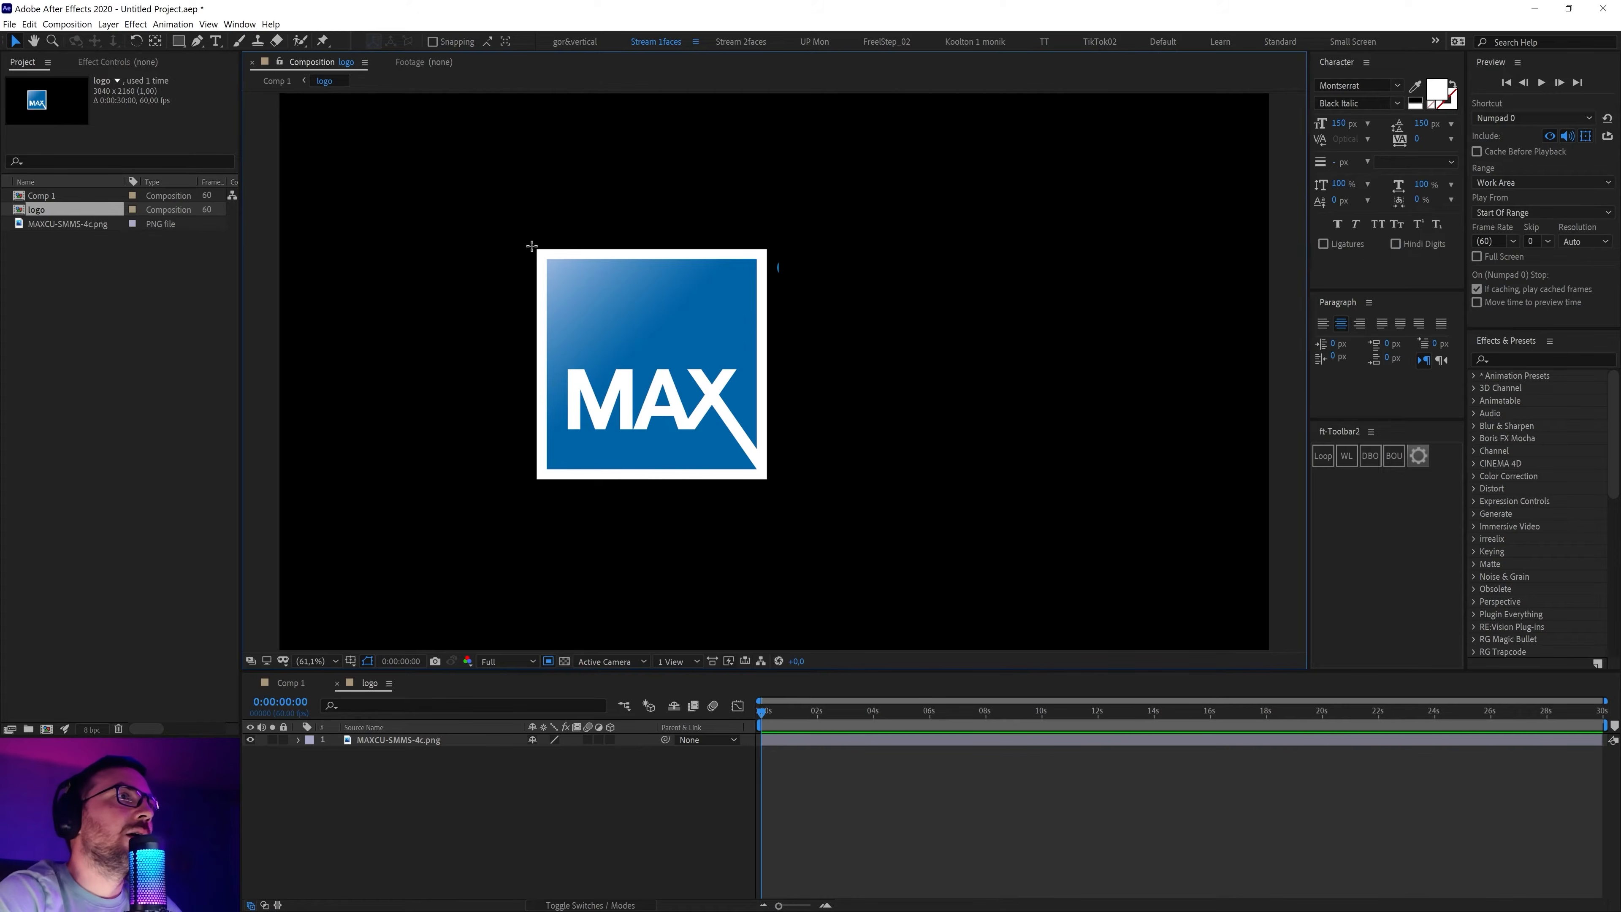
{"action": "left_click_drag", "start_coordinate": [531, 246], "coordinate": [775, 489]}
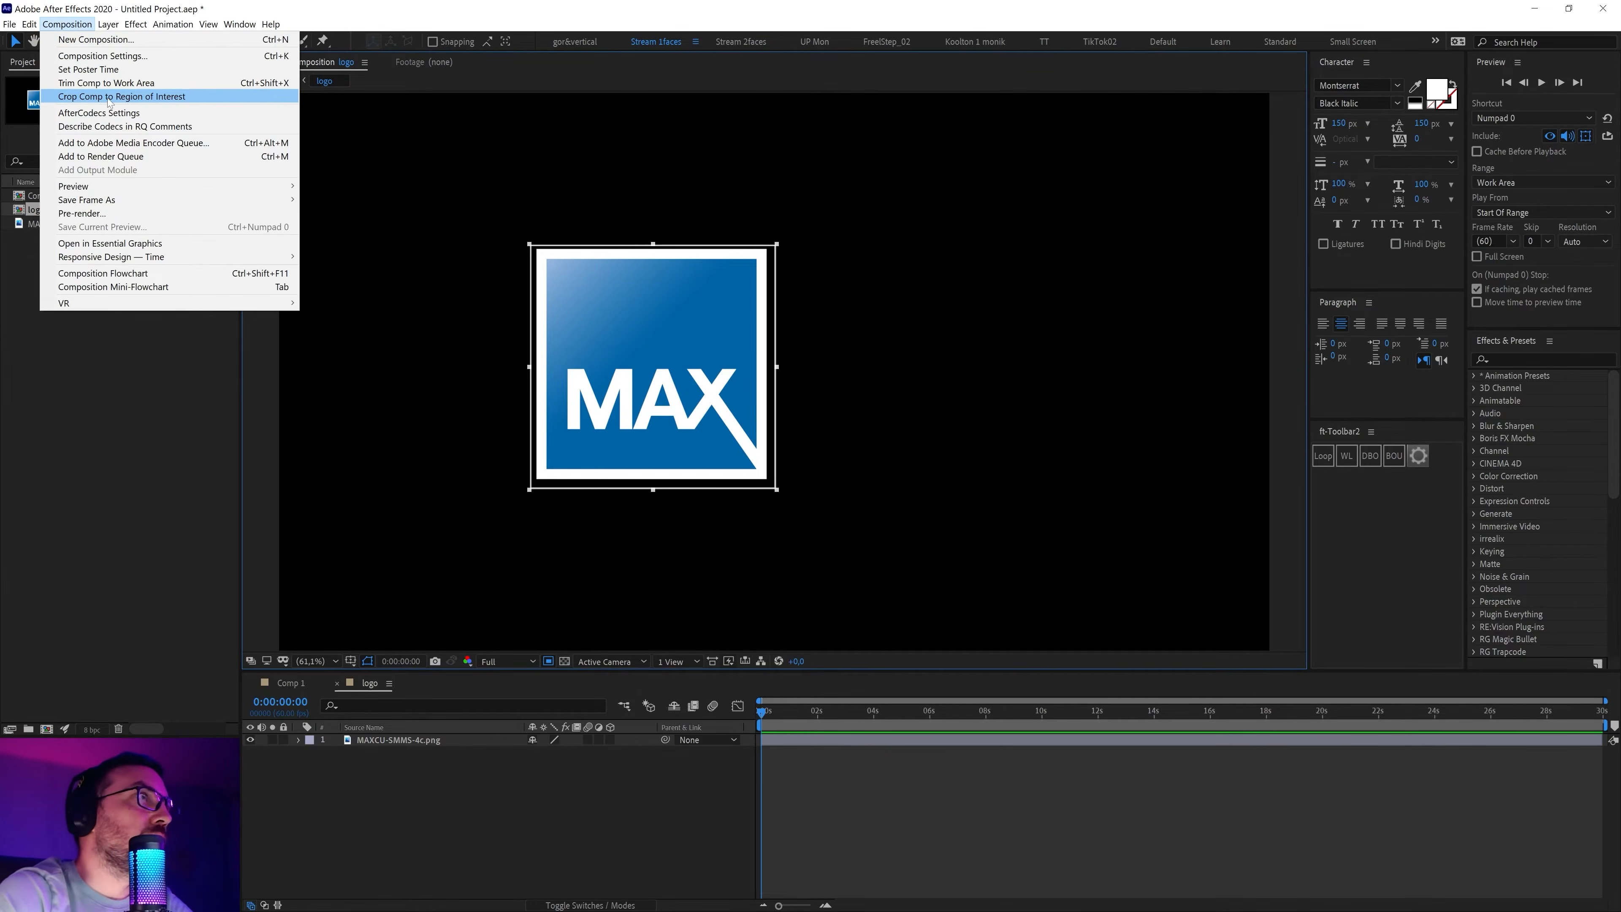
{"action": "left_click", "coordinate": [160, 98]}
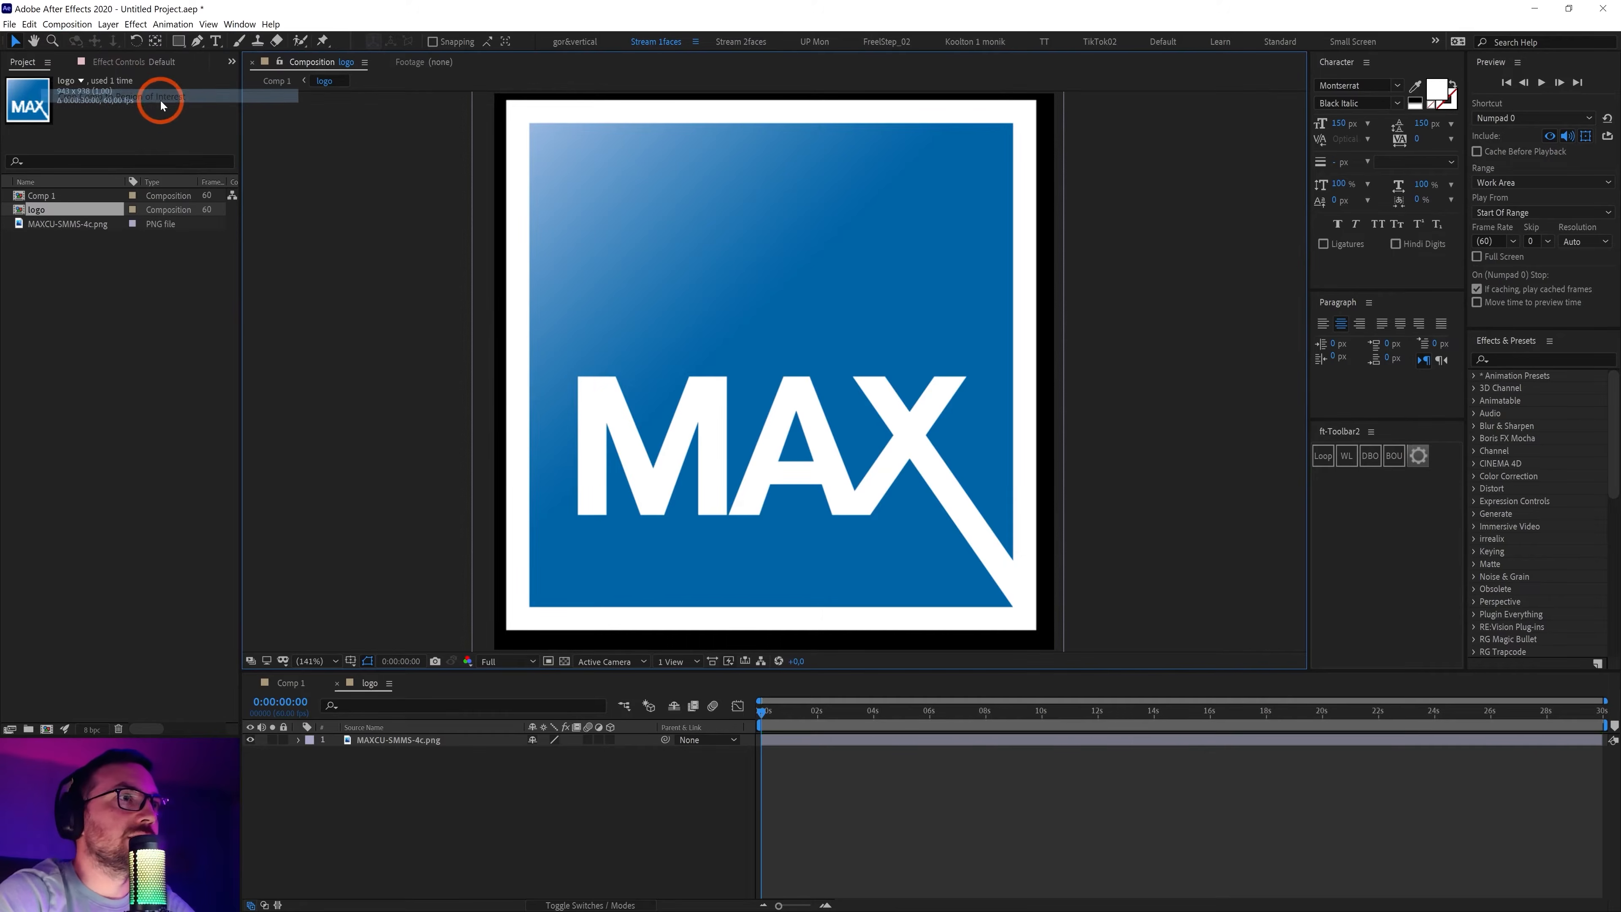
Unlock the aspect ratio and resize the logo comp to 900 × 900
{"action": "left_click", "coordinate": [365, 680]}
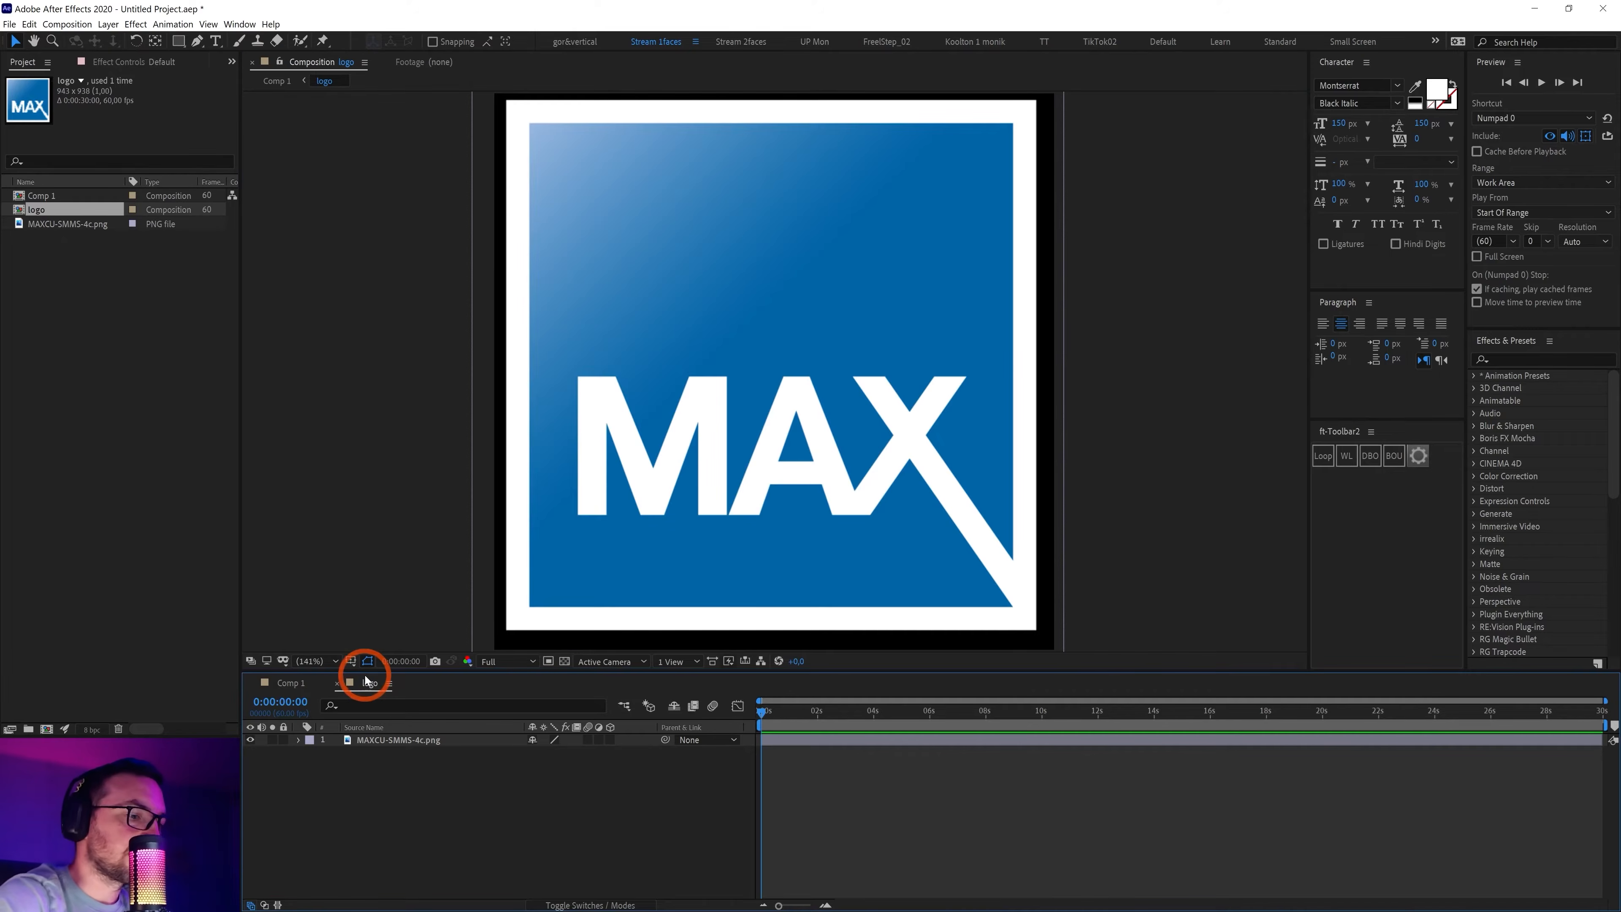
{"action": "key", "text": "ctrl+k"}
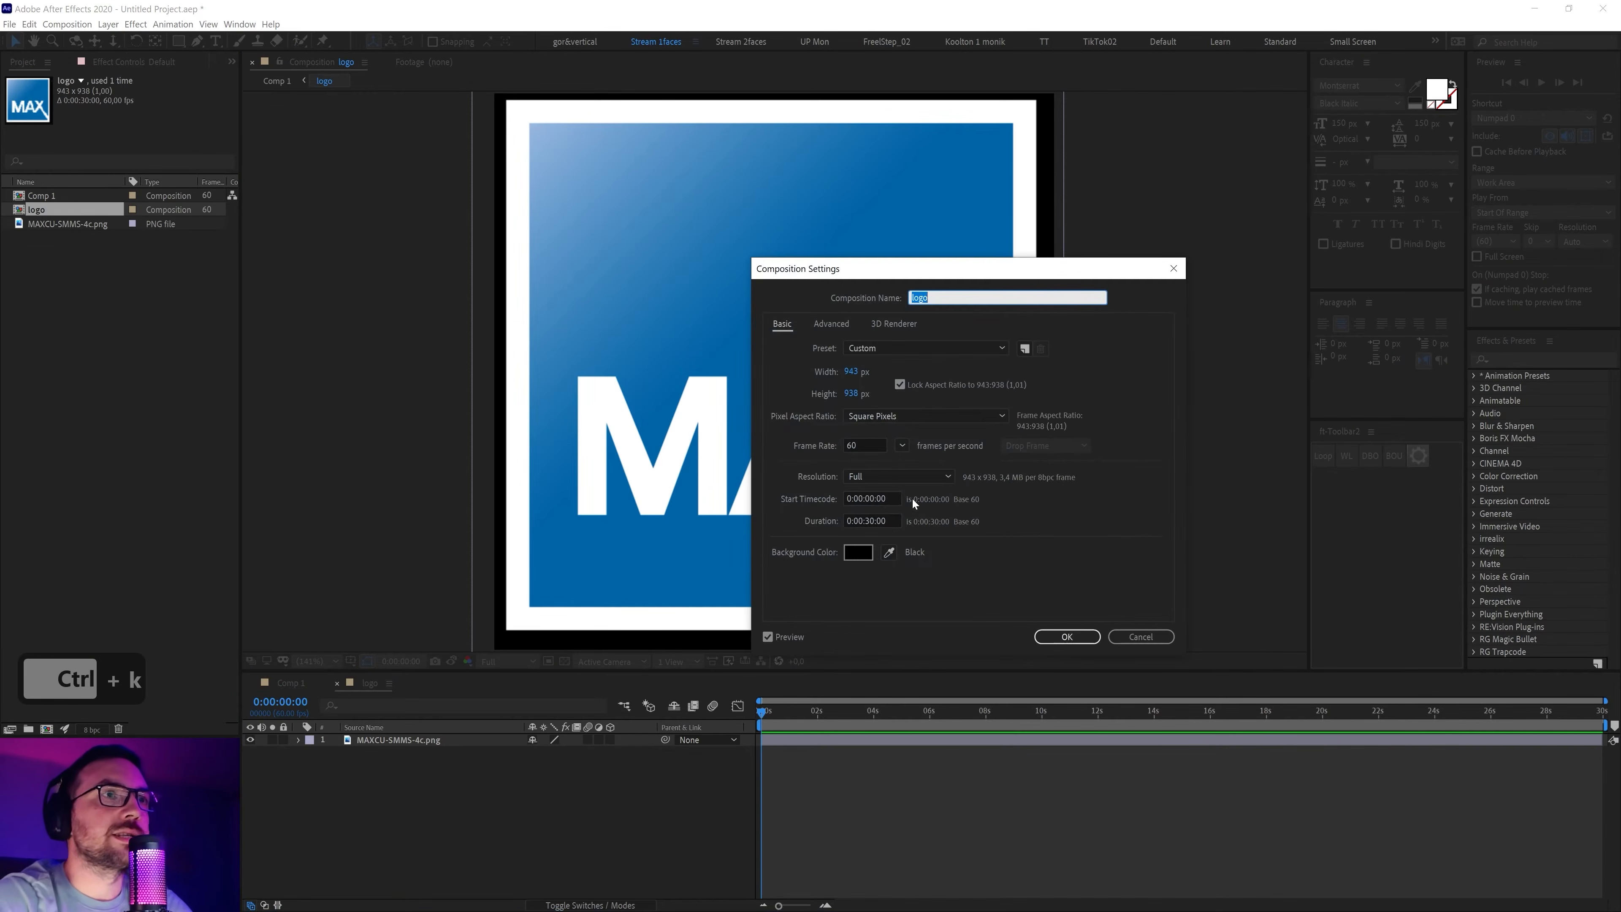
{"action": "left_click", "coordinate": [902, 385]}
{"action": "left_click", "coordinate": [856, 371]}
{"action": "type", "text": "900"}
{"action": "key", "text": "Tab"}
{"action": "type", "text": "900"}
{"action": "key", "text": "Return"}
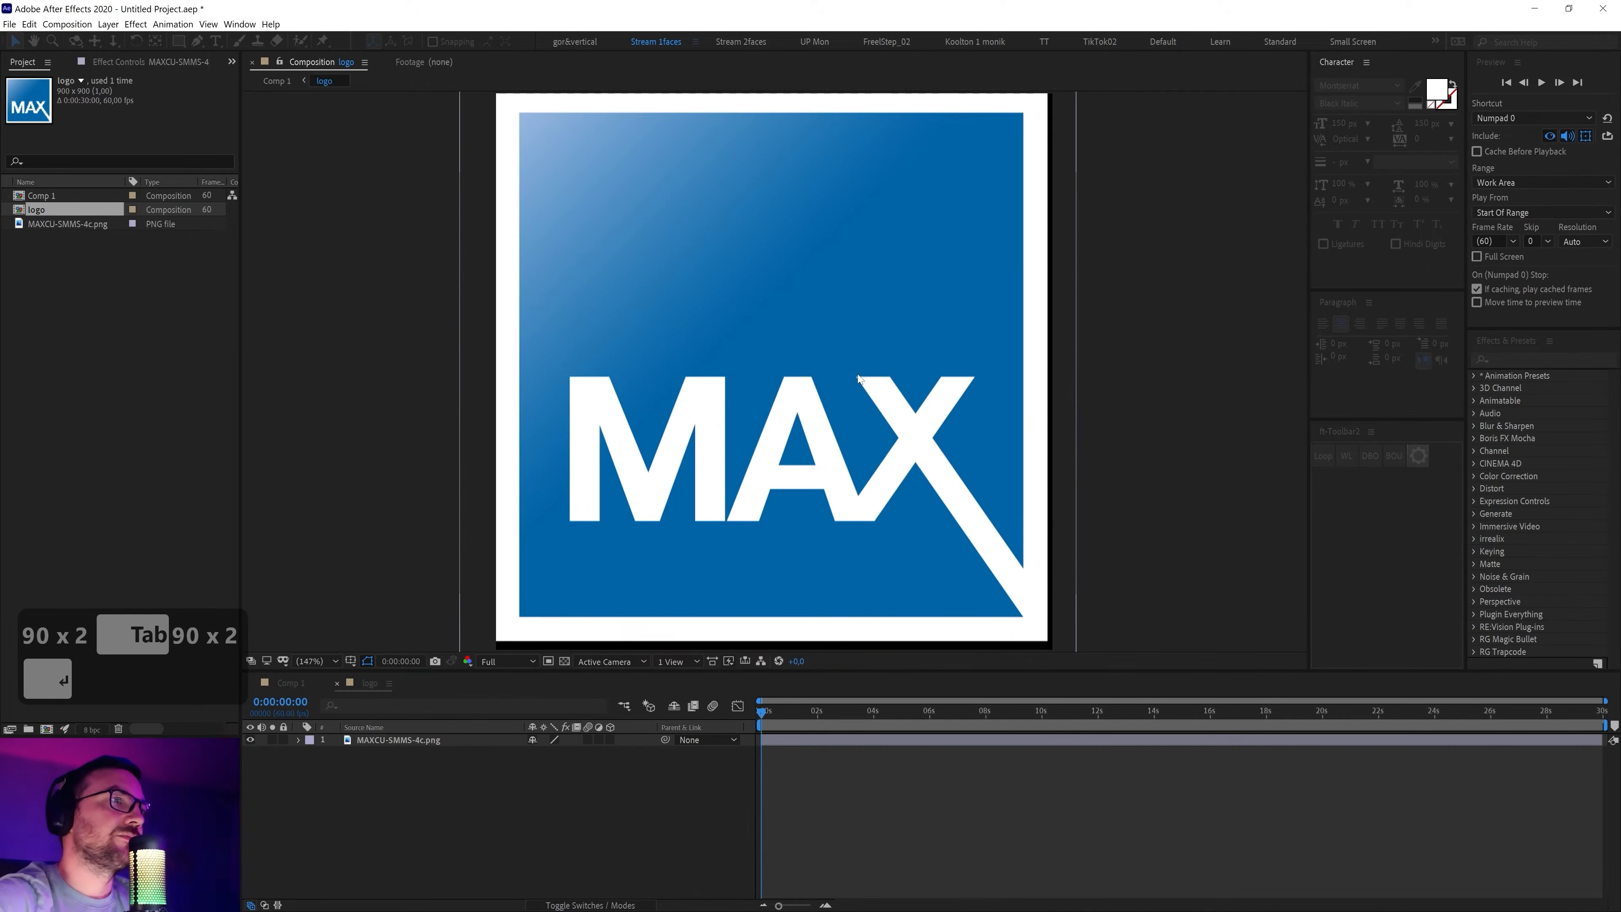
Change the logo comp size to 800 × 800
{"action": "key", "text": "ctrl+k"}
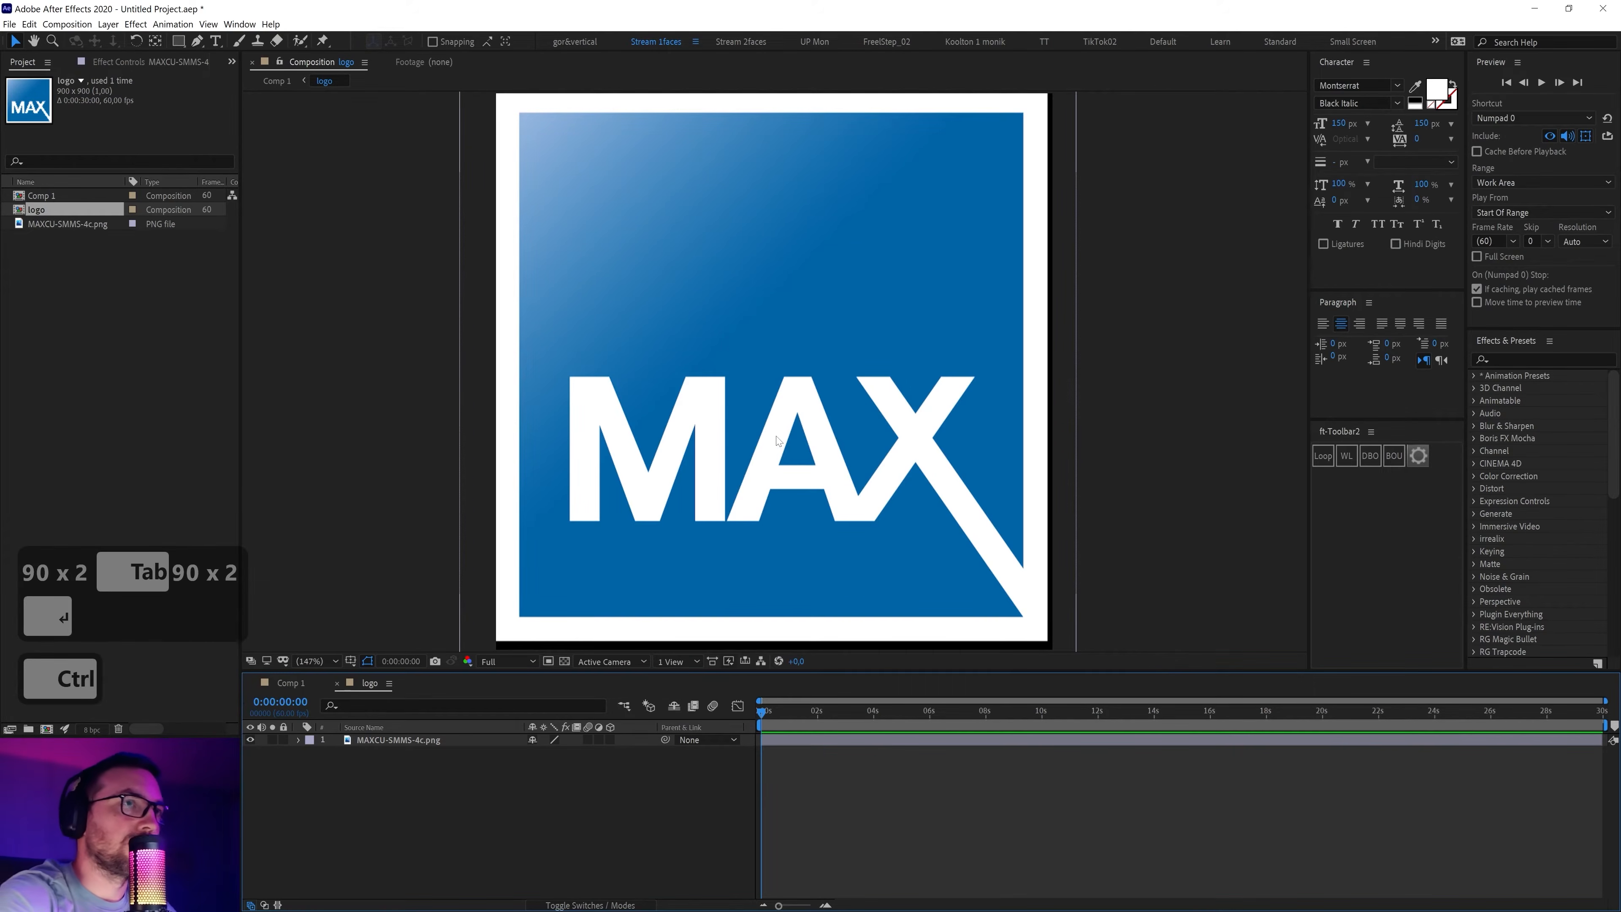
{"action": "left_click", "coordinate": [853, 371]}
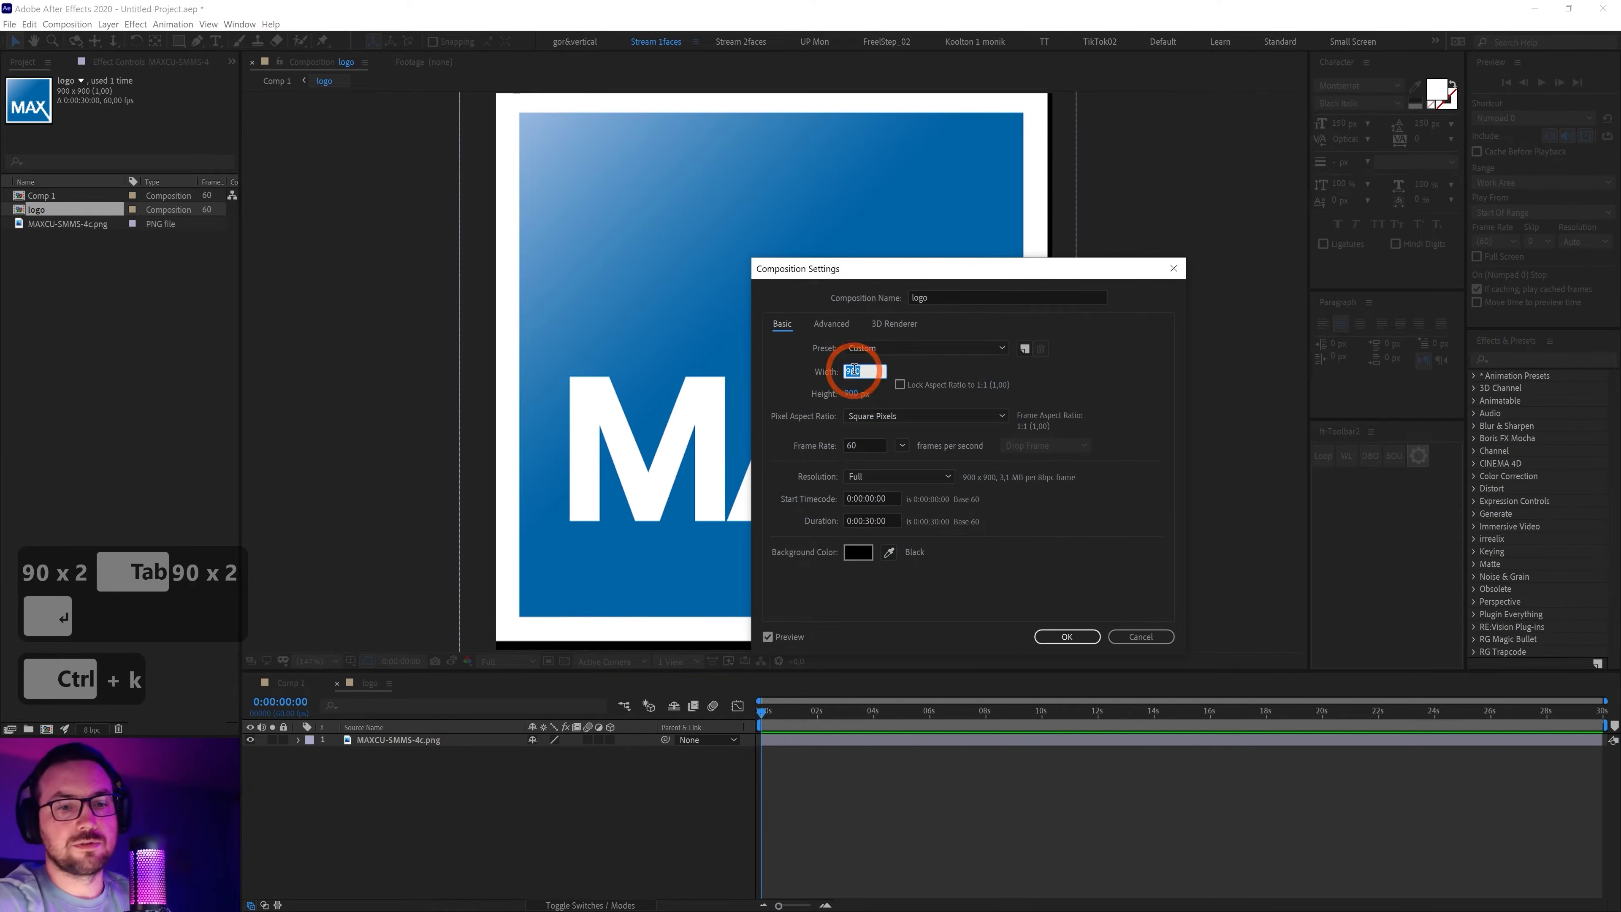
{"action": "type", "text": "800"}
{"action": "key", "text": "Tab"}
{"action": "type", "text": "800"}
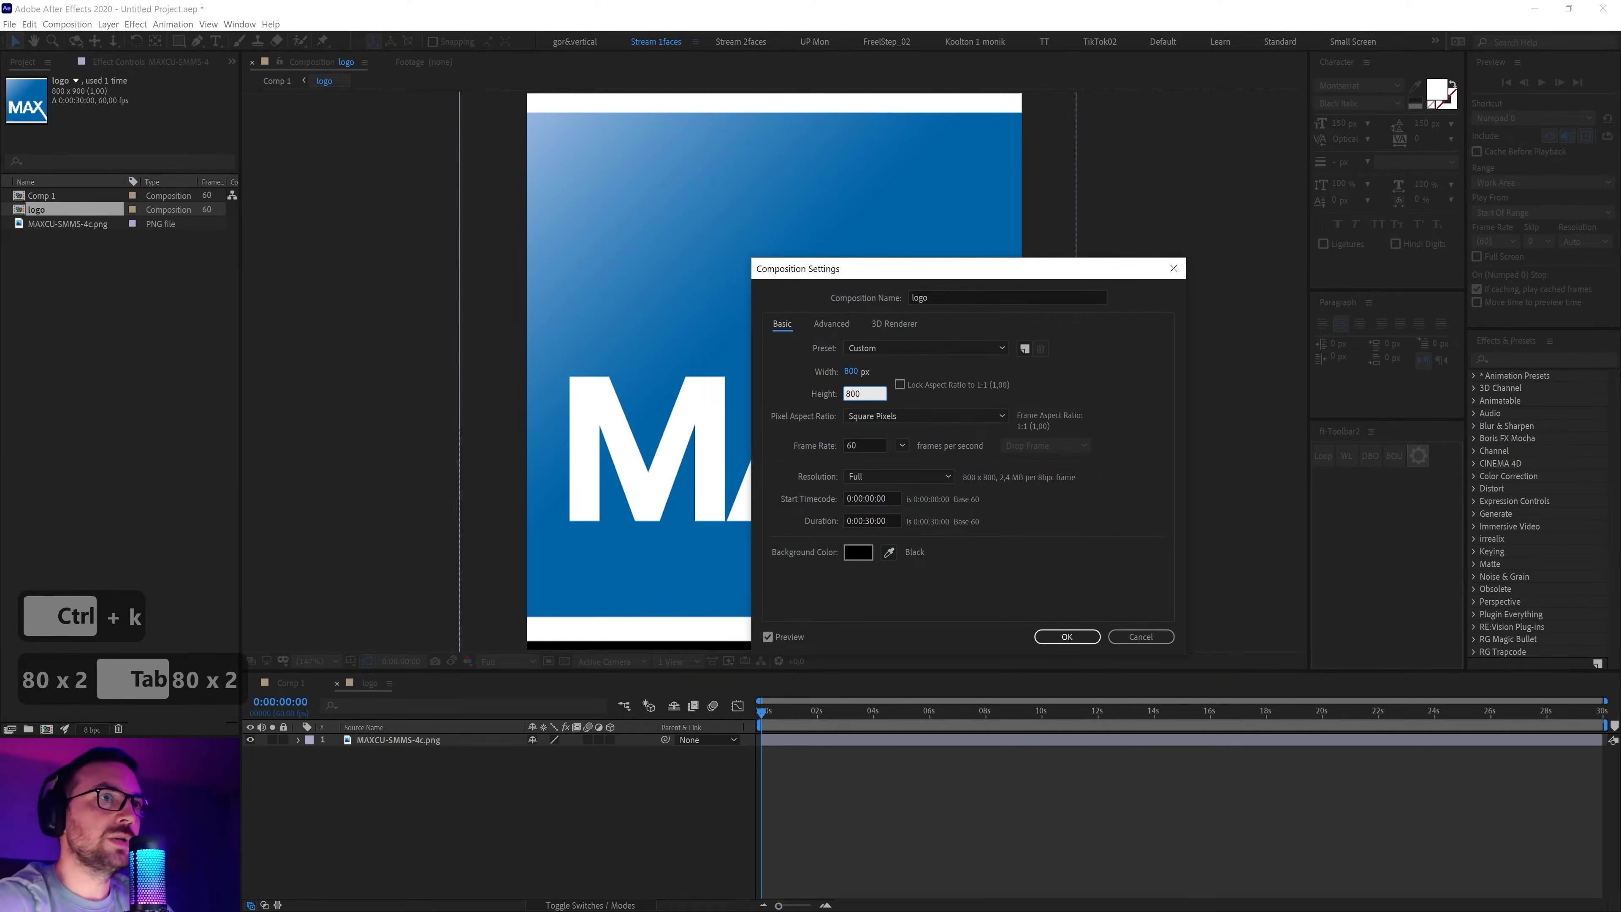
{"action": "left_click", "coordinate": [1077, 637]}
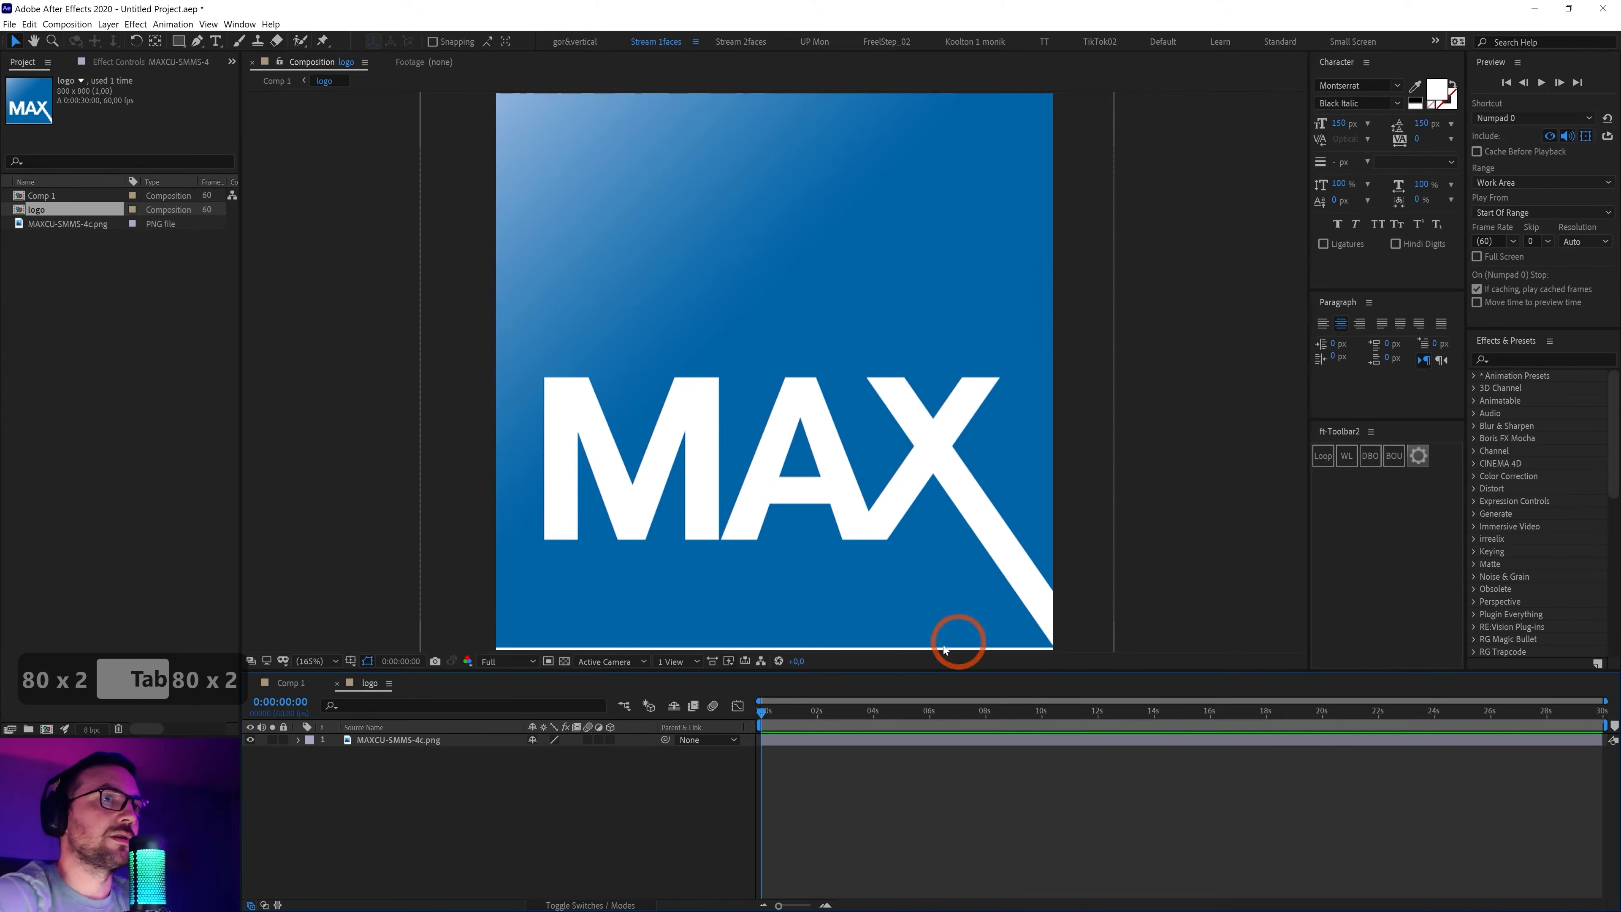
Select the MAXCU-SMMS-4c.png layer, try fitting it to the comp, and undo the fit
{"action": "left_click_drag", "start_coordinate": [467, 770], "coordinate": [279, 724]}
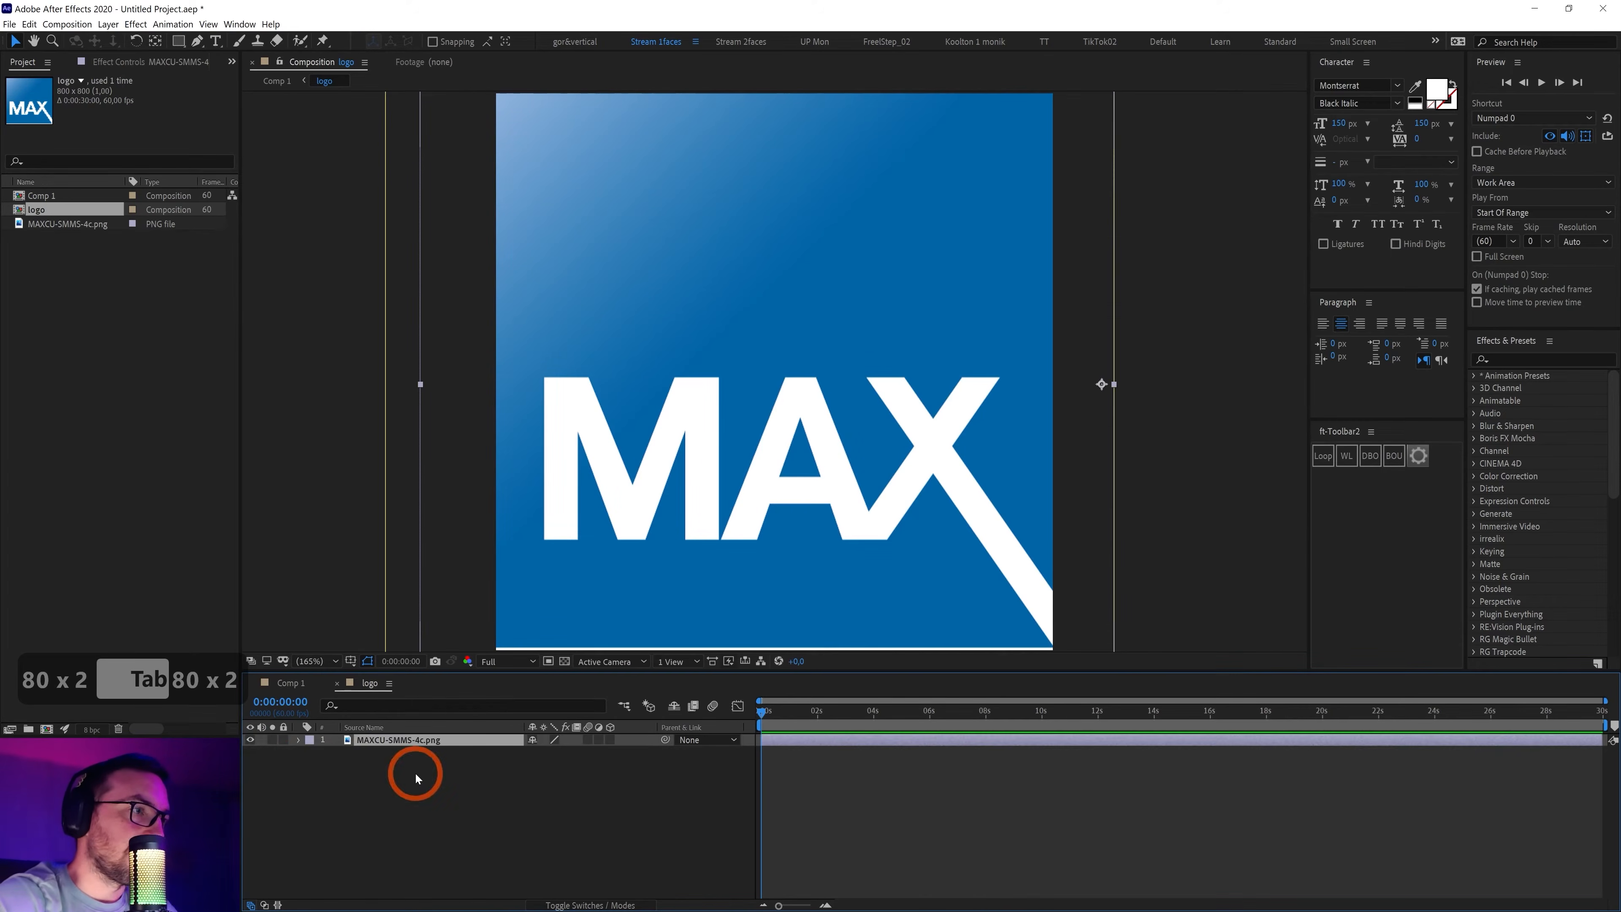
{"action": "key", "text": "ctrl+alt+shift+h"}
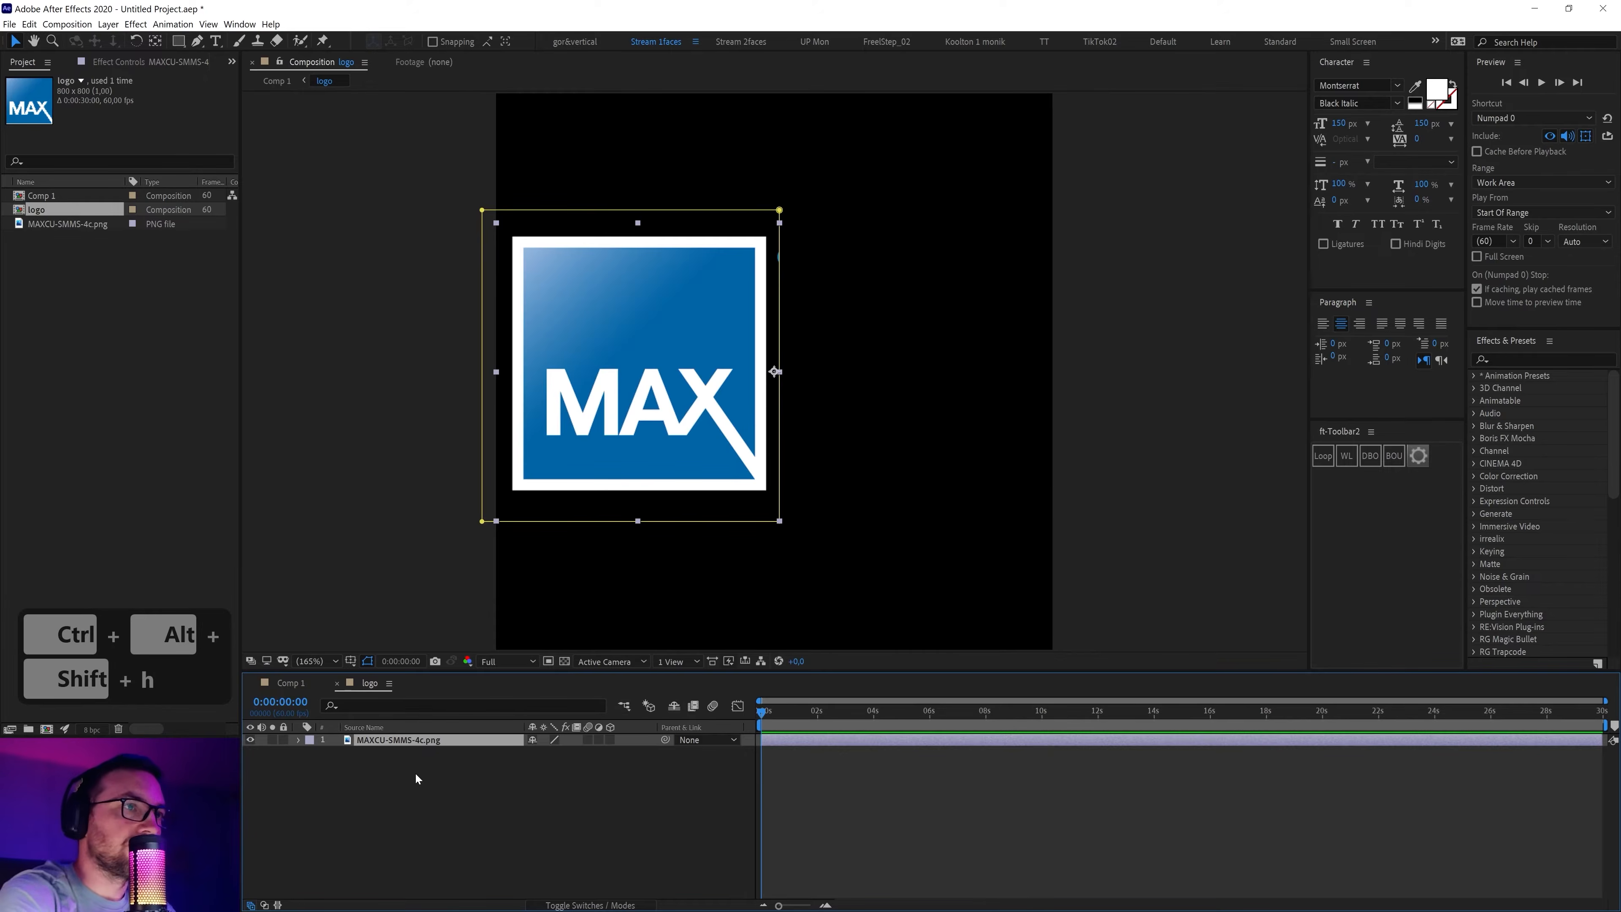
{"action": "key", "text": "ctrl+z"}
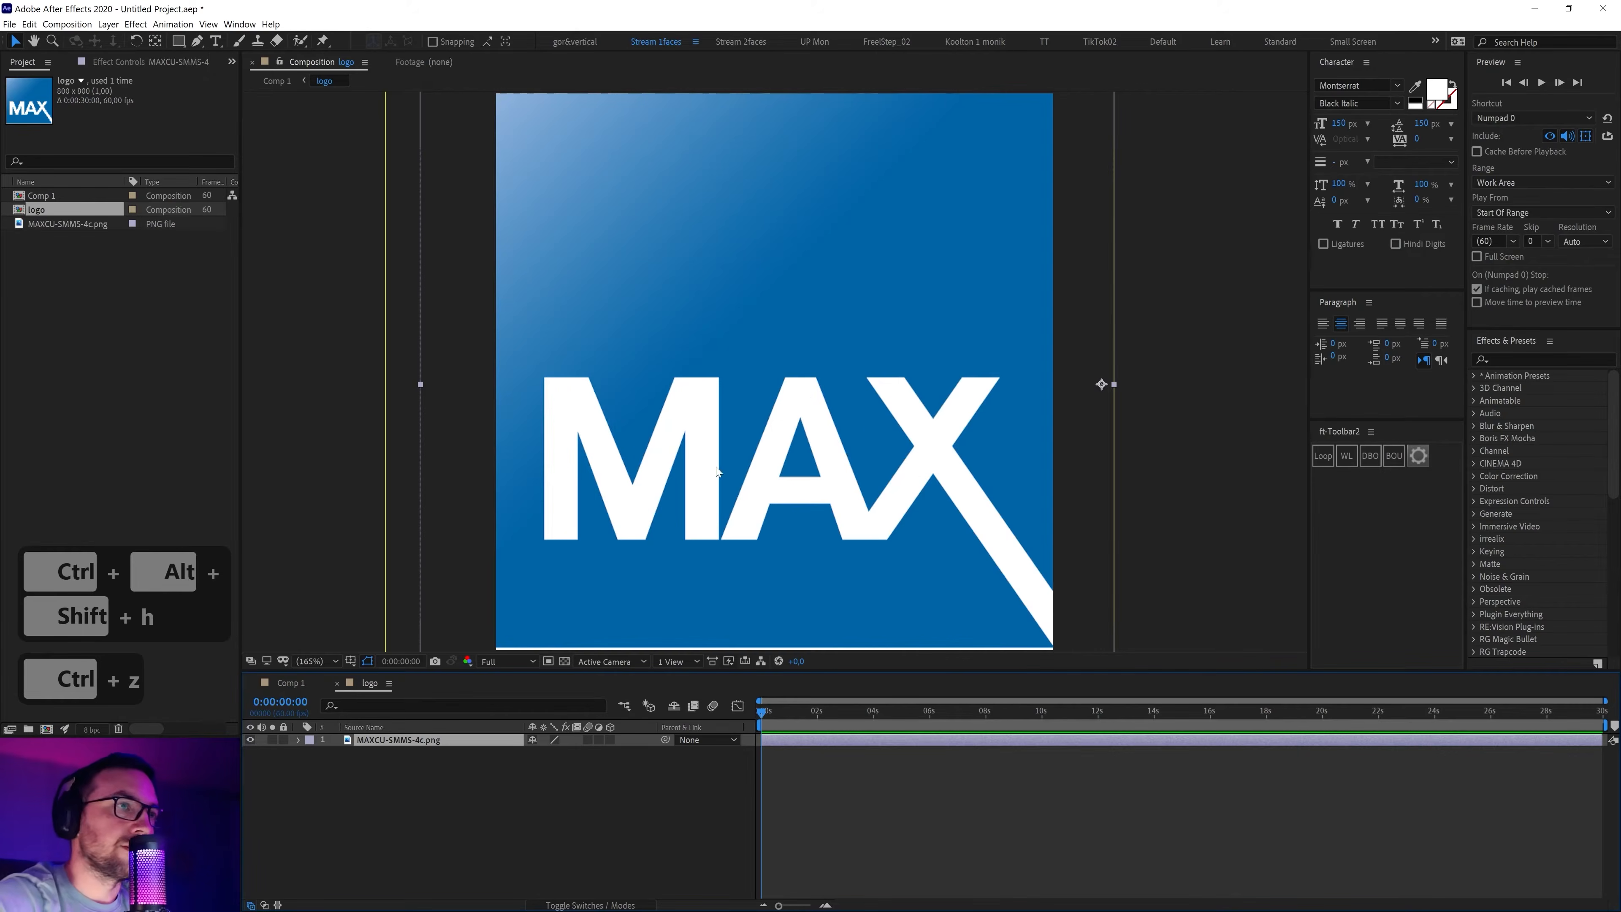
{"action": "scroll", "coordinate": [716, 467], "scroll_direction": "down", "scroll_amount": 1}
Shrink the logo to 94% scale, center its anchor point, and move it to the comp centre
{"action": "key", "text": "s"}
{"action": "left_click", "coordinate": [551, 753]}
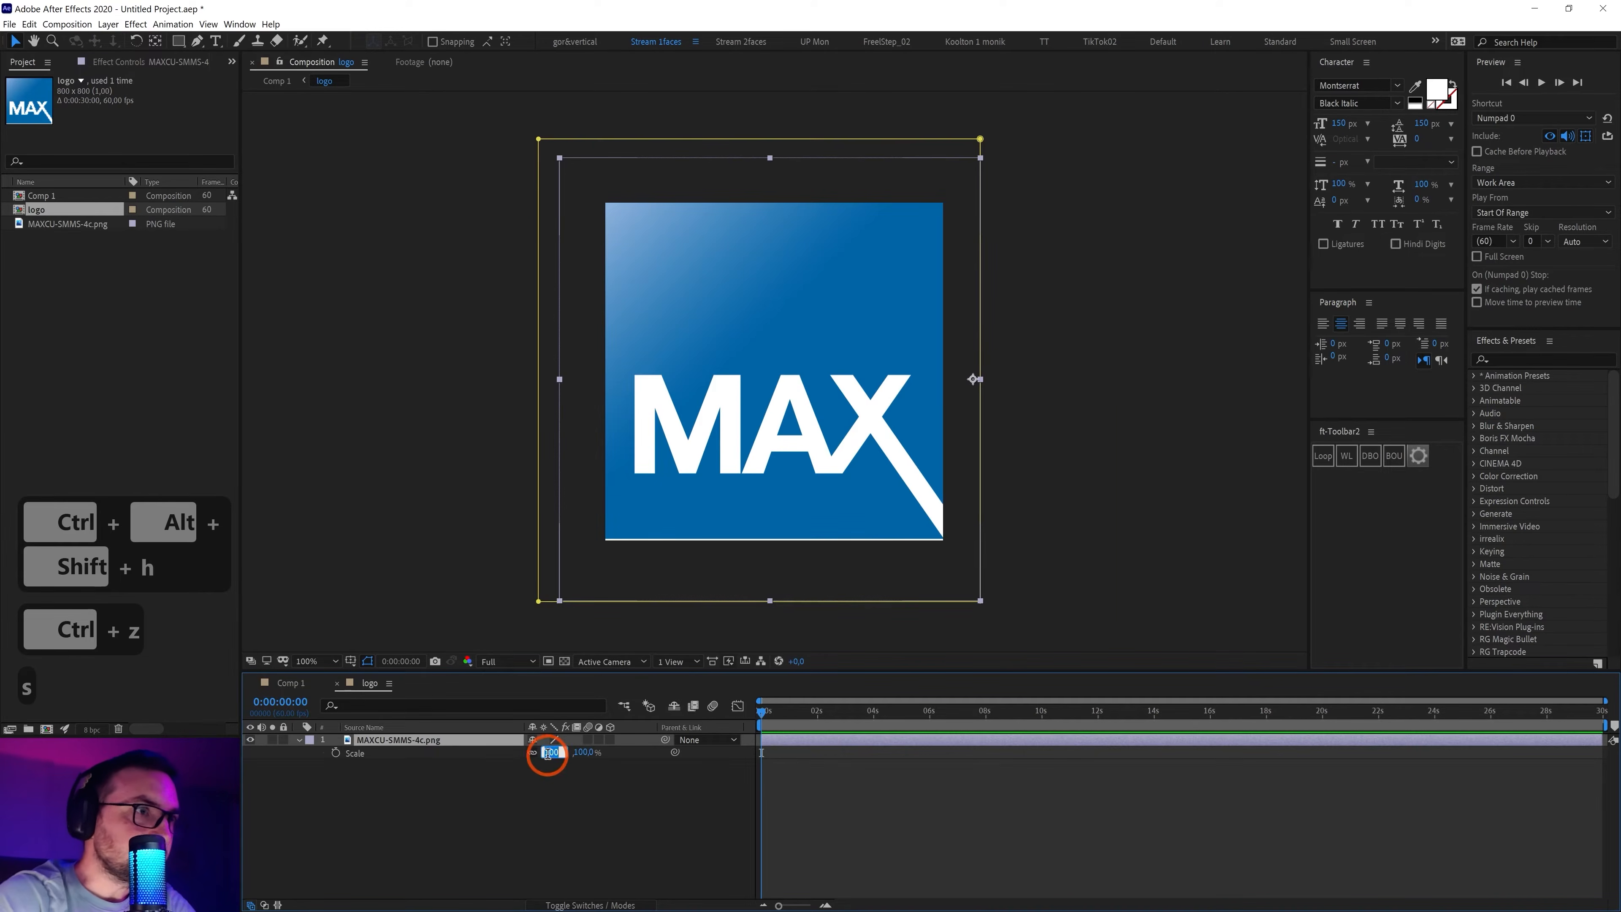
{"action": "key", "text": "Down"}
{"action": "key", "text": "Down"}
{"action": "key", "text": "Down"}
{"action": "key", "text": "Down"}
{"action": "key", "text": "Down"}
{"action": "key", "text": "Down"}
{"action": "left_click", "coordinate": [420, 764]}
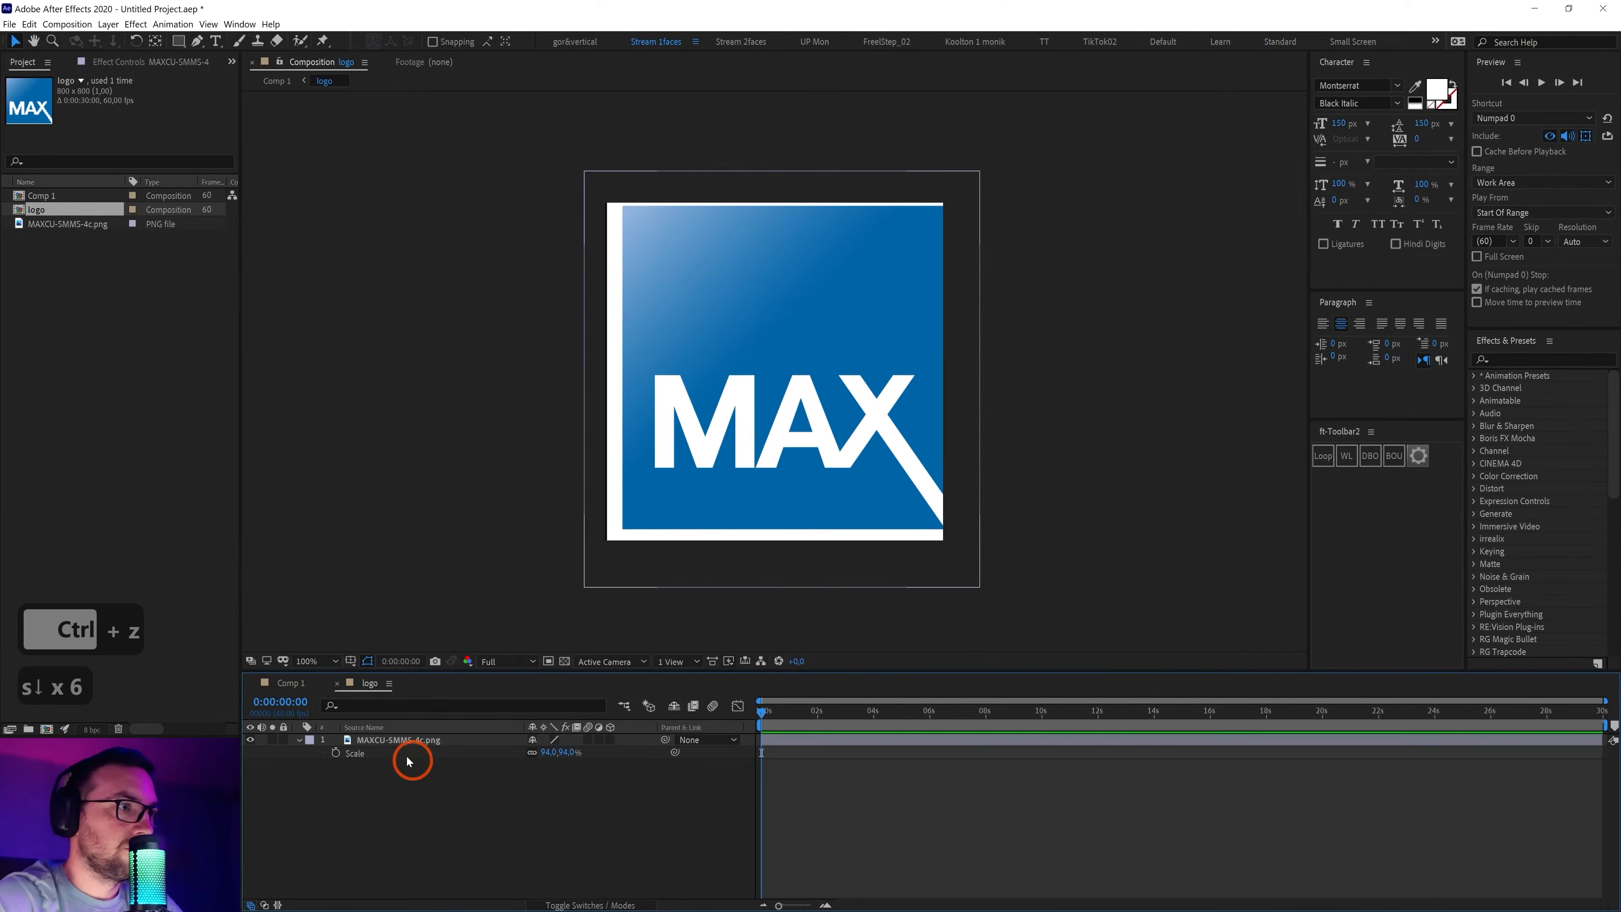
{"action": "left_click", "coordinate": [388, 743]}
{"action": "key", "text": "ctrl+alt+Home"}
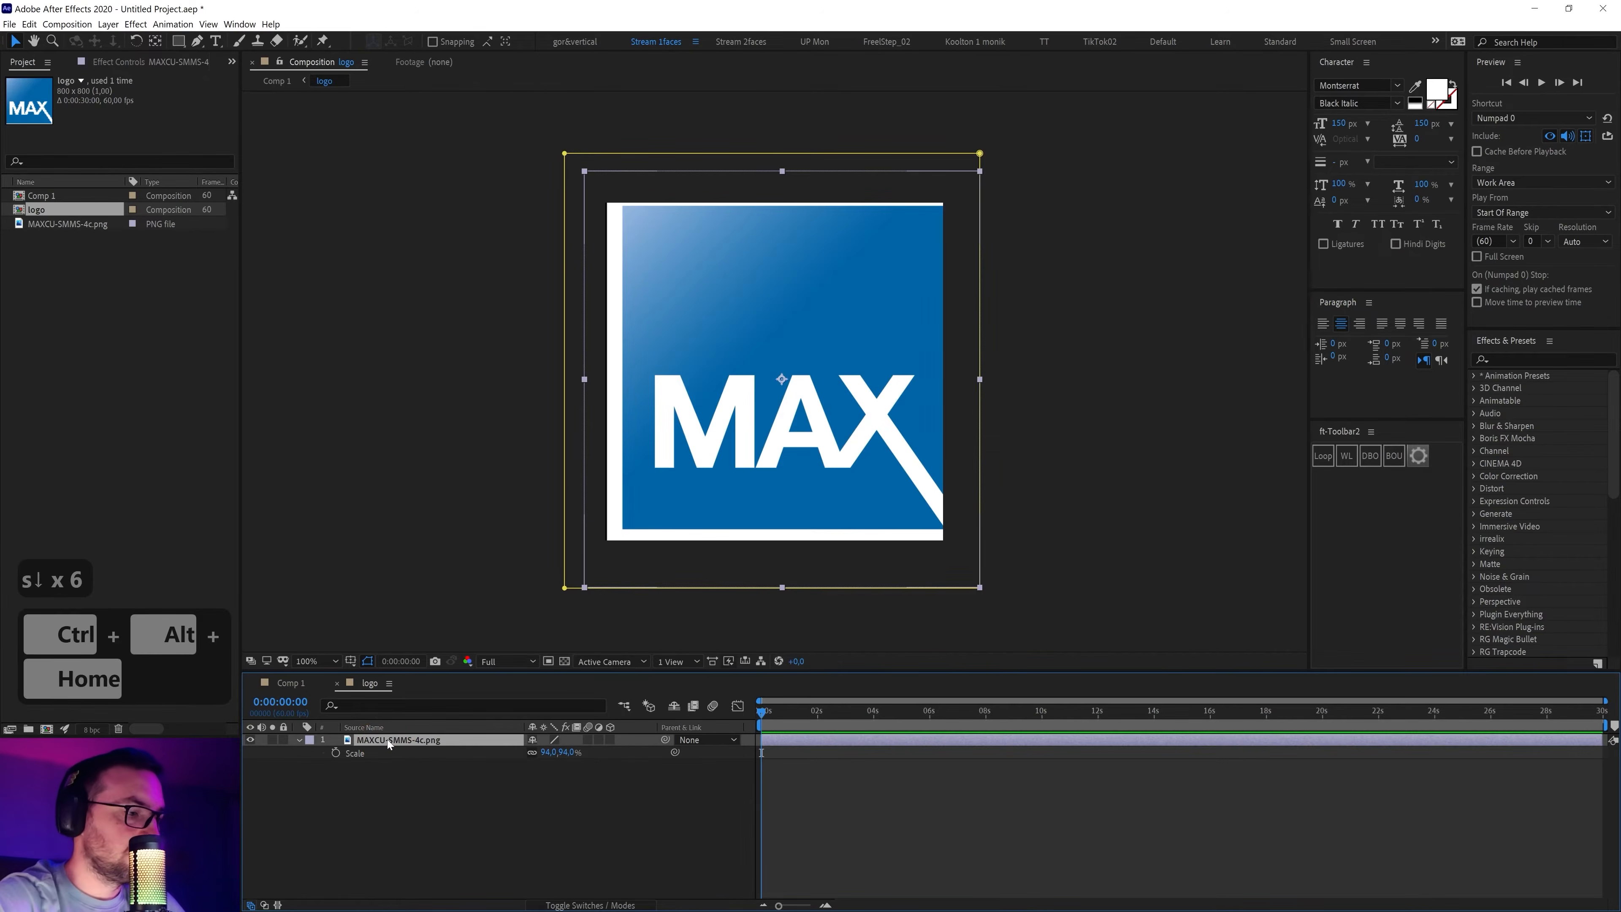
{"action": "key", "text": "s"}
{"action": "key", "text": "s"}
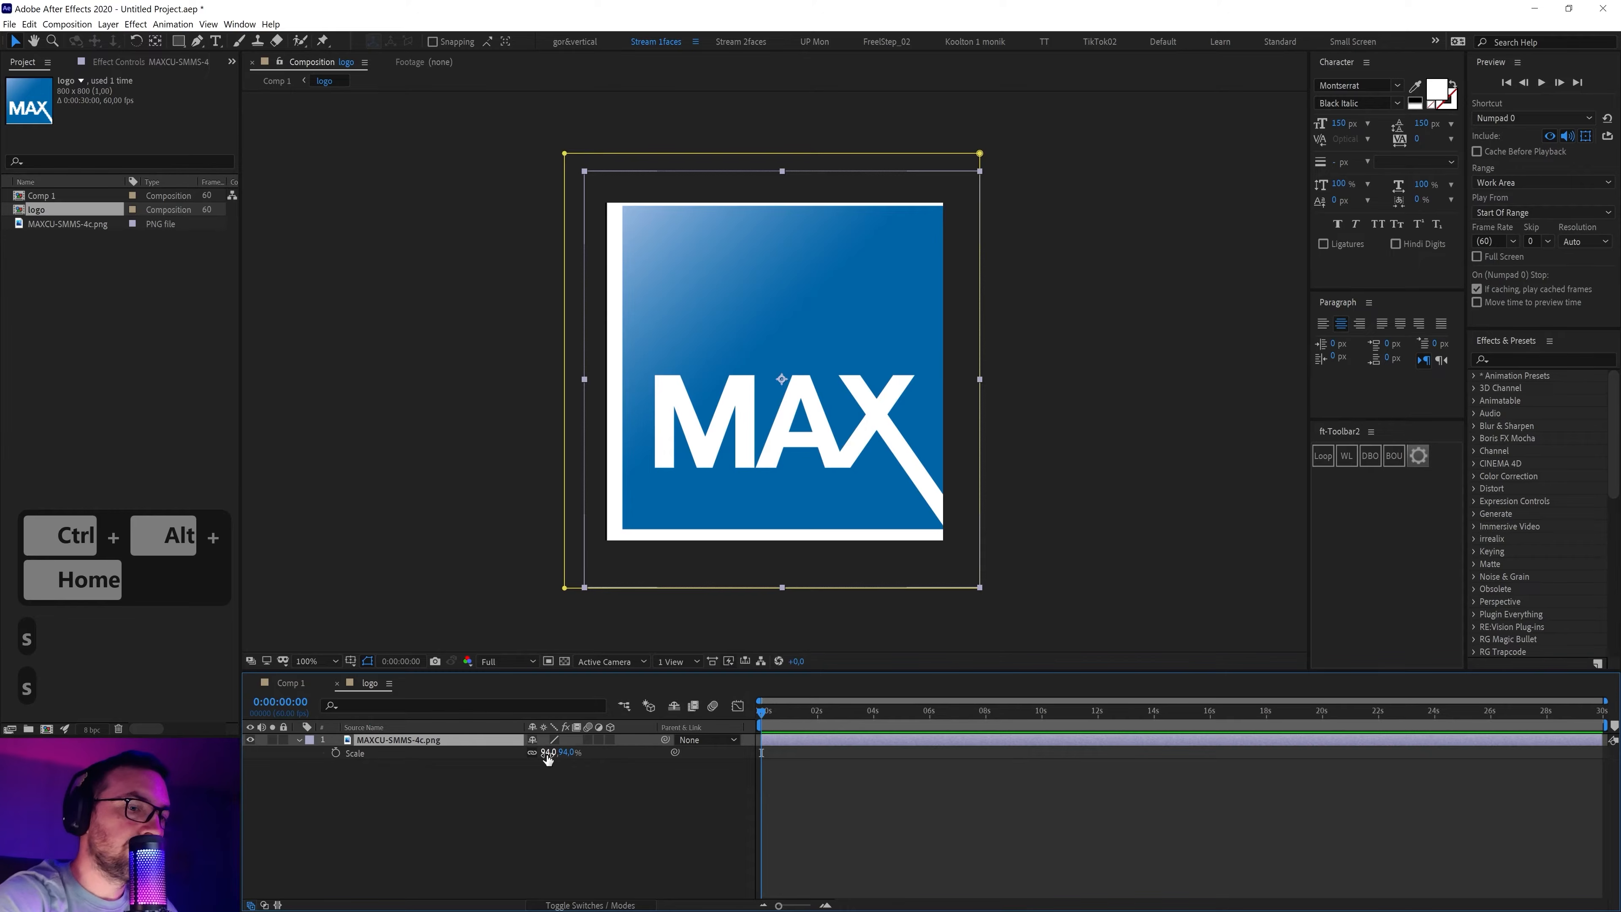
{"action": "key", "text": "ctrl+Home"}
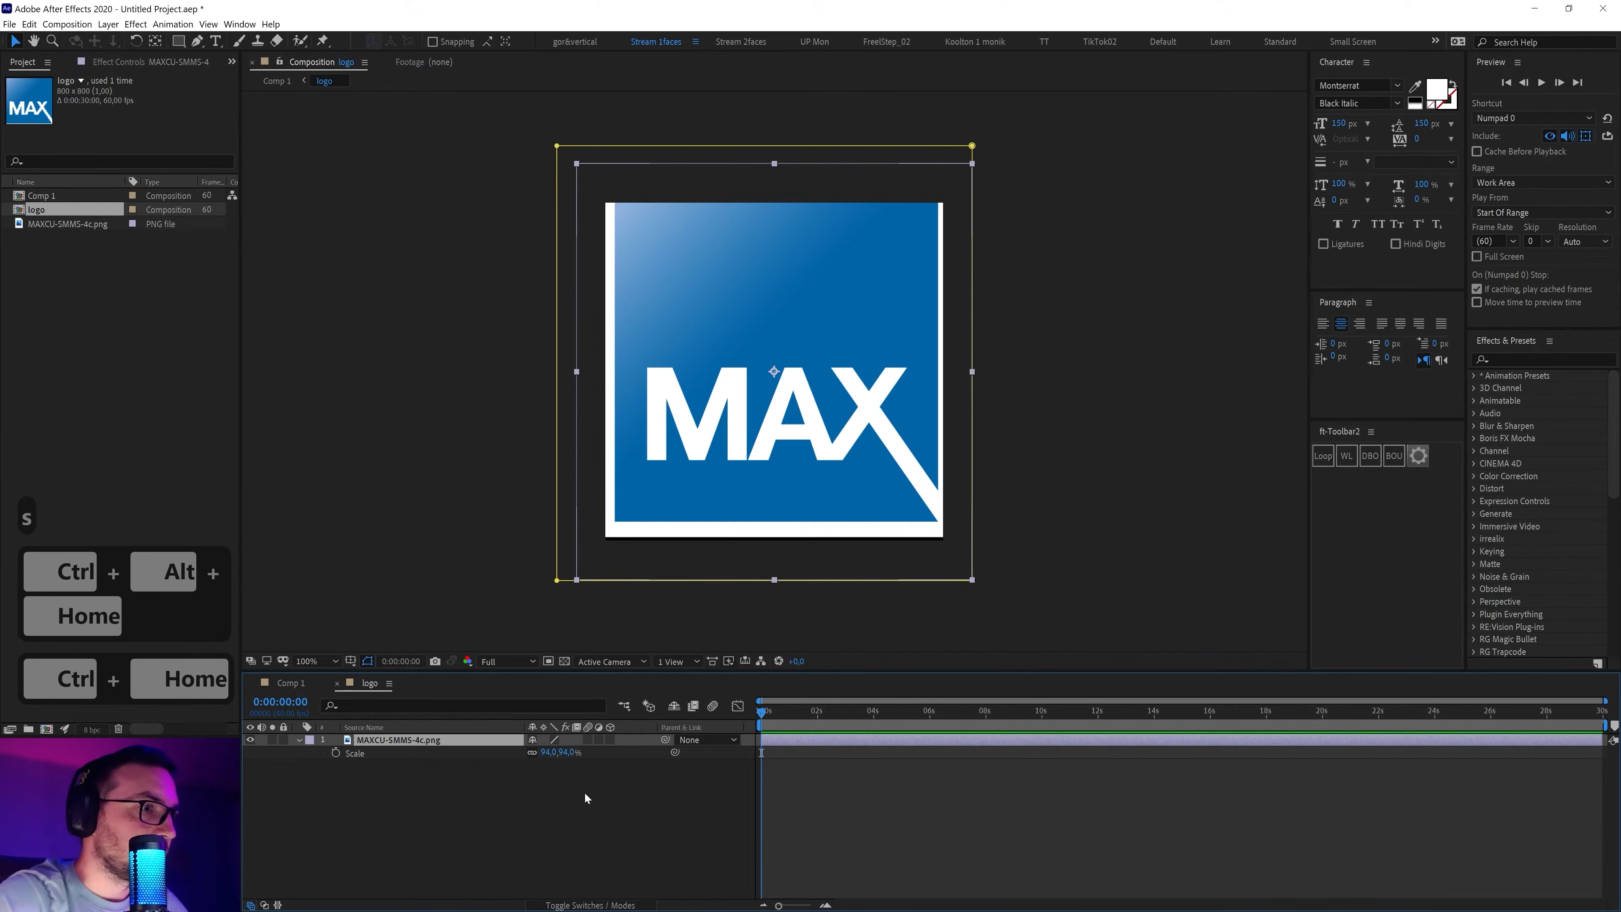
Lower the logo's scale to 83%, then raise it back to 89%
{"action": "left_click", "coordinate": [550, 753]}
{"action": "key", "text": "Down"}
{"action": "key", "text": "Down"}
{"action": "key", "text": "Down"}
{"action": "key", "text": "Down"}
{"action": "key", "text": "Down"}
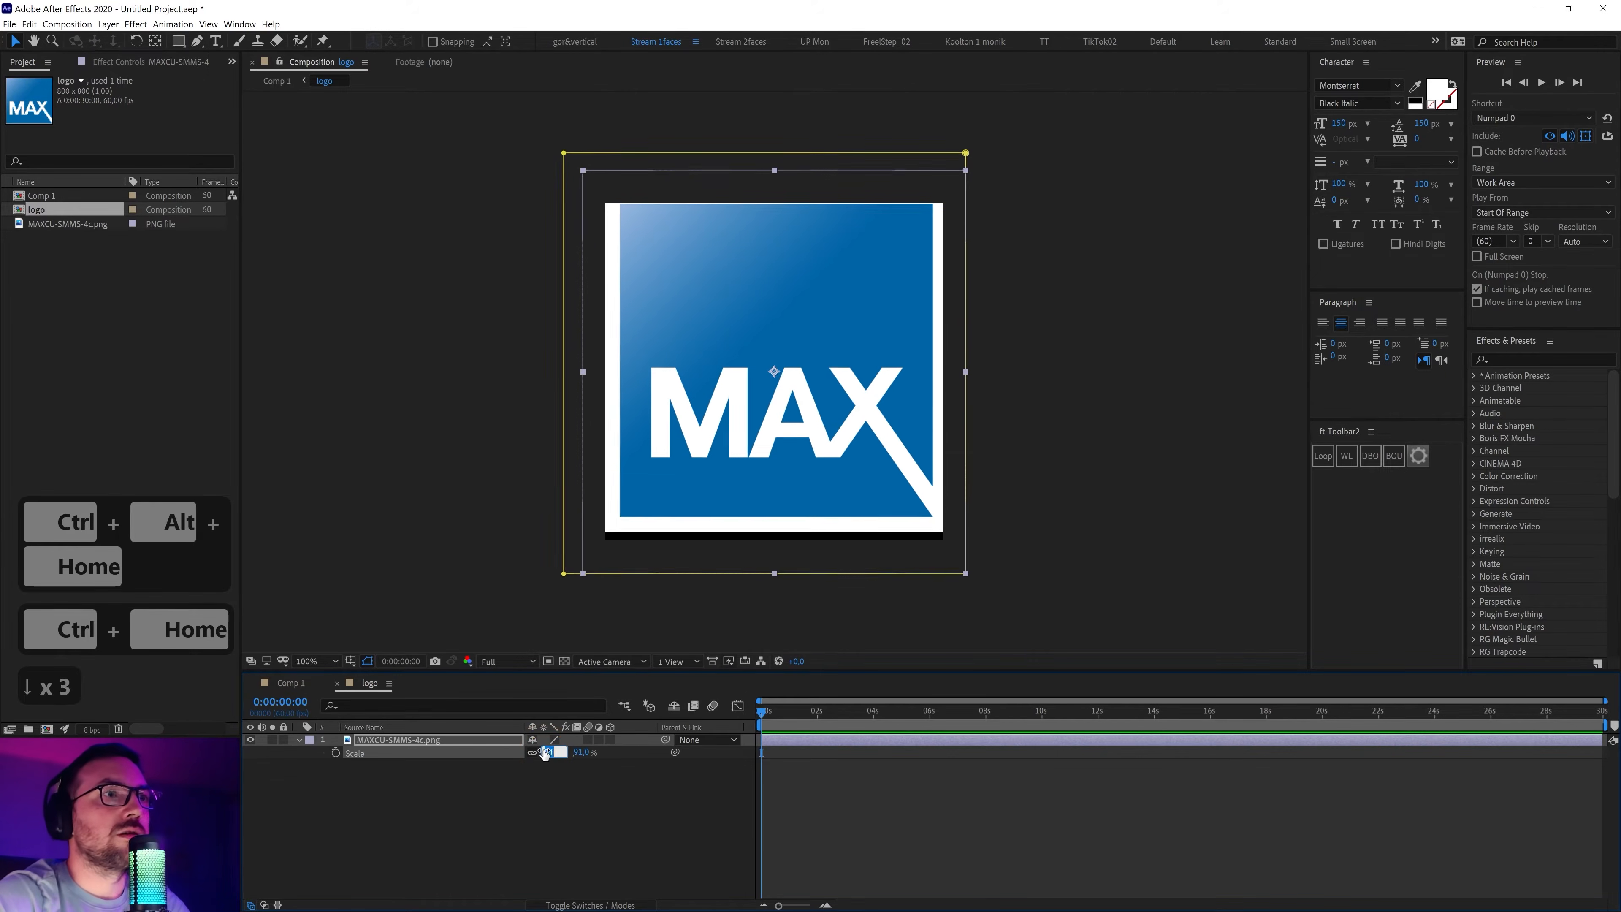
{"action": "key", "text": "Down"}
{"action": "key", "text": "Down"}
{"action": "key", "text": "Down"}
{"action": "key", "text": "Down"}
{"action": "key", "text": "Down"}
{"action": "key", "text": "Down"}
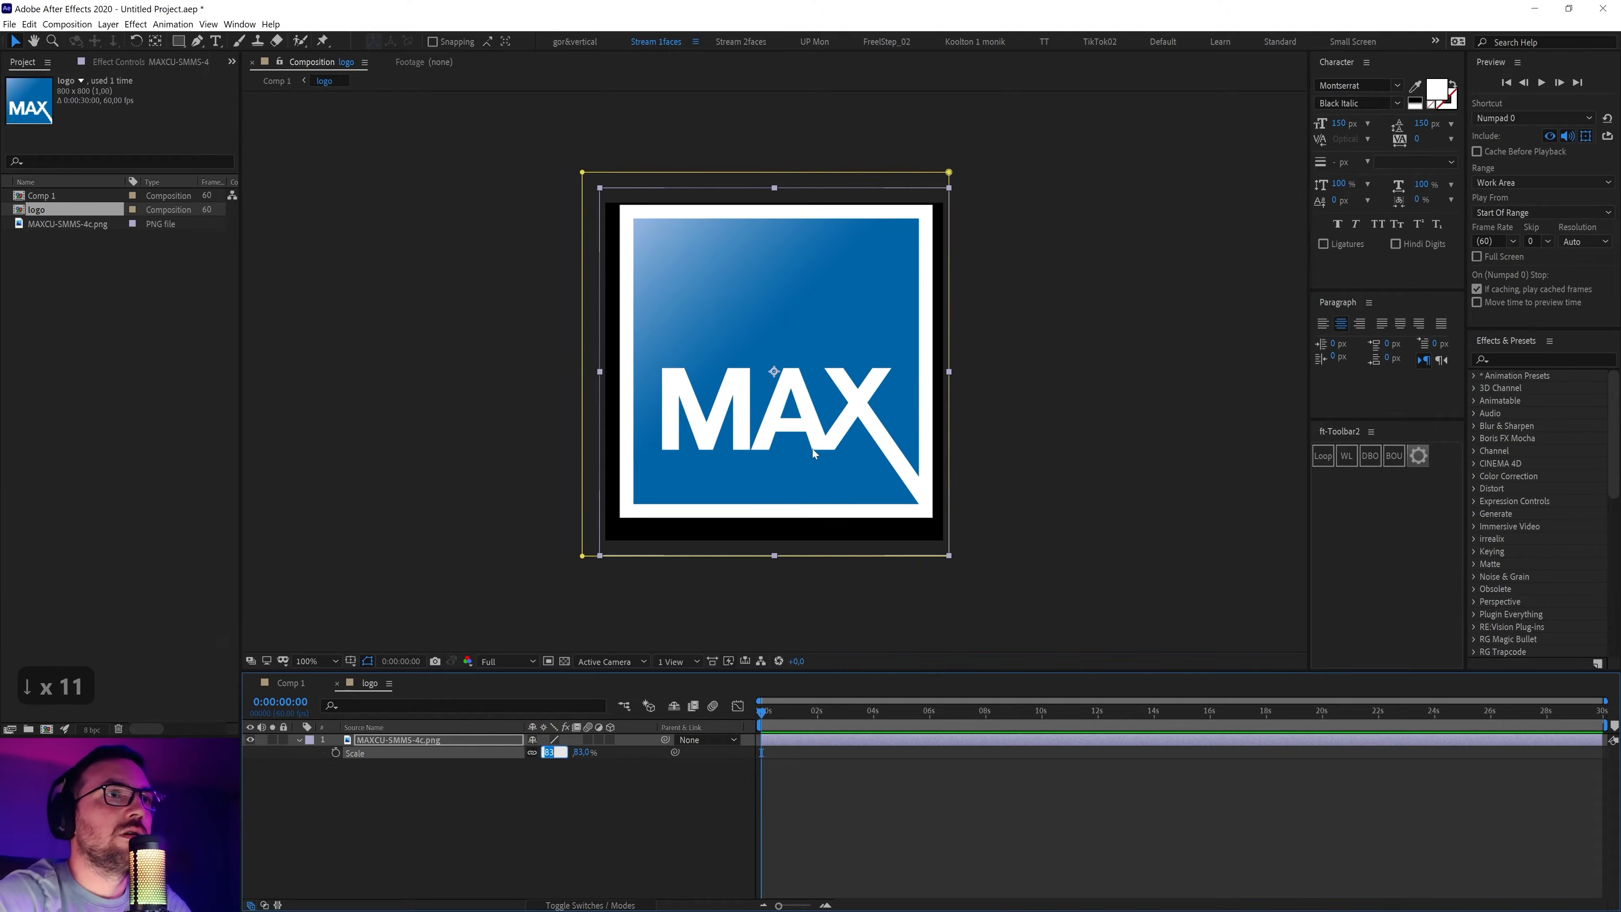
{"action": "left_click", "coordinate": [811, 461]}
{"action": "left_click", "coordinate": [546, 752]}
{"action": "key", "text": "Up"}
{"action": "key", "text": "Up"}
{"action": "key", "text": "Up"}
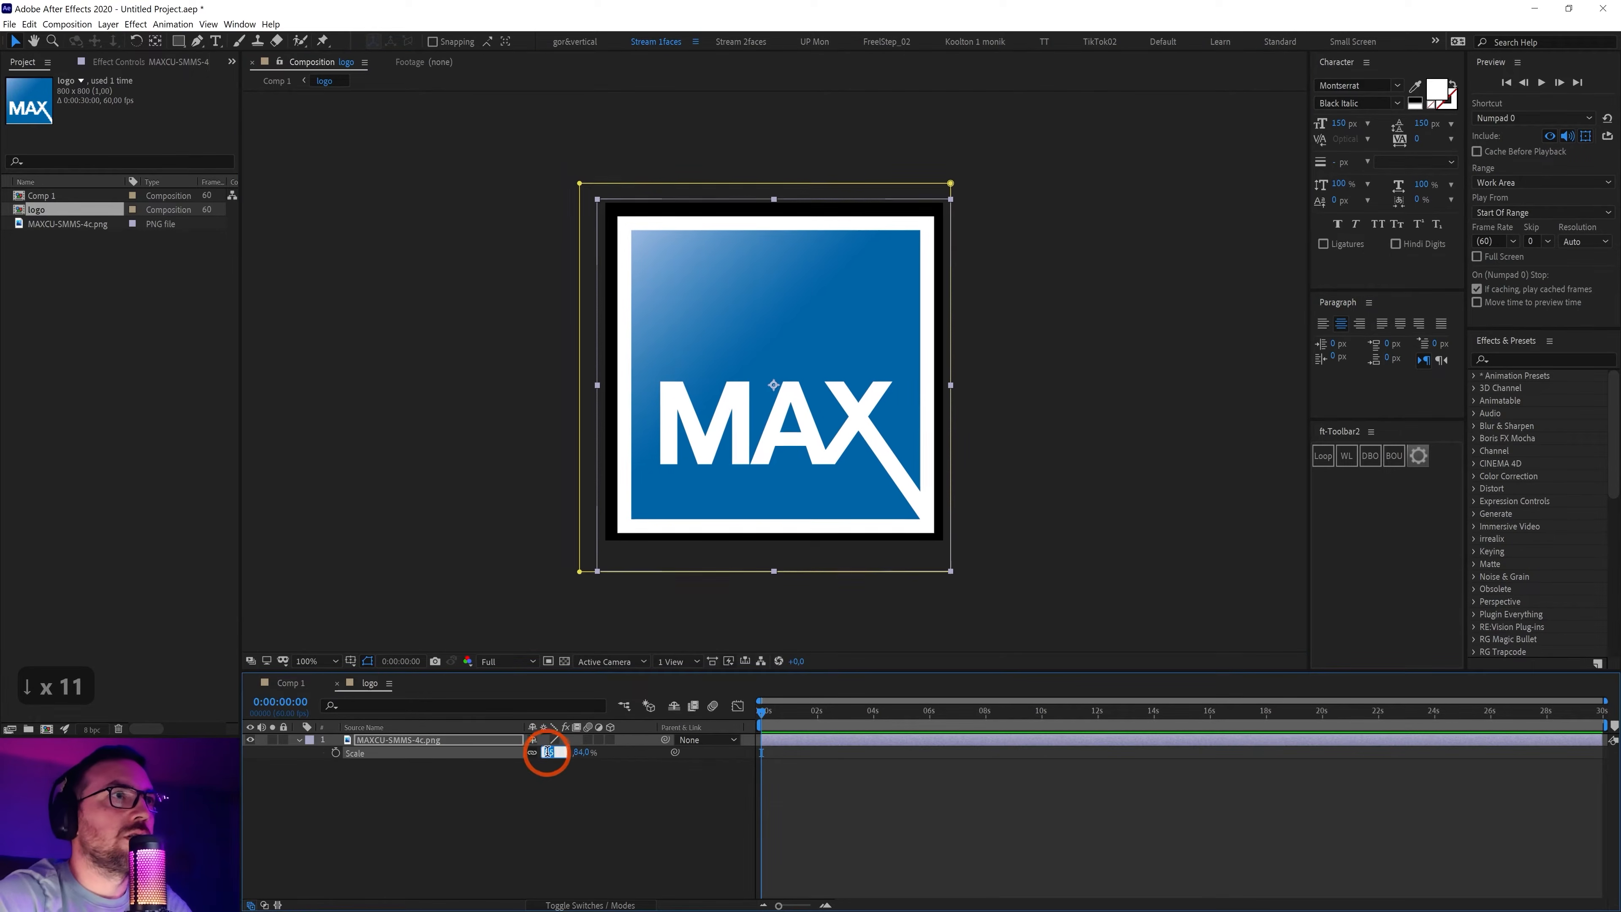
{"action": "key", "text": "Up"}
{"action": "key", "text": "Up"}
{"action": "key", "text": "Up"}
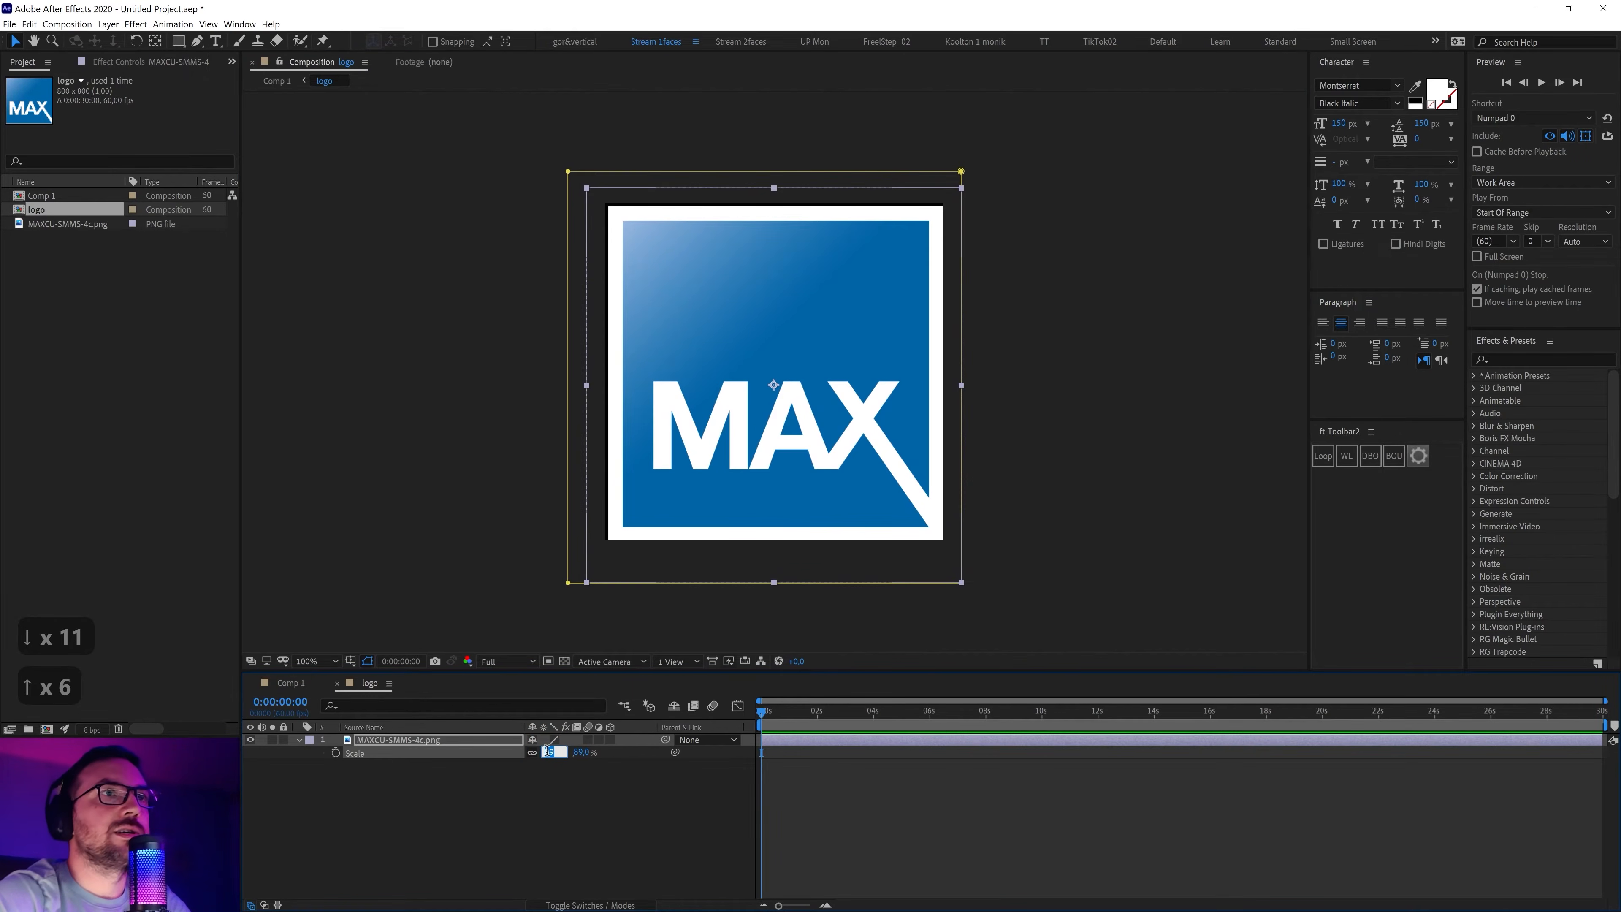
{"action": "key", "text": "Return"}
Nudge the logo layer with arrow keys so it sits evenly in the 800 × 800 comp
{"action": "left_click", "coordinate": [459, 776]}
{"action": "left_click", "coordinate": [412, 739]}
{"action": "key", "text": "Left"}
{"action": "key", "text": "Left"}
{"action": "key", "text": "Left"}
{"action": "key", "text": "Left"}
{"action": "key", "text": "Left"}
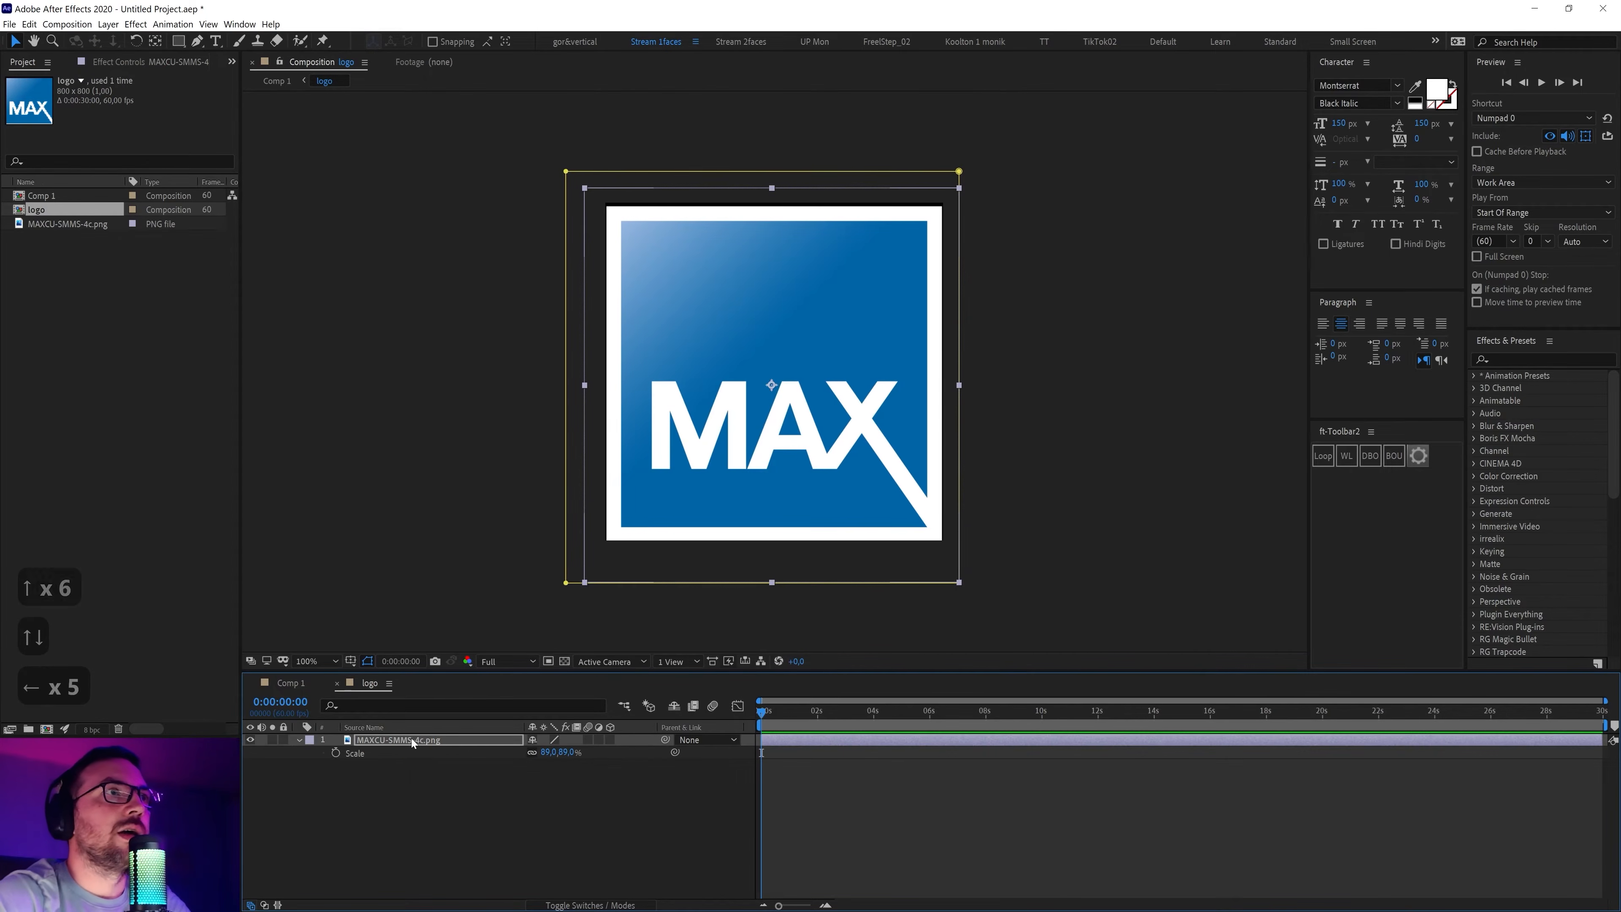
{"action": "key", "text": "Up"}
{"action": "key", "text": "Up"}
{"action": "key", "text": "Up"}
{"action": "key", "text": "Up"}
{"action": "key", "text": "Up"}
{"action": "key", "text": "Up"}
{"action": "key", "text": "Up"}
{"action": "key", "text": "Left"}
{"action": "key", "text": "Left"}
{"action": "key", "text": "Down"}
{"action": "key", "text": "Left"}
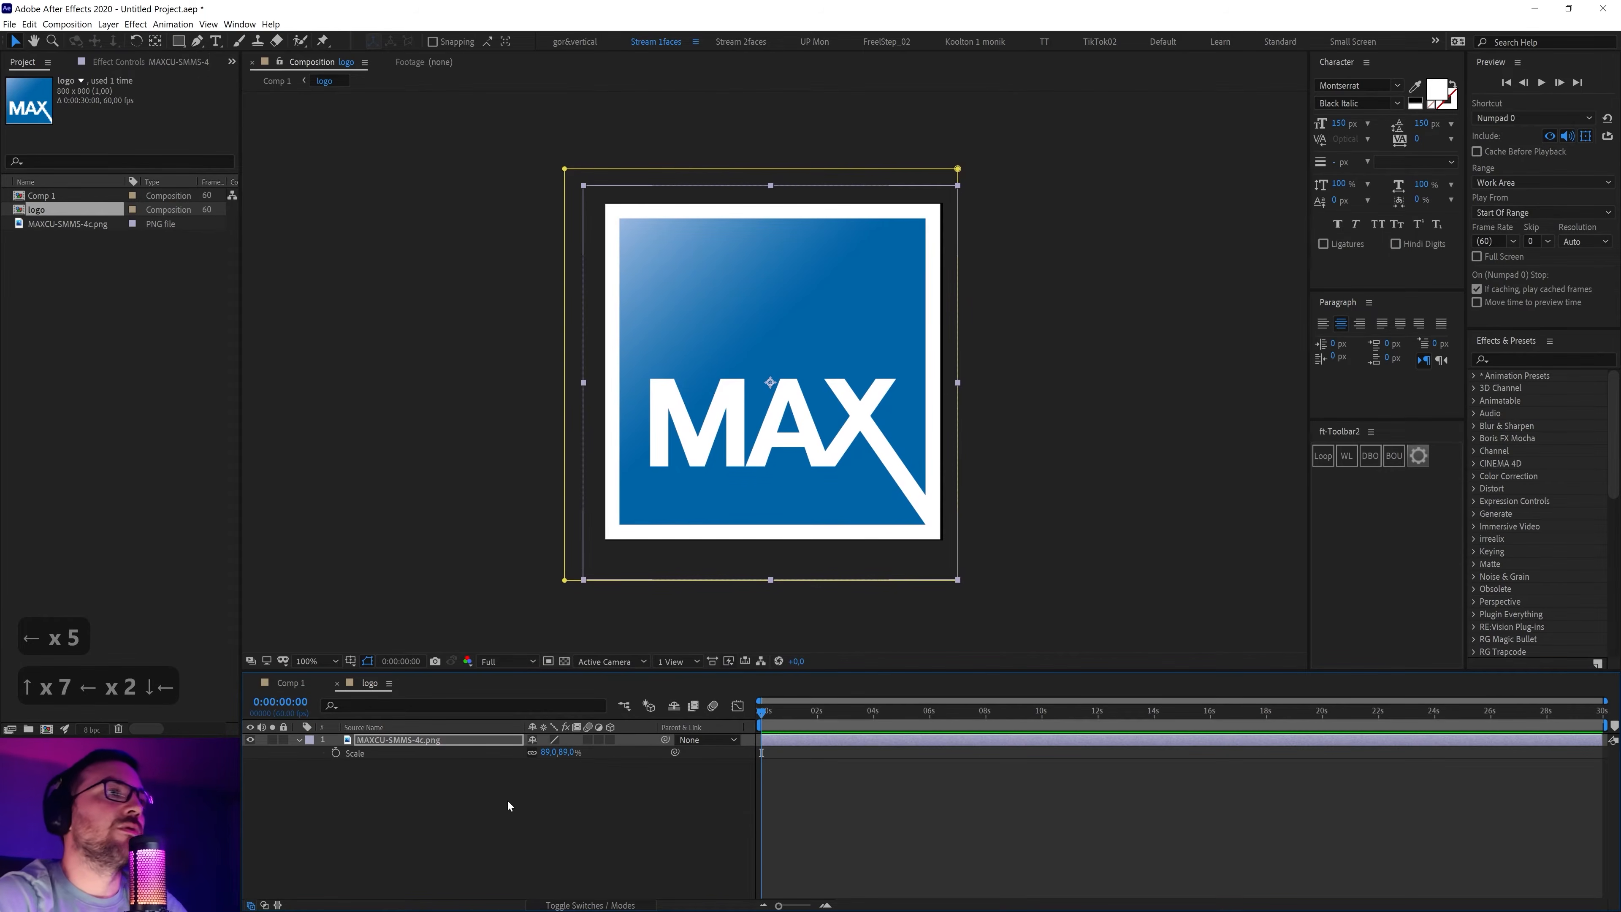
{"action": "key", "text": "Left"}
{"action": "key", "text": "Right"}
{"action": "key", "text": "Right"}
{"action": "key", "text": "Right"}
{"action": "key", "text": "Left"}
{"action": "key", "text": "Right"}
{"action": "key", "text": "Left"}
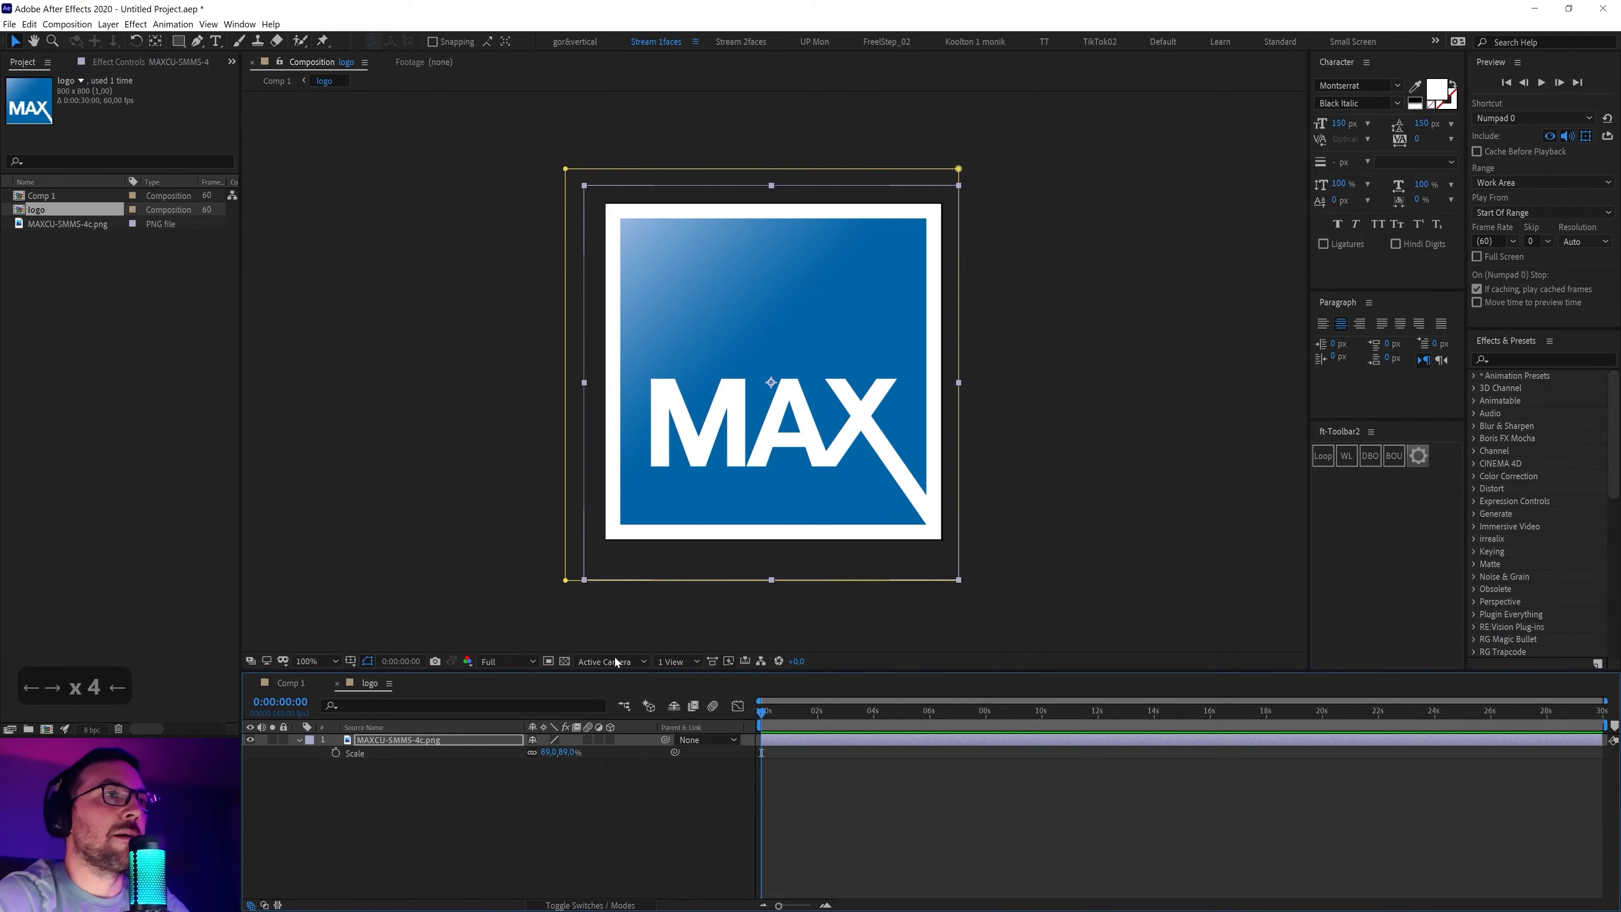
Return to Comp 1 and dock the Align panel alongside the other side panels
{"action": "left_click", "coordinate": [338, 683]}
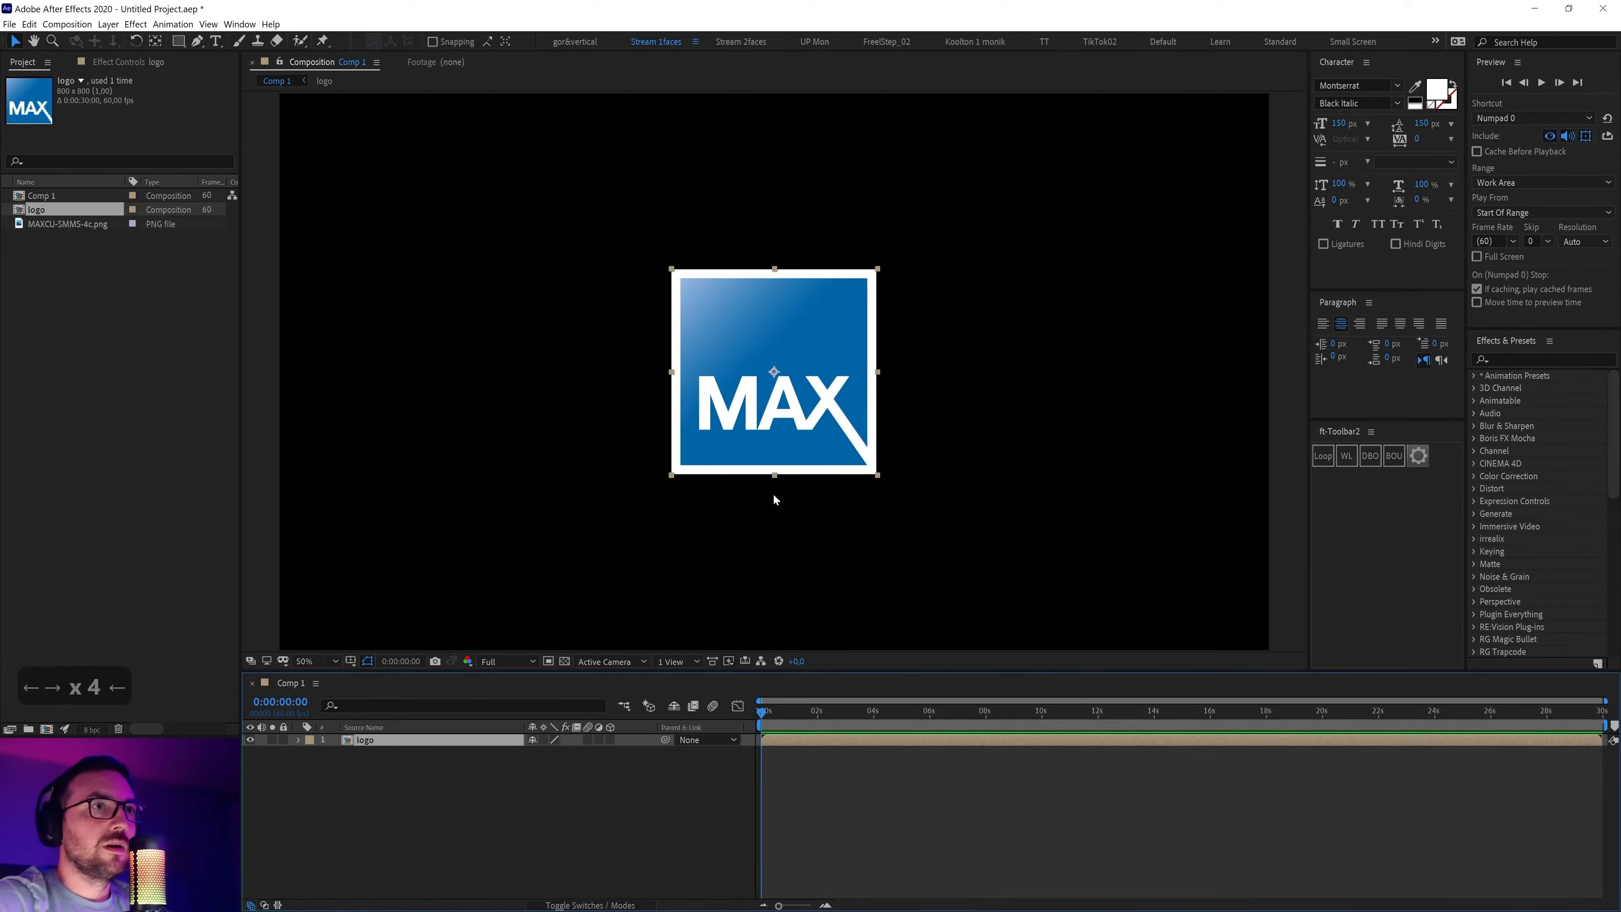
{"action": "scroll", "coordinate": [775, 499], "scroll_direction": "down", "scroll_amount": 1}
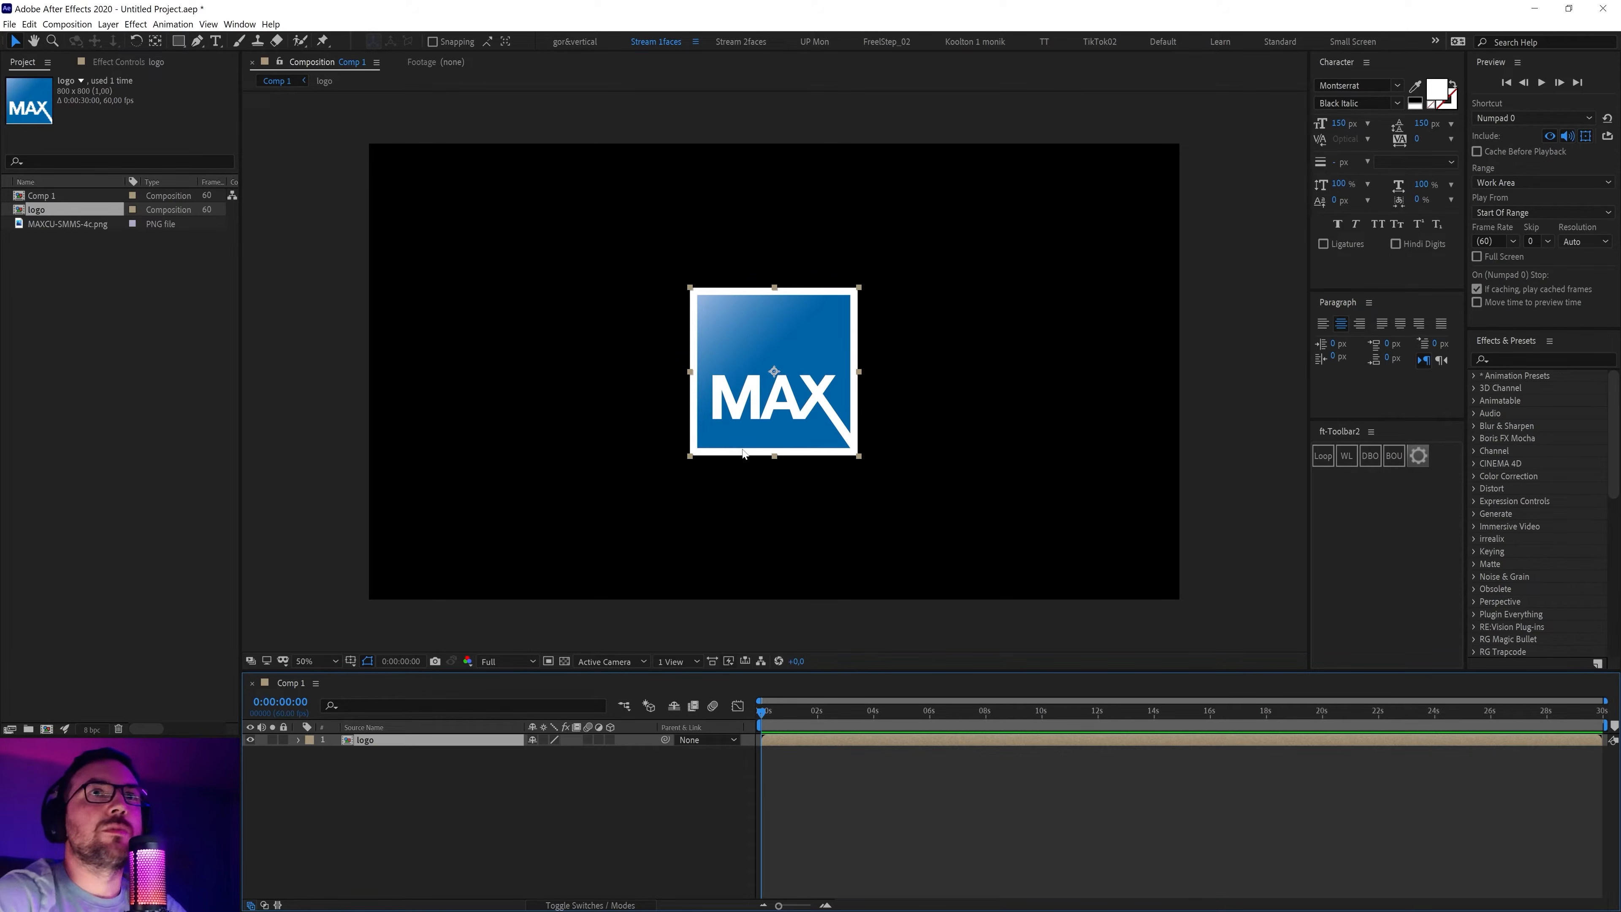
{"action": "left_click", "coordinate": [239, 24]}
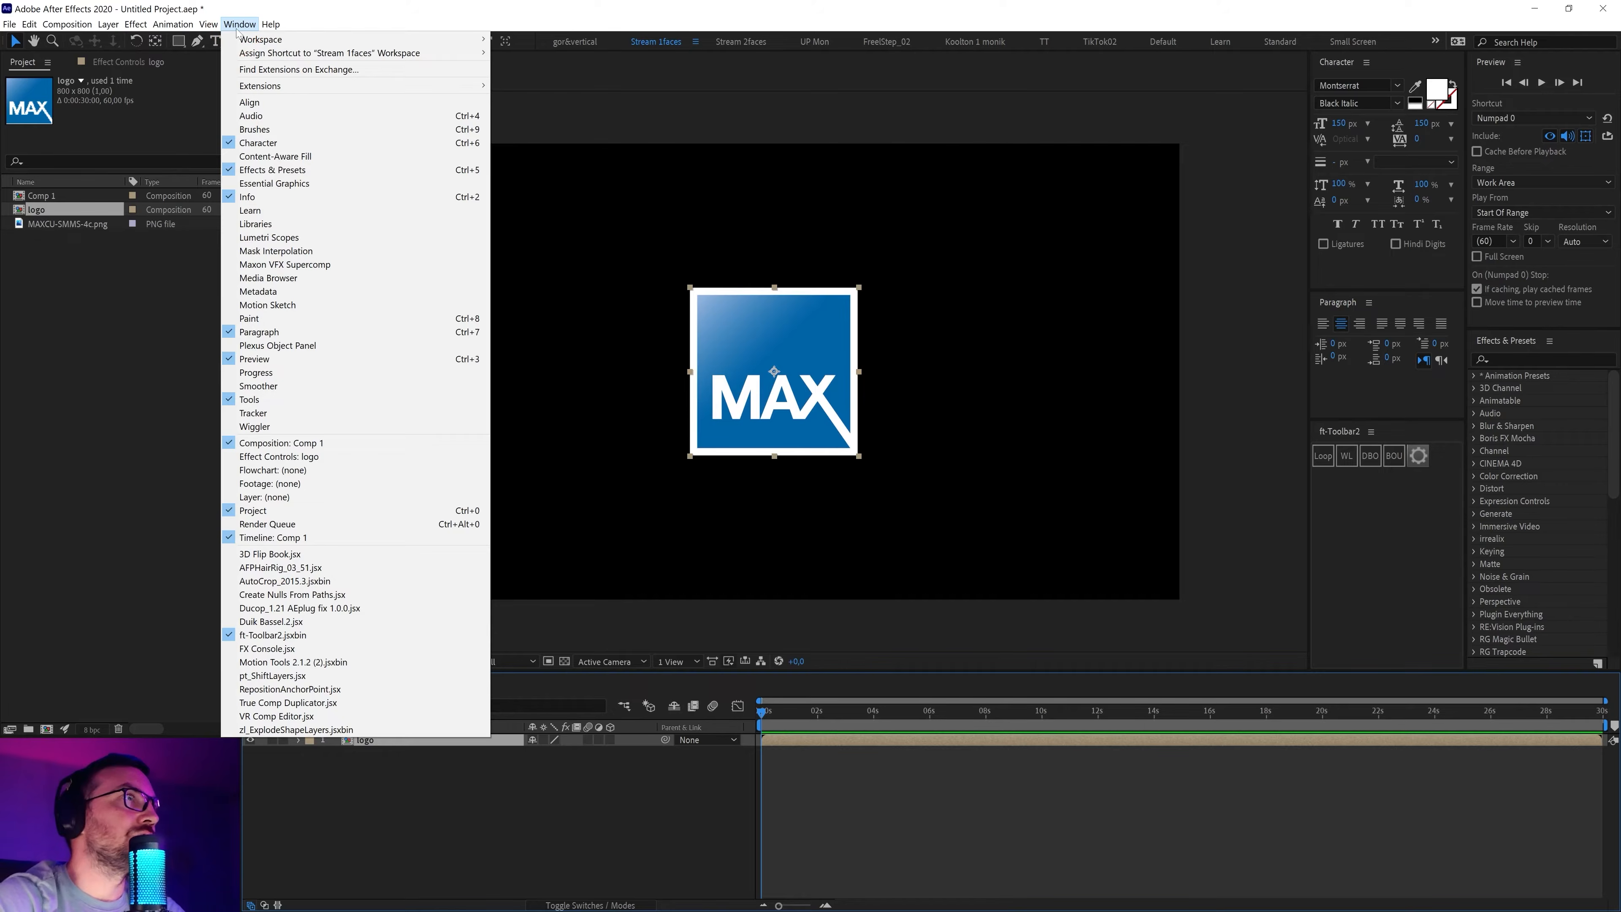
{"action": "left_click", "coordinate": [262, 102]}
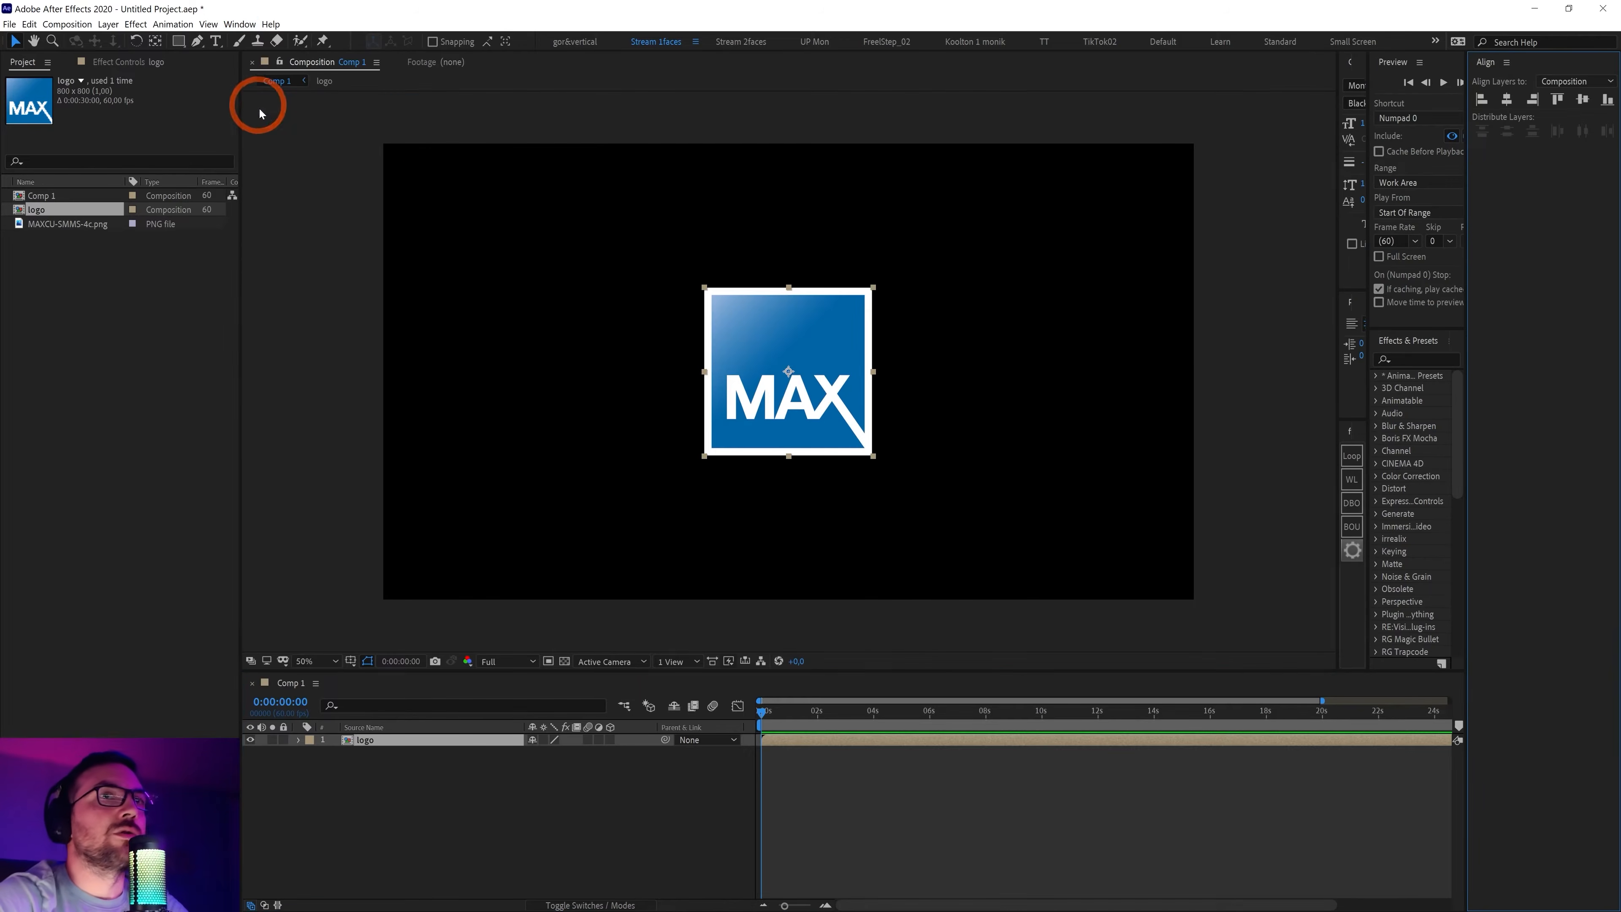
{"action": "left_click_drag", "start_coordinate": [1489, 70], "coordinate": [1376, 664]}
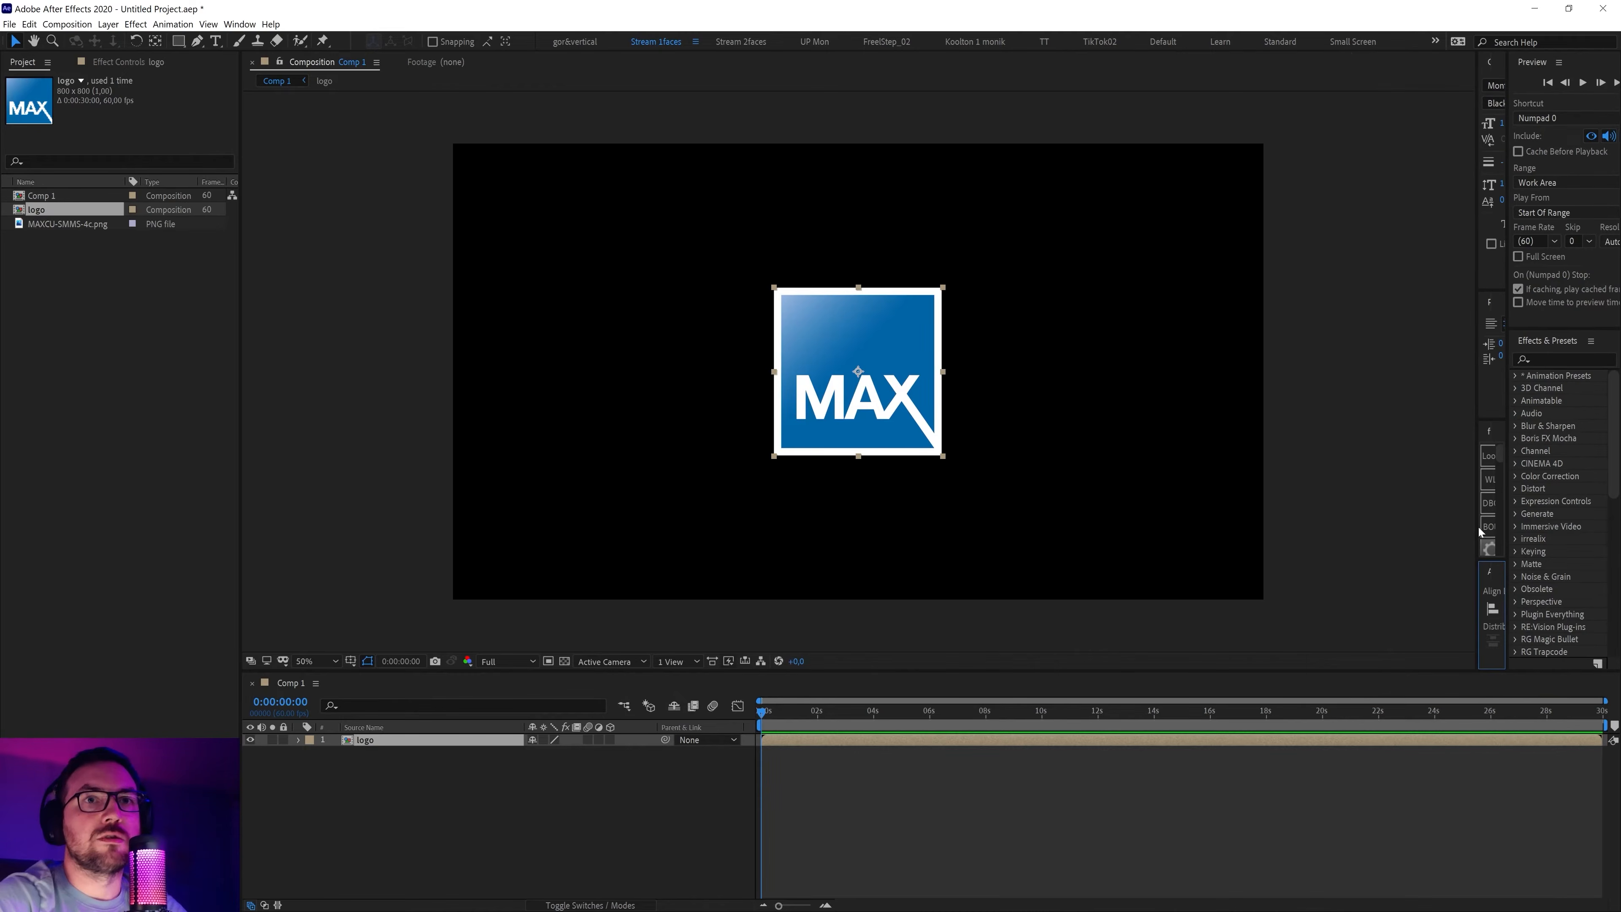
{"action": "left_click_drag", "start_coordinate": [1474, 509], "coordinate": [1307, 519]}
Move the logo pre-comp to the lower right and align it to the comp's bottom and right edges
{"action": "left_click_drag", "start_coordinate": [816, 398], "coordinate": [1135, 546]}
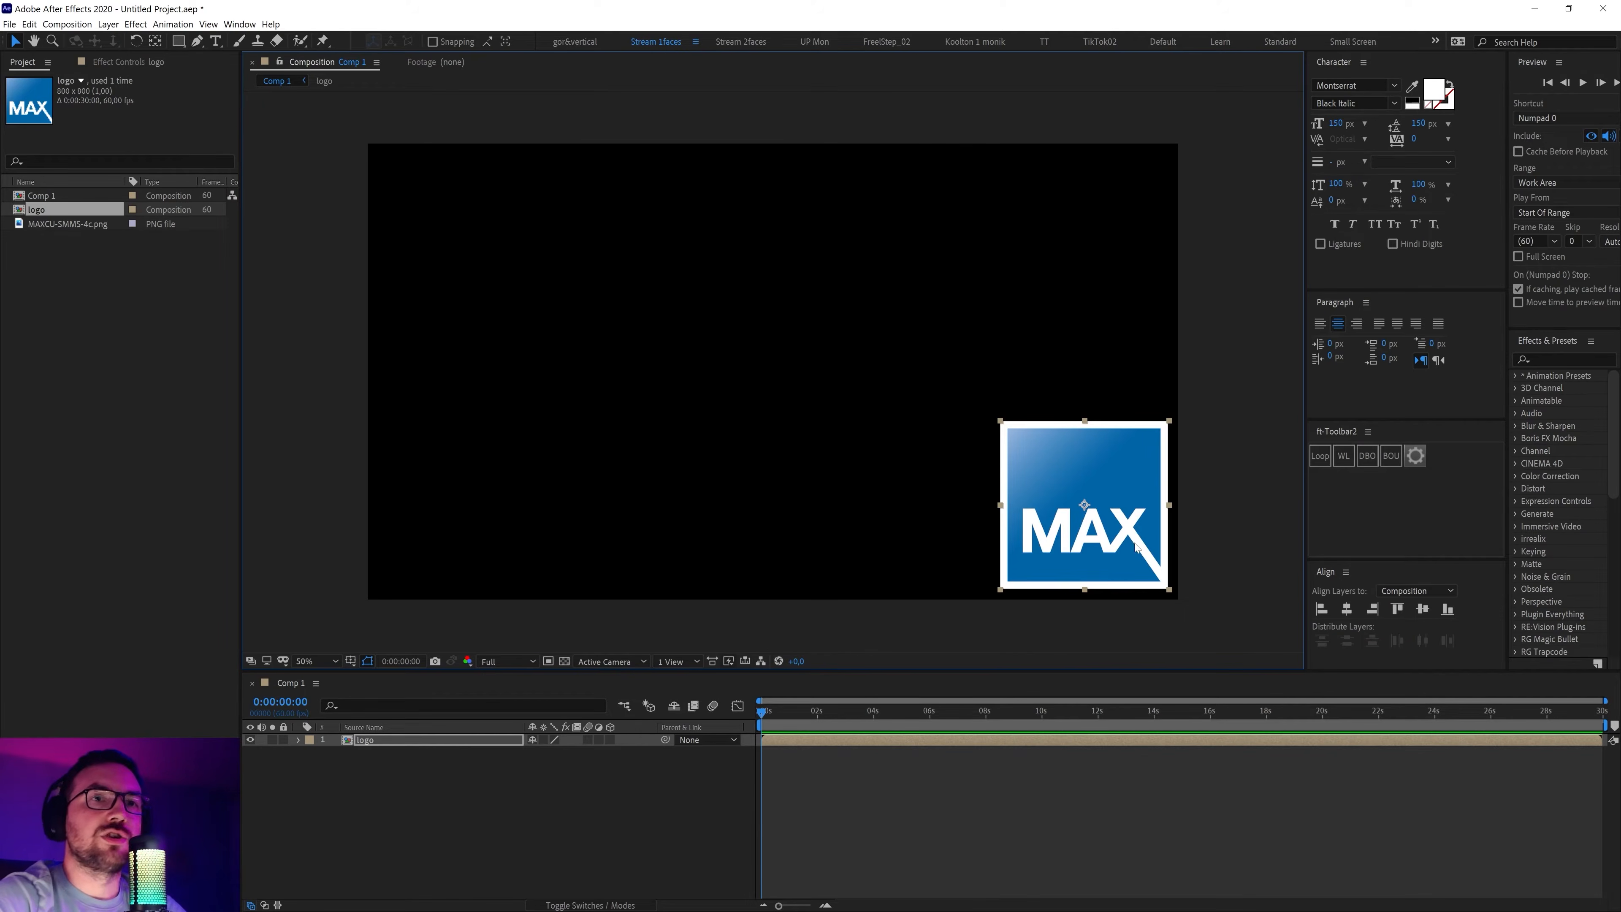
{"action": "left_click", "coordinate": [1453, 615]}
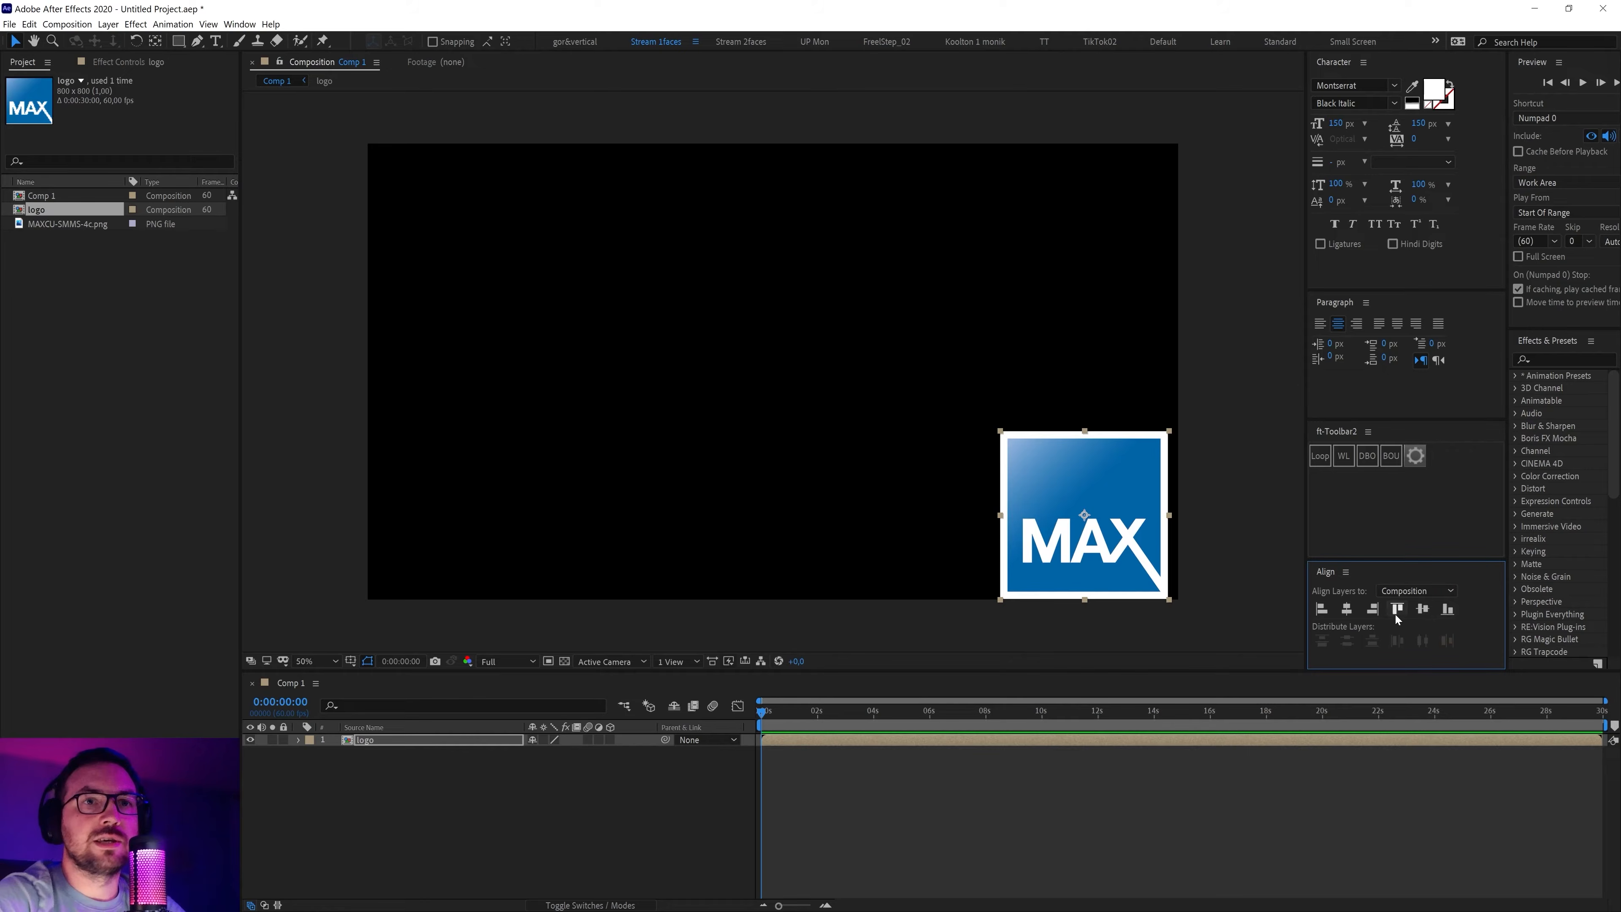
{"action": "left_click", "coordinate": [1375, 611]}
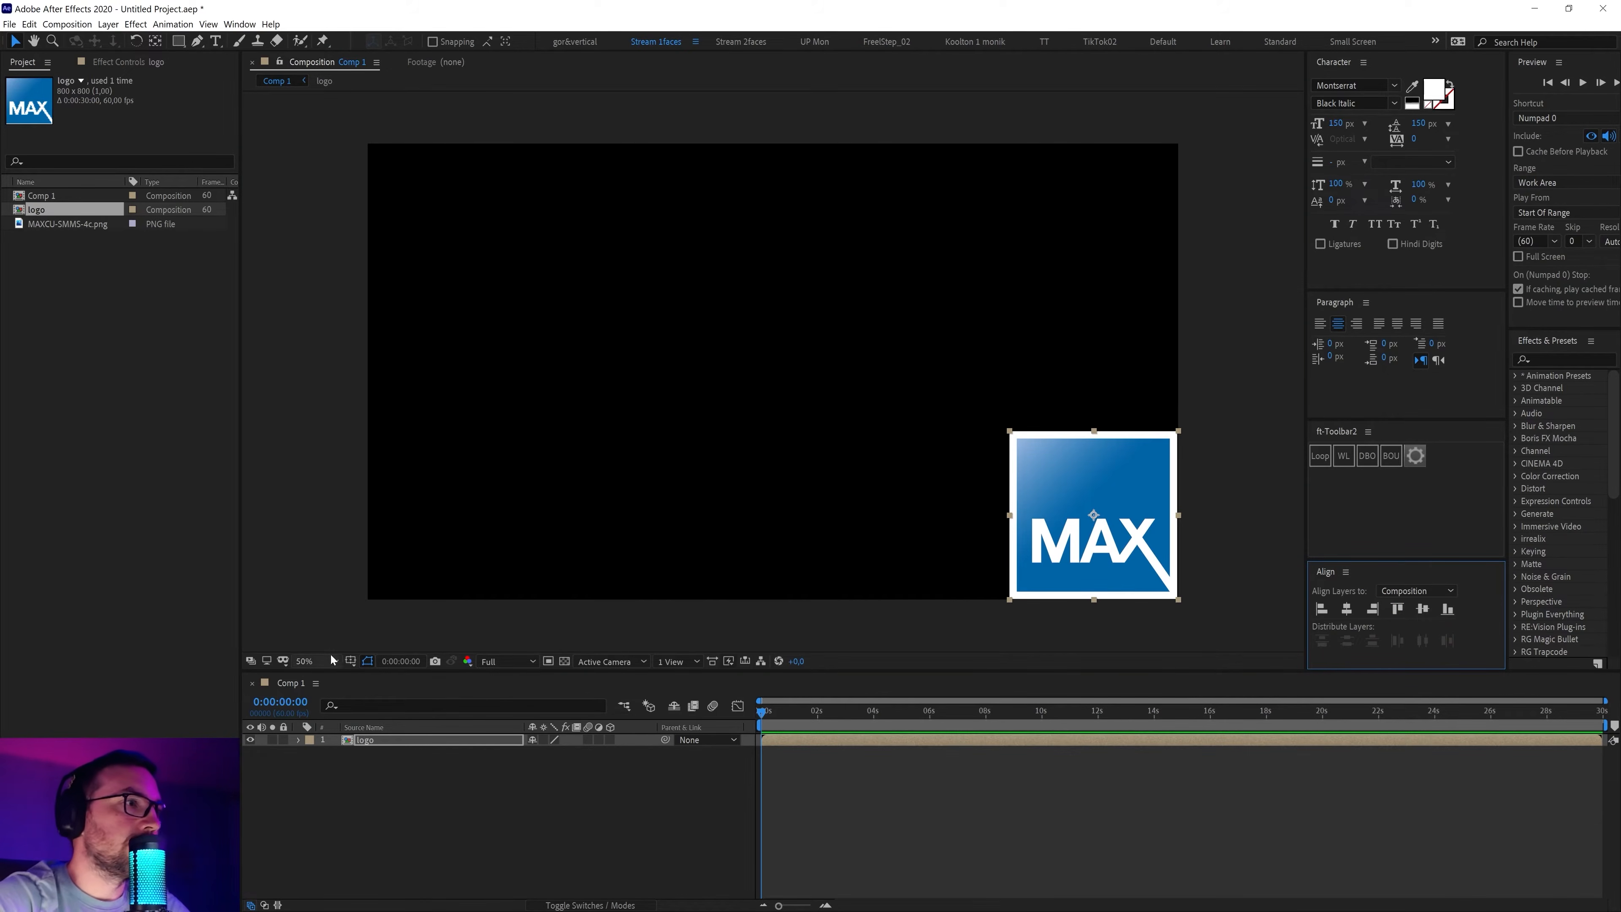
{"action": "left_click", "coordinate": [351, 664]}
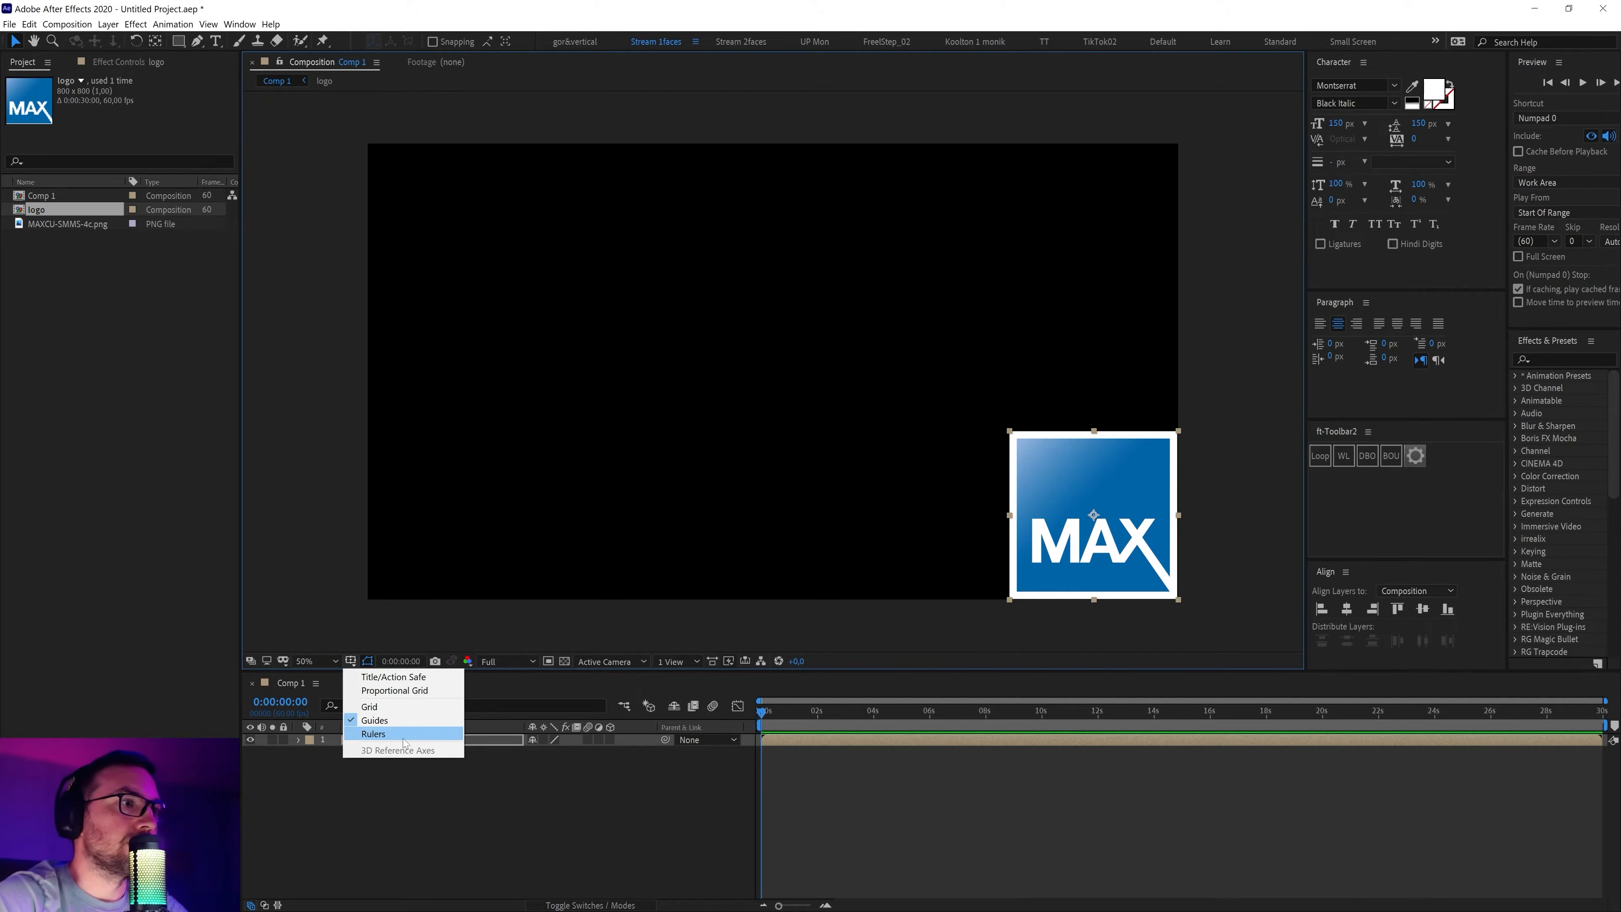
Turn on rulers and place vertical and horizontal guides through the logo's centre
{"action": "left_click", "coordinate": [377, 734]}
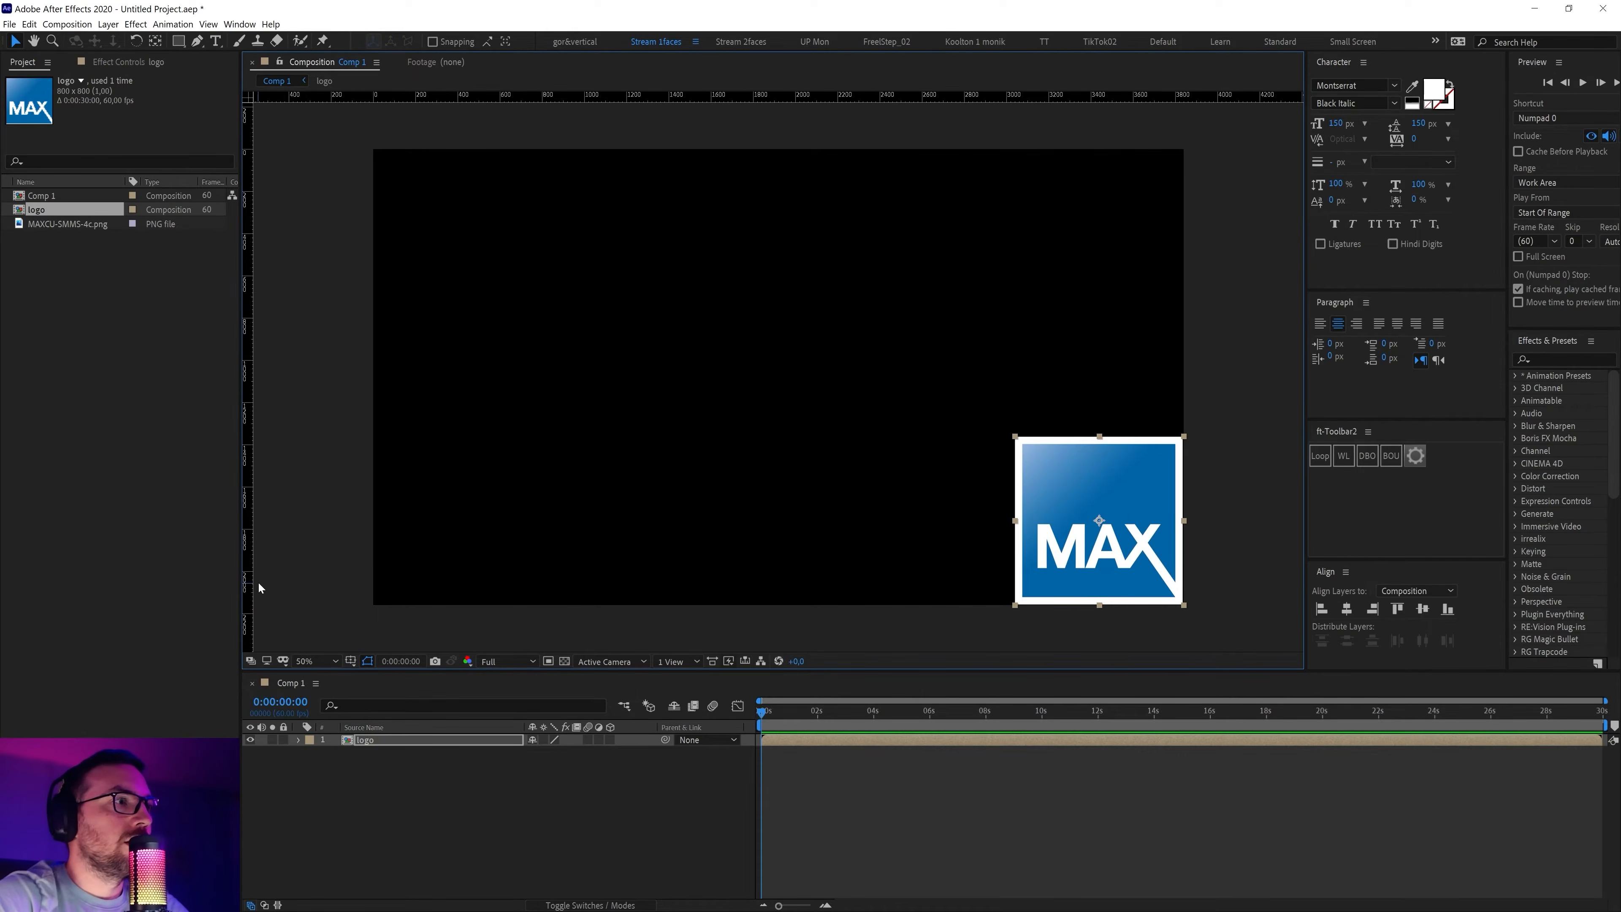
{"action": "left_click_drag", "start_coordinate": [251, 582], "coordinate": [593, 381]}
{"action": "scroll", "coordinate": [1140, 561], "scroll_direction": "up", "scroll_amount": 1}
{"action": "left_click_drag", "start_coordinate": [892, 458], "coordinate": [796, 428]}
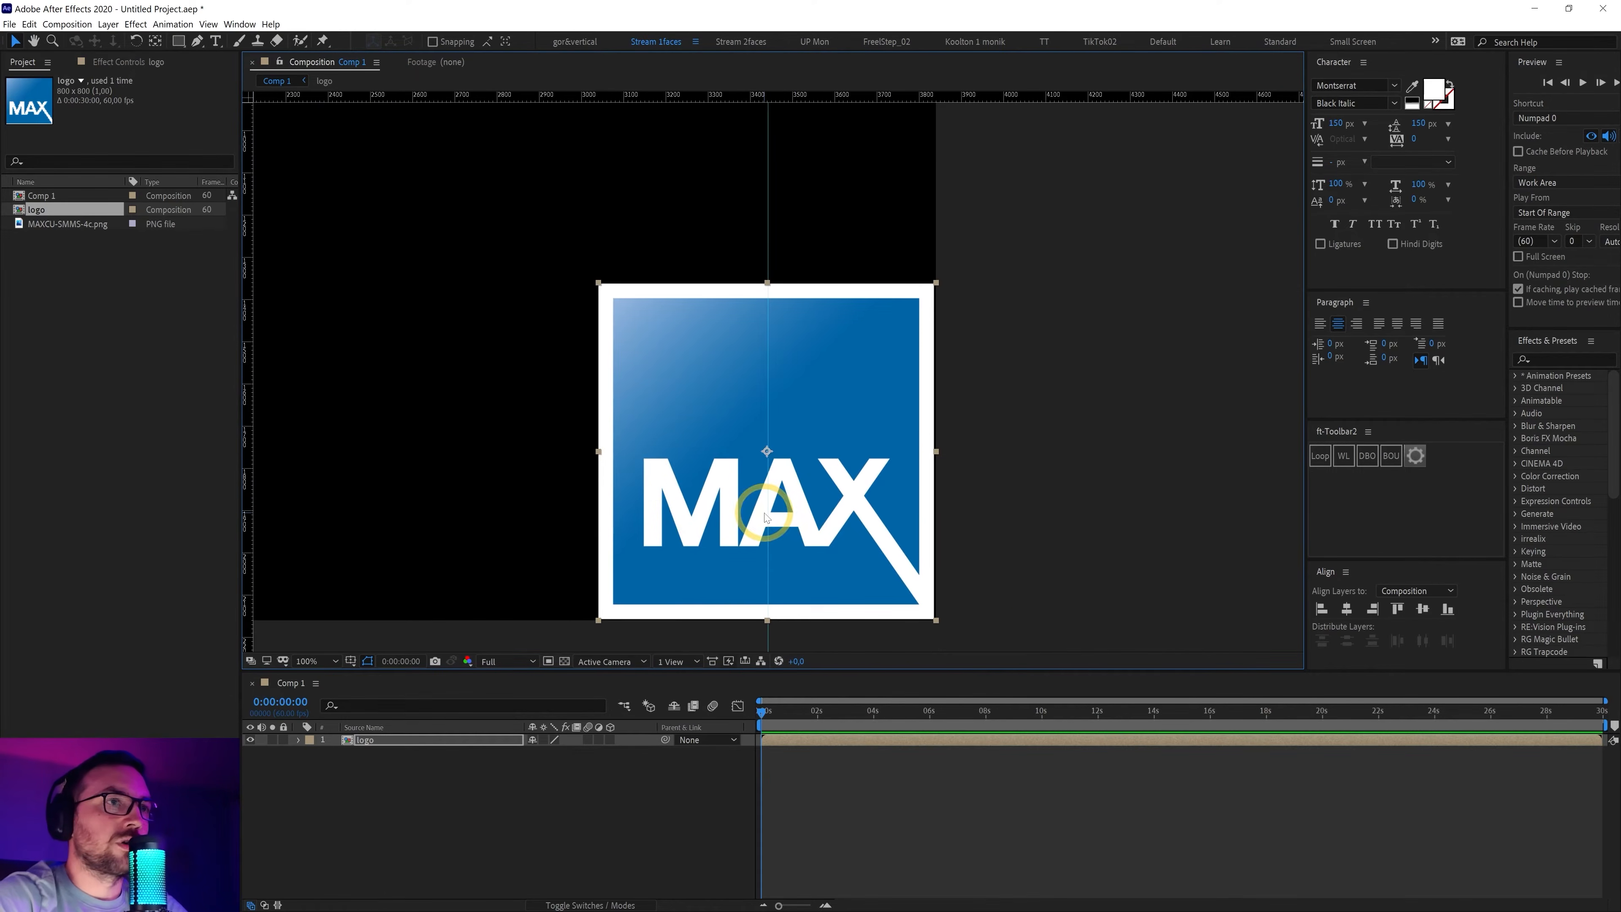
{"action": "left_click_drag", "start_coordinate": [770, 513], "coordinate": [767, 513]}
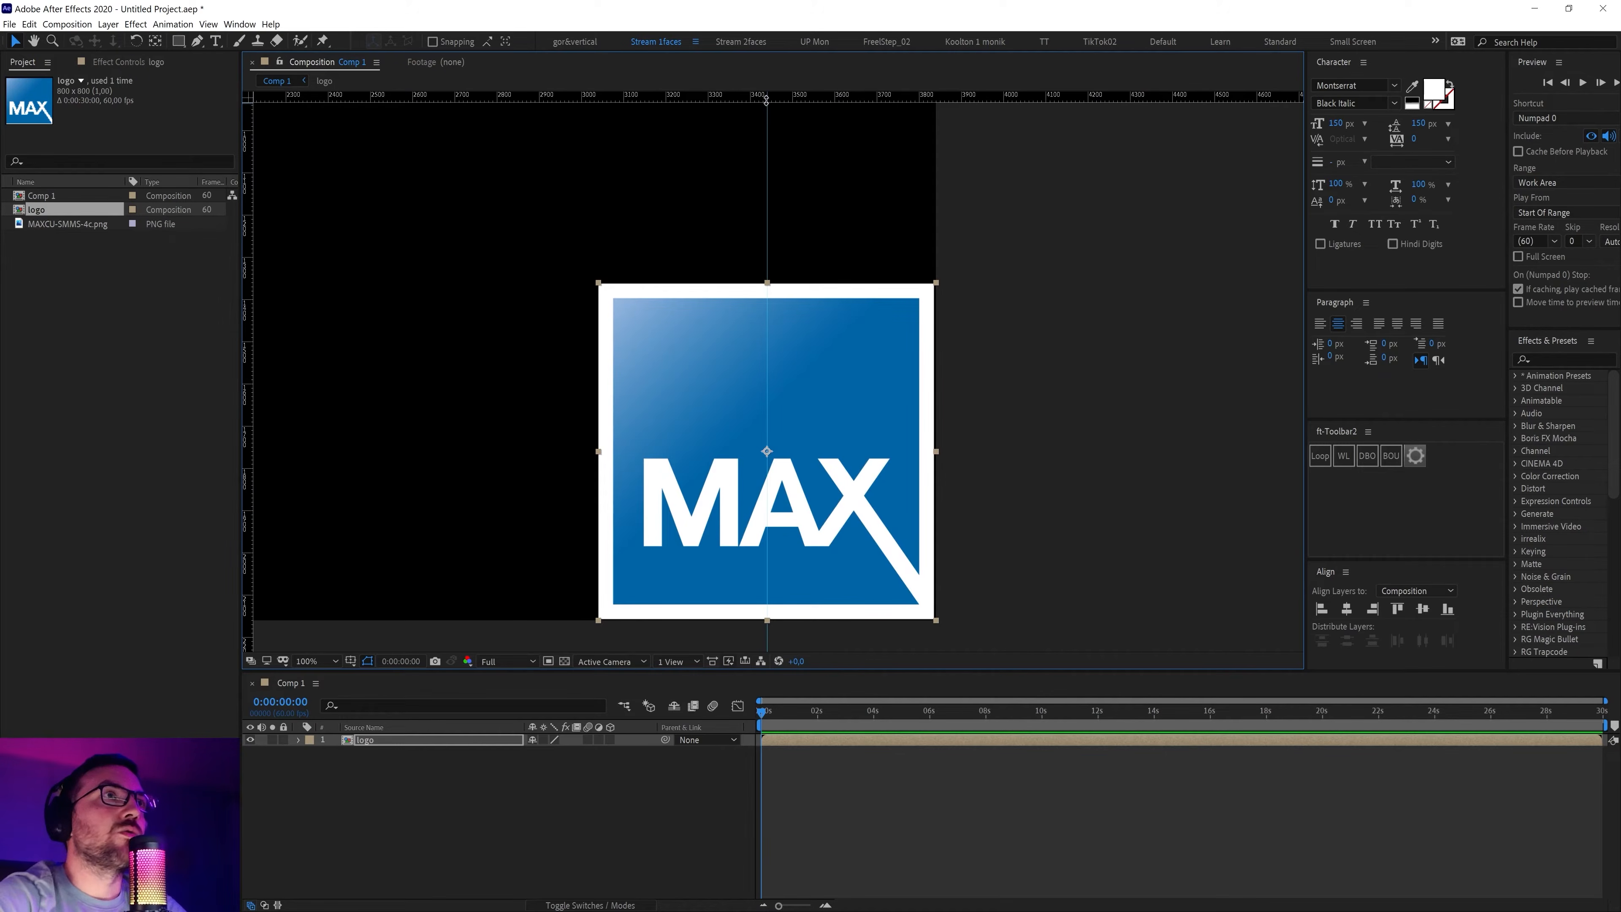
{"action": "left_click_drag", "start_coordinate": [766, 99], "coordinate": [803, 450]}
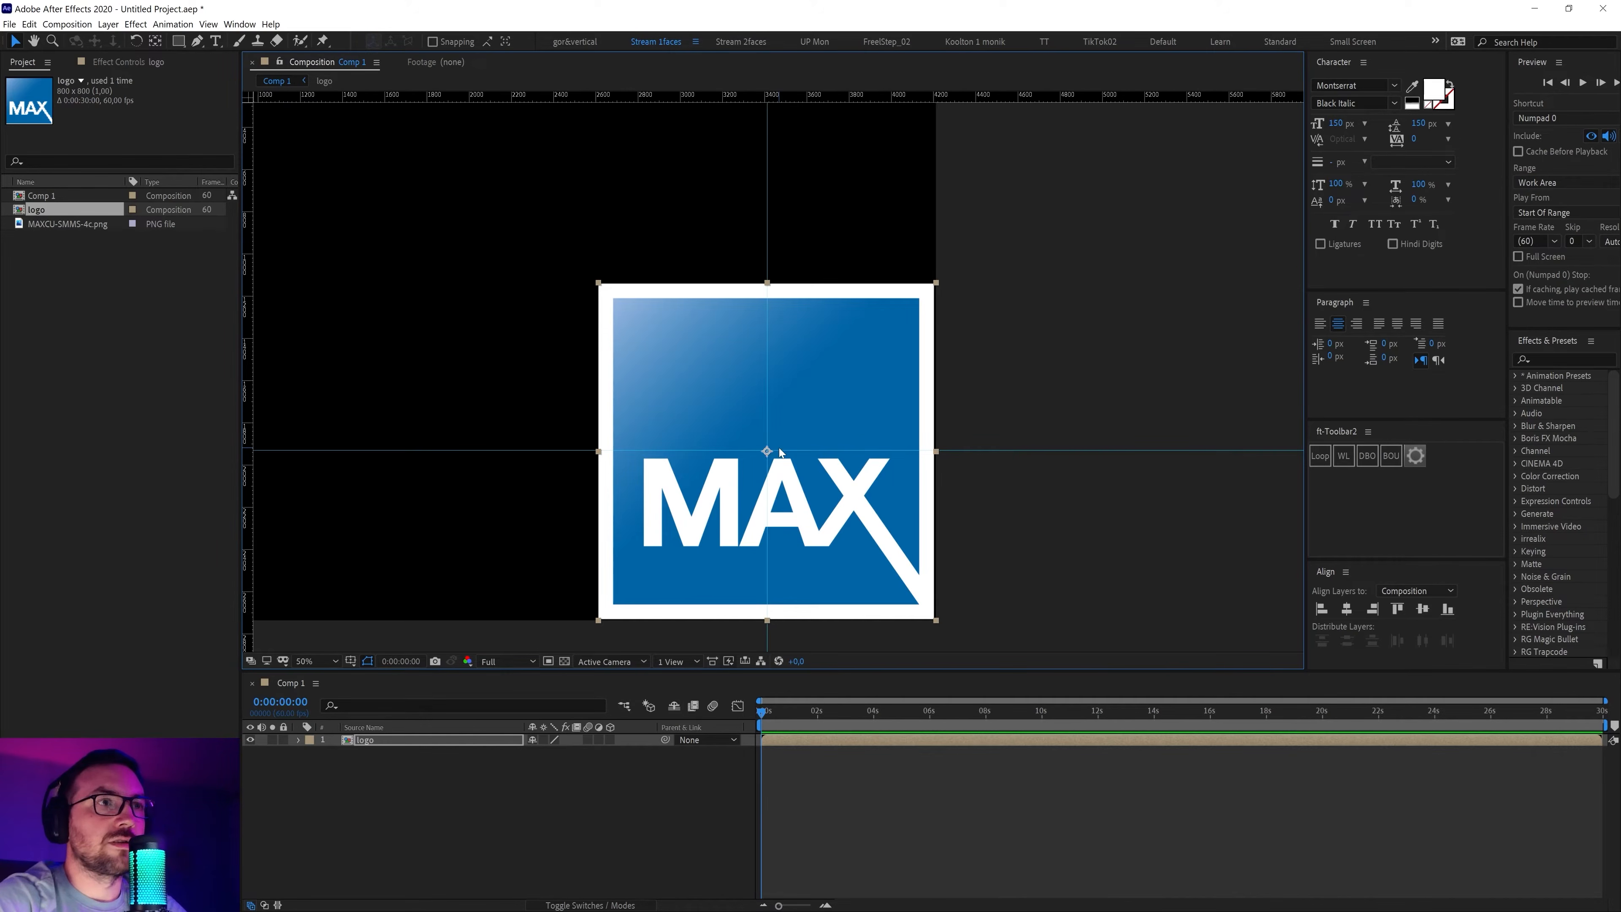
{"action": "scroll", "coordinate": [779, 452], "scroll_direction": "down", "scroll_amount": 1}
{"action": "scroll", "coordinate": [829, 350], "scroll_direction": "down", "scroll_amount": 1}
{"action": "left_click_drag", "start_coordinate": [696, 340], "coordinate": [774, 350]}
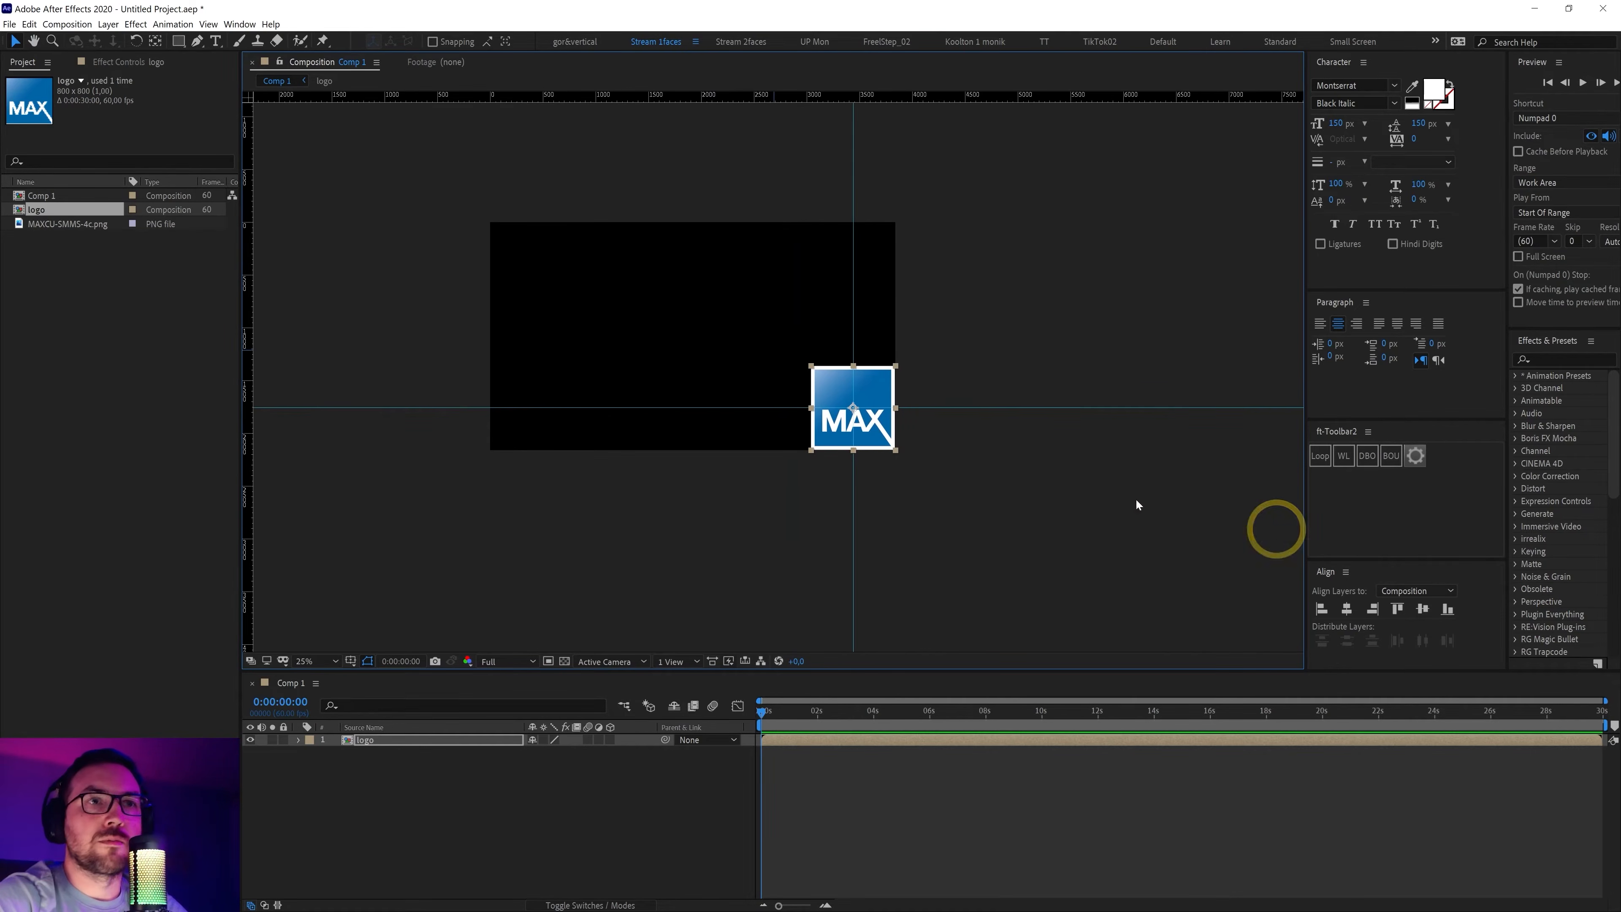
Align the logo to the comp's left edge and add a vertical guide through its centre
{"action": "left_click", "coordinate": [1321, 608]}
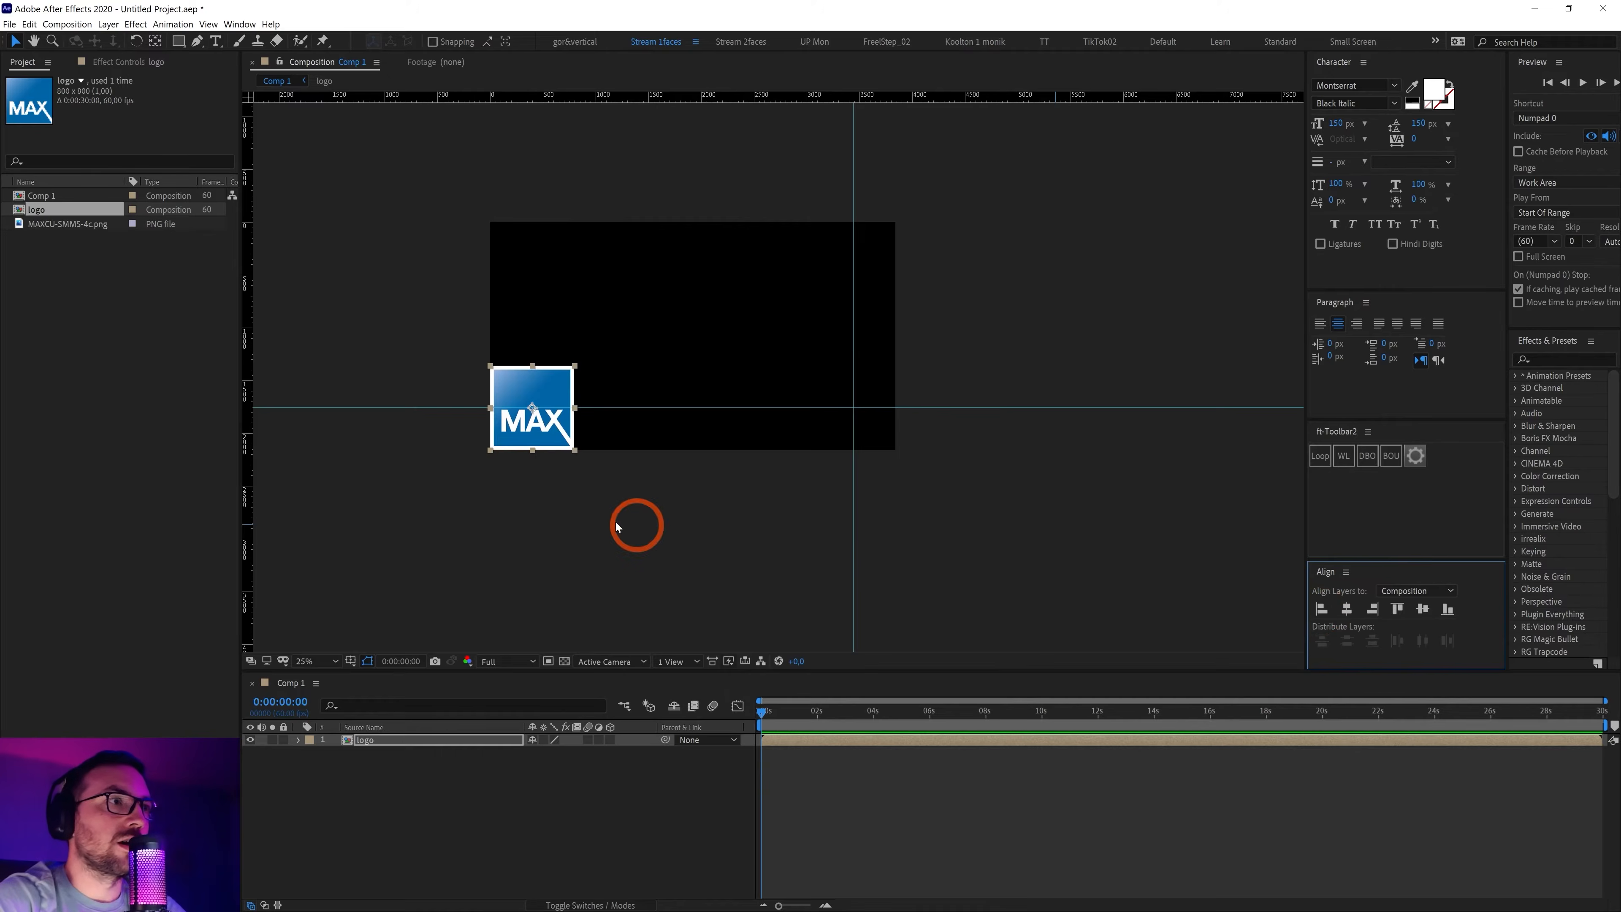
{"action": "left_click_drag", "start_coordinate": [637, 525], "coordinate": [739, 498]}
{"action": "scroll", "coordinate": [697, 482], "scroll_direction": "up", "scroll_amount": 1}
{"action": "scroll", "coordinate": [593, 514], "scroll_direction": "up", "scroll_amount": 1}
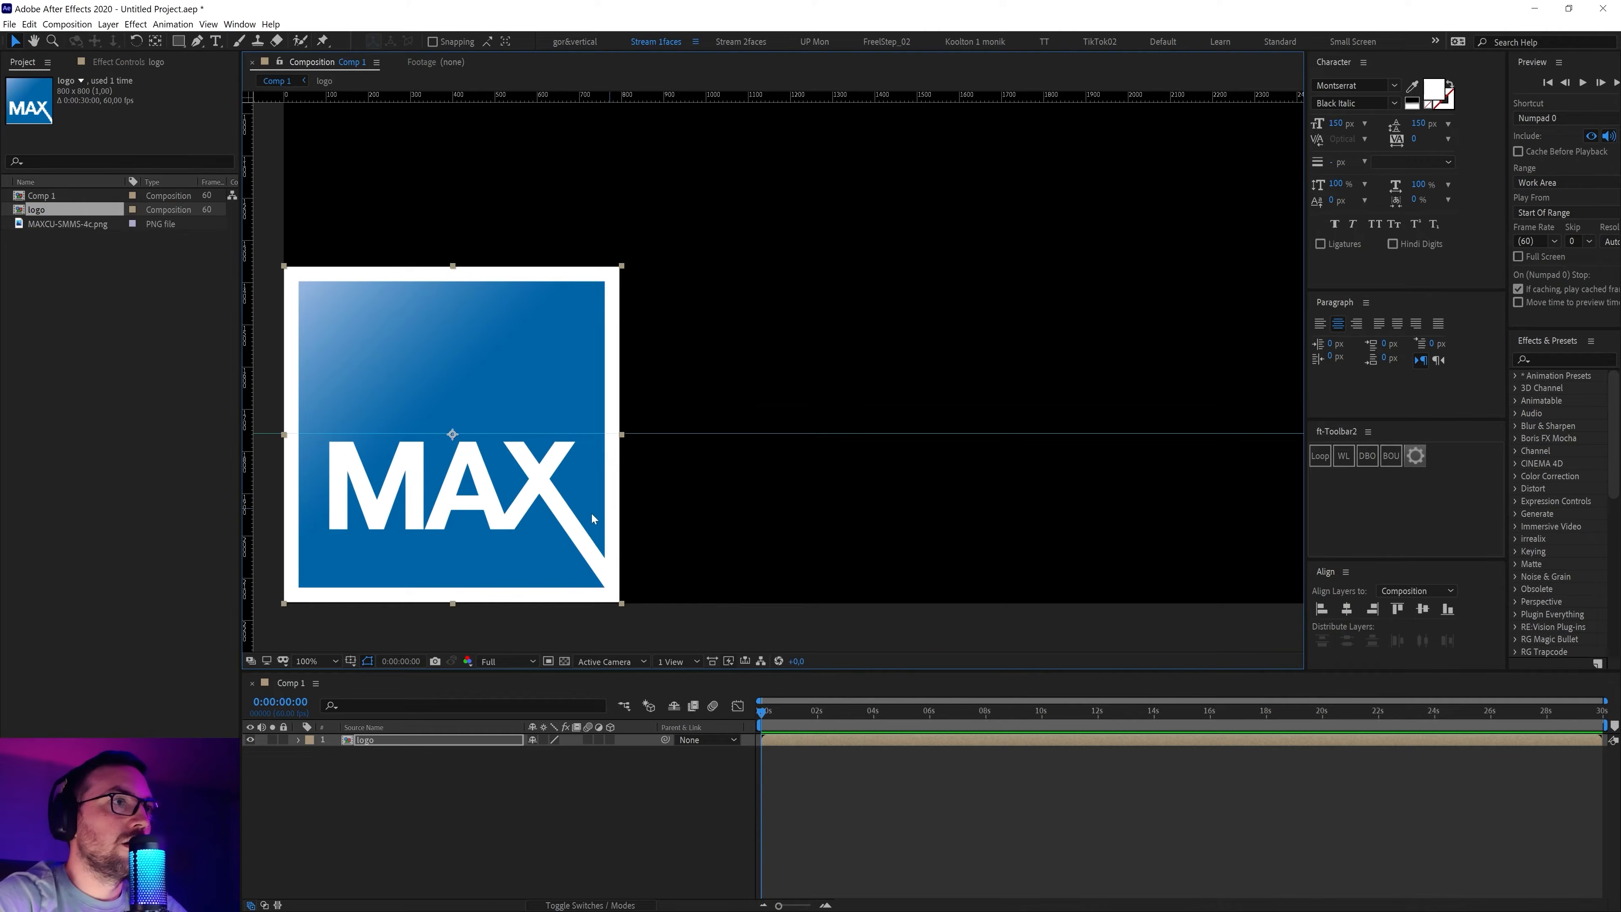
{"action": "left_click_drag", "start_coordinate": [580, 512], "coordinate": [684, 512]}
{"action": "key", "text": "v"}
{"action": "left_click_drag", "start_coordinate": [246, 438], "coordinate": [556, 433]}
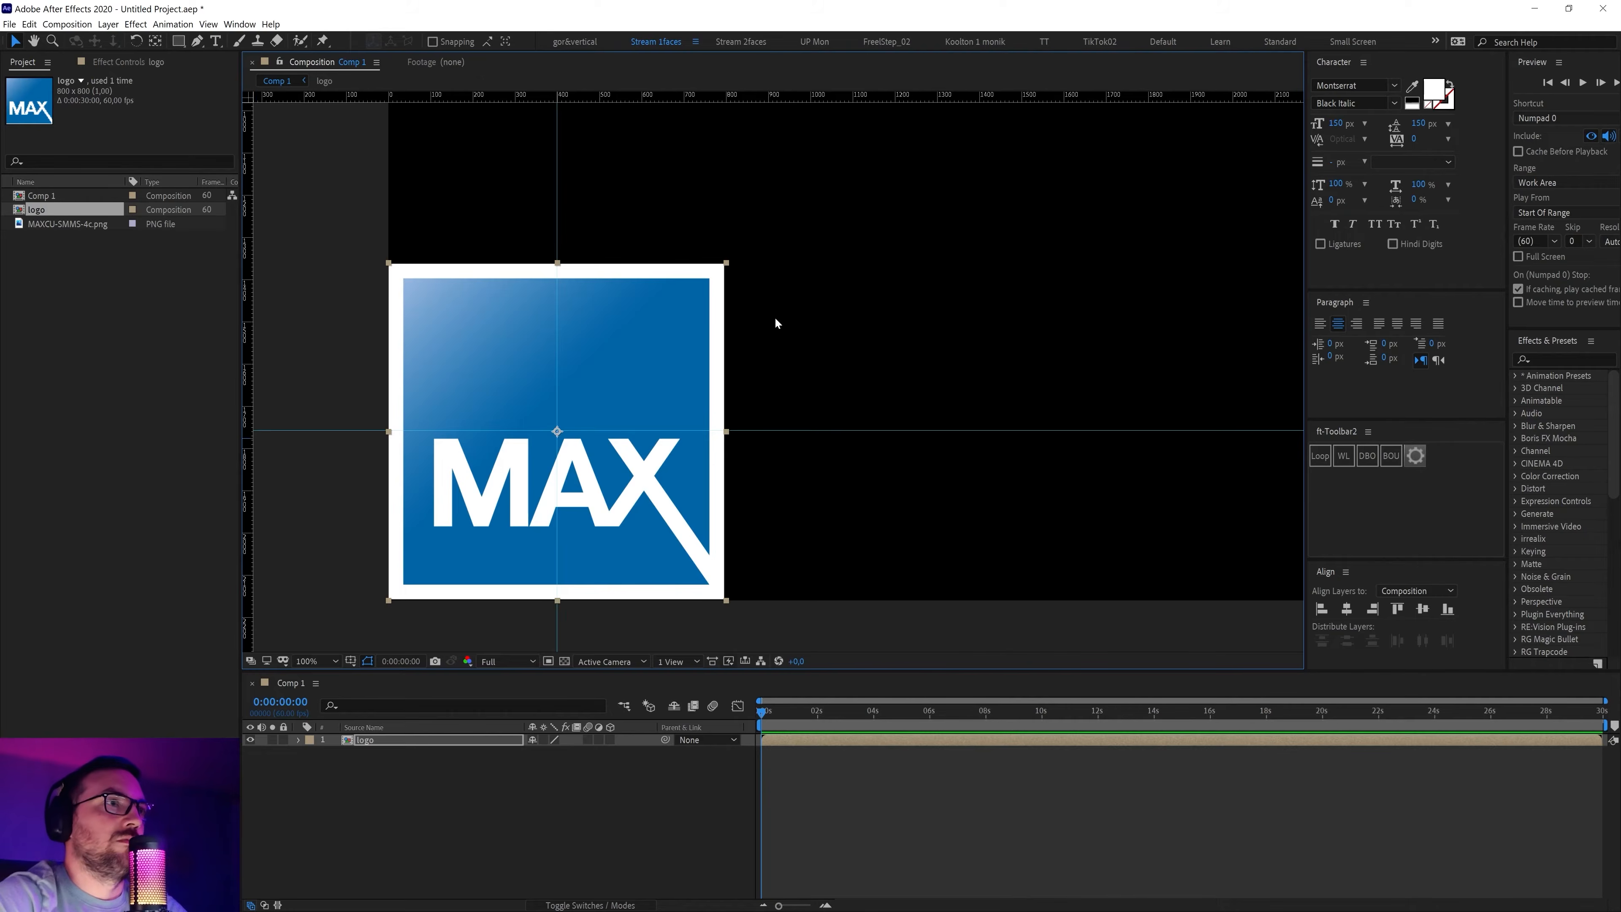
{"action": "scroll", "coordinate": [776, 323], "scroll_direction": "down", "scroll_amount": 2}
{"action": "left_click_drag", "start_coordinate": [884, 288], "coordinate": [662, 397]}
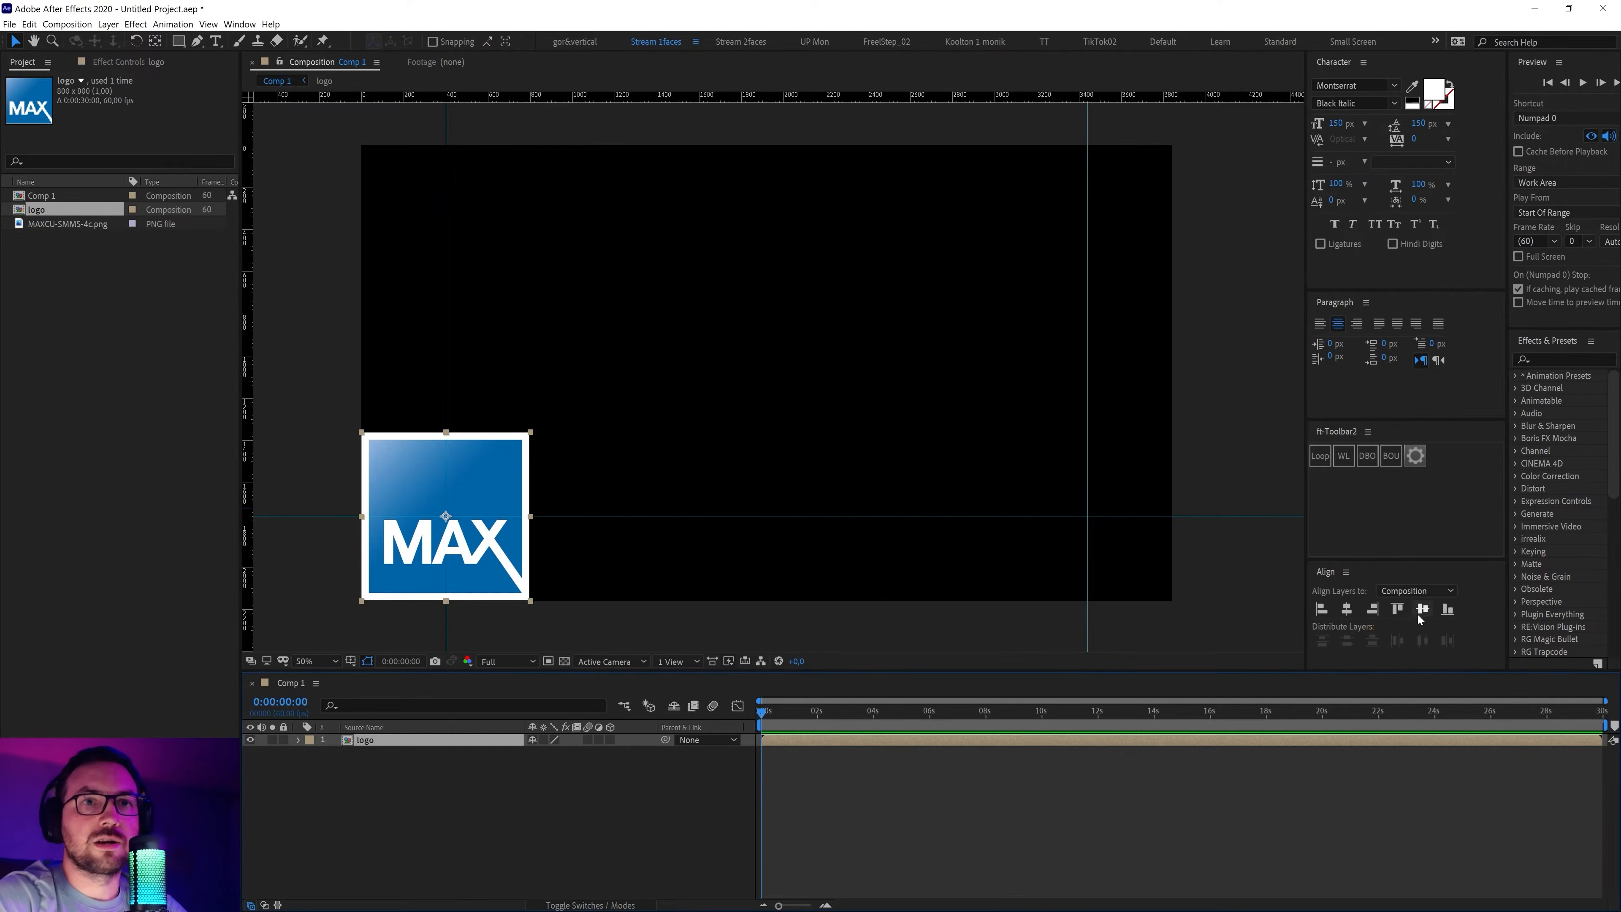
Align the logo to the comp's top edge and add a horizontal guide through its centre
{"action": "left_click", "coordinate": [1398, 609]}
{"action": "left_click_drag", "start_coordinate": [674, 256], "coordinate": [729, 346]}
{"action": "scroll", "coordinate": [583, 350], "scroll_direction": "up", "scroll_amount": 1}
{"action": "left_click_drag", "start_coordinate": [491, 249], "coordinate": [906, 404]}
{"action": "left_click_drag", "start_coordinate": [614, 99], "coordinate": [605, 381]}
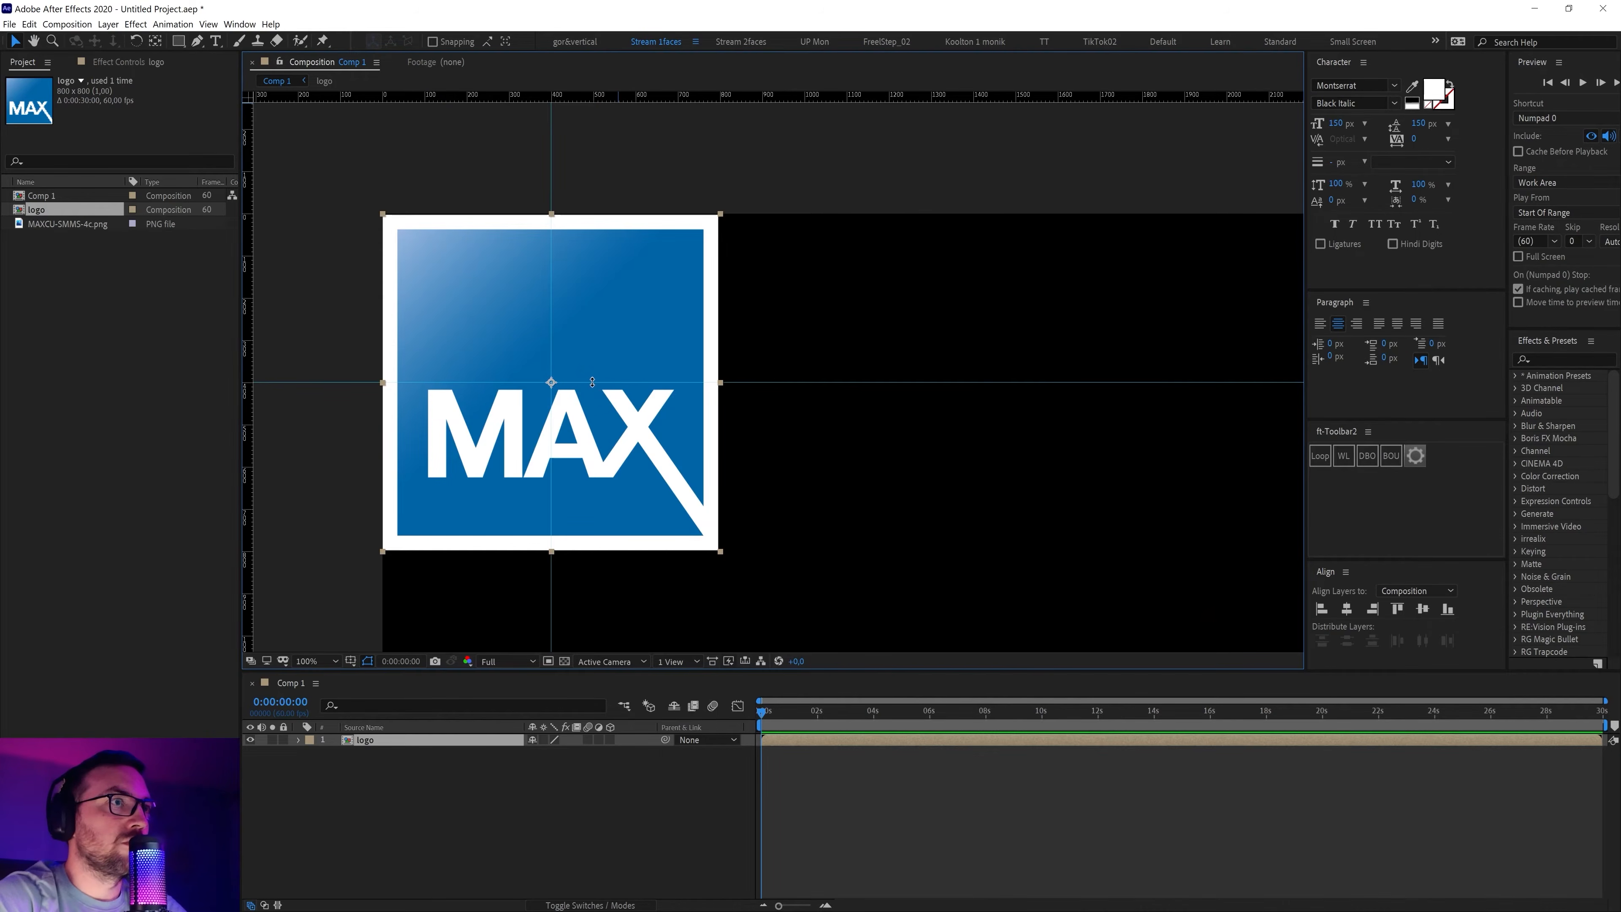
{"action": "scroll", "coordinate": [891, 427], "scroll_direction": "down", "scroll_amount": 1}
{"action": "left_click_drag", "start_coordinate": [891, 426], "coordinate": [786, 412]}
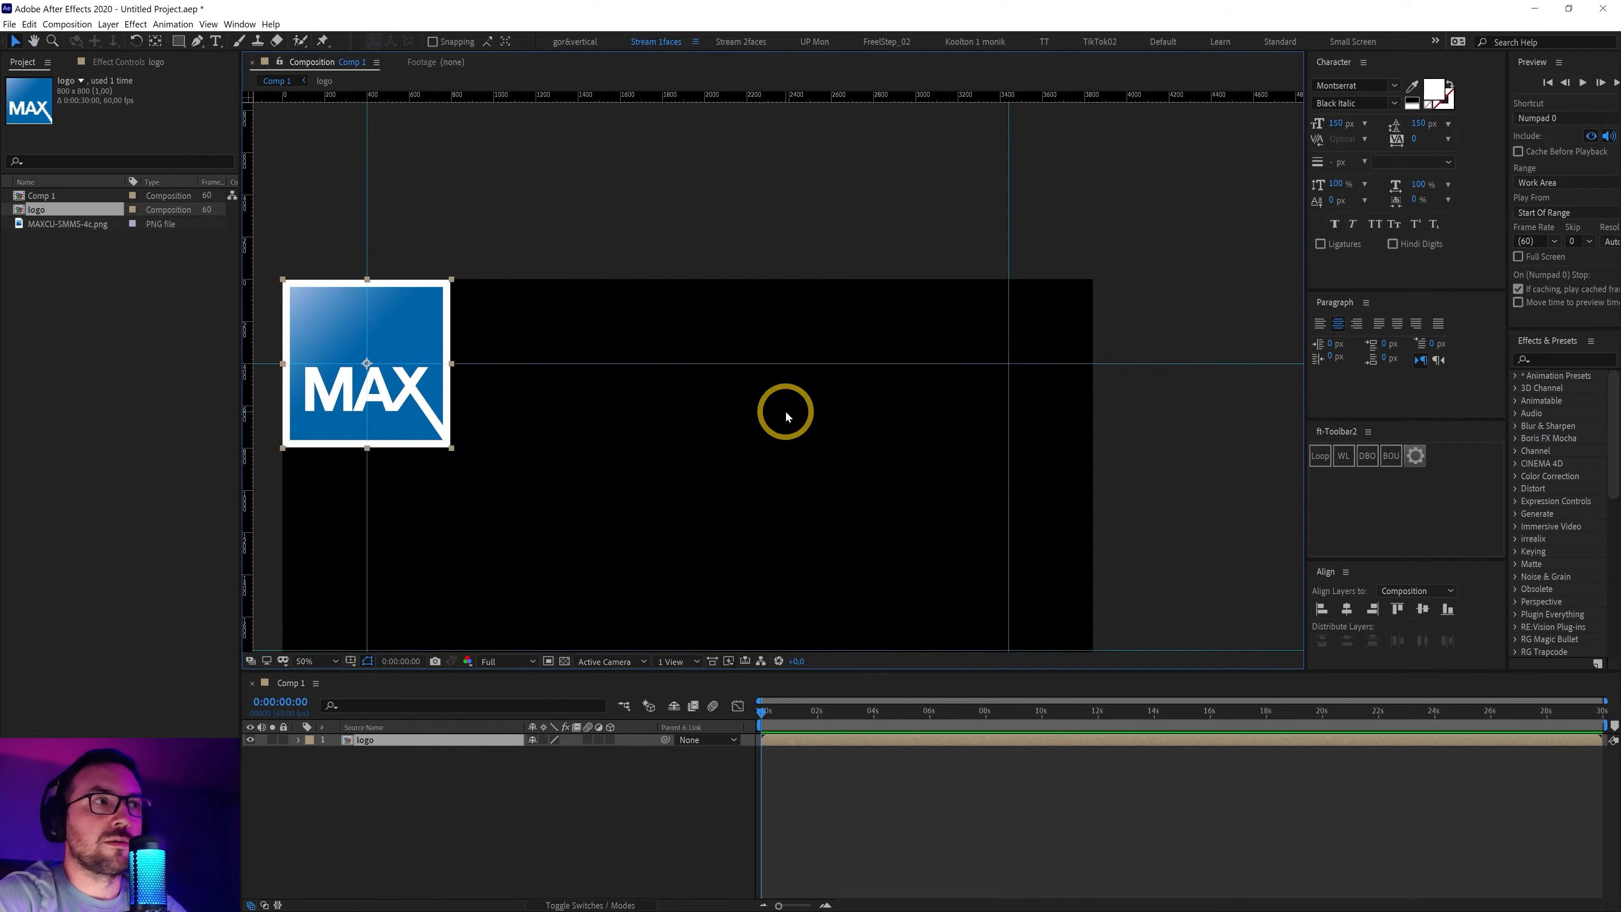
{"action": "scroll", "coordinate": [786, 410], "scroll_direction": "down", "scroll_amount": 2}
{"action": "left_click_drag", "start_coordinate": [785, 411], "coordinate": [789, 377]}
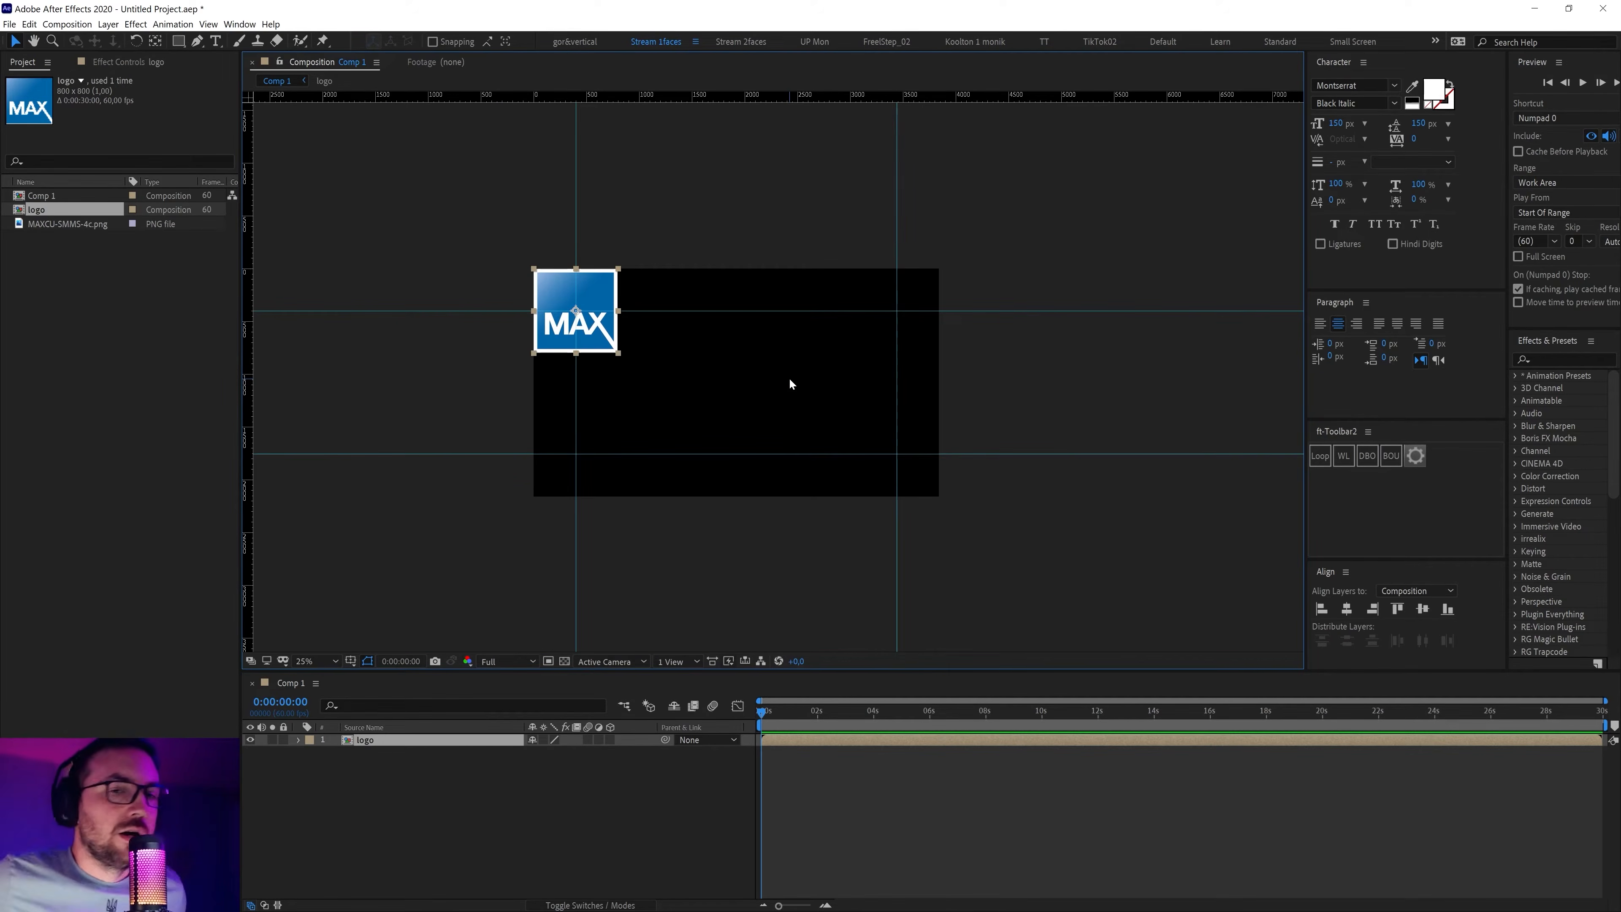
{"action": "key", "text": "period"}
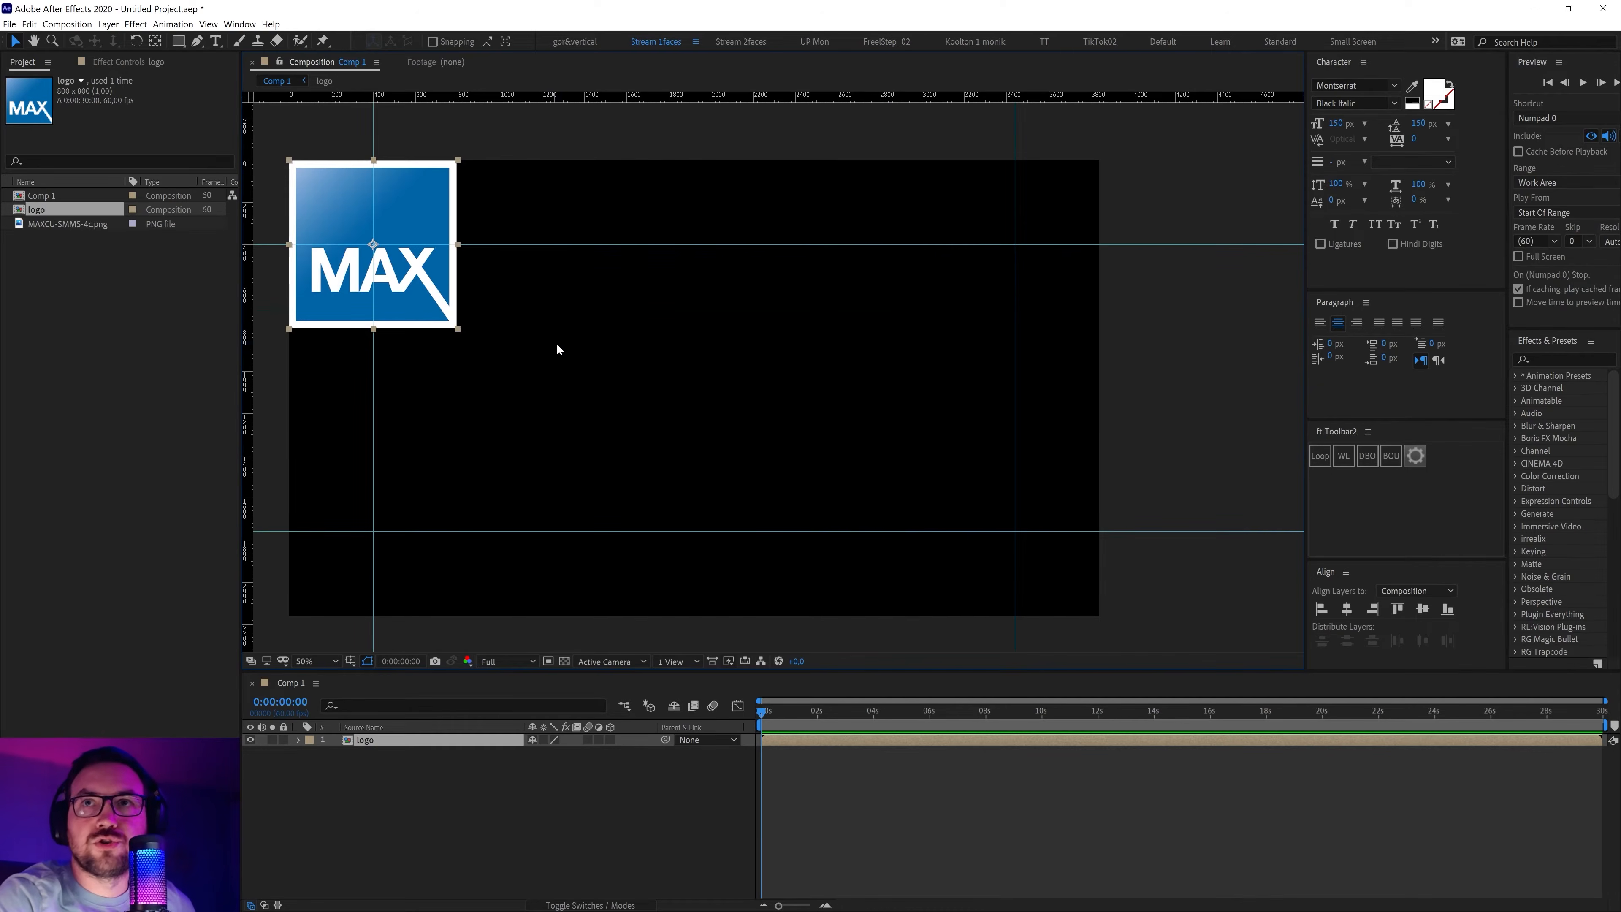
{"action": "key", "text": "period"}
{"action": "key", "text": "comma"}
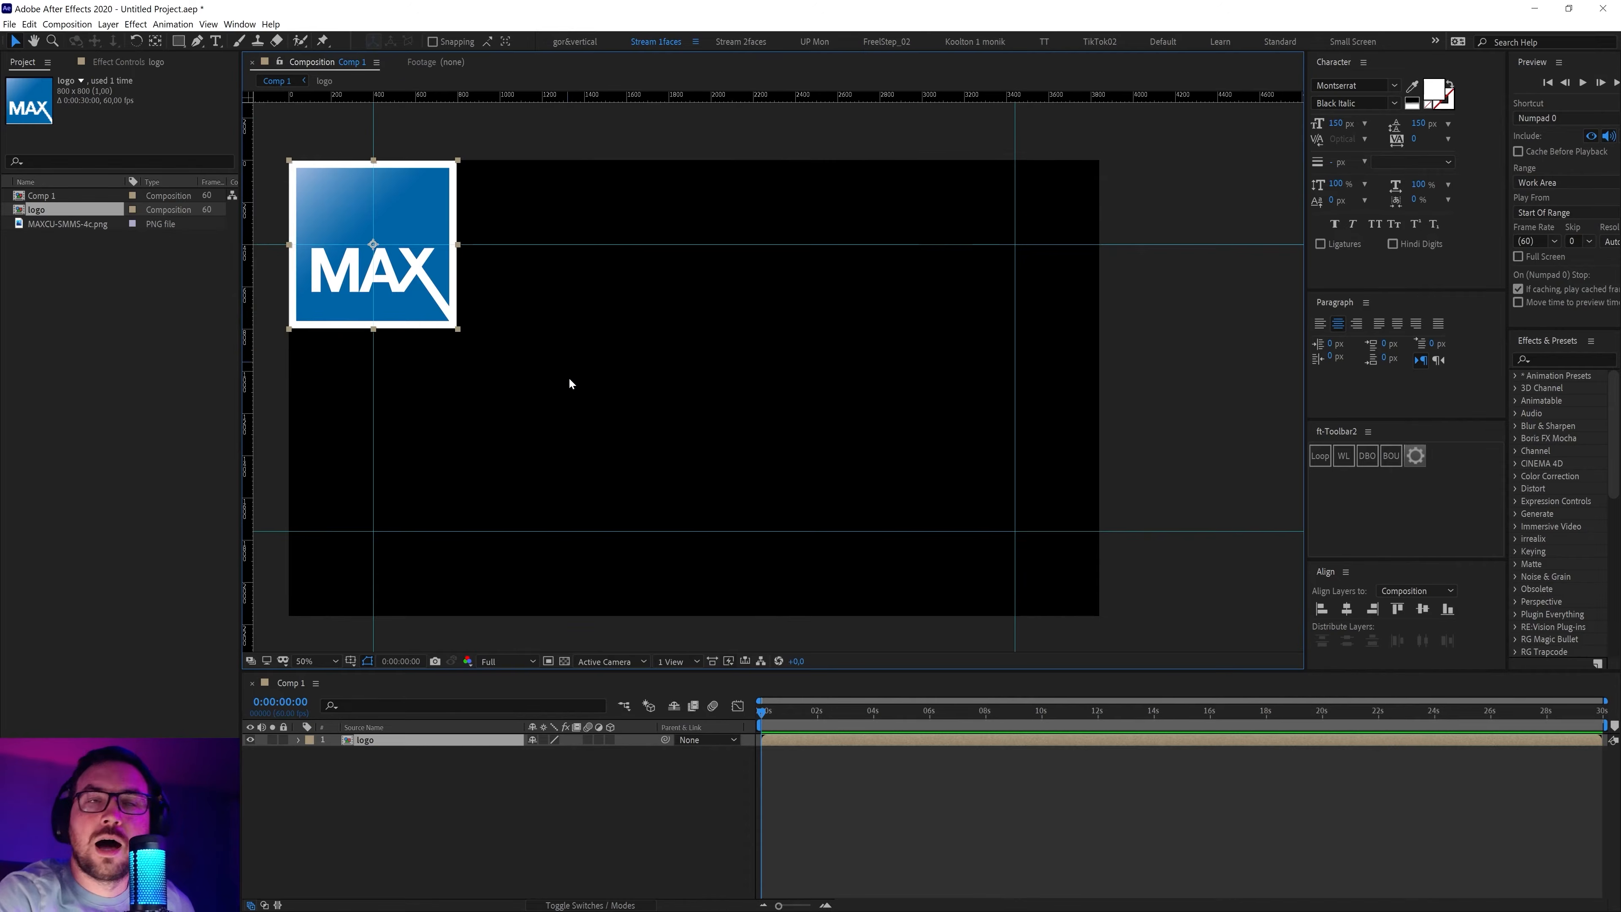
{"action": "key", "text": "period"}
{"action": "left_click_drag", "start_coordinate": [563, 375], "coordinate": [823, 450]}
{"action": "left_click_drag", "start_coordinate": [603, 452], "coordinate": [803, 449]}
{"action": "left_click_drag", "start_coordinate": [694, 410], "coordinate": [684, 506]}
{"action": "key", "text": "period"}
{"action": "left_click_drag", "start_coordinate": [879, 456], "coordinate": [758, 474]}
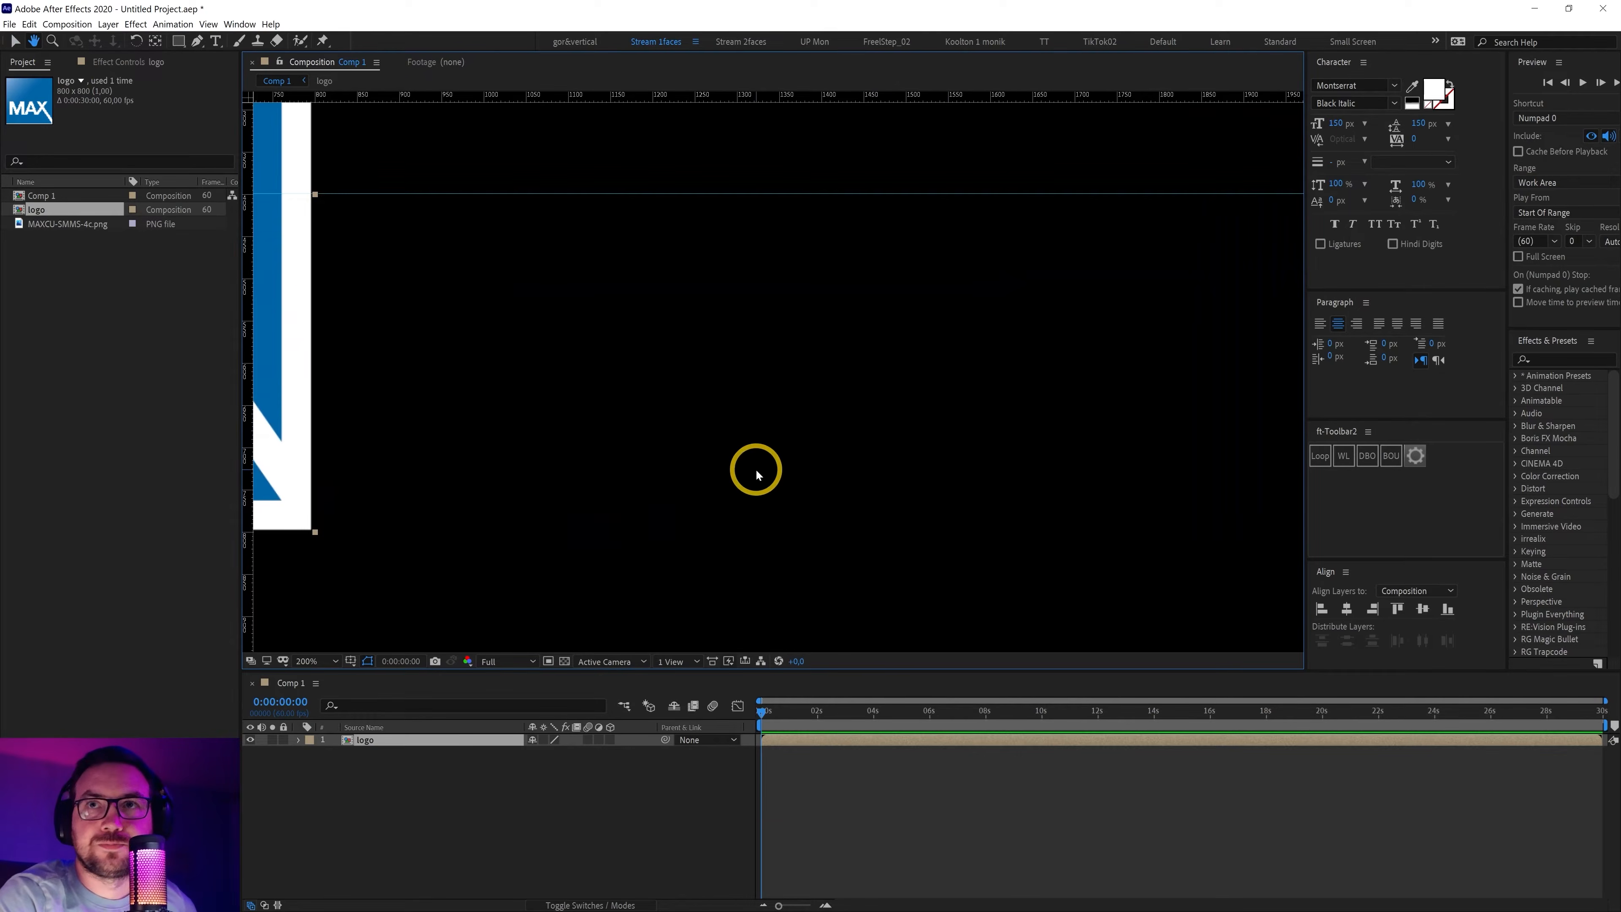
{"action": "key", "text": "v"}
{"action": "key", "text": "comma"}
{"action": "left_click", "coordinate": [34, 41]}
{"action": "left_click_drag", "start_coordinate": [654, 333], "coordinate": [904, 445]}
{"action": "key", "text": "v"}
{"action": "left_click_drag", "start_coordinate": [884, 371], "coordinate": [737, 322]}
{"action": "left_click_drag", "start_coordinate": [828, 355], "coordinate": [801, 318]}
{"action": "scroll", "coordinate": [817, 348], "scroll_direction": "down", "scroll_amount": 1}
{"action": "scroll", "coordinate": [817, 345], "scroll_direction": "down", "scroll_amount": 1}
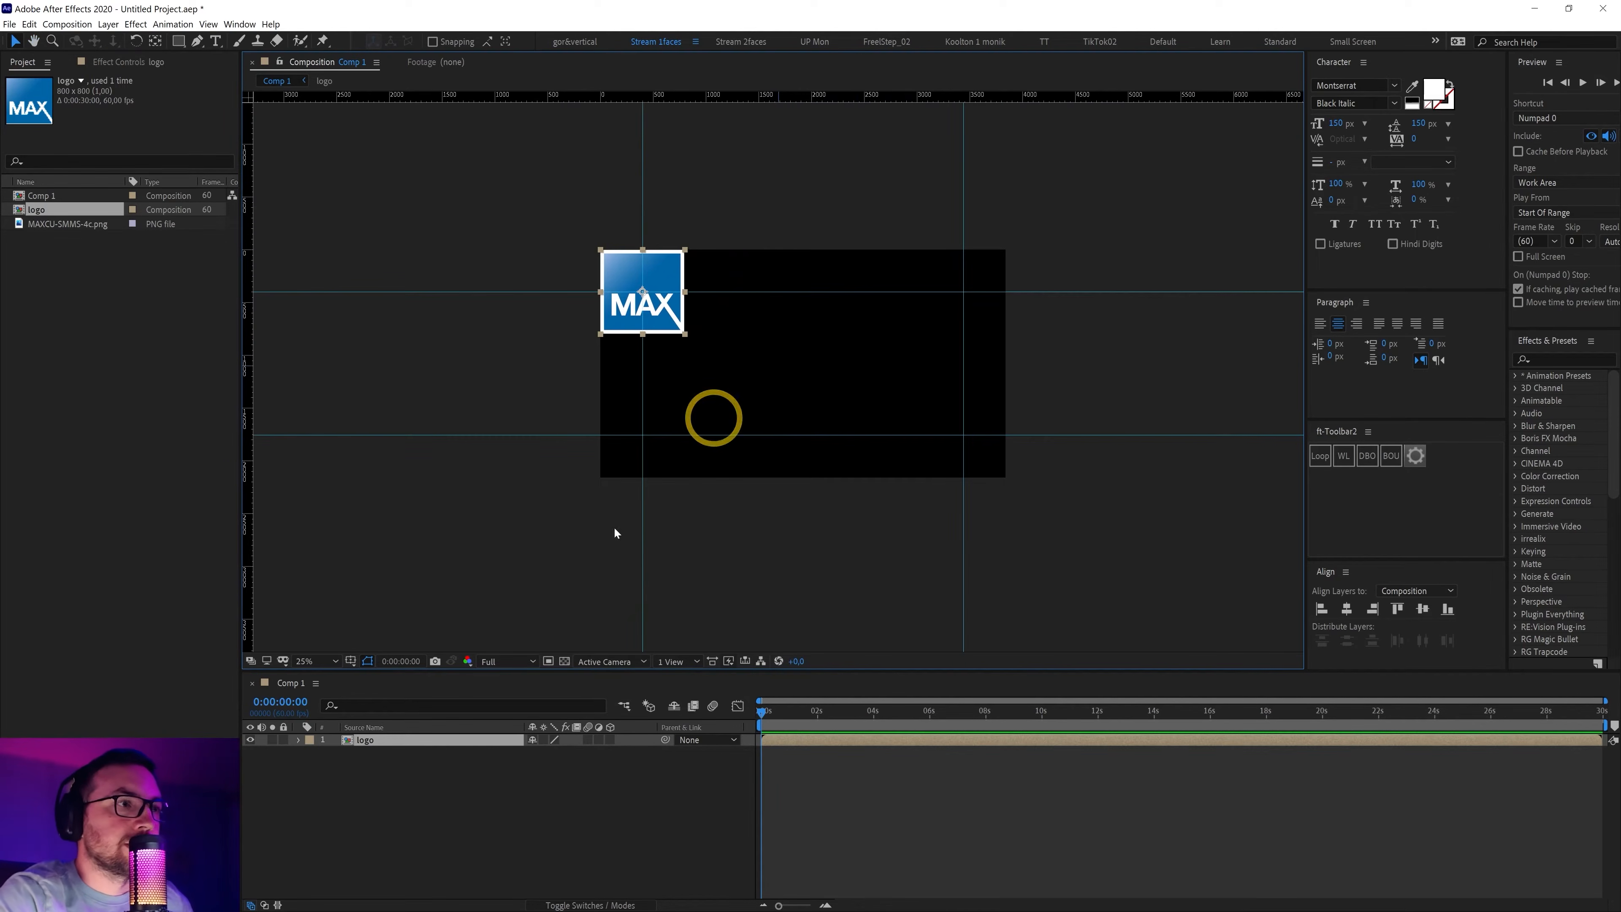
{"action": "left_click", "coordinate": [454, 771]}
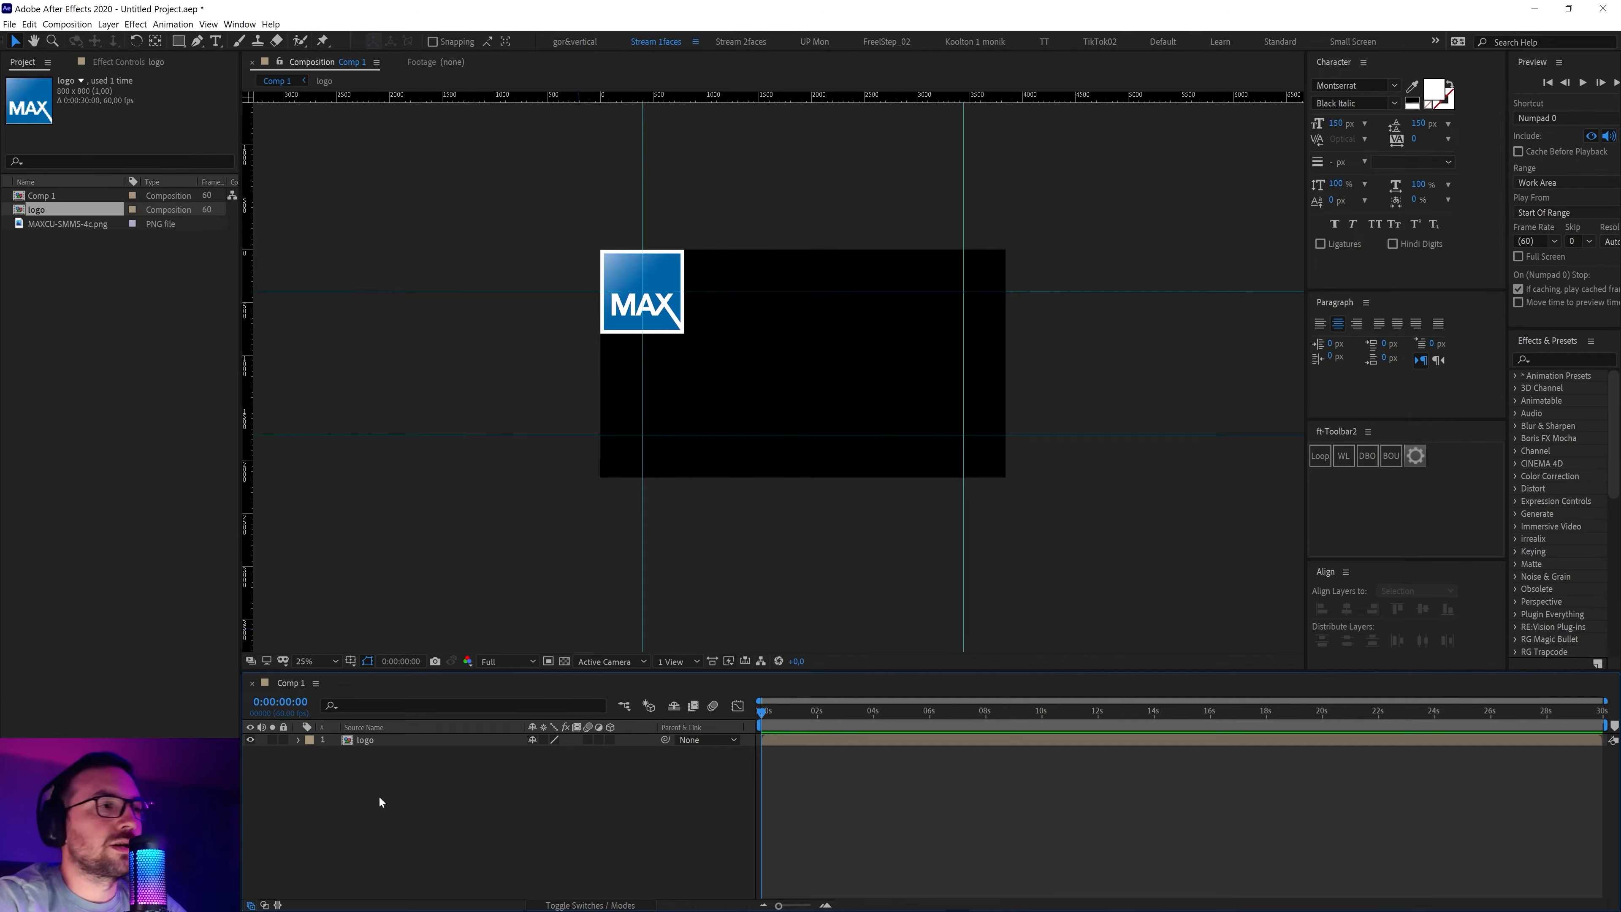
Create a comp-size 3840×2160 deep red solid layer
{"action": "right_click", "coordinate": [363, 794]}
{"action": "mouse_move", "coordinate": [447, 667]}
{"action": "left_click", "coordinate": [554, 696]}
{"action": "left_click", "coordinate": [495, 436]}
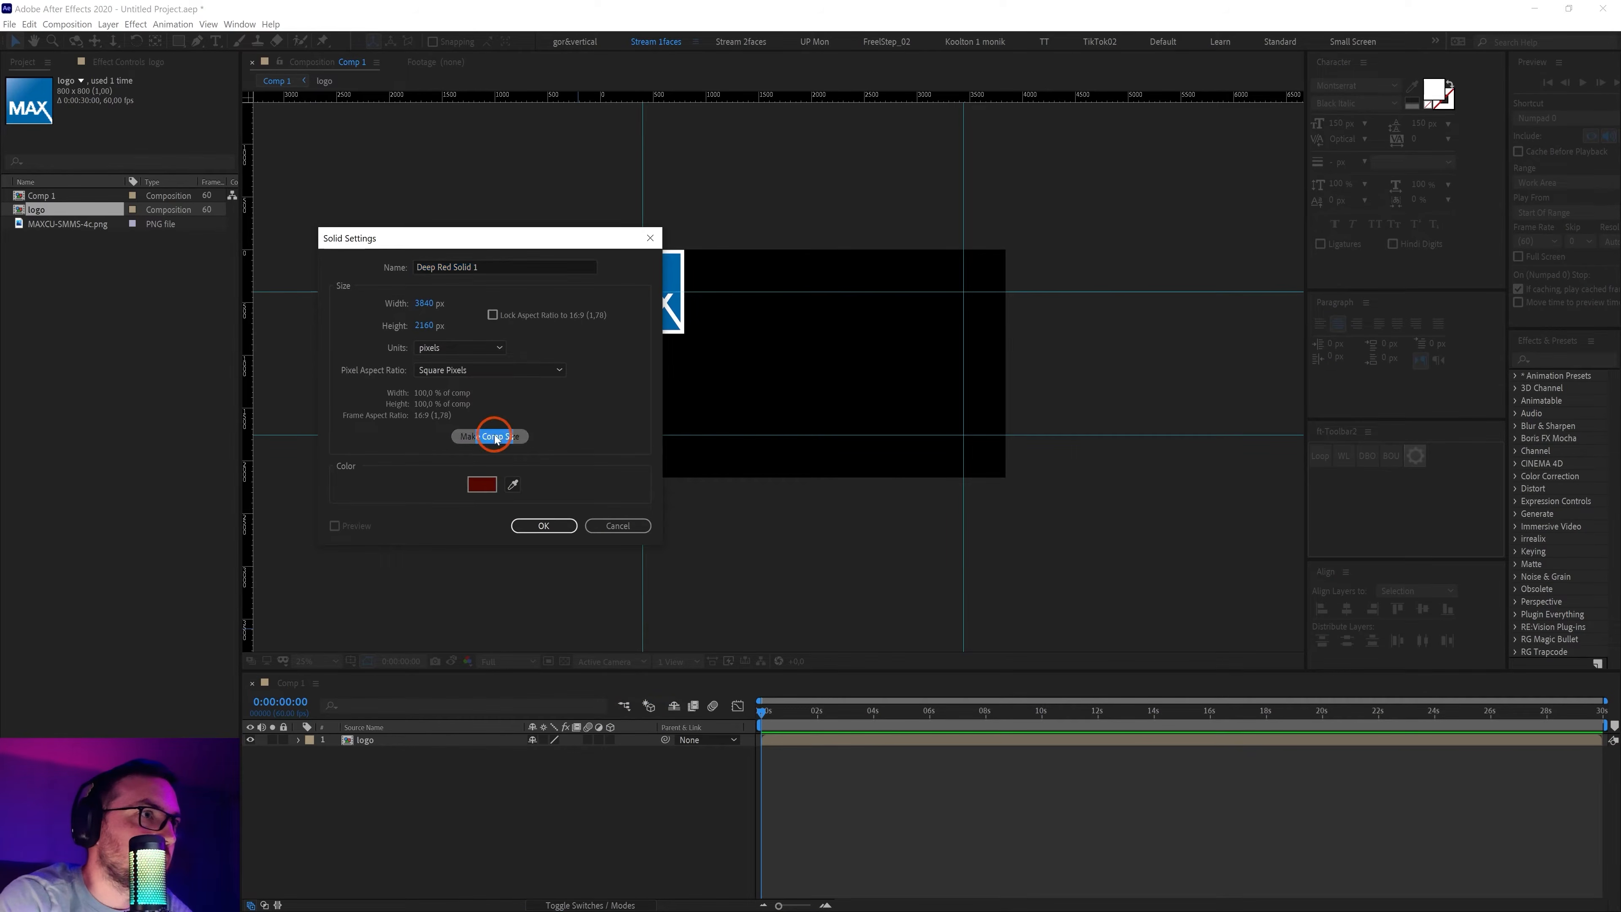
{"action": "left_click", "coordinate": [446, 318]}
{"action": "left_click", "coordinate": [427, 325]}
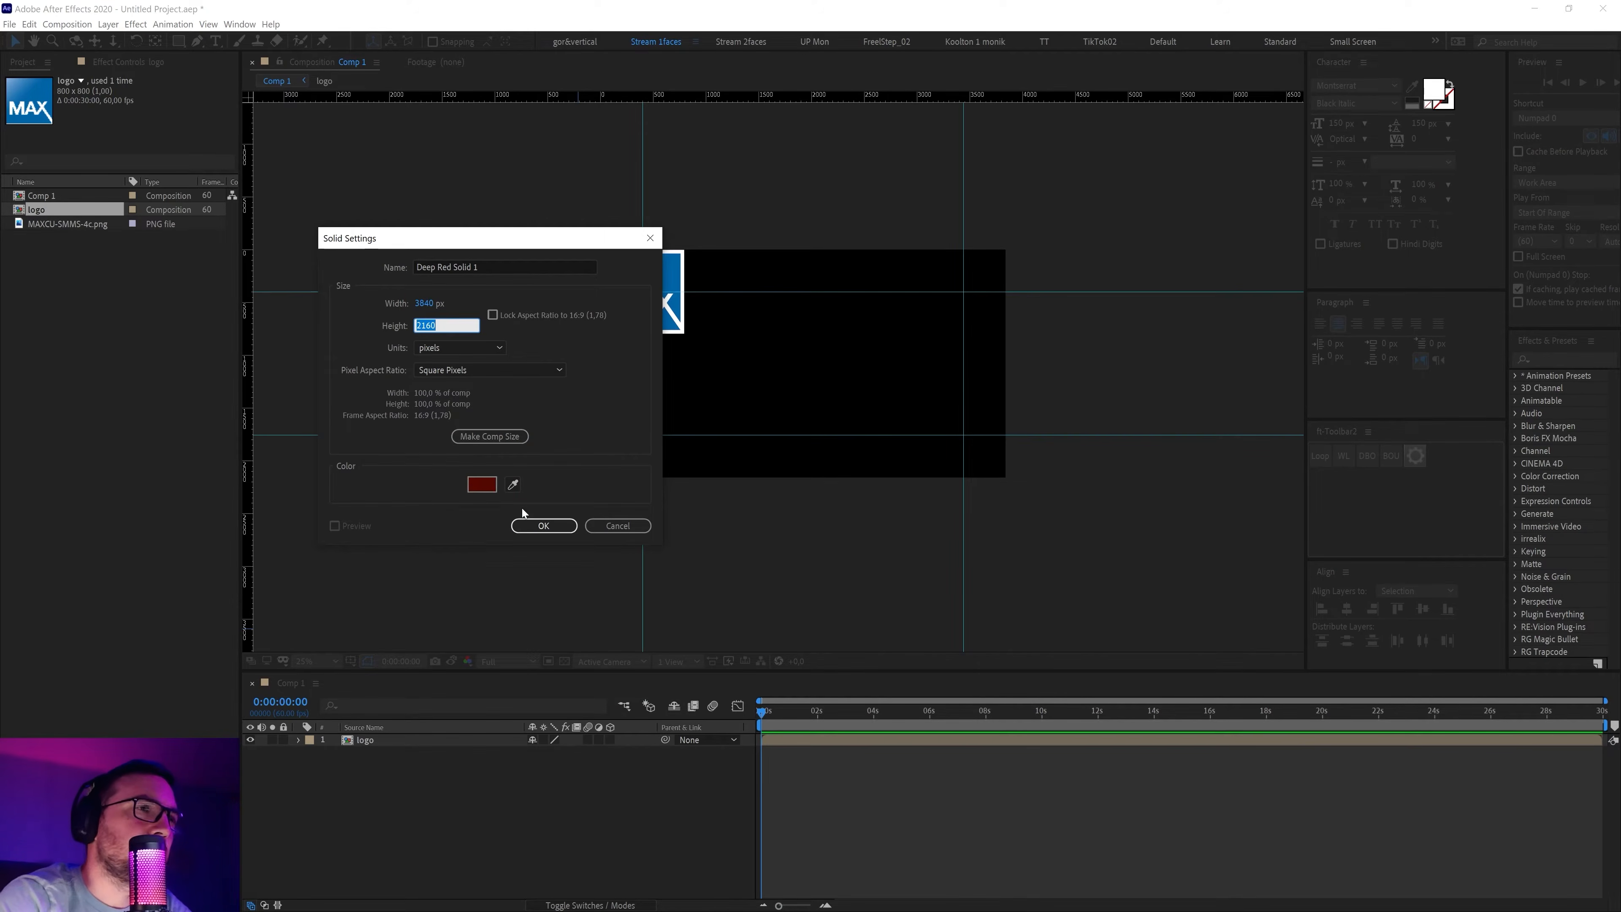
{"action": "left_click", "coordinate": [529, 525]}
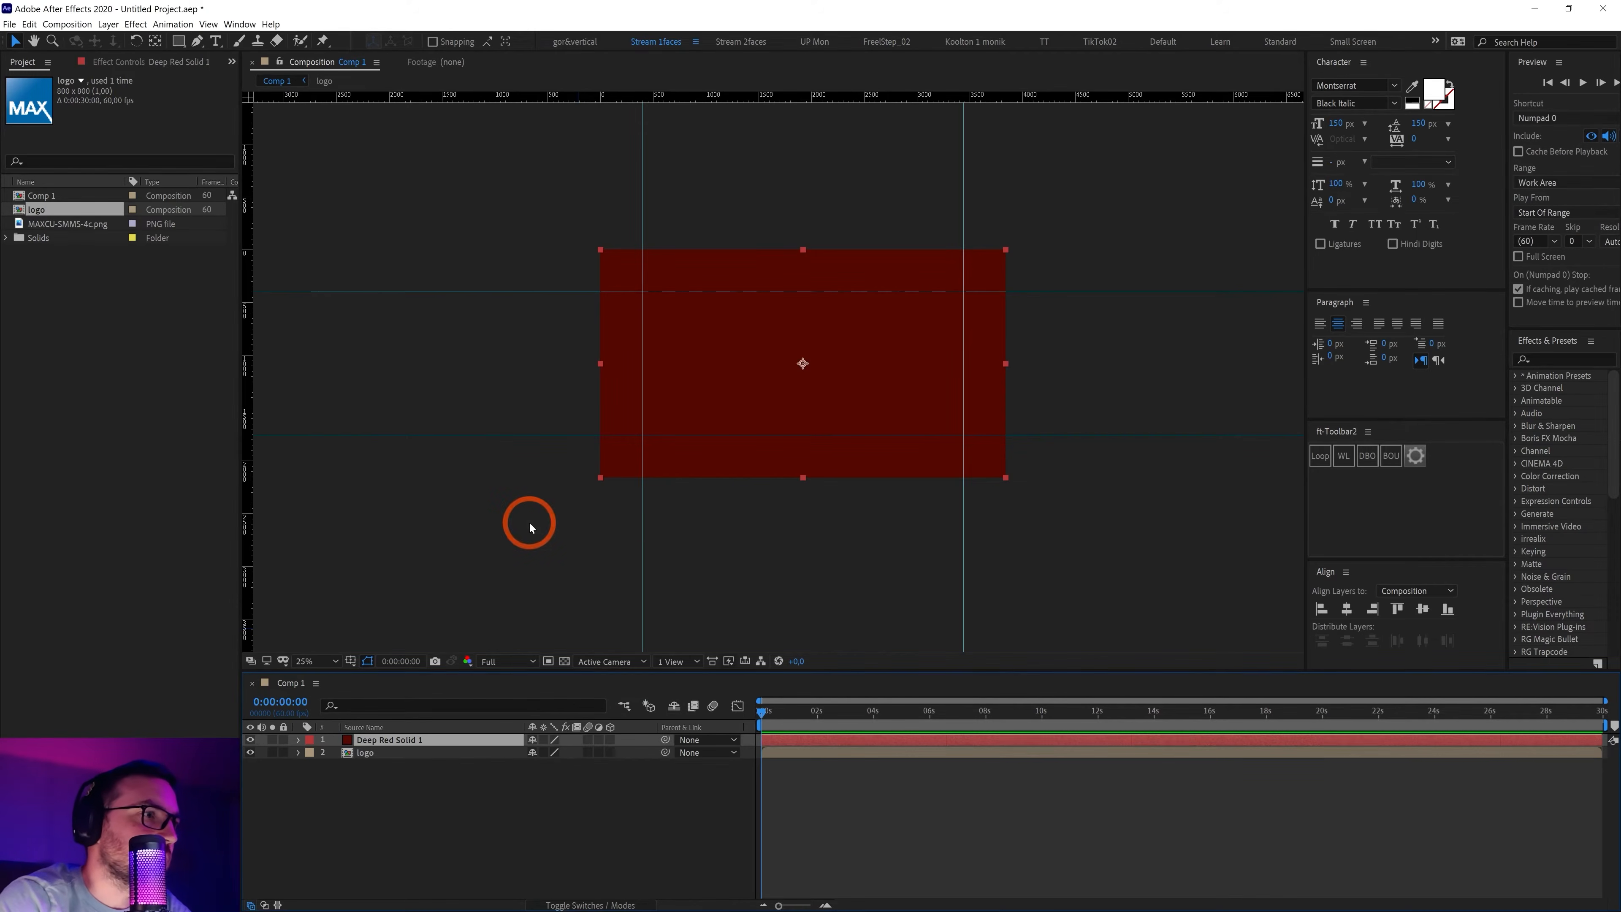
Hide the Deep Red Solid 1 and logo layers, keeping the solid selected
{"action": "left_click", "coordinate": [250, 739]}
{"action": "left_click", "coordinate": [362, 804]}
{"action": "left_click", "coordinate": [387, 741]}
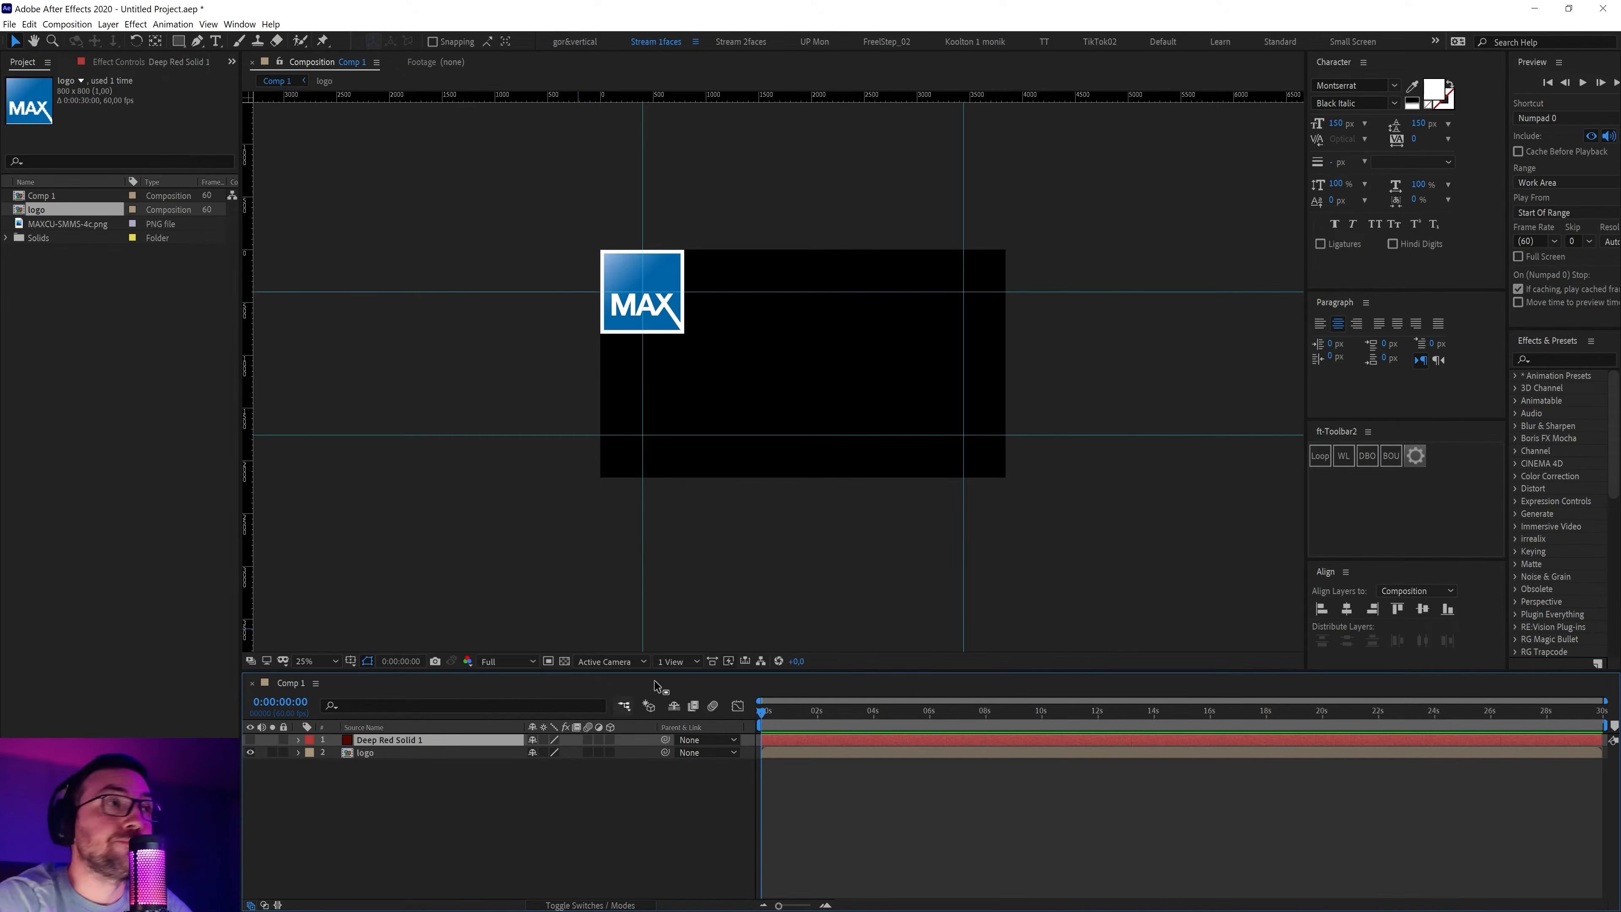
{"action": "left_click", "coordinate": [198, 42]}
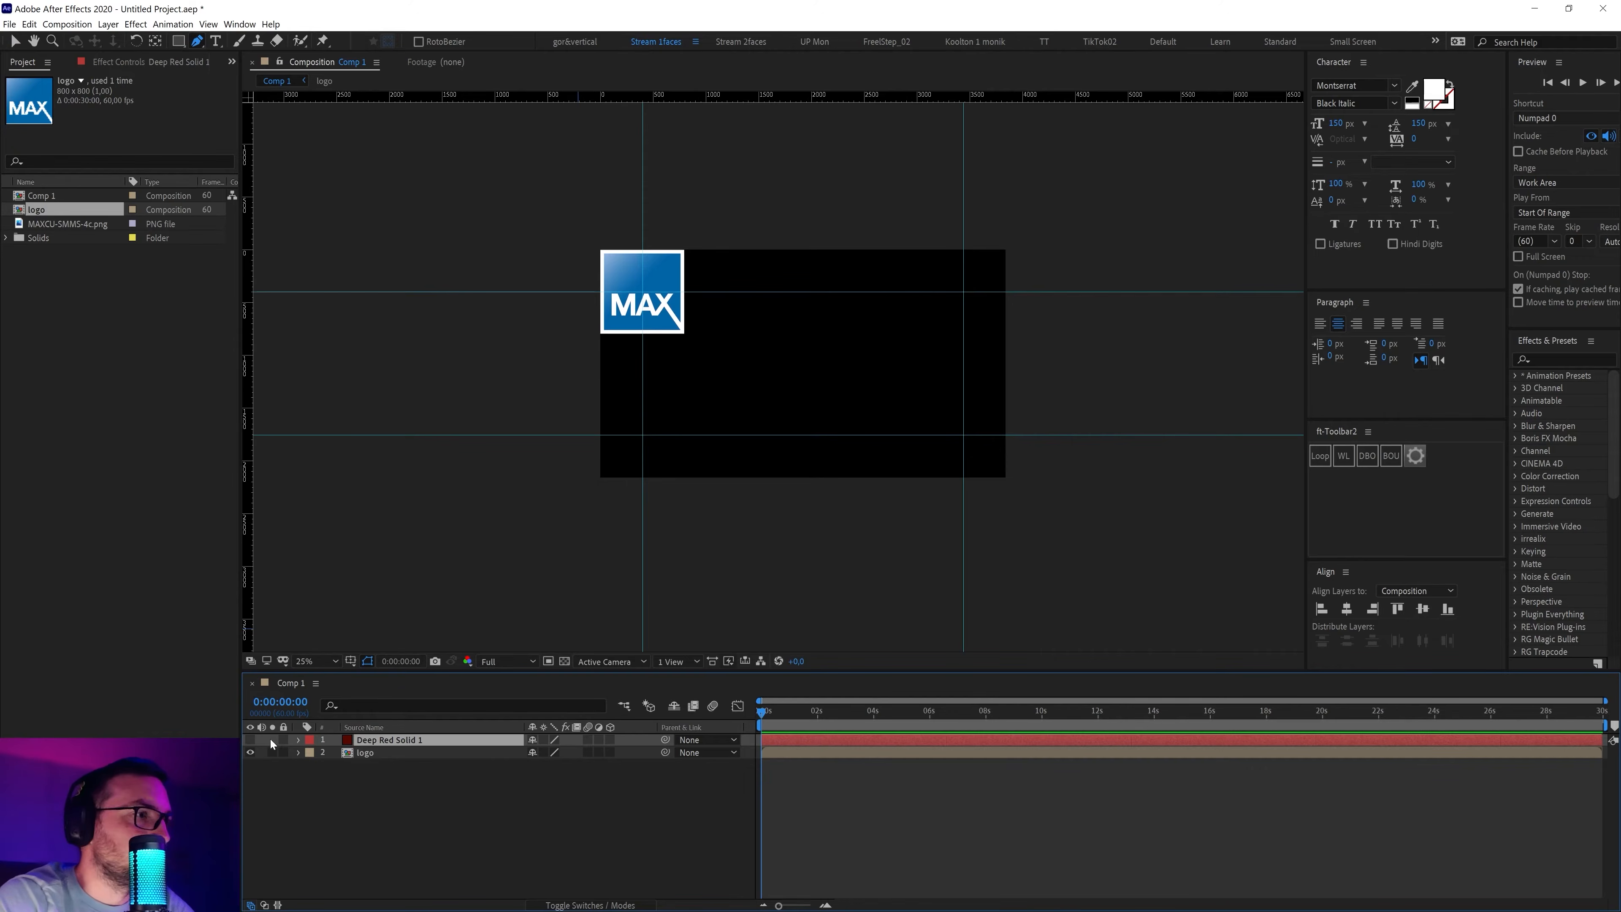
{"action": "left_click", "coordinate": [251, 752]}
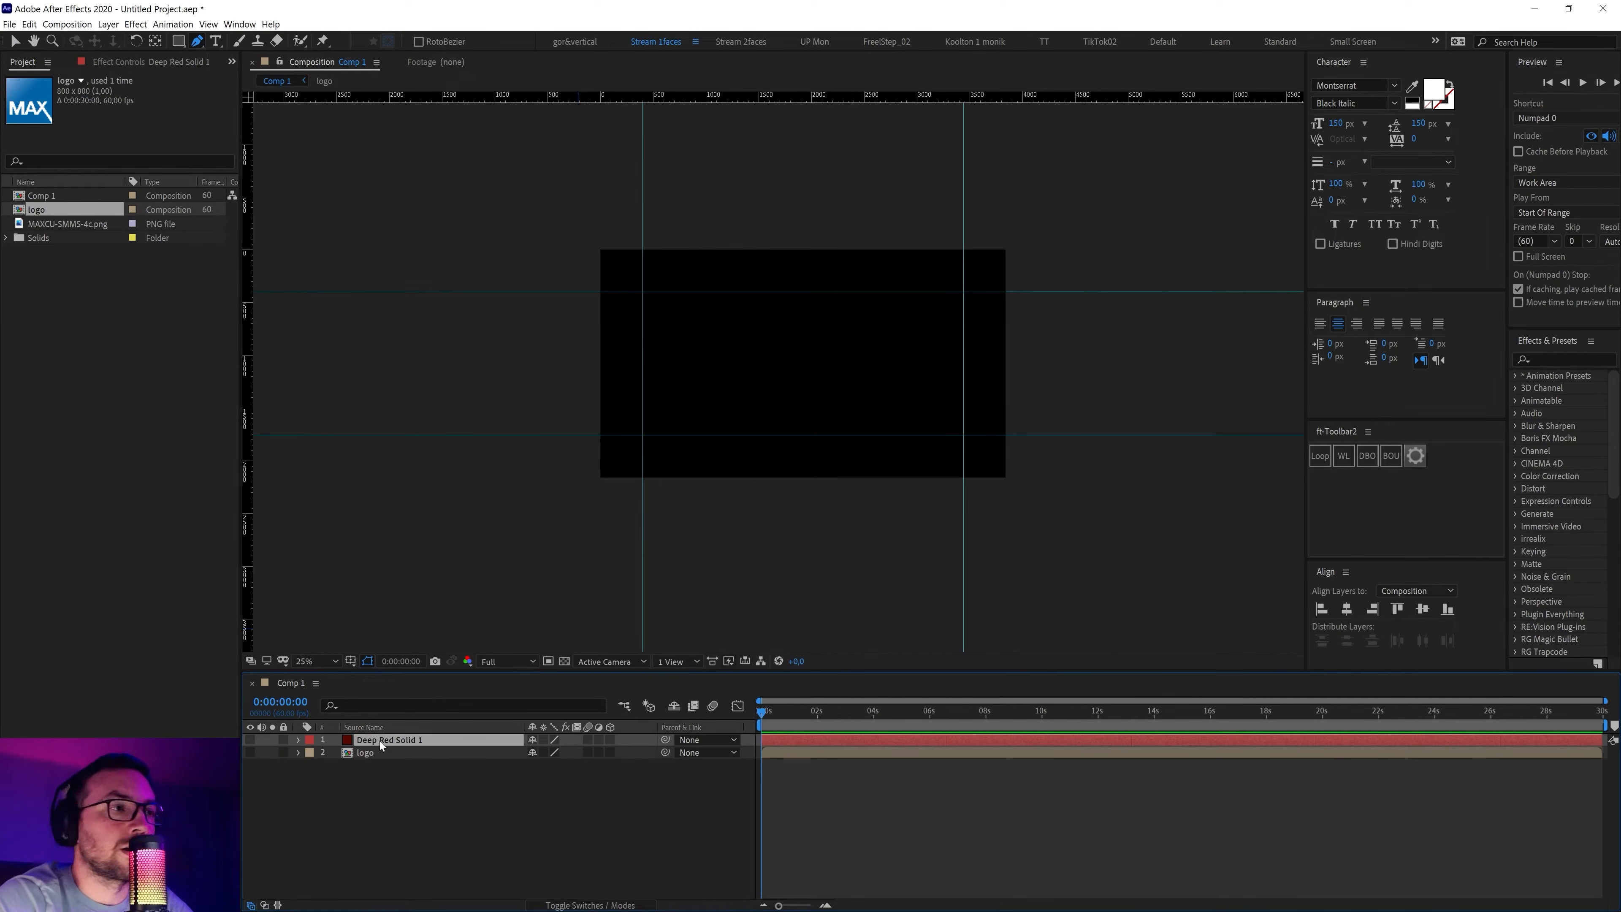
Place pen points on Deep Red Solid 1 alternating between the lower and top guides
{"action": "left_click", "coordinate": [866, 422]}
{"action": "left_click", "coordinate": [867, 427]}
{"action": "left_click_drag", "start_coordinate": [867, 427], "coordinate": [868, 435]}
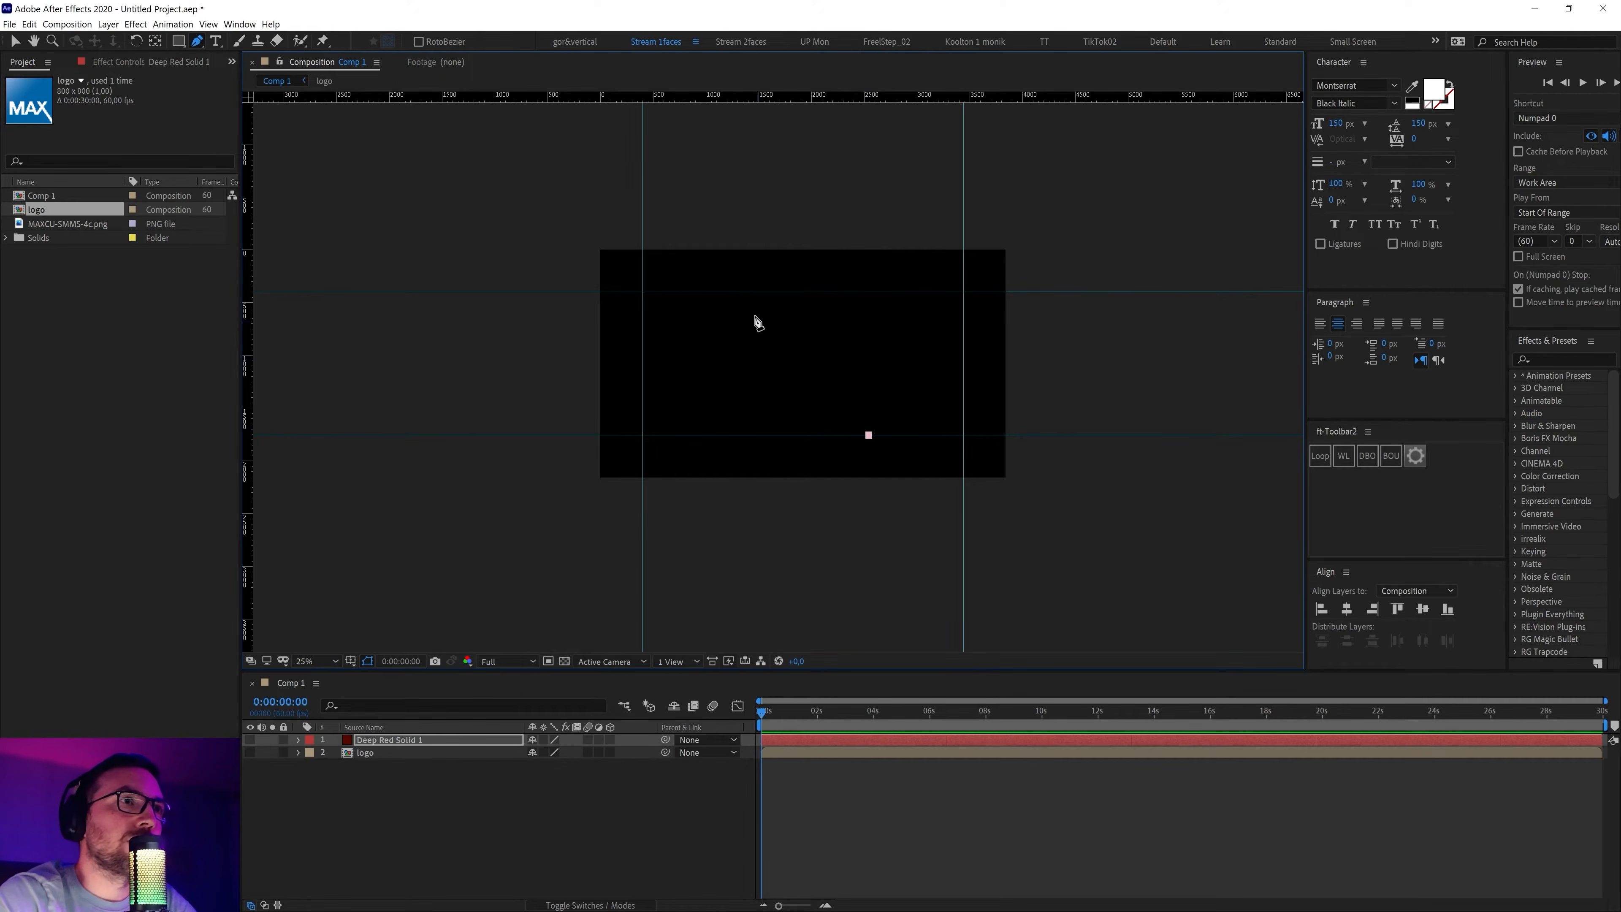
{"action": "left_click", "coordinate": [733, 305]}
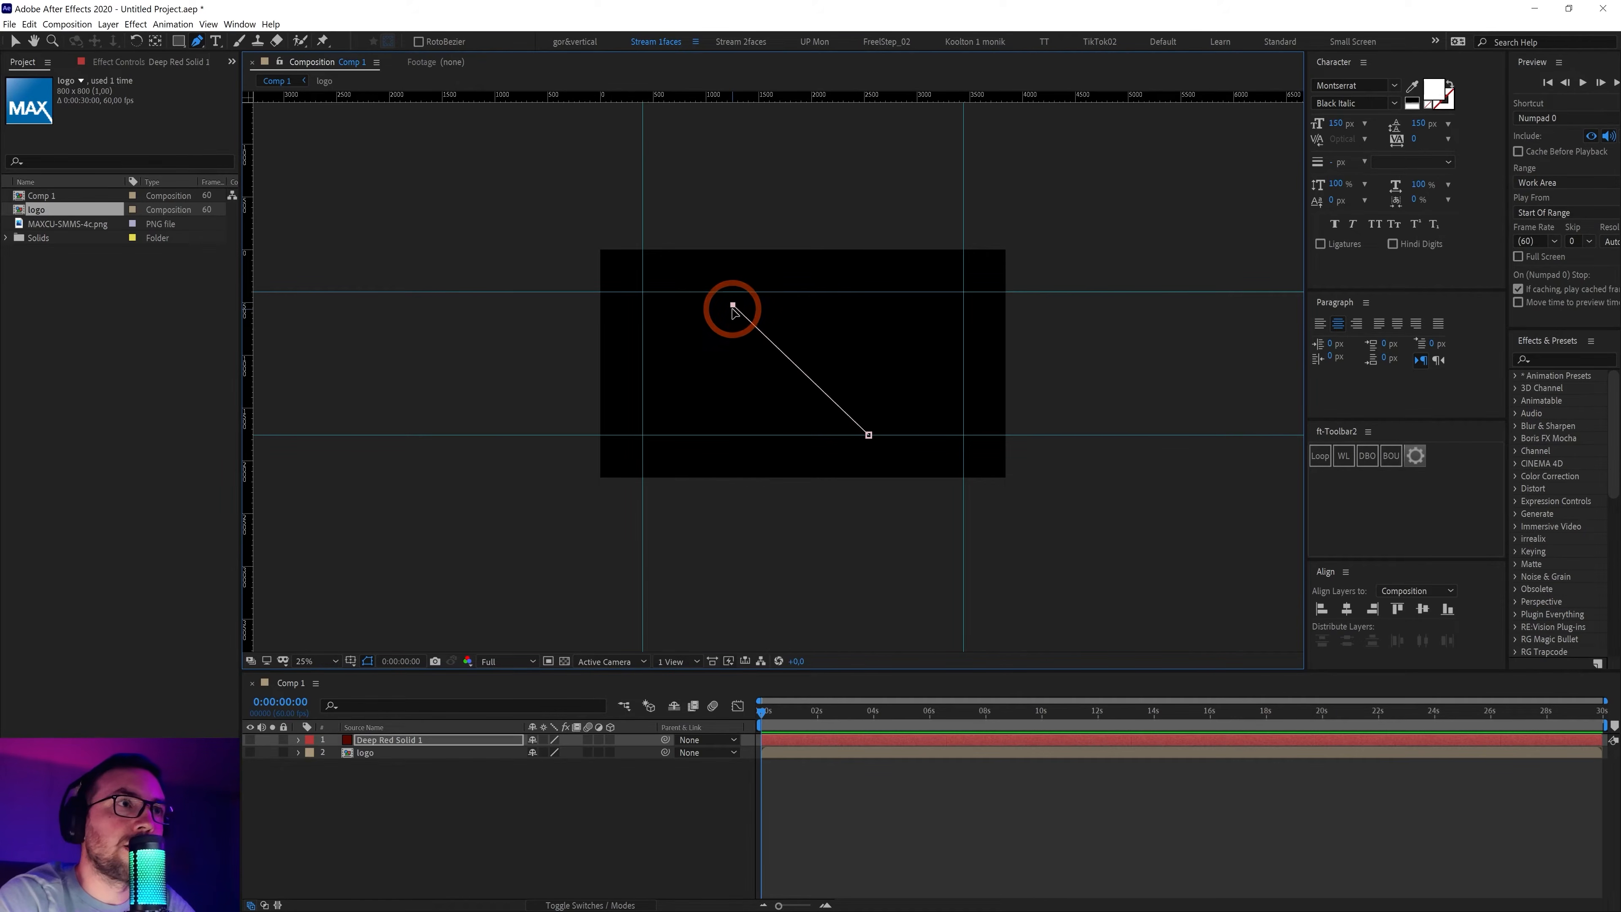
{"action": "left_click_drag", "start_coordinate": [735, 305], "coordinate": [736, 292]}
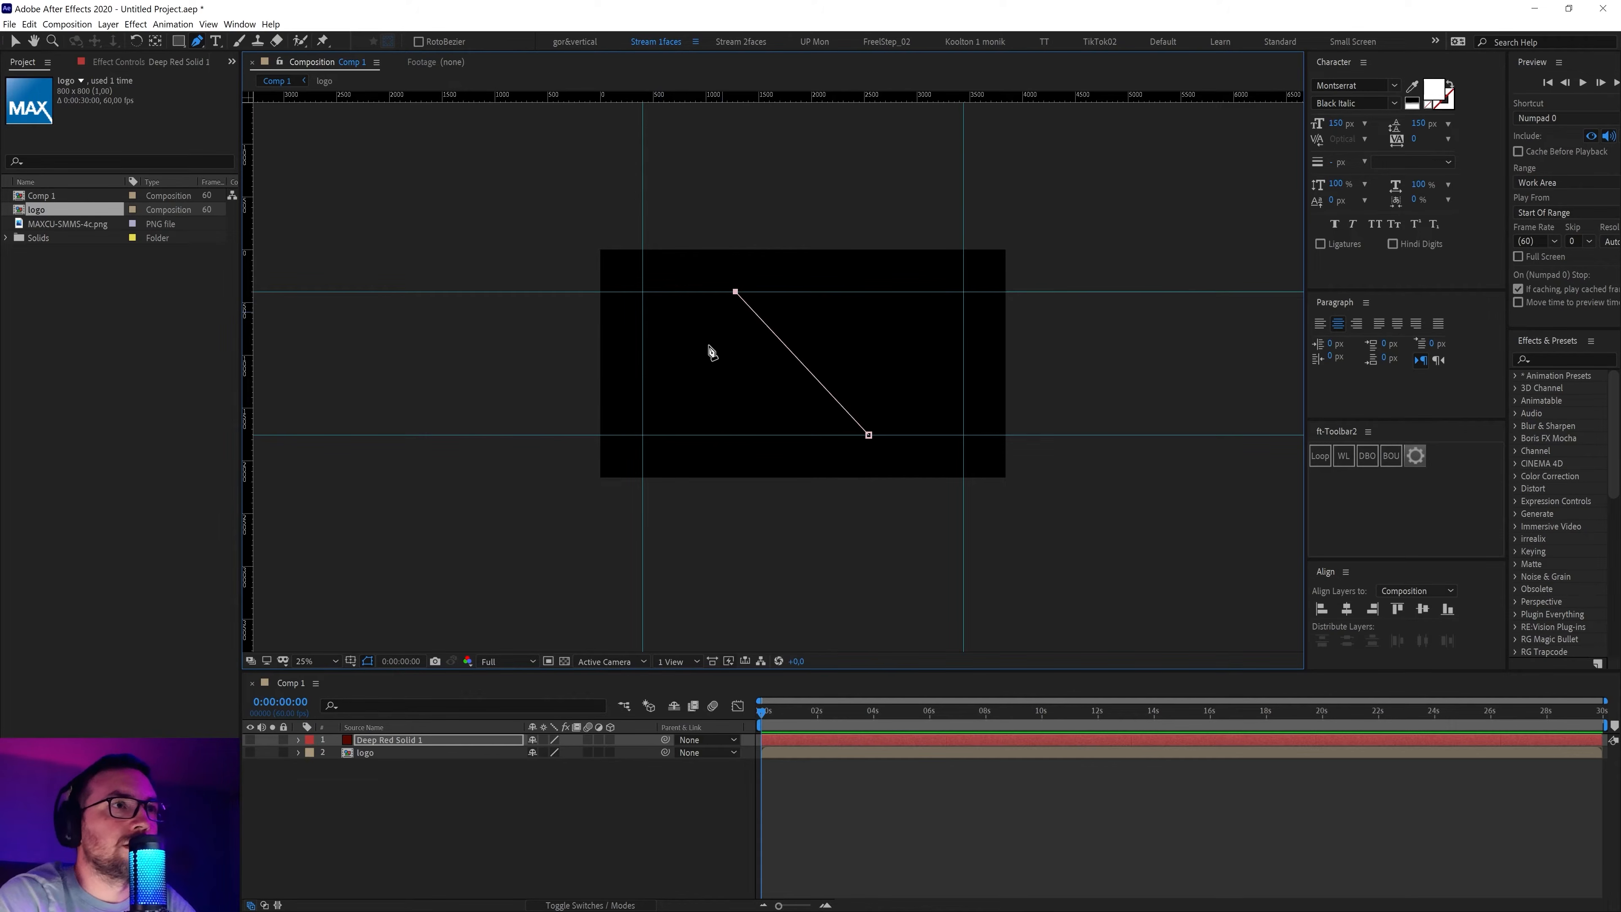
{"action": "left_click_drag", "start_coordinate": [663, 399], "coordinate": [666, 436]}
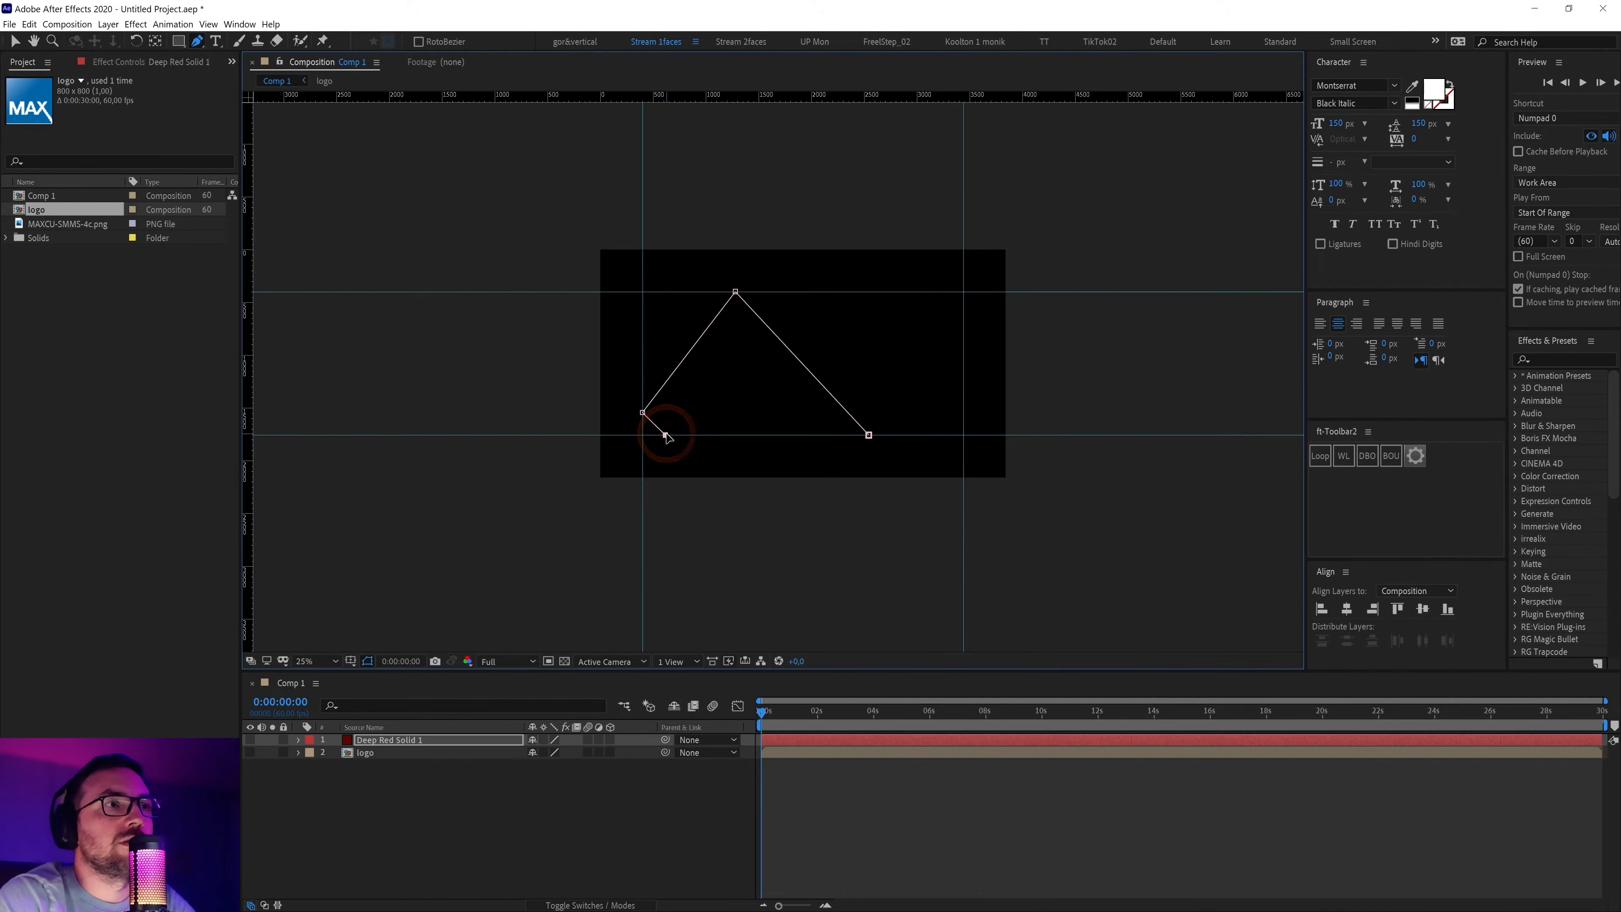
{"action": "left_click_drag", "start_coordinate": [835, 305], "coordinate": [821, 296]}
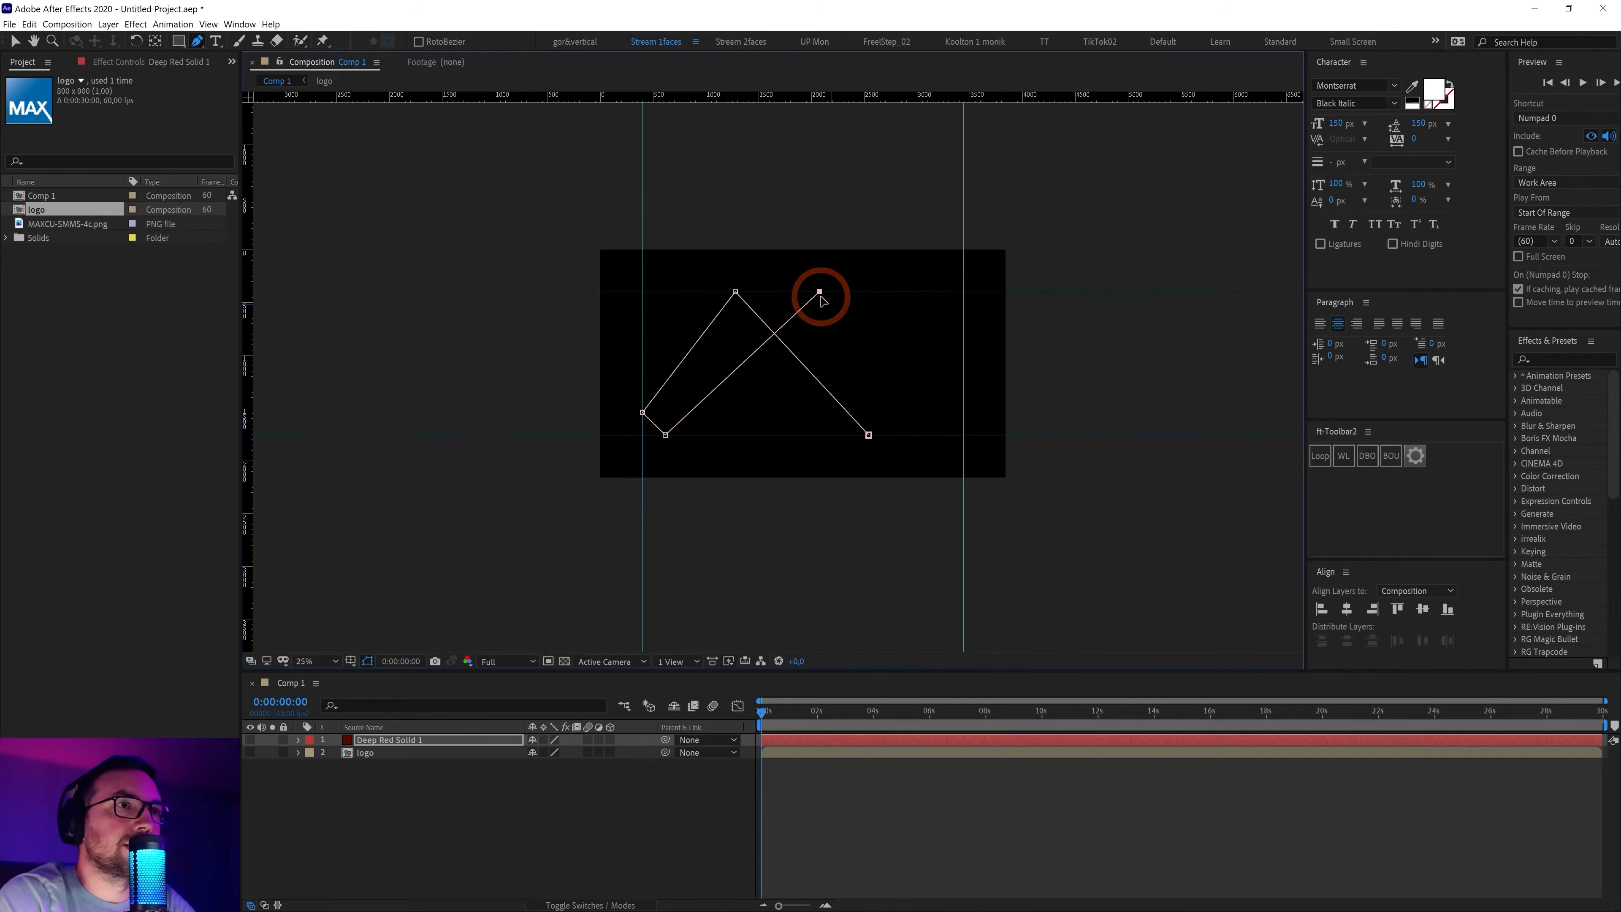
{"action": "key", "text": "alt+Tab"}
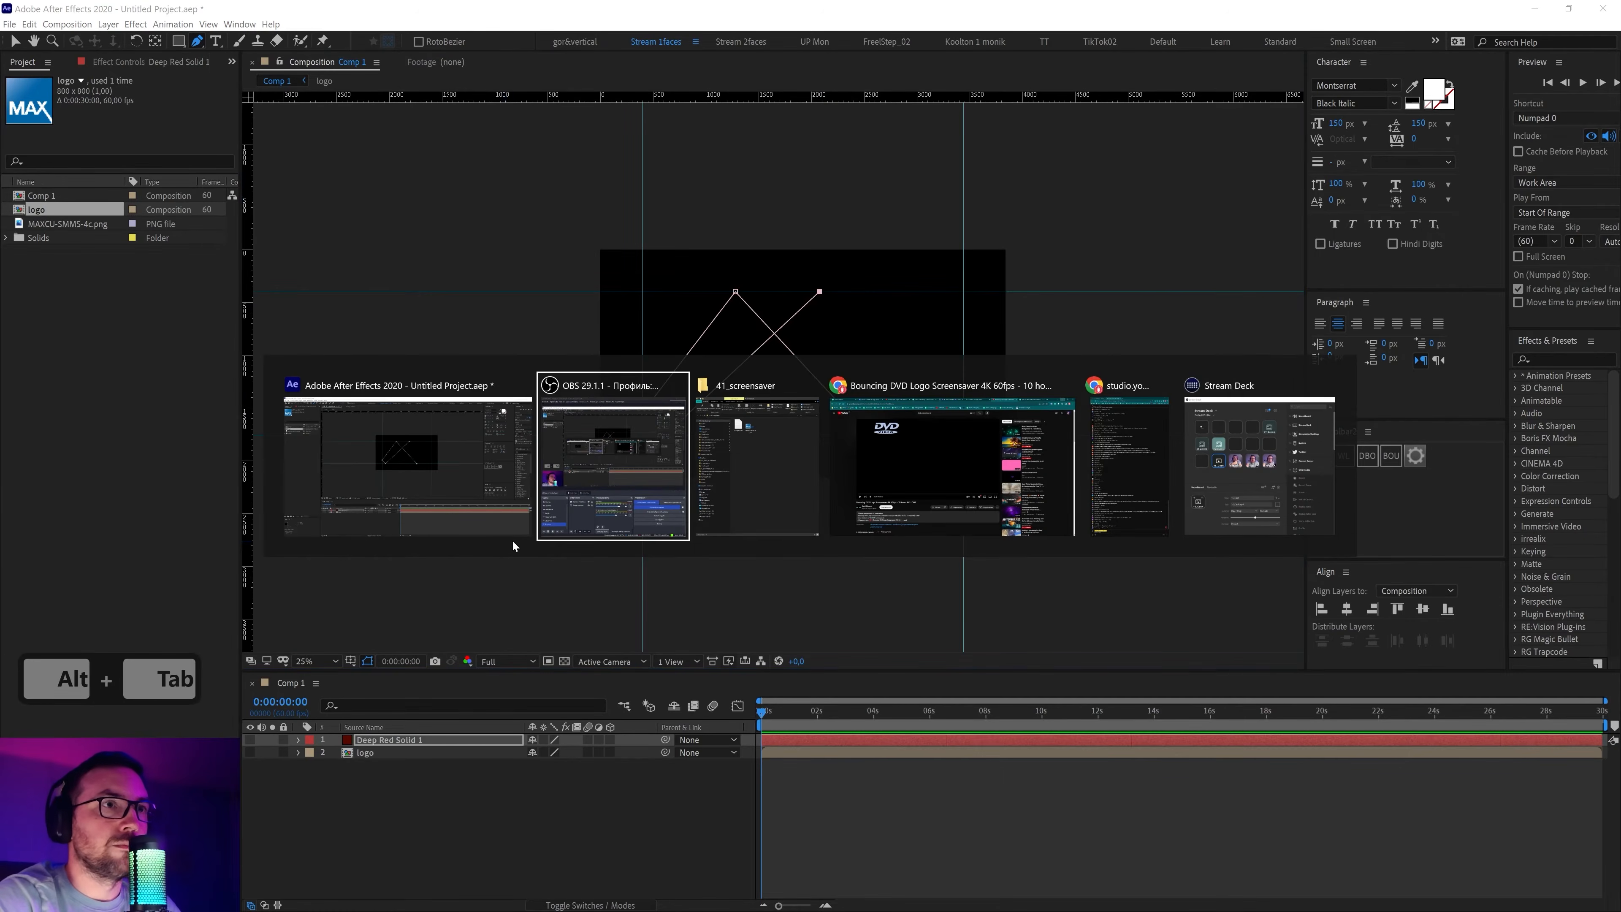
{"action": "key", "text": "alt+Tab"}
{"action": "key", "text": "alt+Tab"}
{"action": "left_click", "coordinate": [671, 371]}
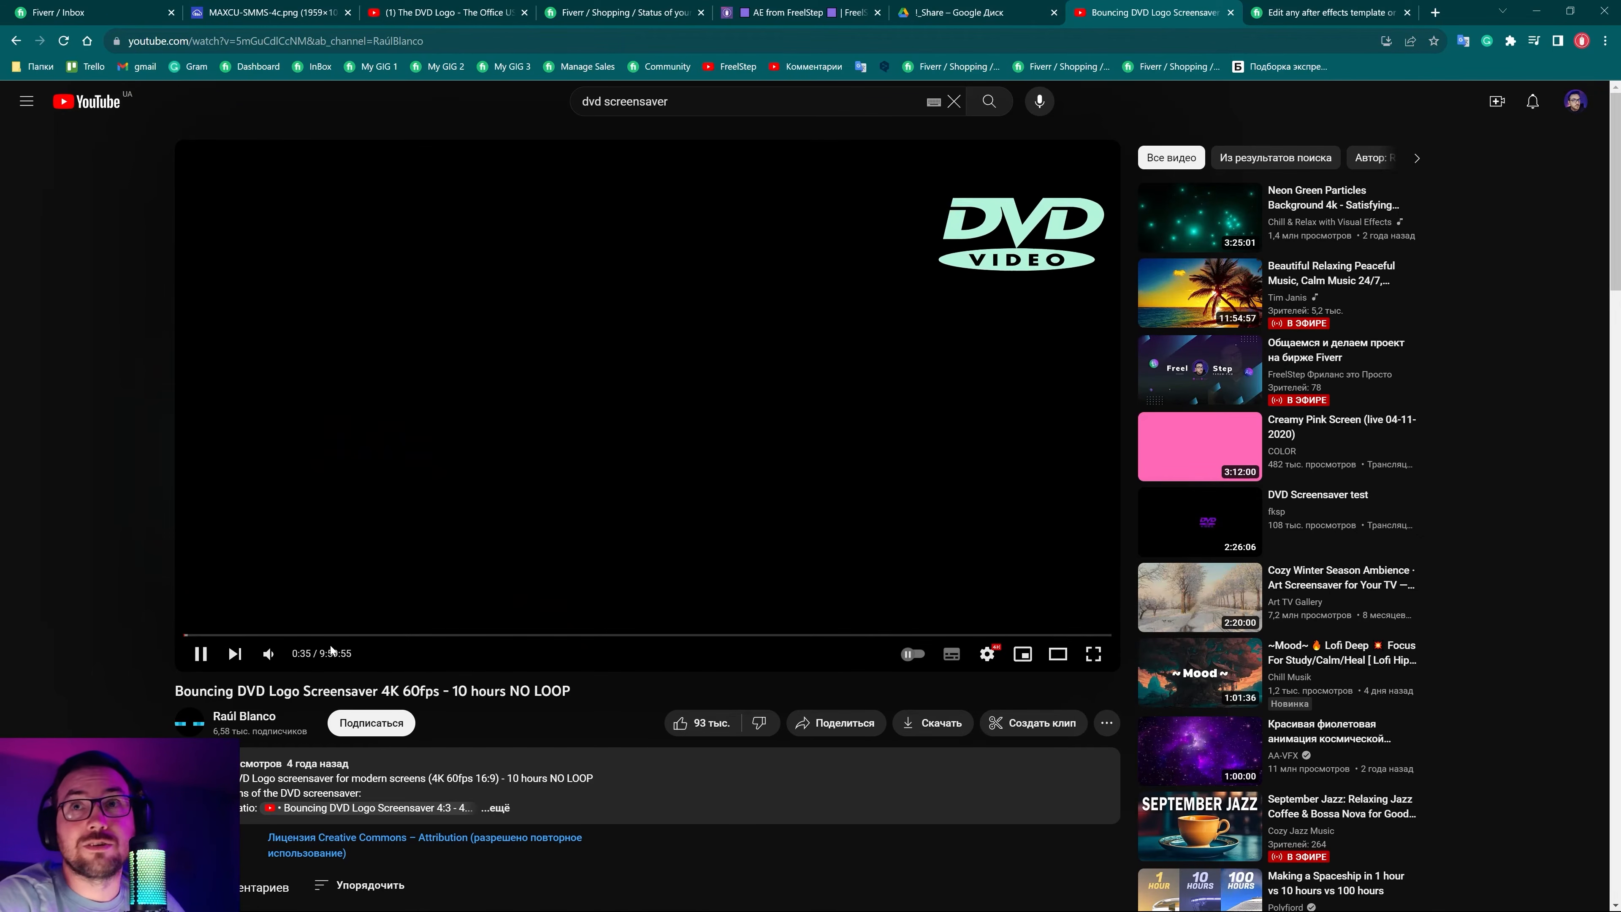
{"action": "left_click", "coordinate": [1537, 11]}
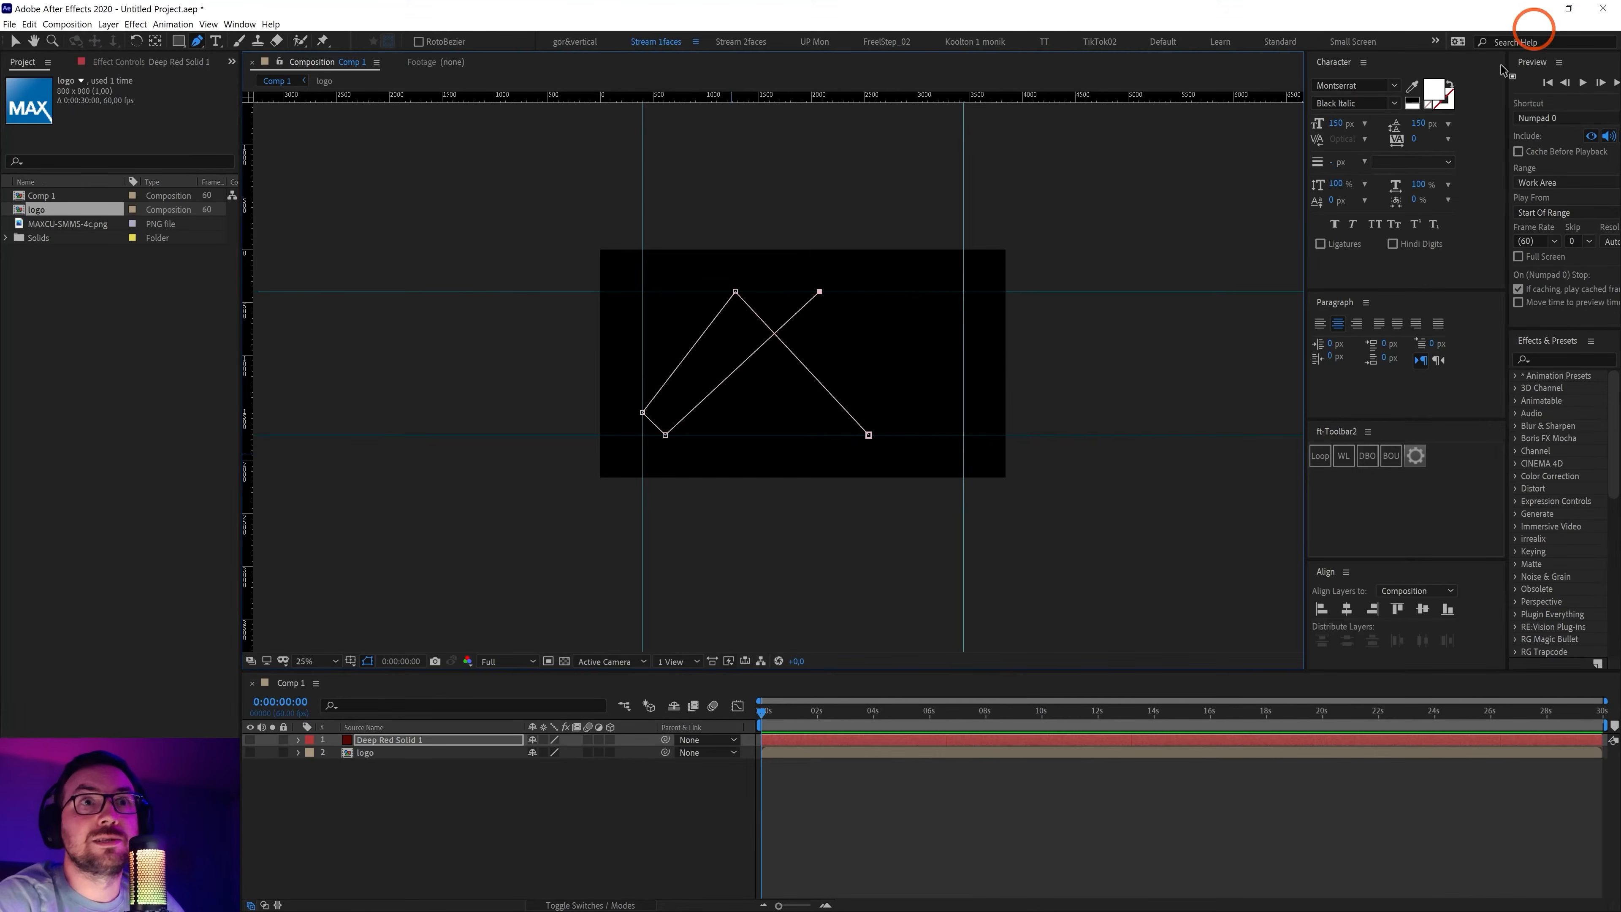
Try shifting the top-right point and extending the path, then undo those edits
{"action": "left_click", "coordinate": [822, 294]}
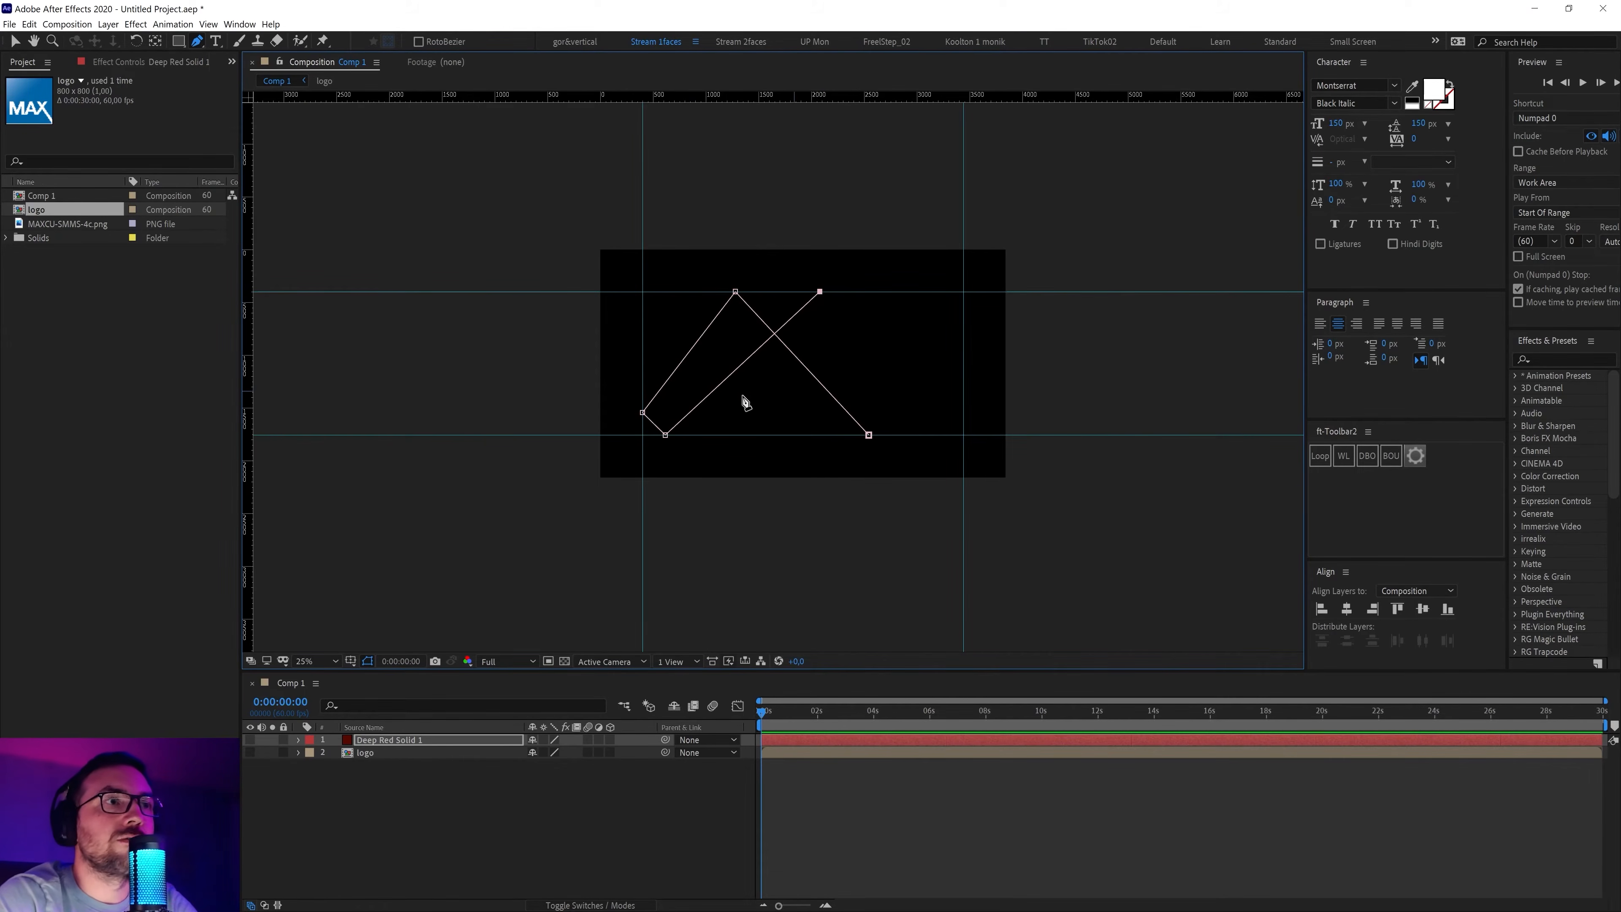
{"action": "left_click_drag", "start_coordinate": [822, 292], "coordinate": [755, 292]}
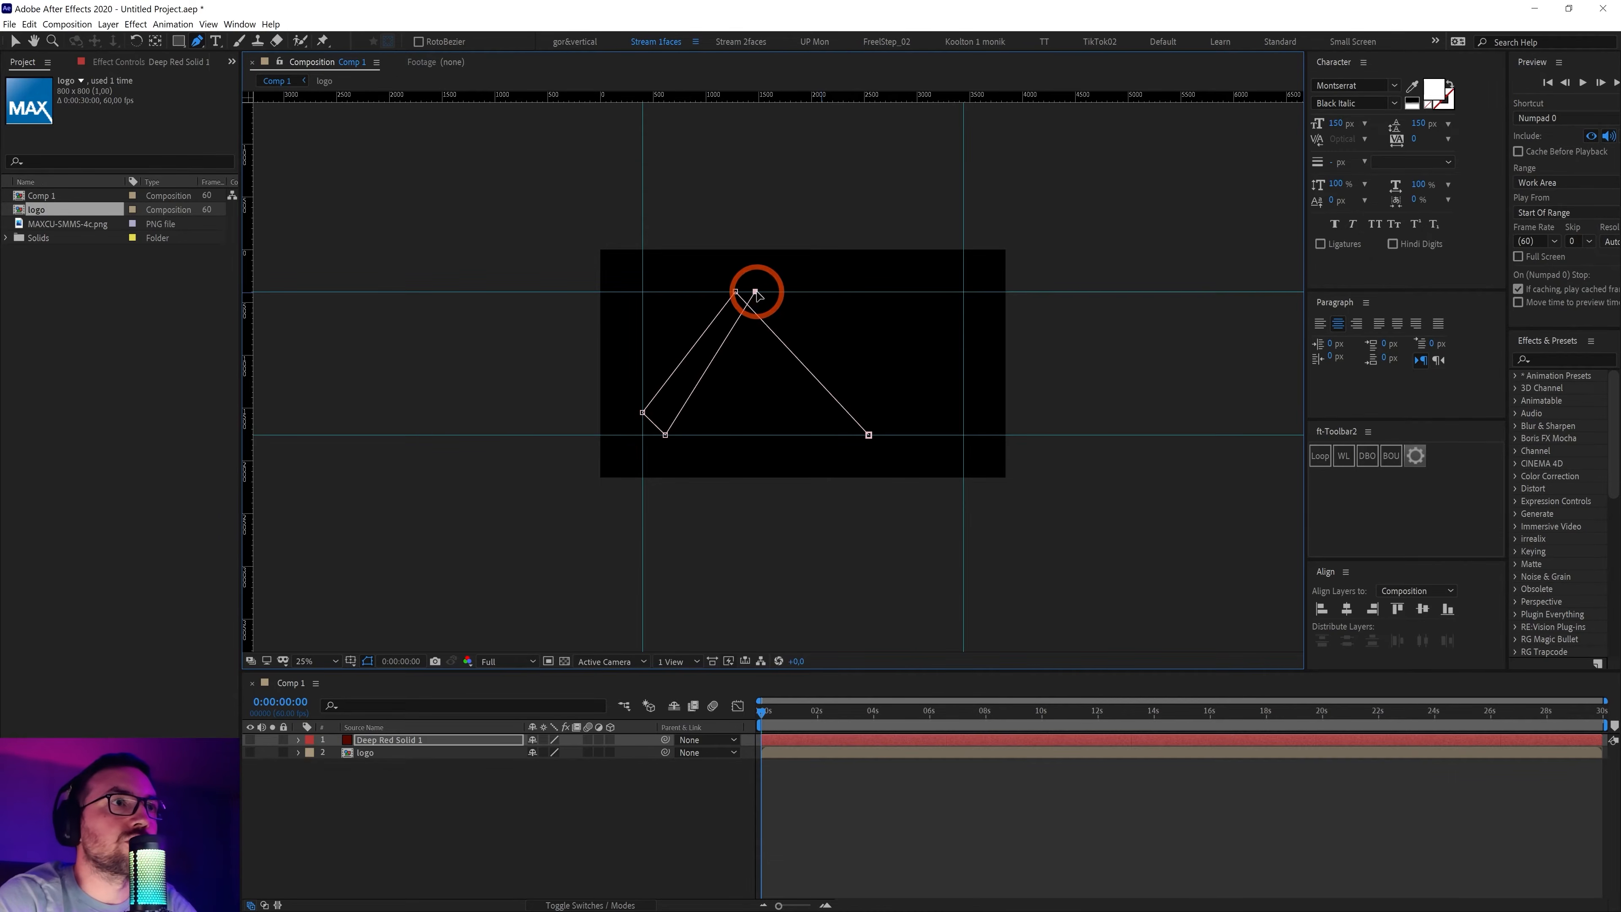
{"action": "left_click", "coordinate": [785, 435]}
{"action": "left_click", "coordinate": [824, 312]}
{"action": "left_click_drag", "start_coordinate": [826, 311], "coordinate": [830, 292]}
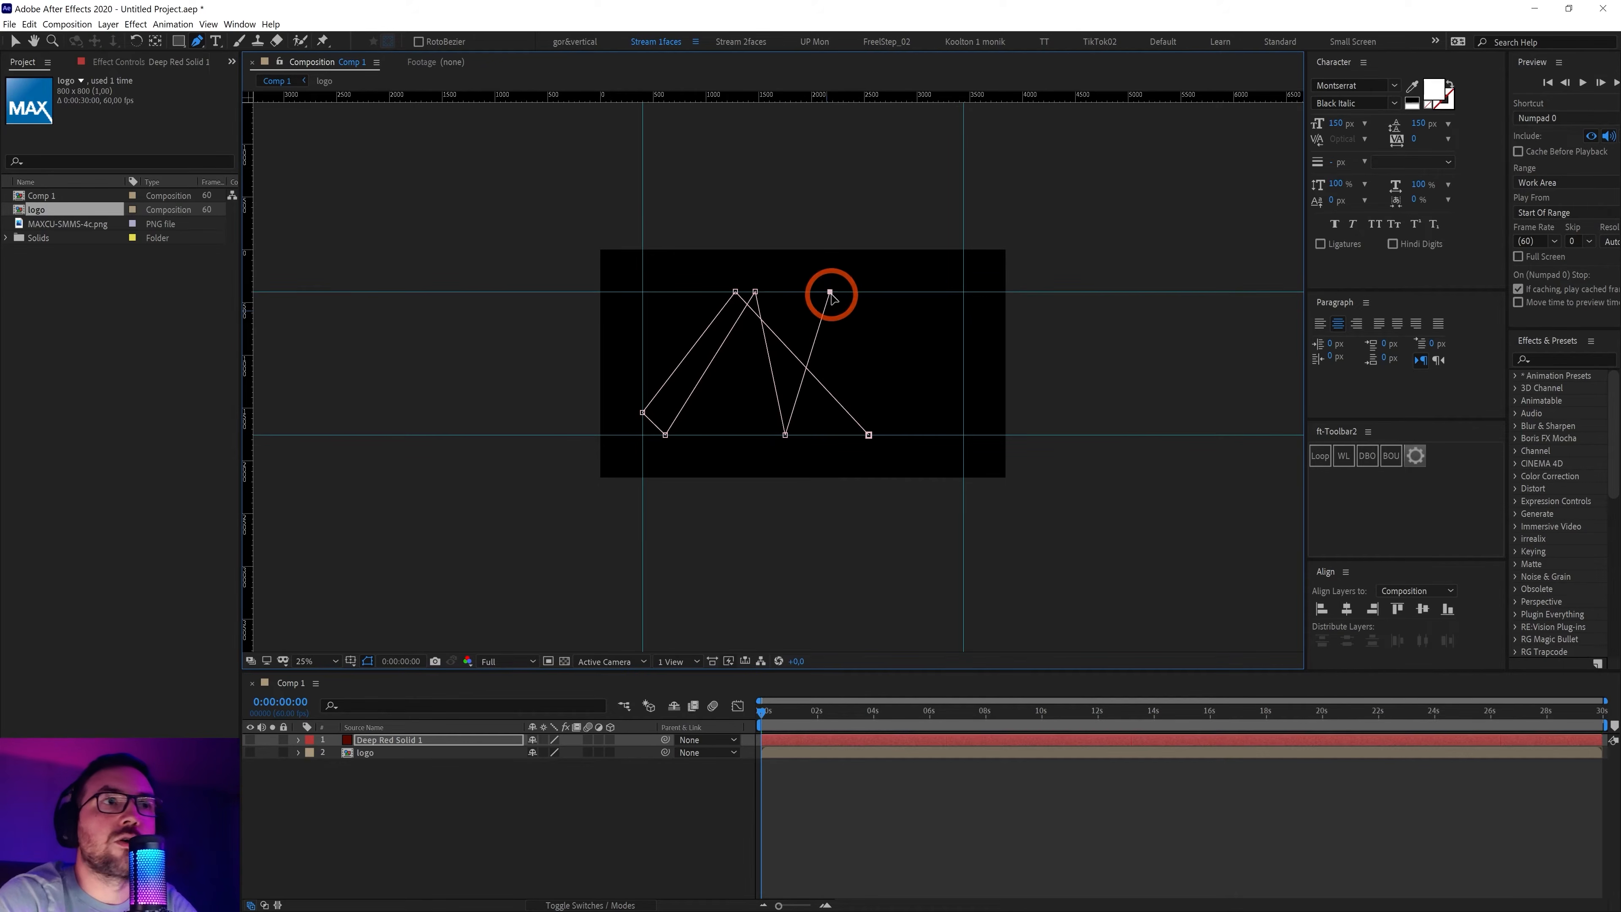
{"action": "key", "text": "ctrl+z"}
{"action": "key", "text": "ctrl+z"}
{"action": "key", "text": "ctrl+z"}
{"action": "key", "text": "ctrl+z"}
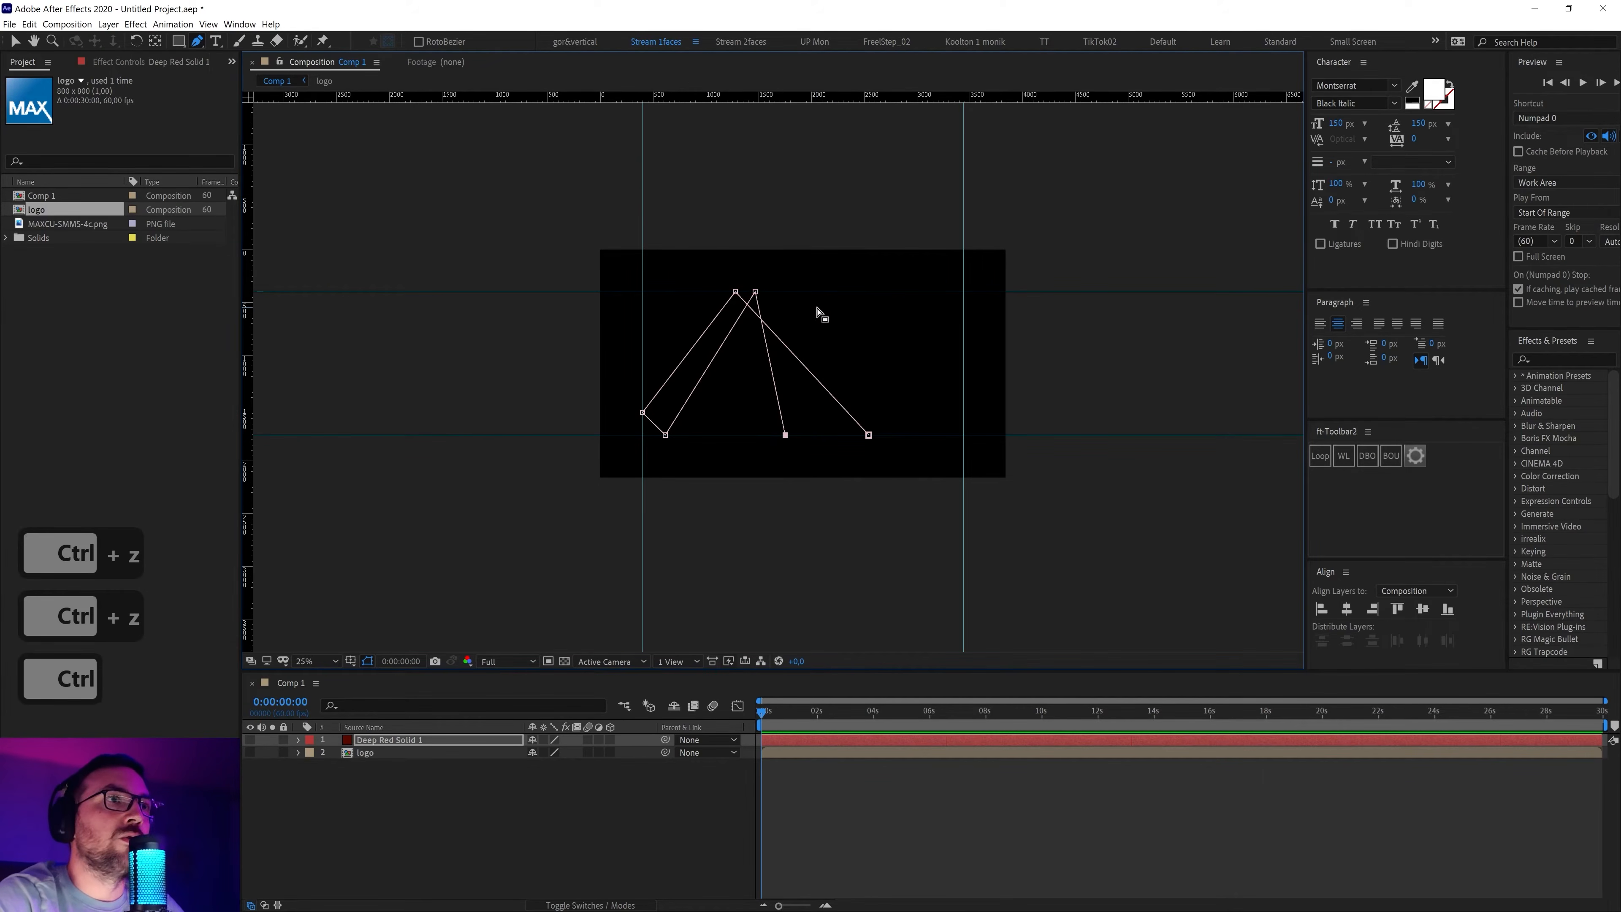
{"action": "key", "text": "ctrl+z"}
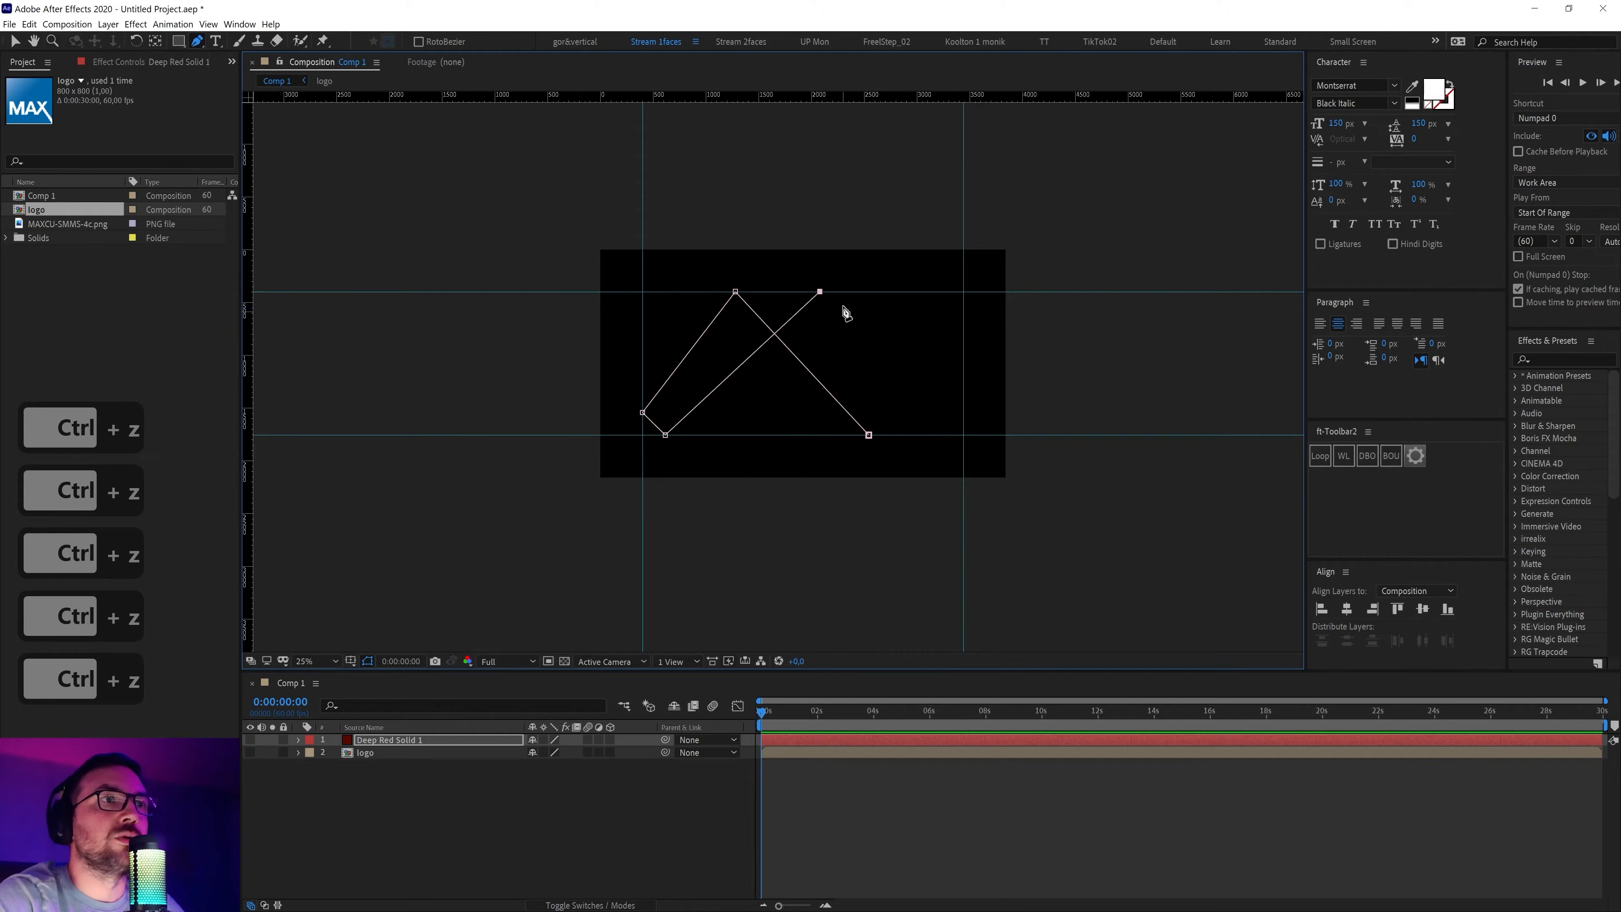
Add mask points snapped to the right, upper-left, left, lower and top guides
{"action": "left_click", "coordinate": [945, 355]}
{"action": "left_click_drag", "start_coordinate": [945, 355], "coordinate": [825, 441]}
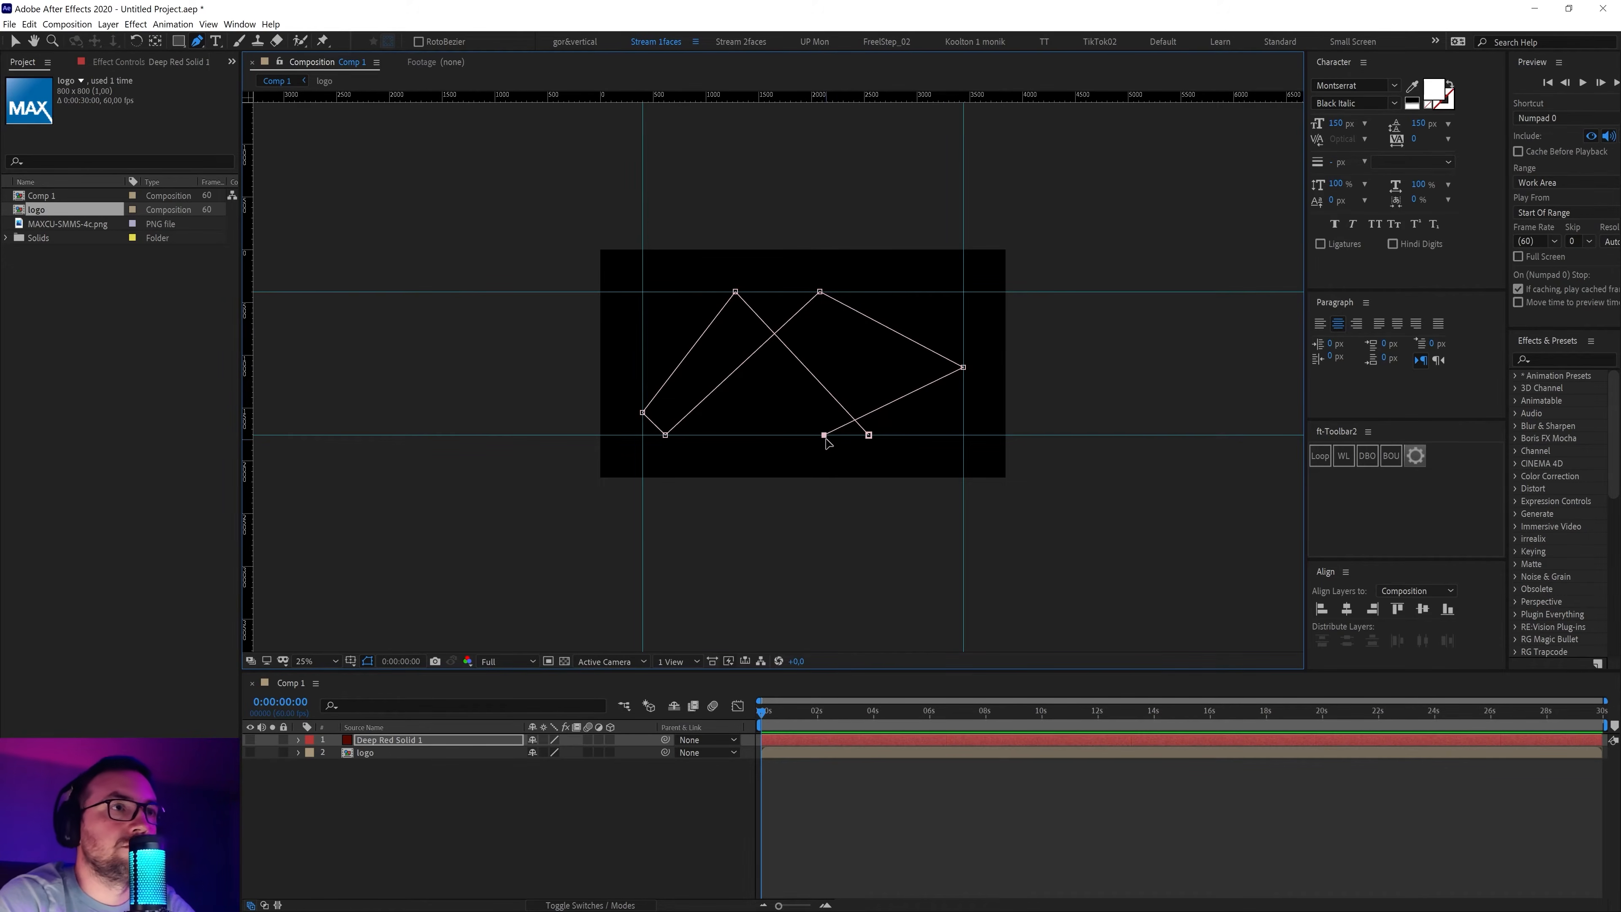
{"action": "left_click_drag", "start_coordinate": [739, 349], "coordinate": [689, 292]}
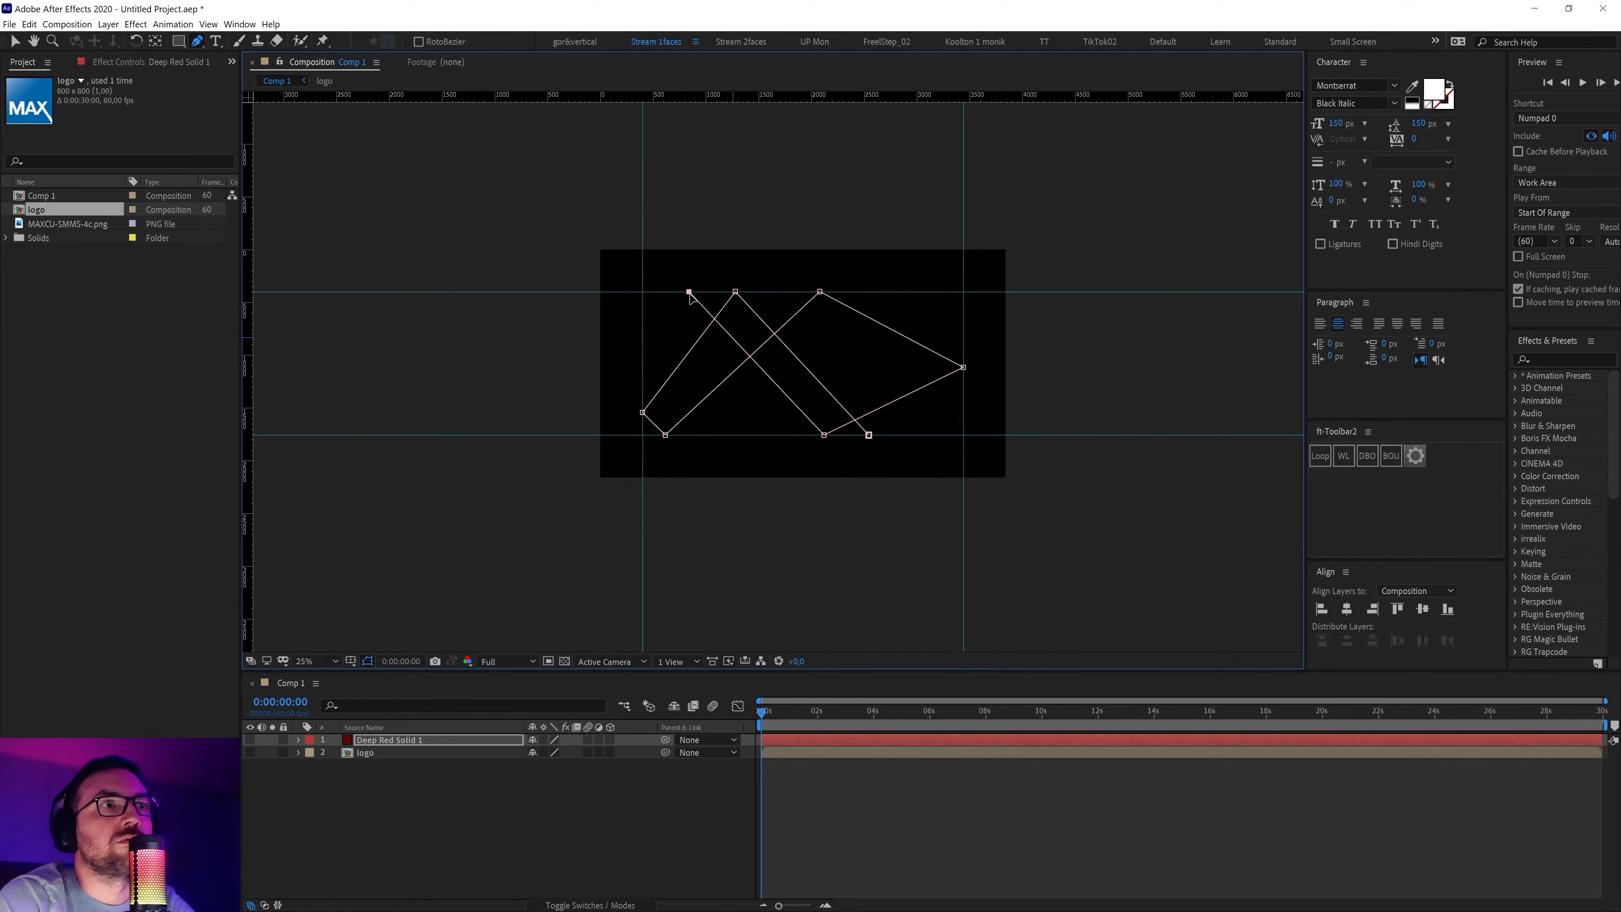
{"action": "left_click", "coordinate": [655, 327]}
{"action": "left_click_drag", "start_coordinate": [655, 327], "coordinate": [644, 328]}
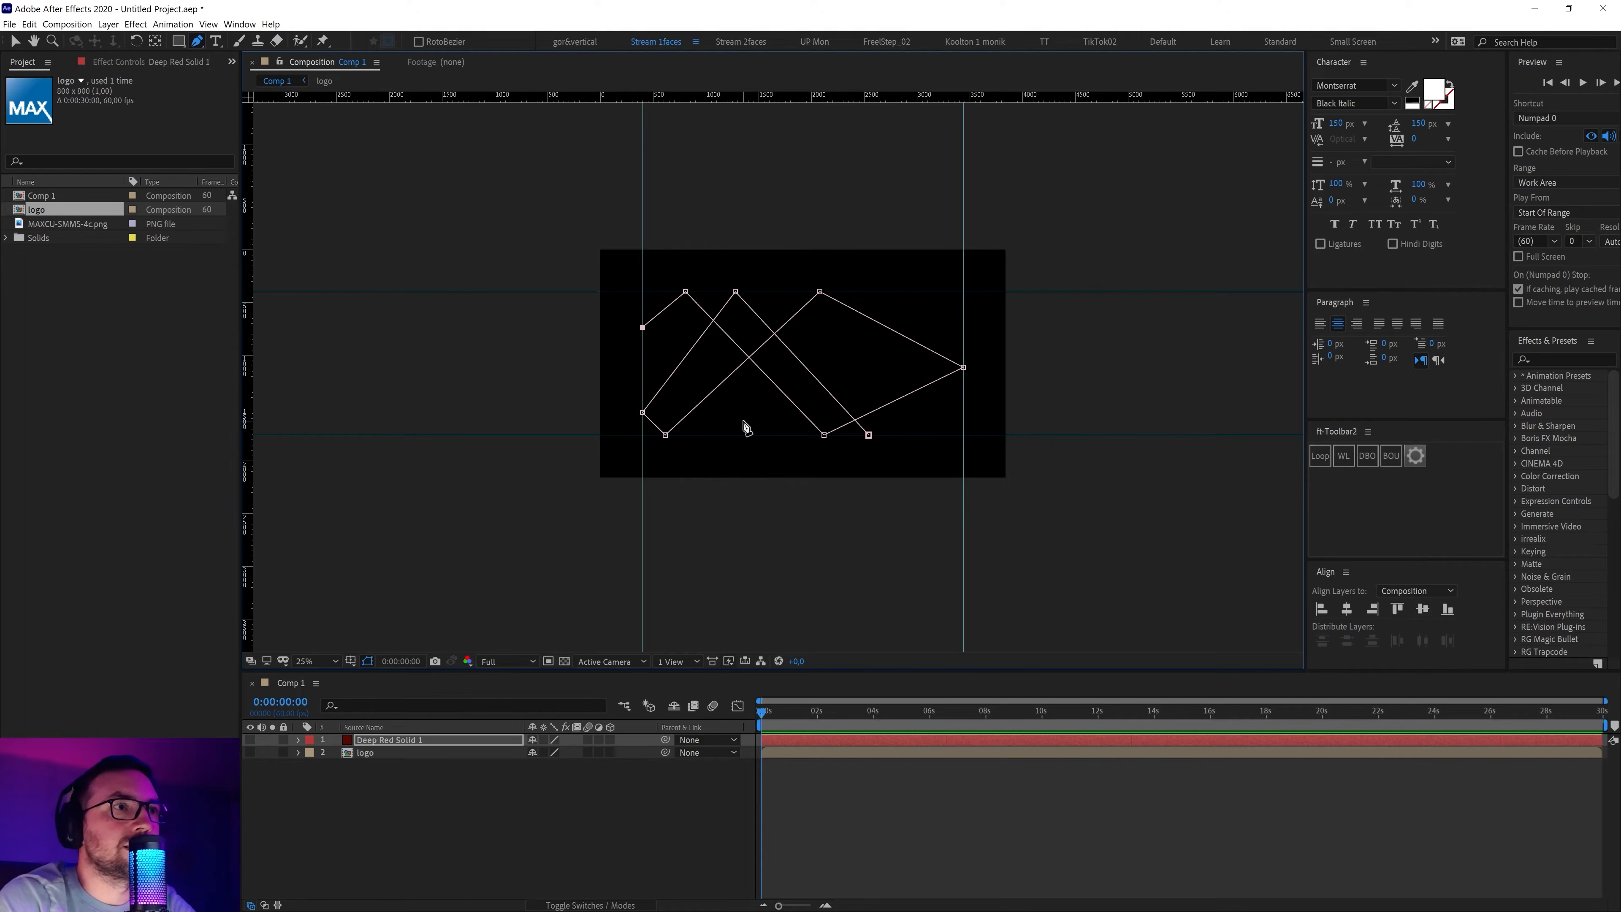
{"action": "left_click", "coordinate": [723, 420]}
{"action": "left_click_drag", "start_coordinate": [723, 419], "coordinate": [733, 435]}
{"action": "left_click", "coordinate": [916, 308]}
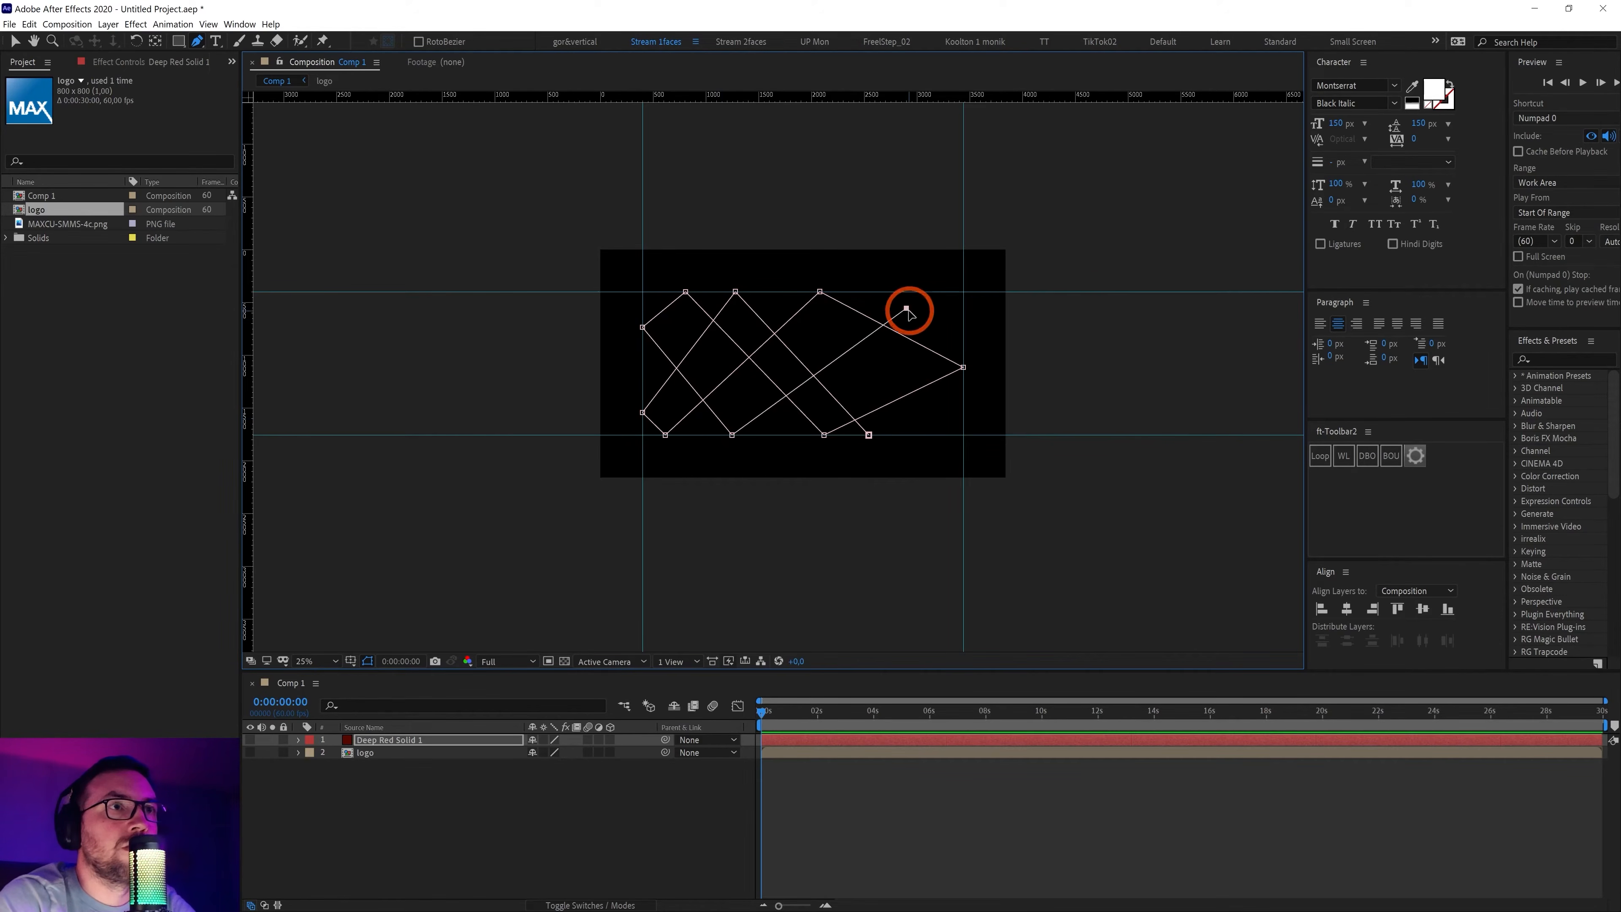
{"action": "left_click_drag", "start_coordinate": [926, 307], "coordinate": [933, 295]}
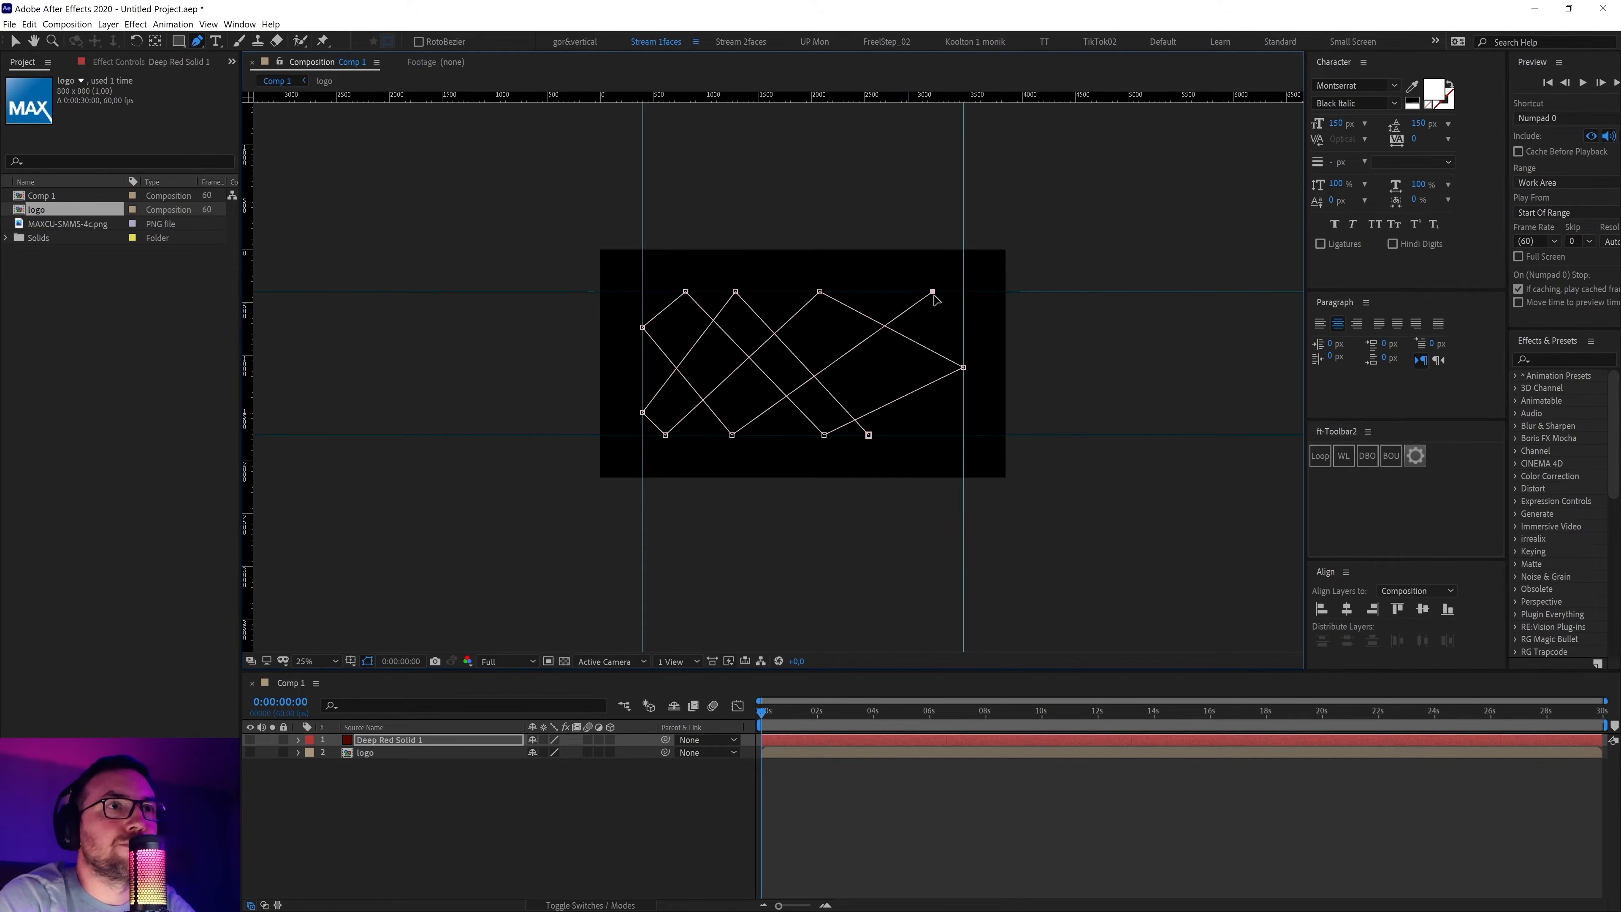
Add more zigzag points, ending with a final point angled down into the lower middle
{"action": "left_click", "coordinate": [962, 311]}
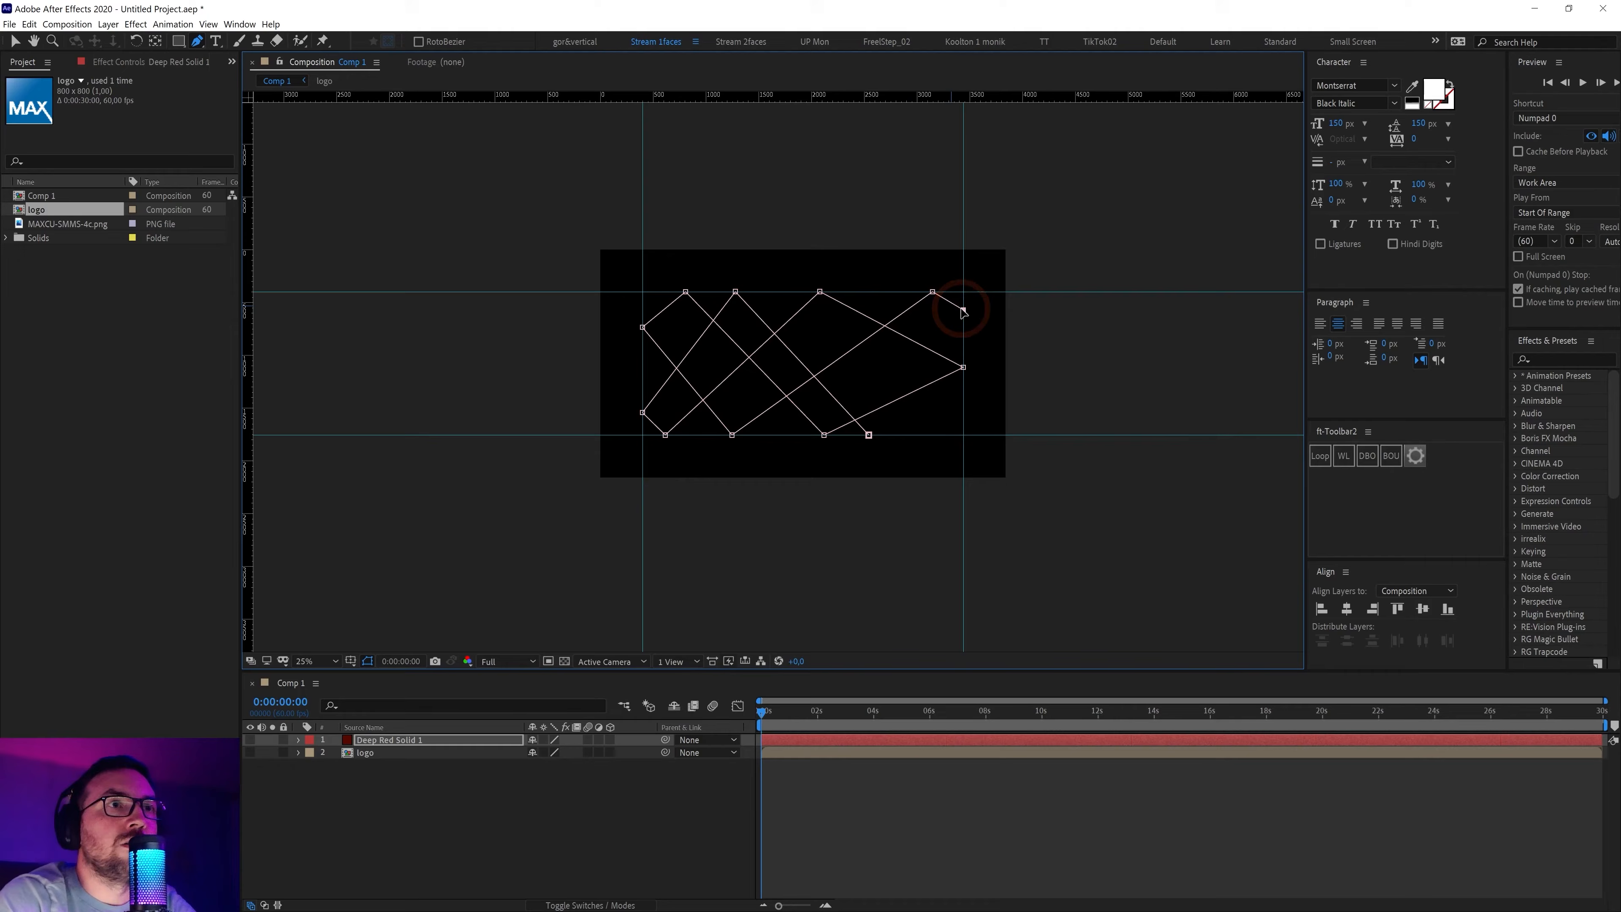
{"action": "left_click", "coordinate": [795, 433]}
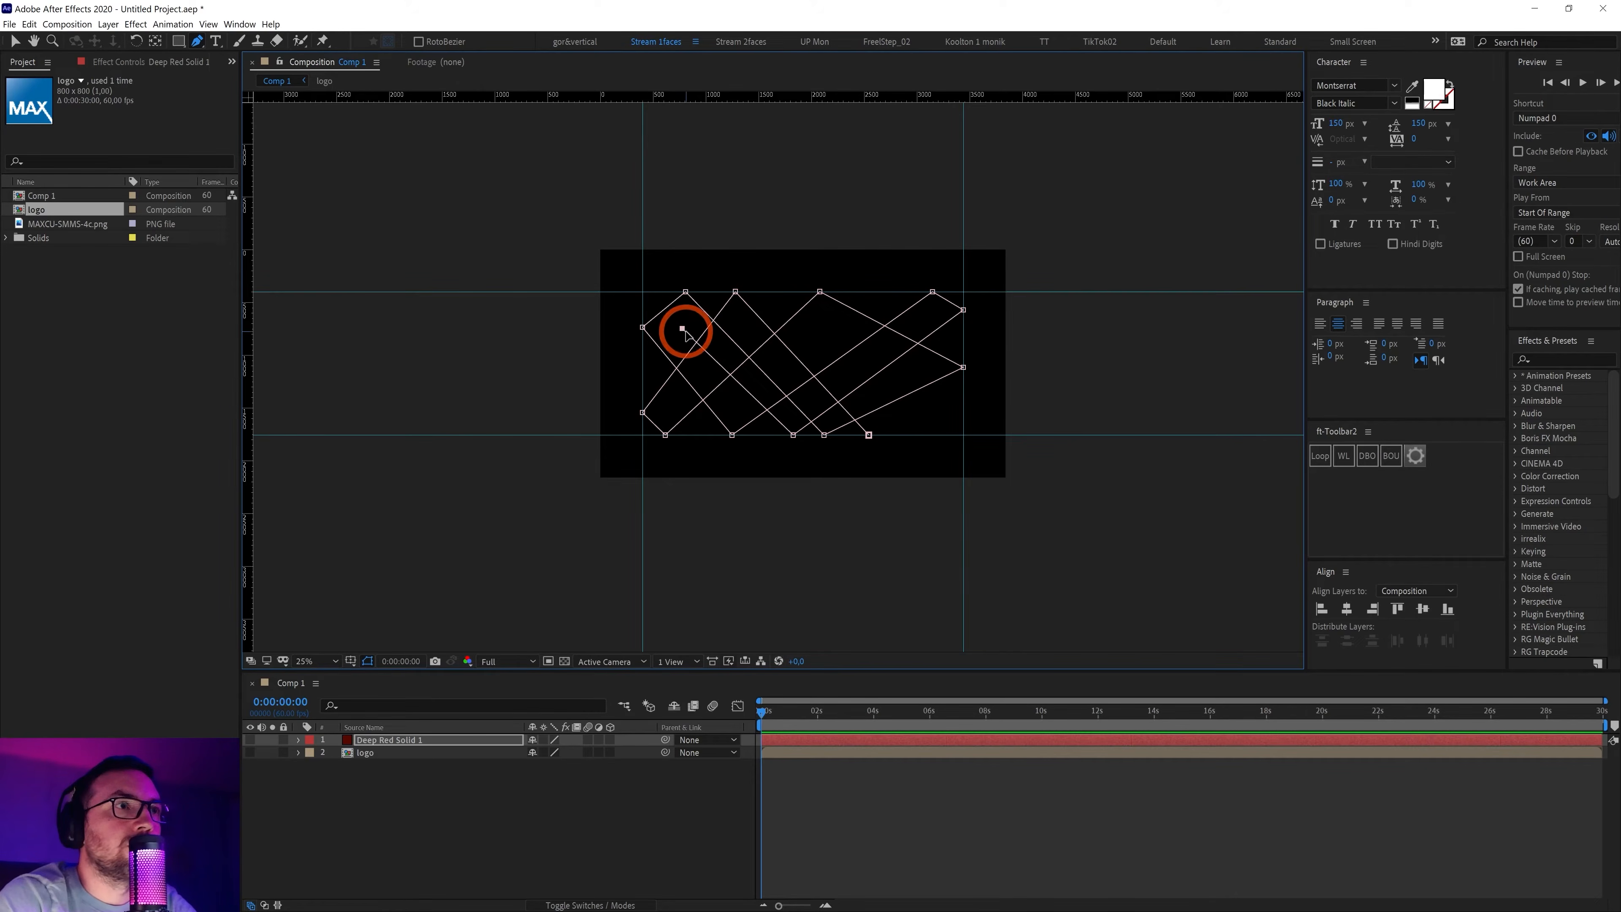
{"action": "left_click", "coordinate": [661, 292]}
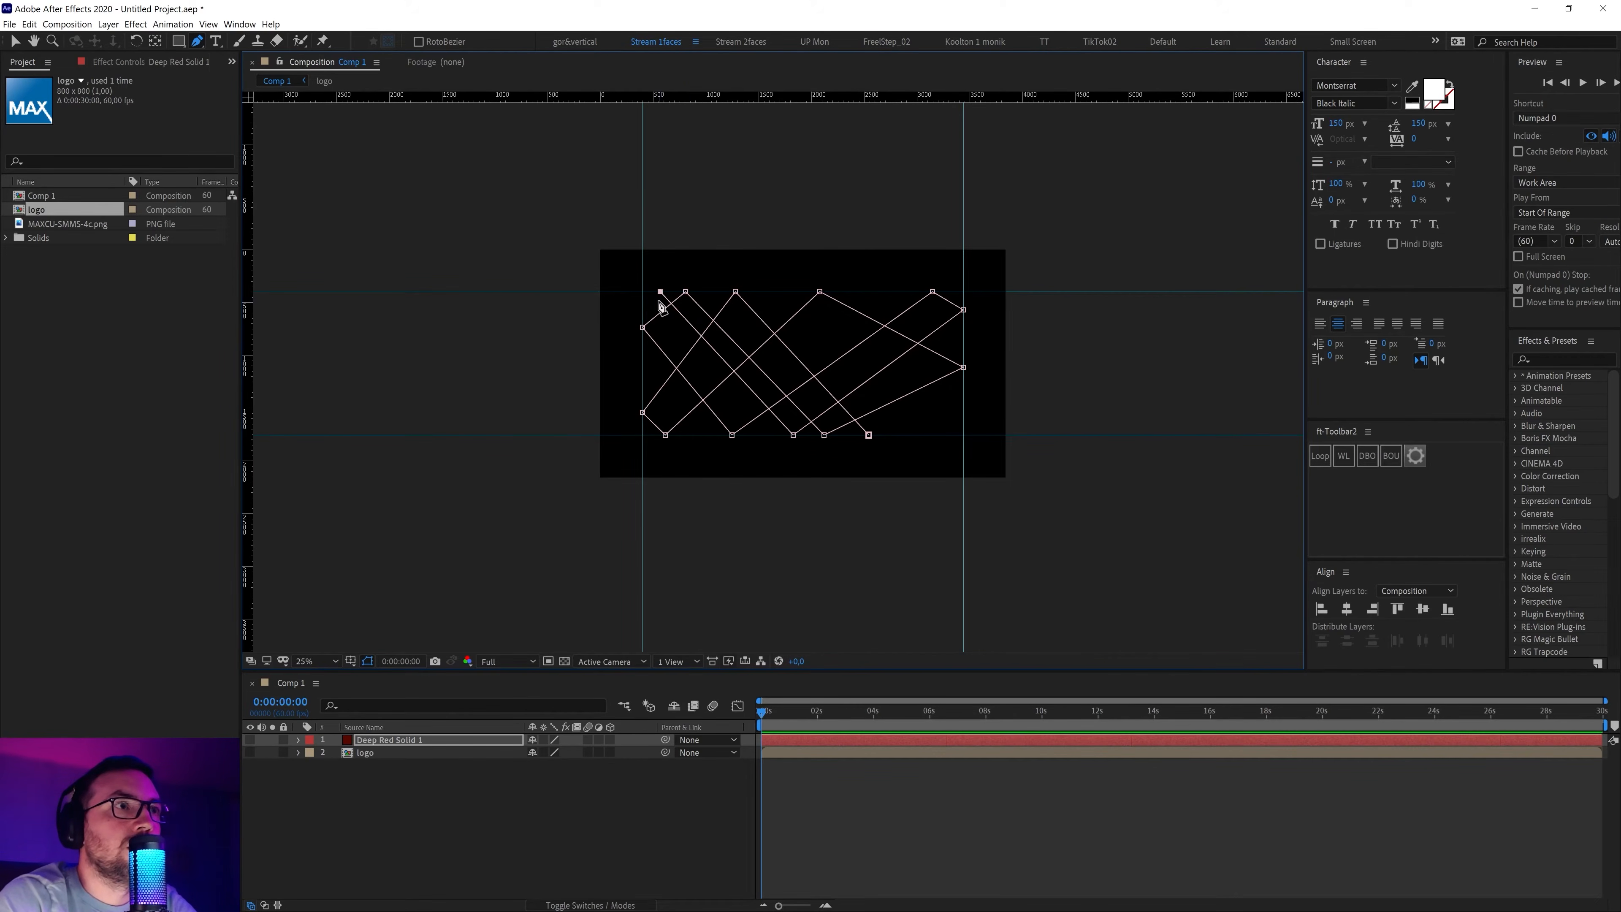
{"action": "left_click", "coordinate": [643, 306]}
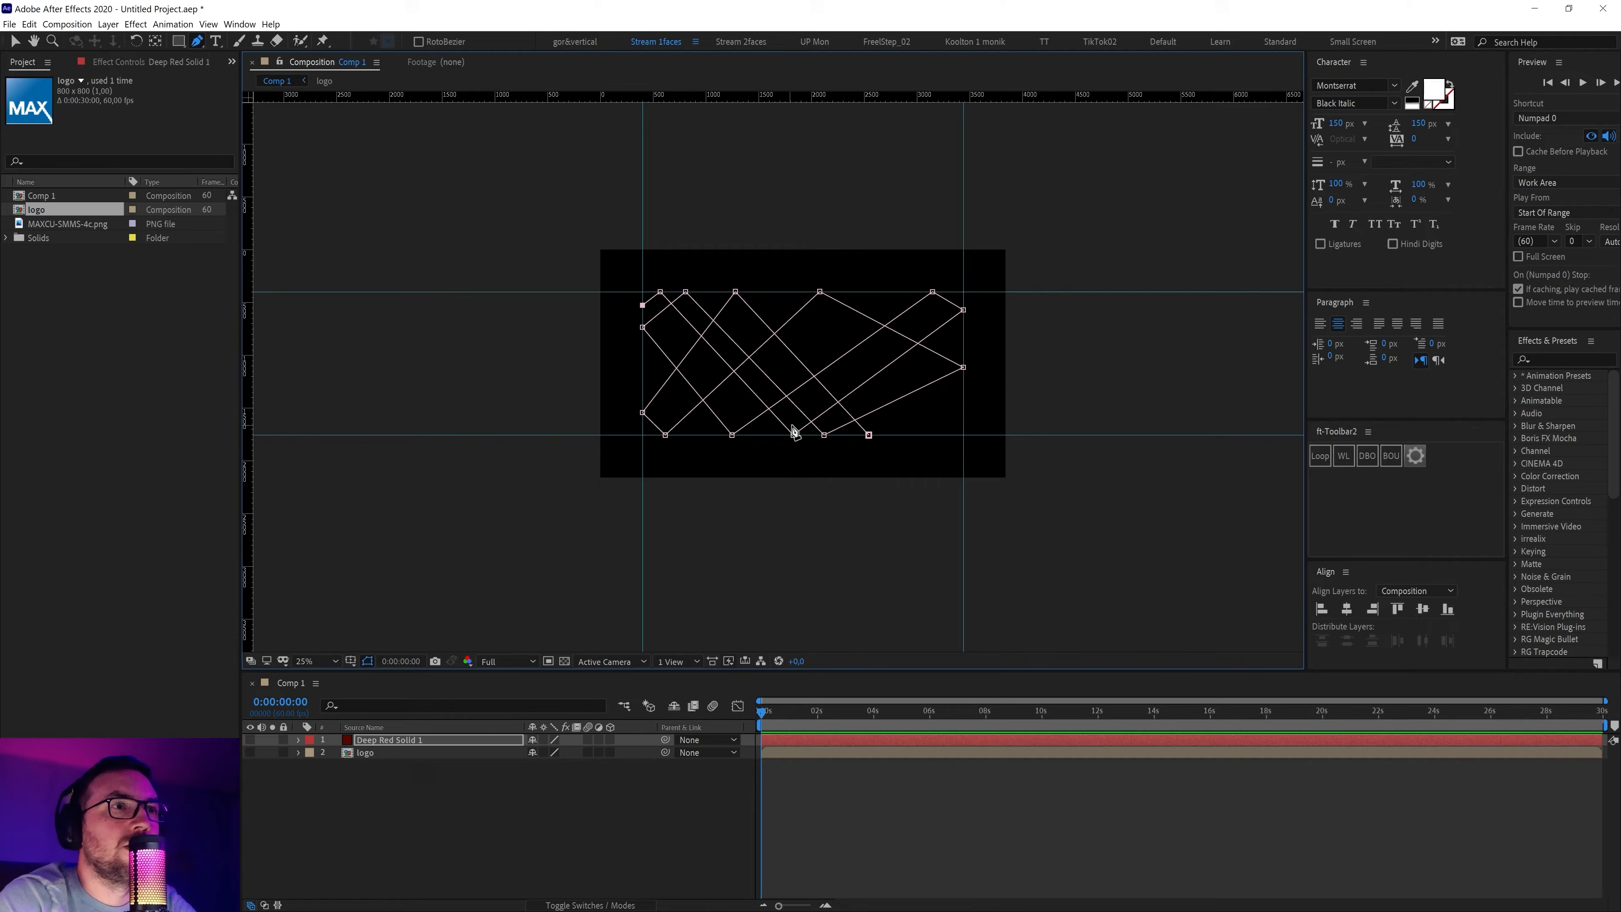
{"action": "left_click_drag", "start_coordinate": [810, 400], "coordinate": [784, 435]}
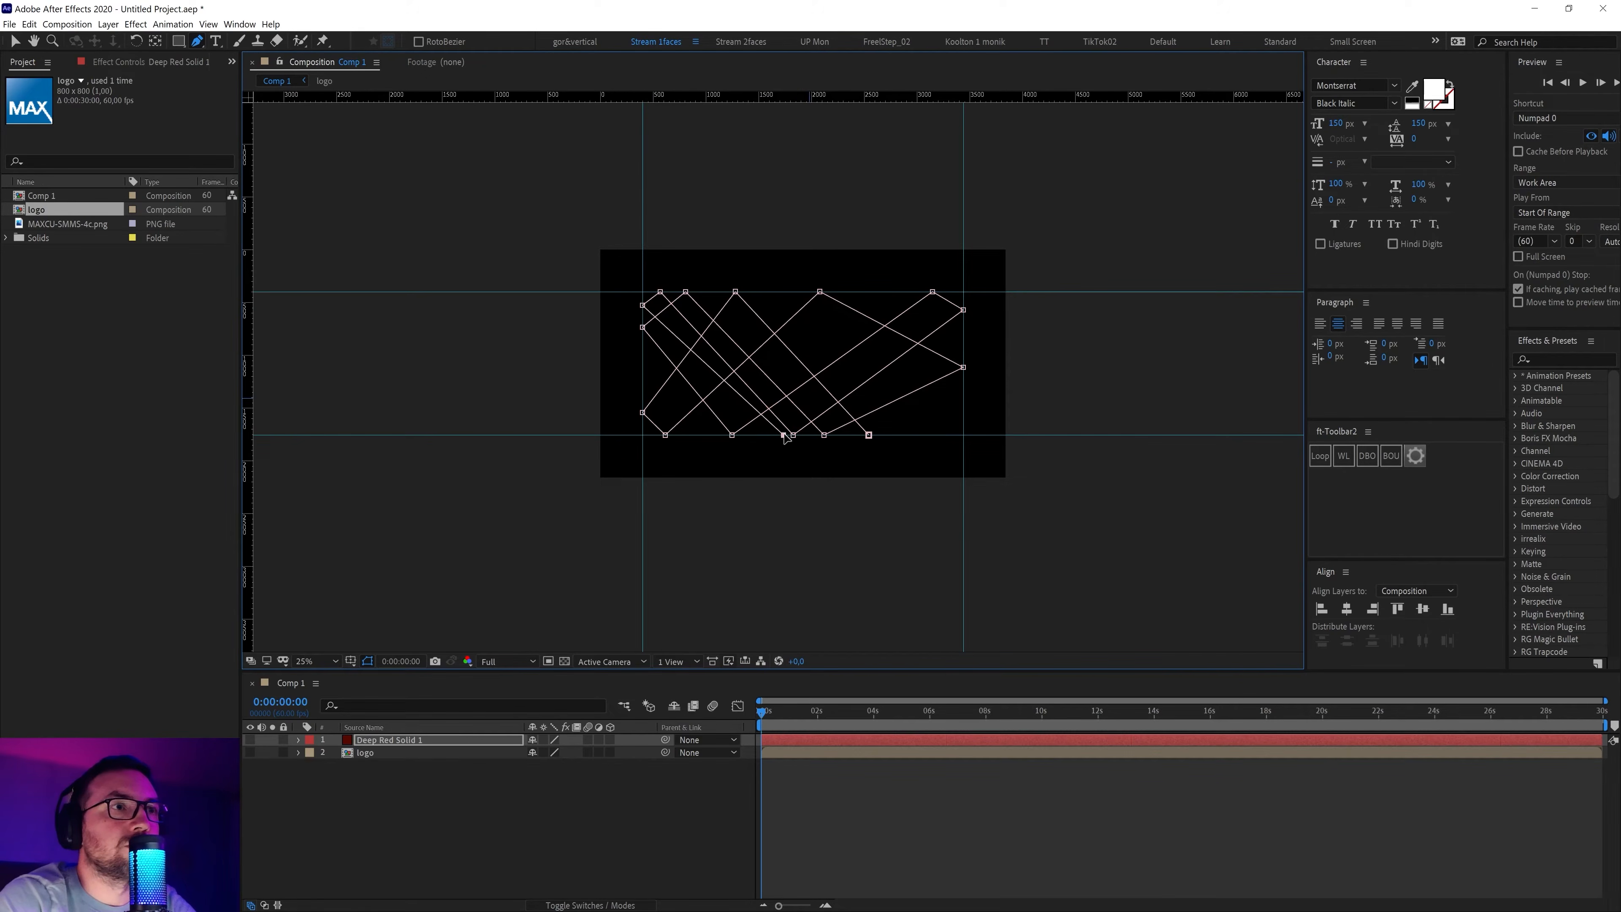
{"action": "left_click_drag", "start_coordinate": [924, 322], "coordinate": [964, 292]}
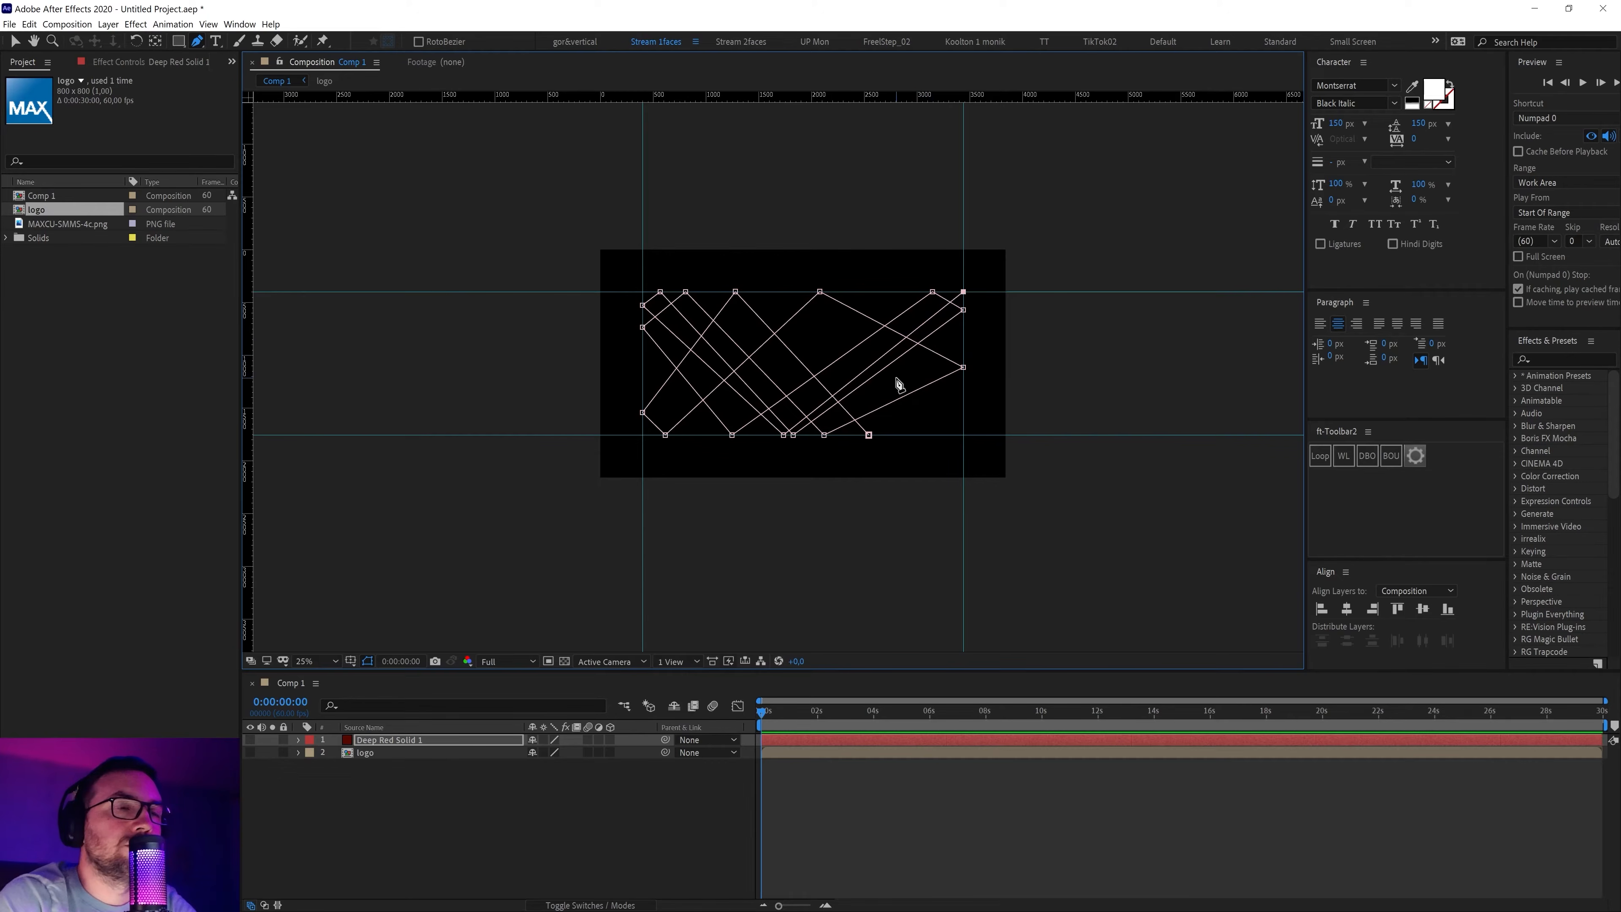
{"action": "mouse_move", "coordinate": [891, 387]}
{"action": "left_mouse_down"}
{"action": "mouse_move", "coordinate": [887, 374]}
{"action": "mouse_move", "coordinate": [870, 404]}
{"action": "left_mouse_up"}
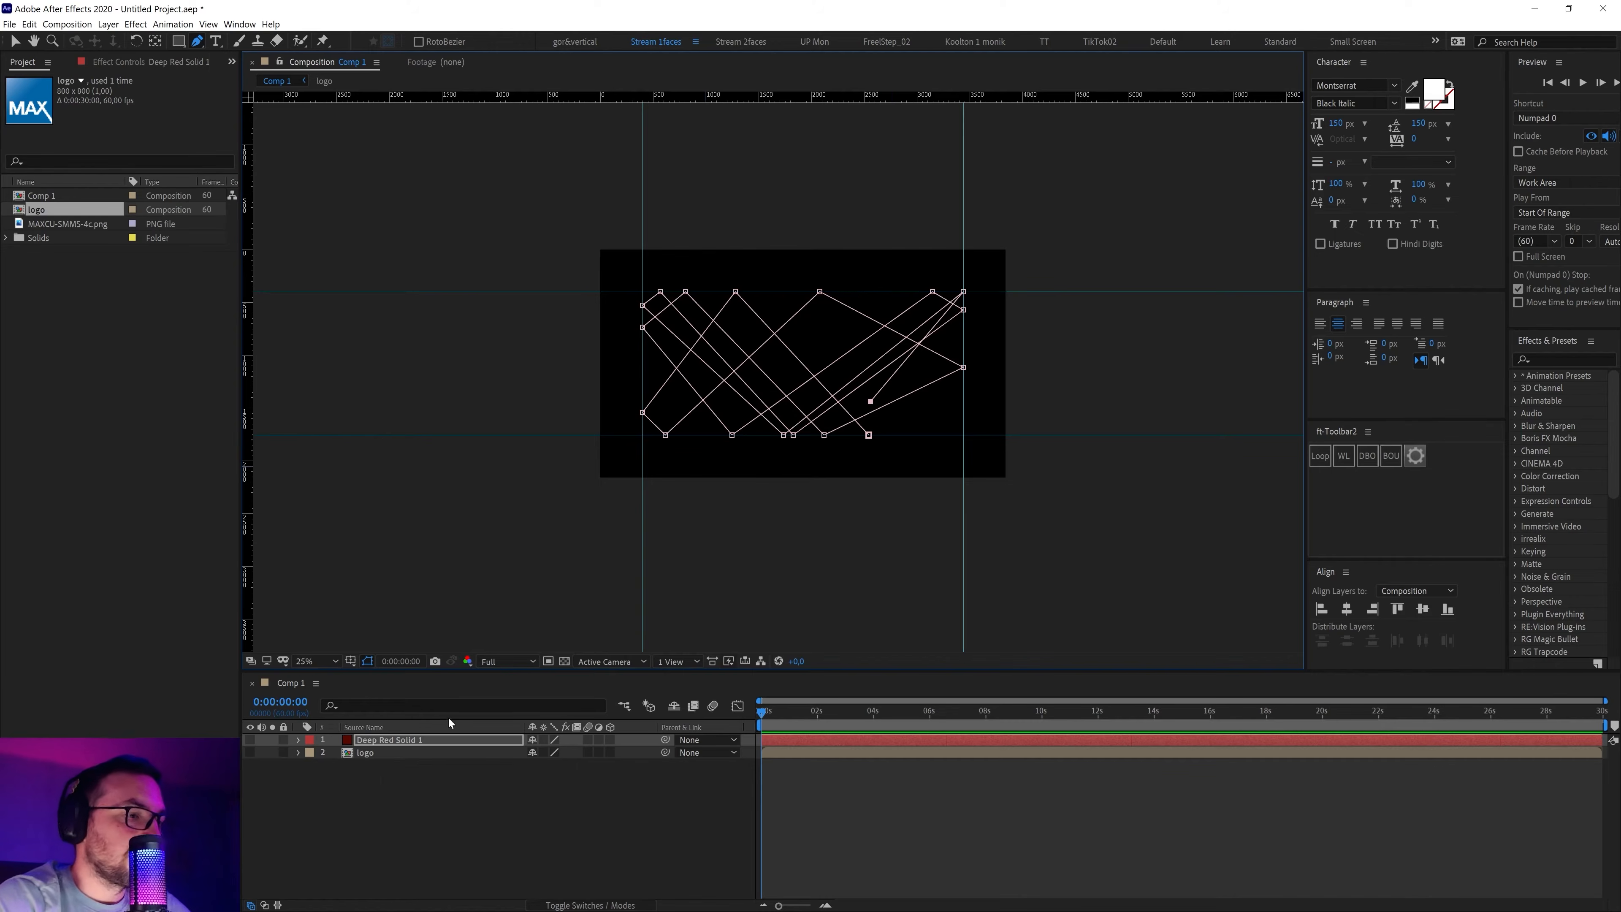
Copy the solid's Mask Path and paste it into the now-visible logo's Position property
{"action": "key", "text": "m"}
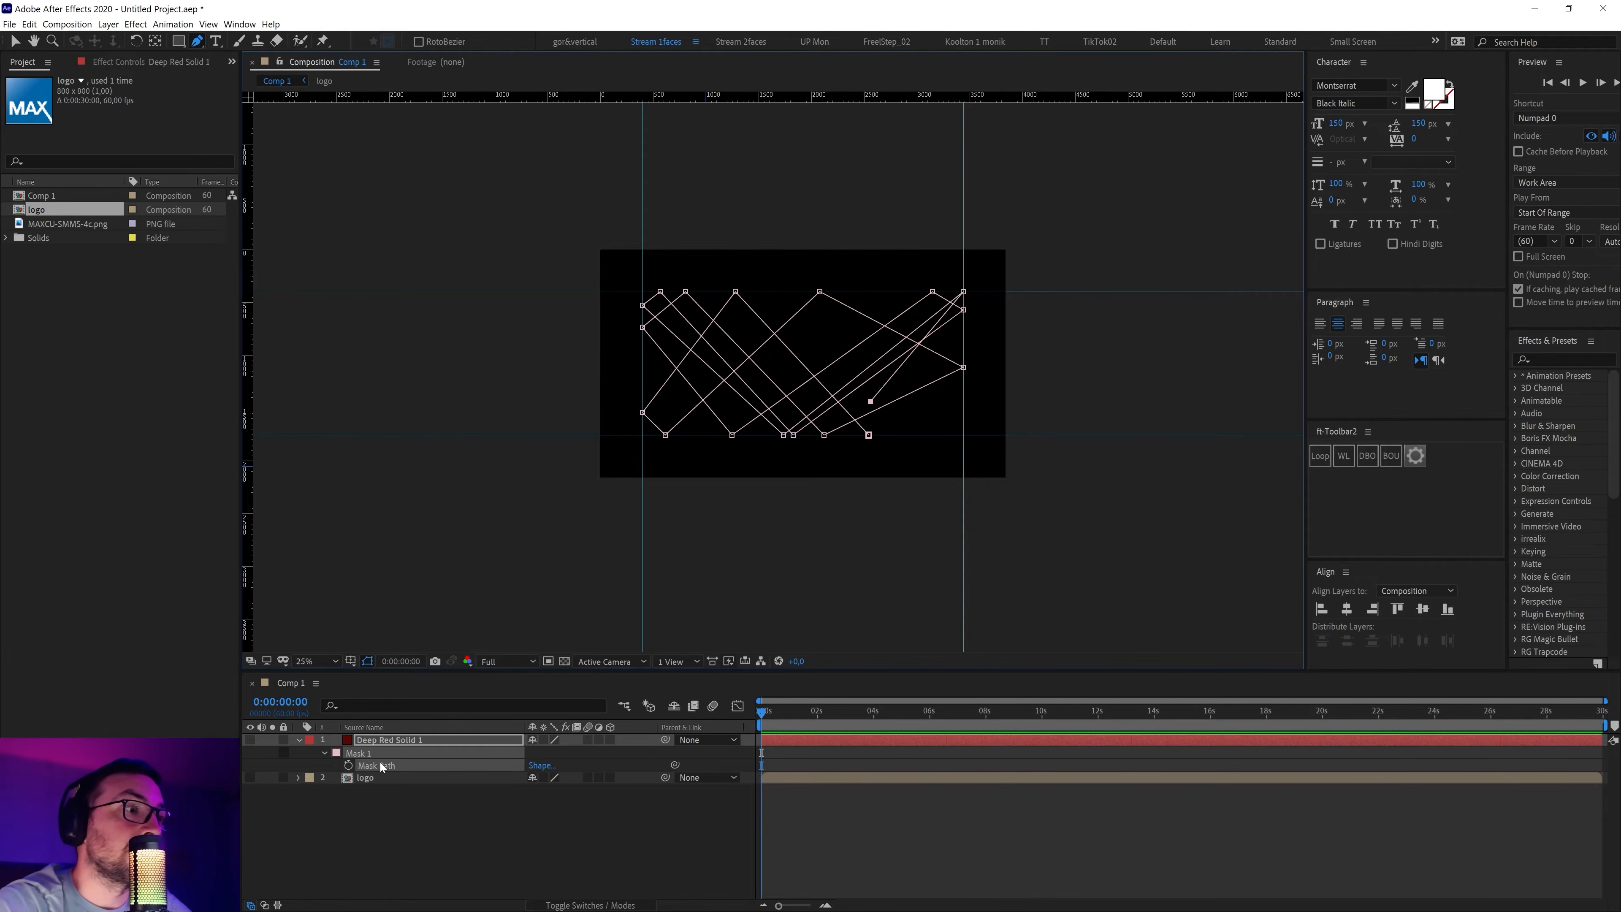
{"action": "left_click", "coordinate": [365, 810]}
{"action": "left_click", "coordinate": [383, 768]}
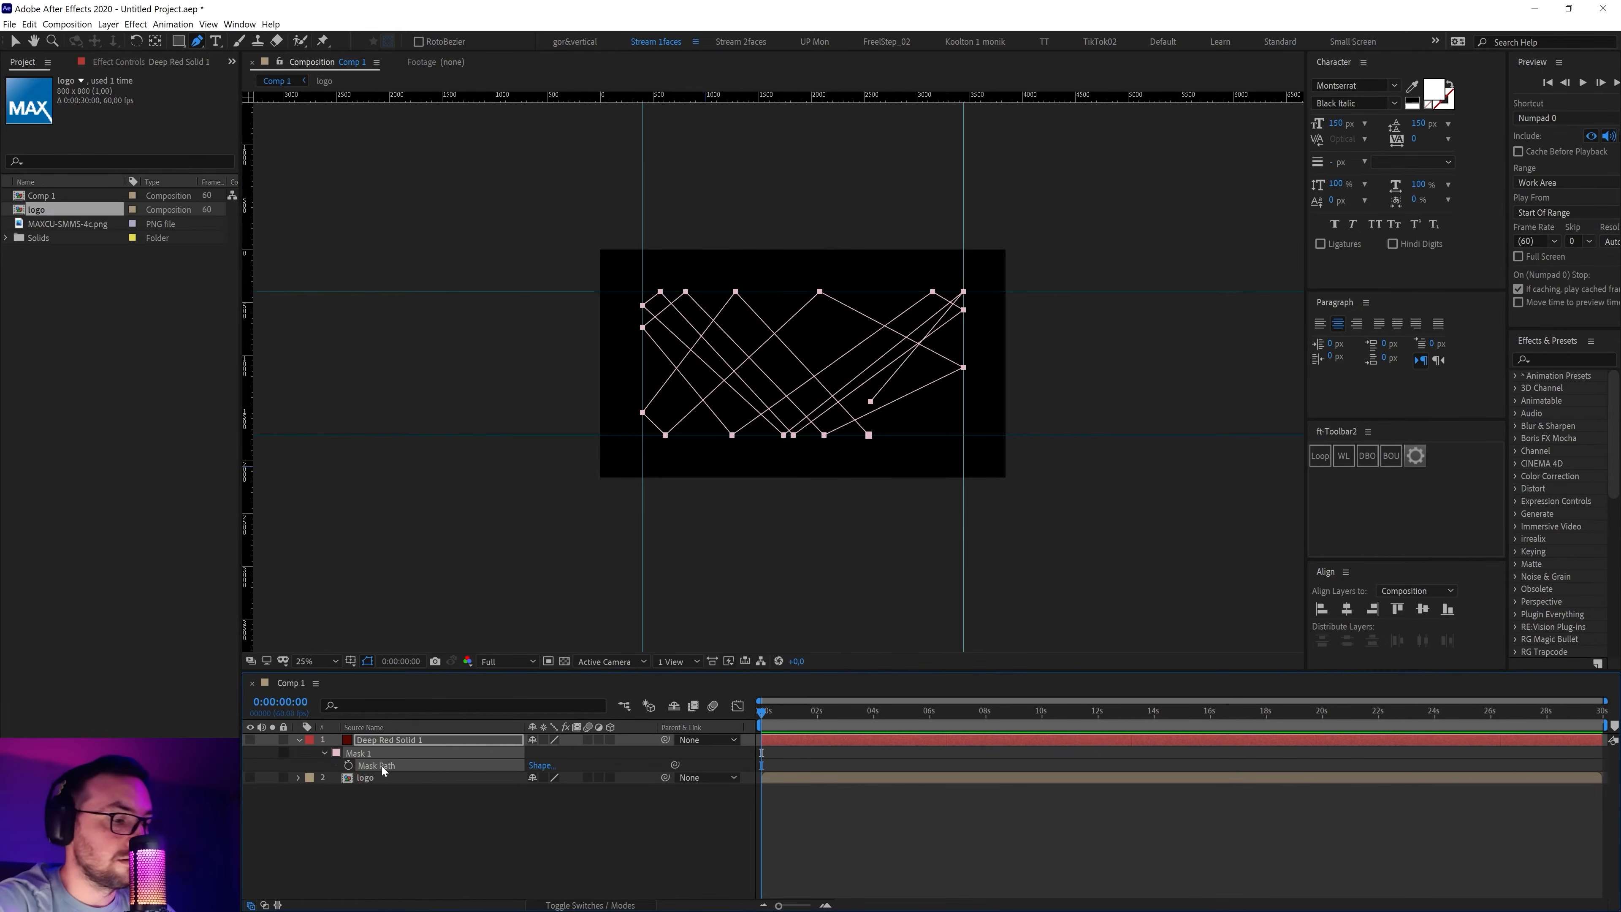
{"action": "key", "text": "ctrl+c"}
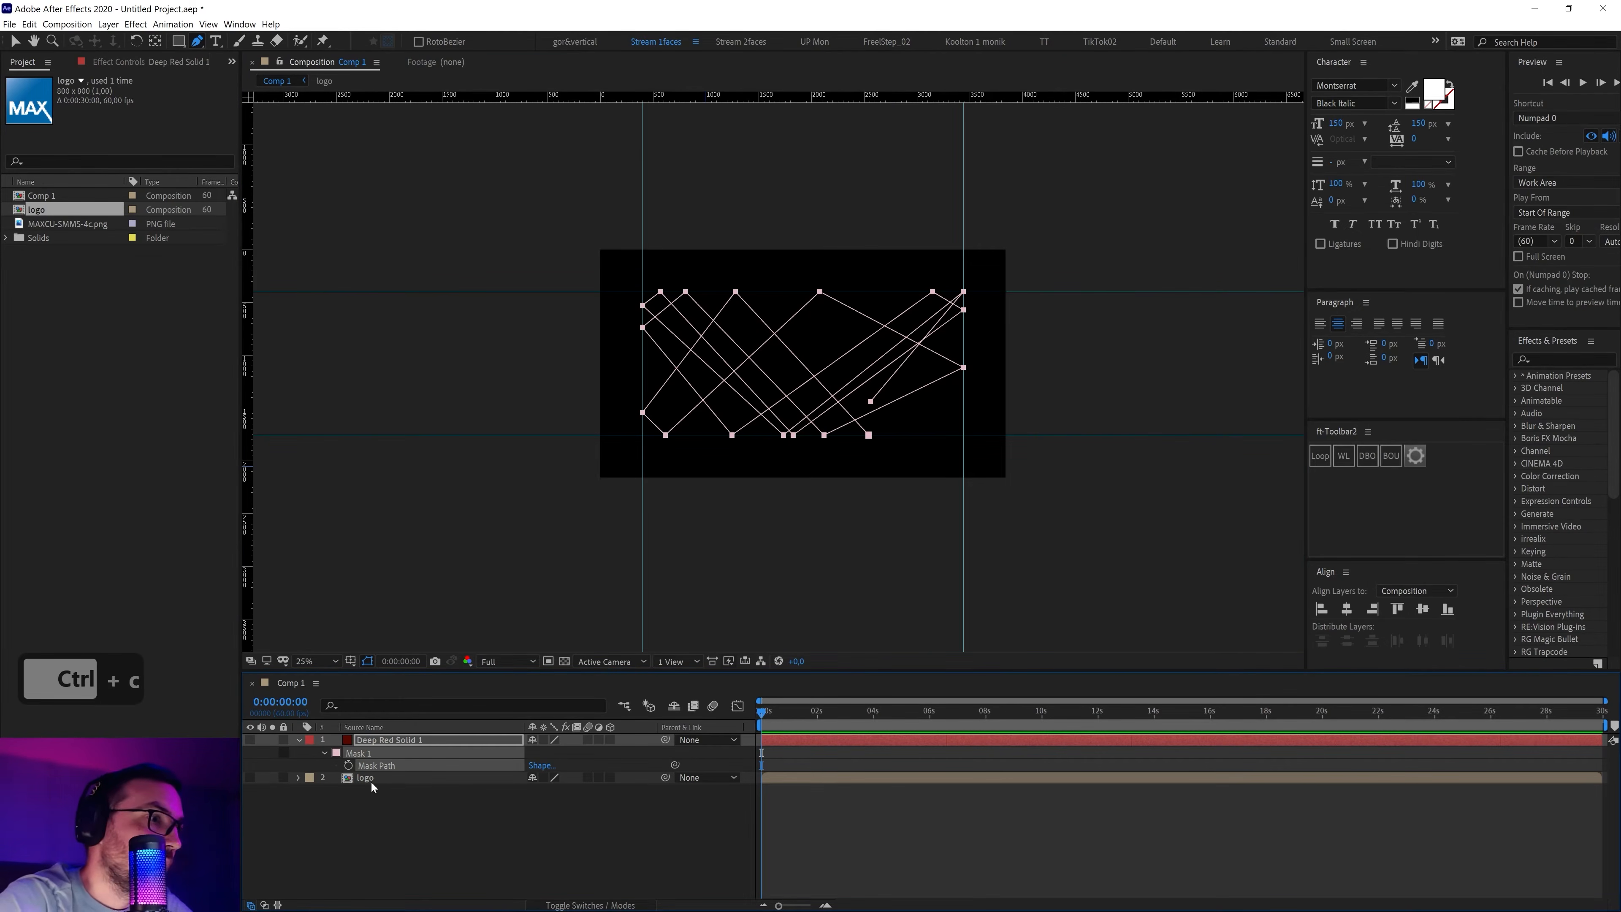
{"action": "left_click", "coordinate": [373, 778]}
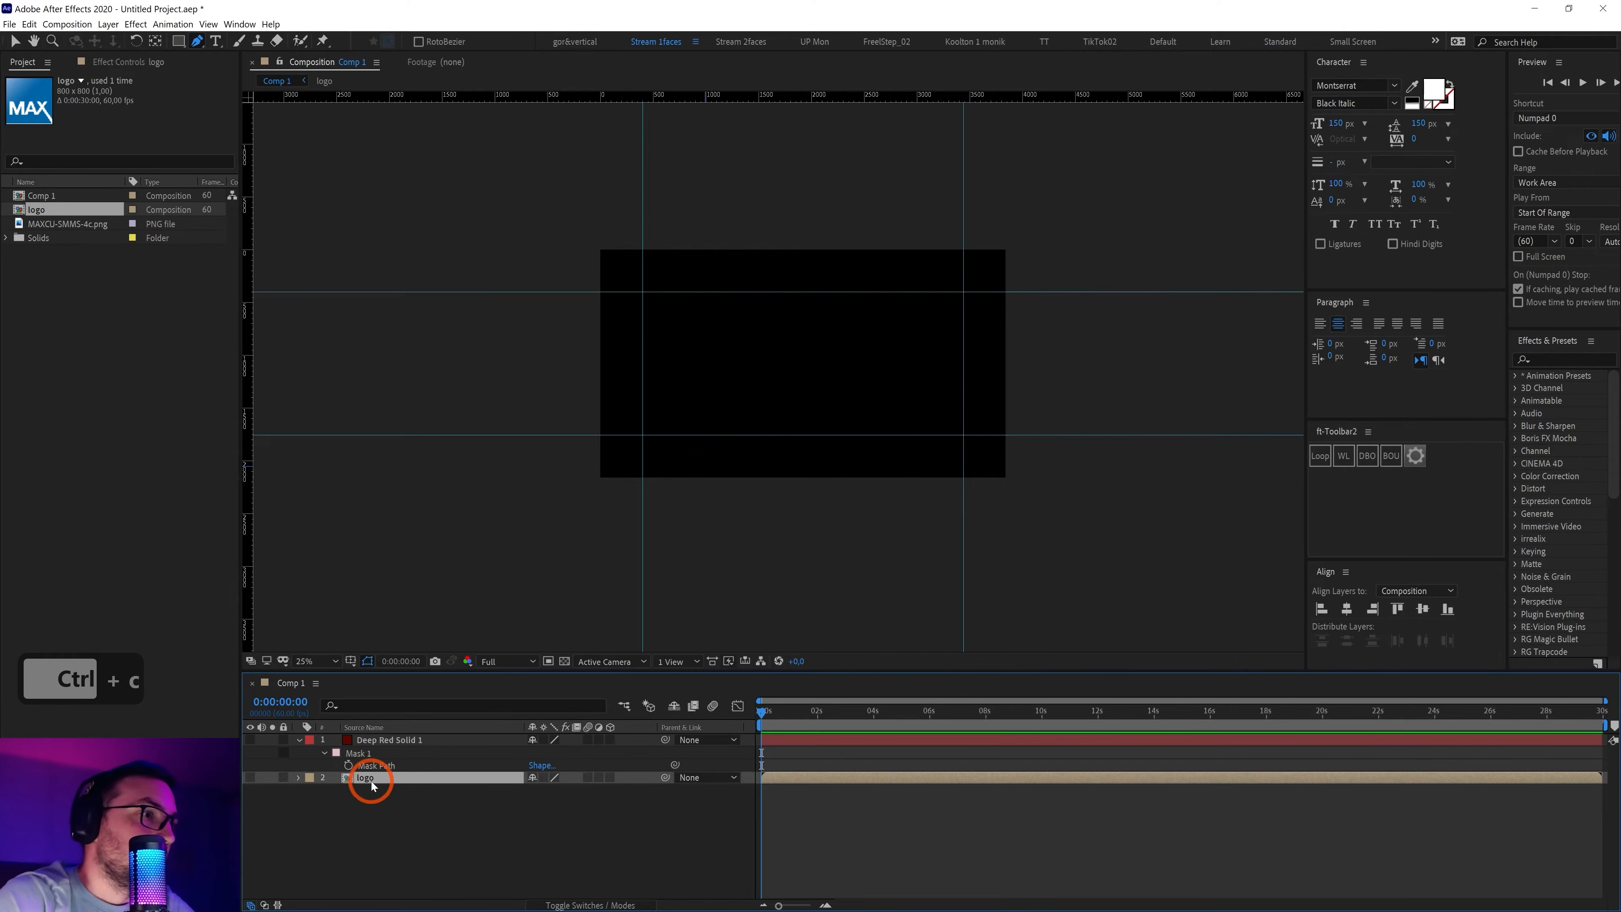
{"action": "left_click", "coordinate": [249, 779]}
{"action": "key", "text": "p"}
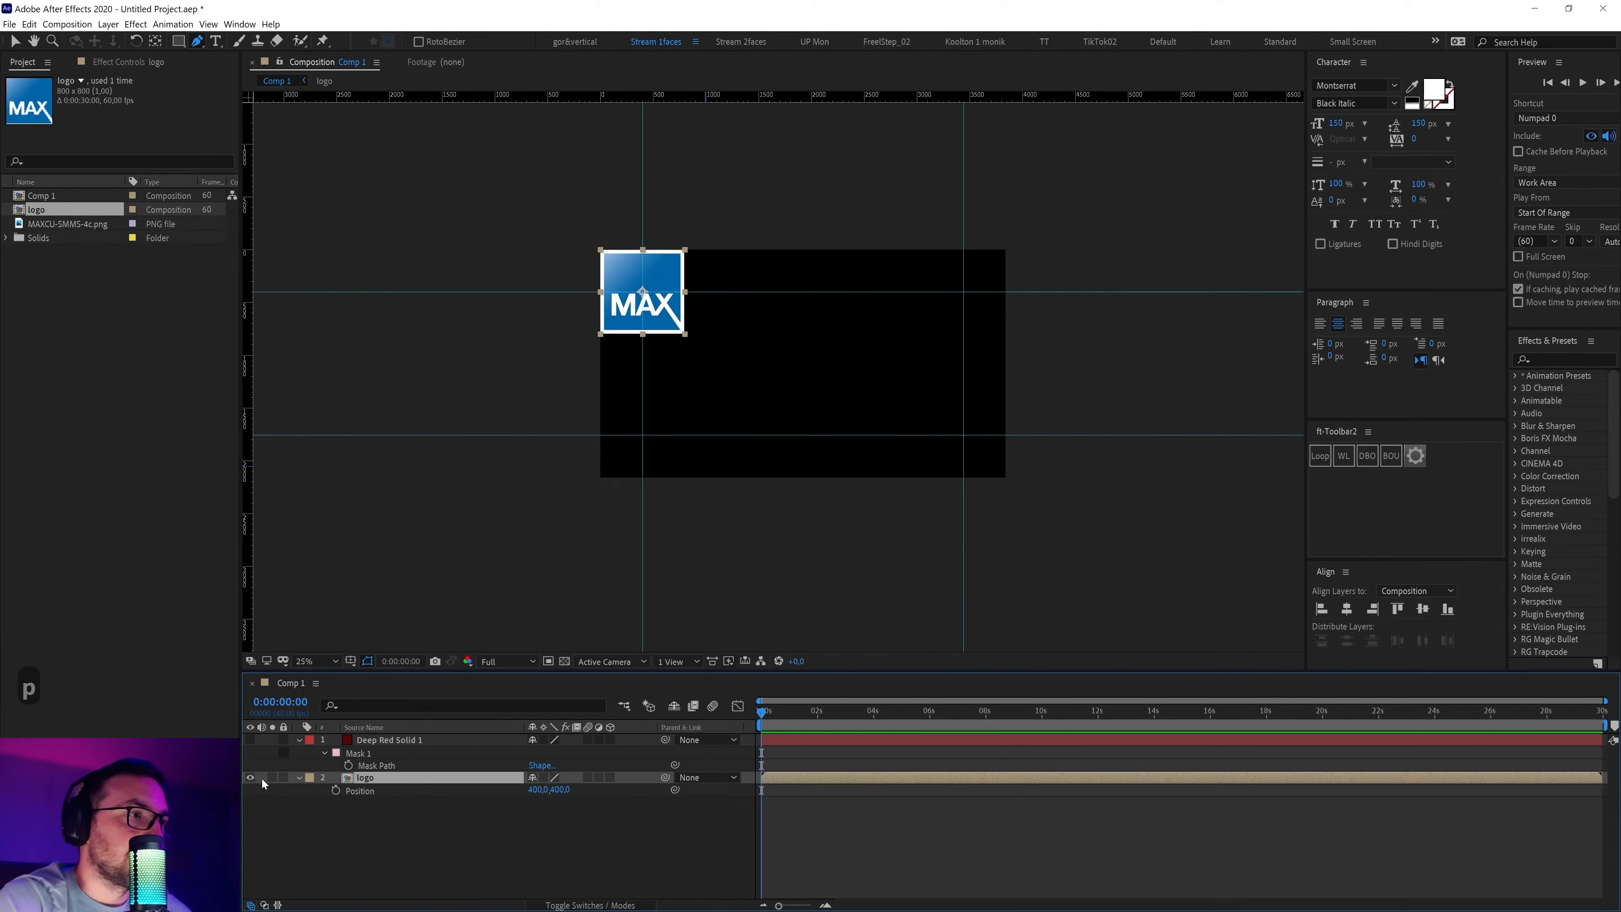
{"action": "left_click", "coordinate": [361, 791]}
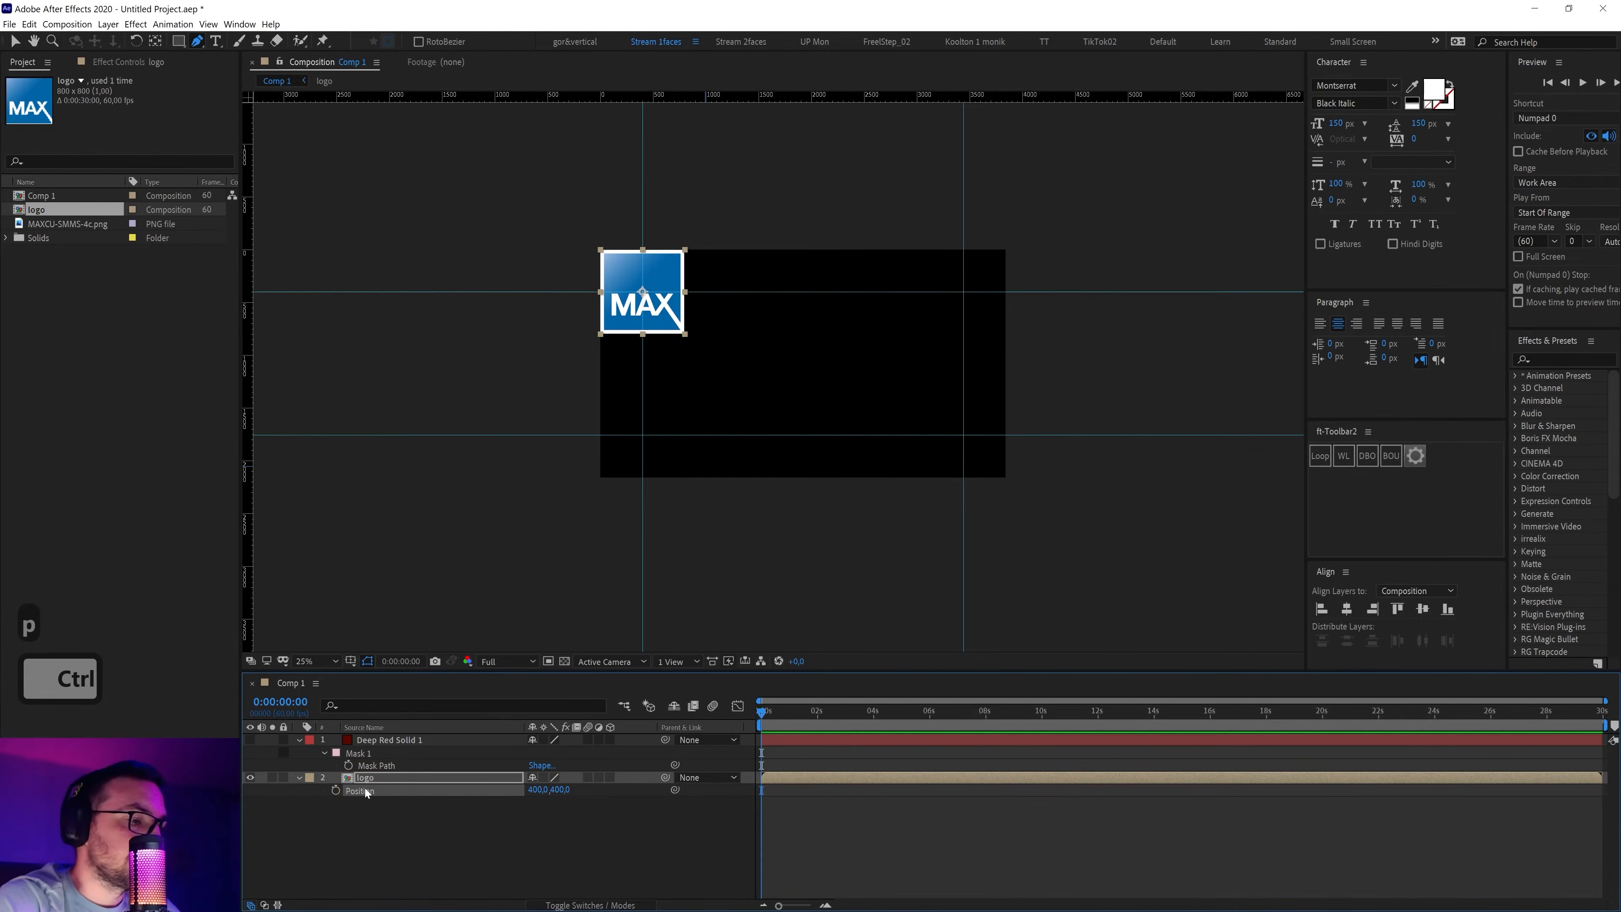
{"action": "key", "text": "ctrl+v"}
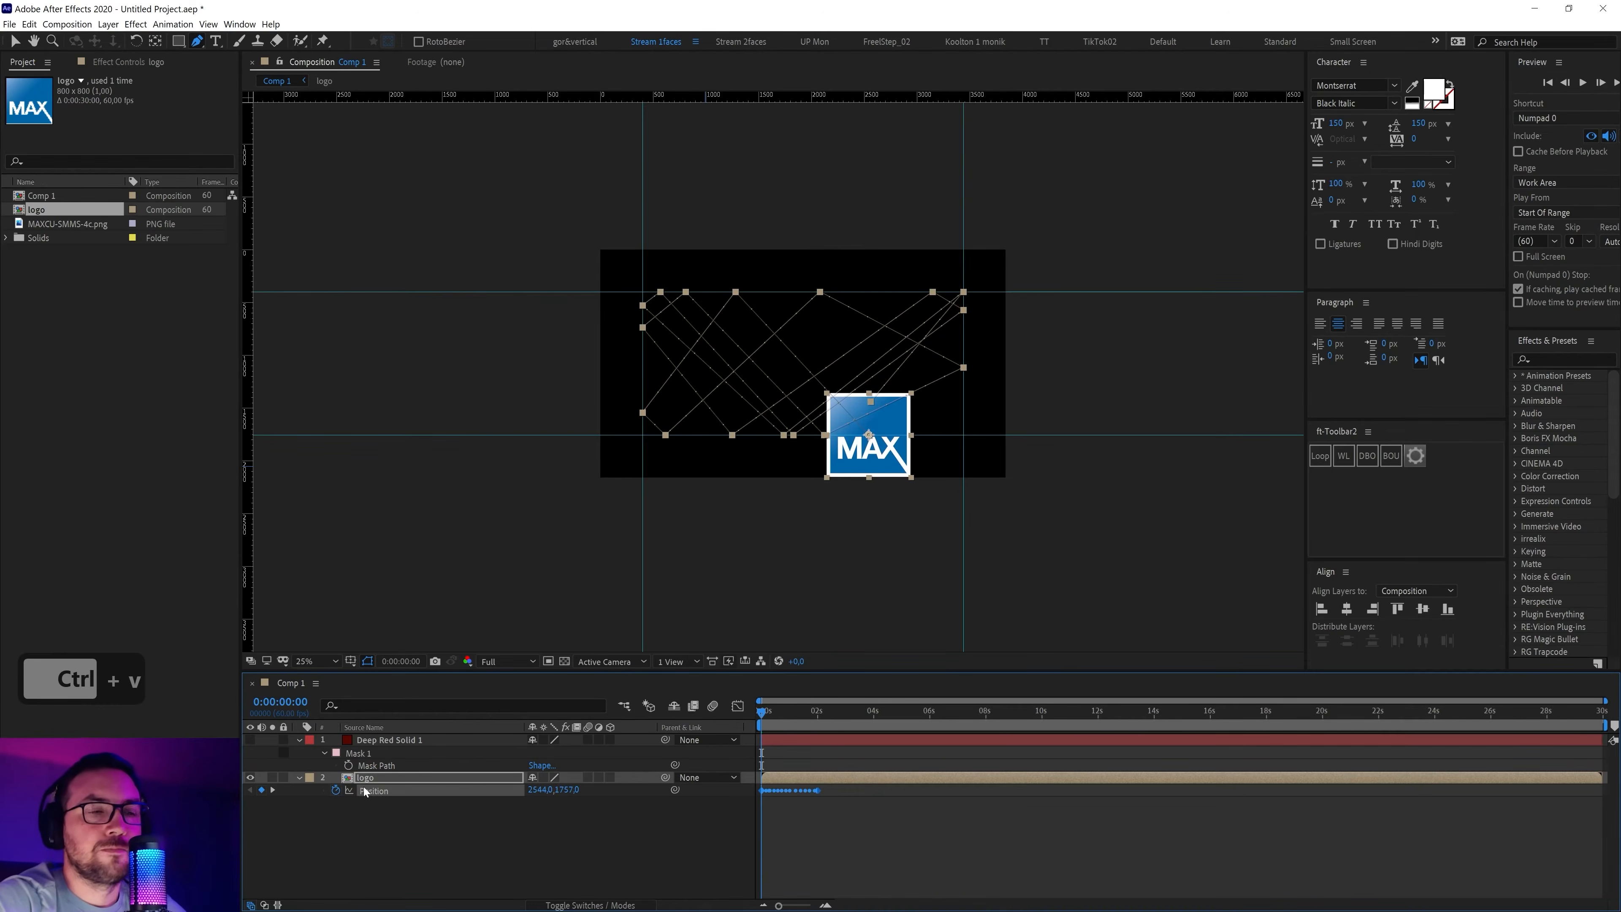
Select all logo Position keyframes and stretch them so the last lands at 30 seconds
{"action": "left_click_drag", "start_coordinate": [763, 720], "coordinate": [701, 724]}
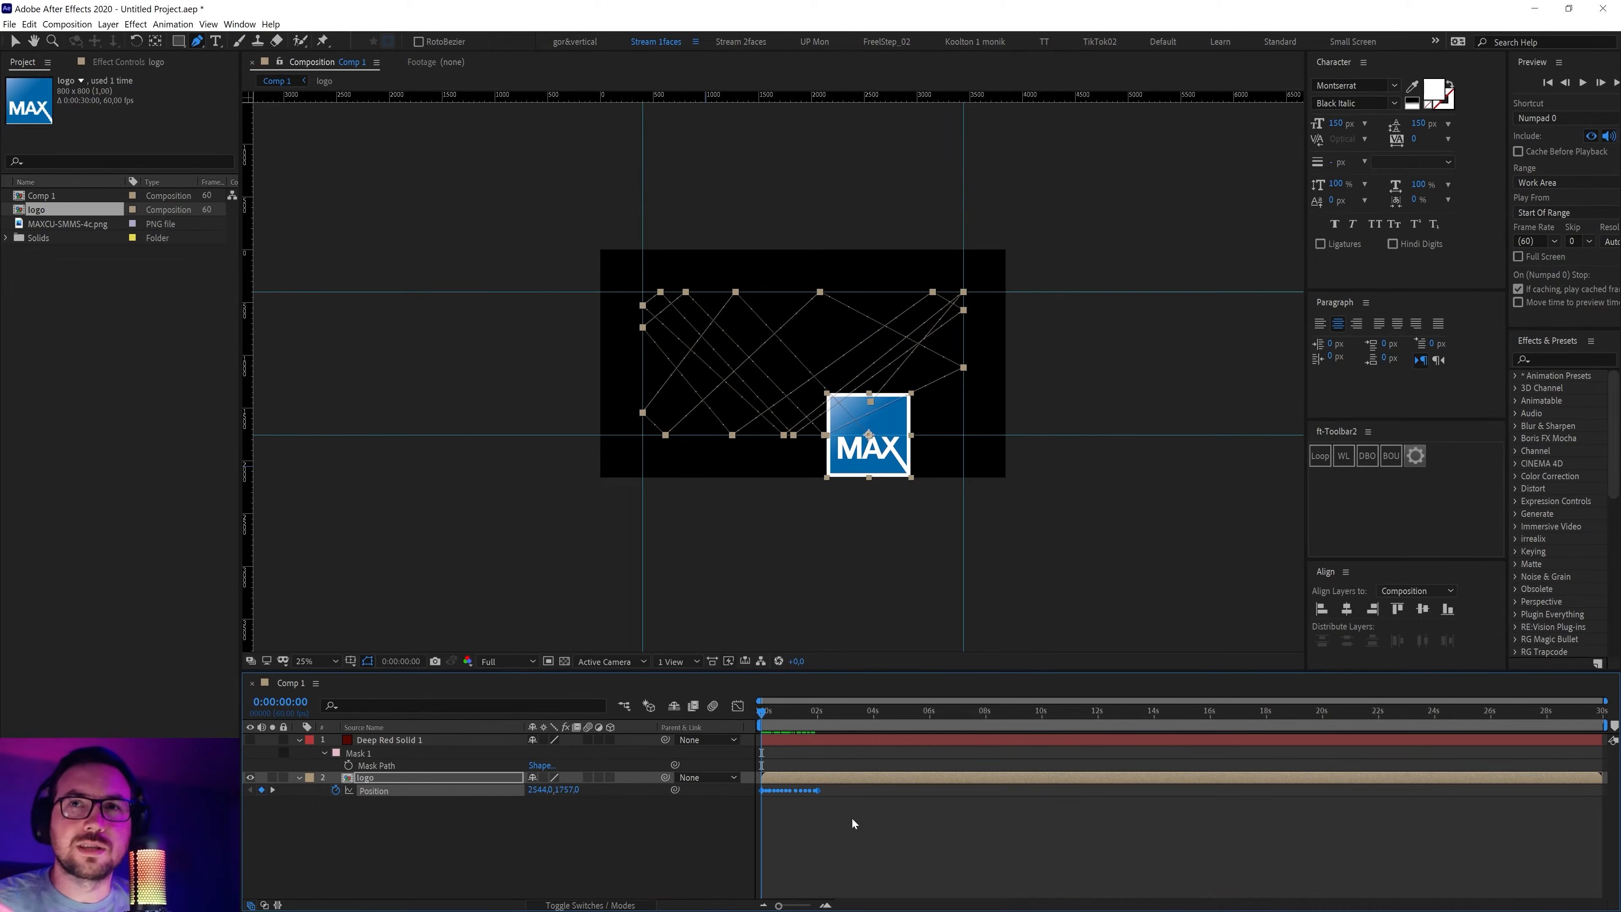
{"action": "left_click_drag", "start_coordinate": [881, 815], "coordinate": [694, 789]}
{"action": "left_click_drag", "start_coordinate": [901, 838], "coordinate": [767, 795]}
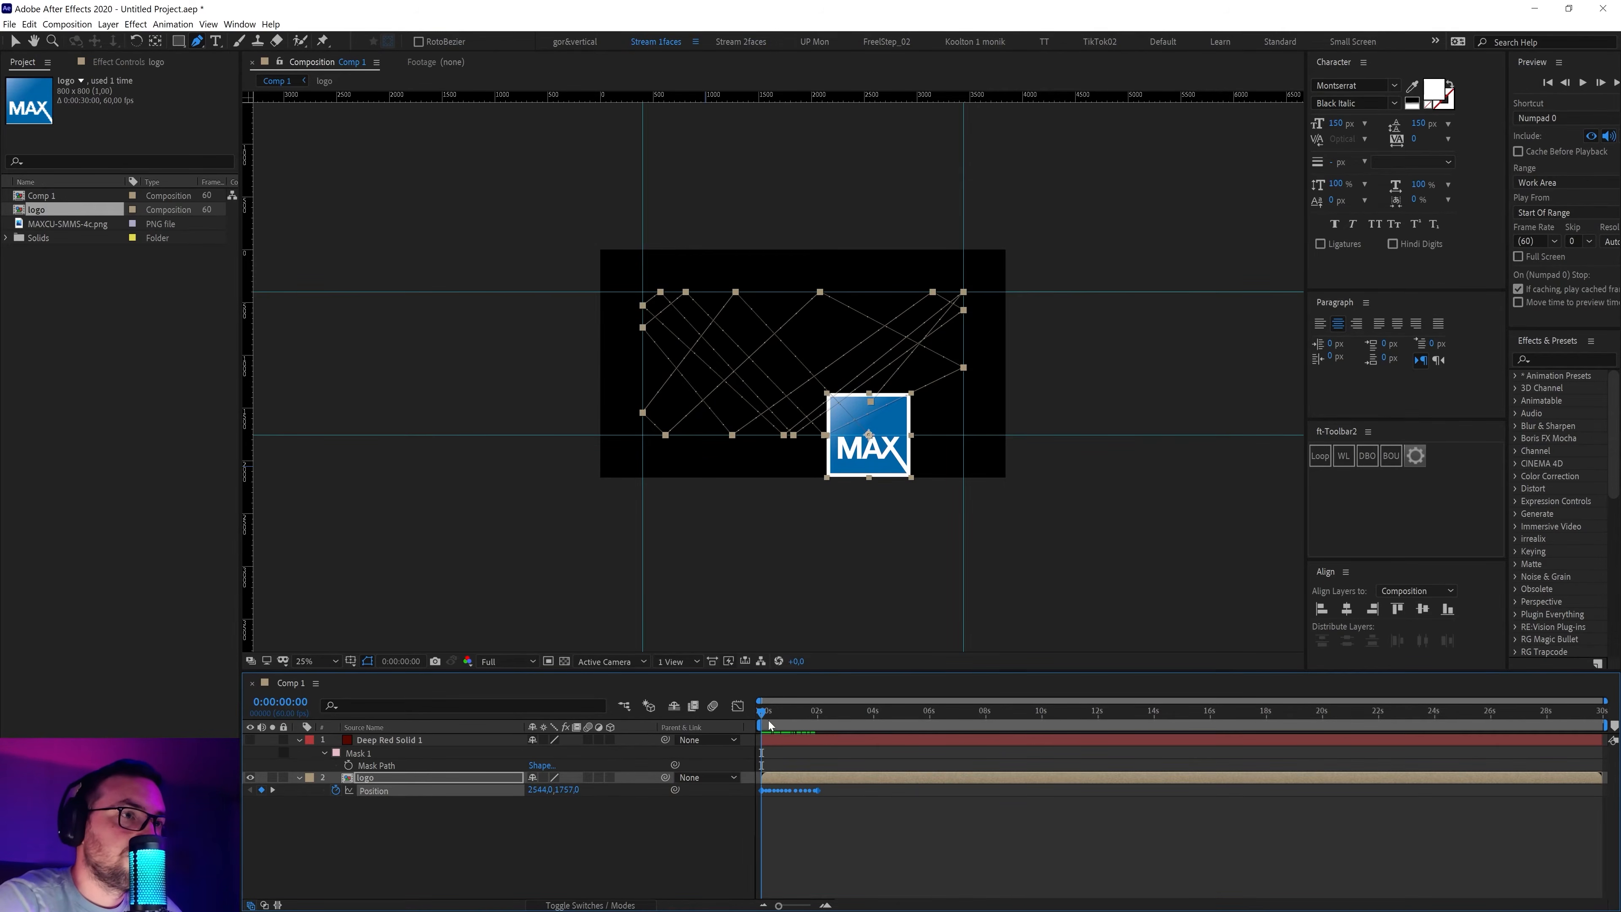
{"action": "left_click_drag", "start_coordinate": [764, 718], "coordinate": [731, 733]}
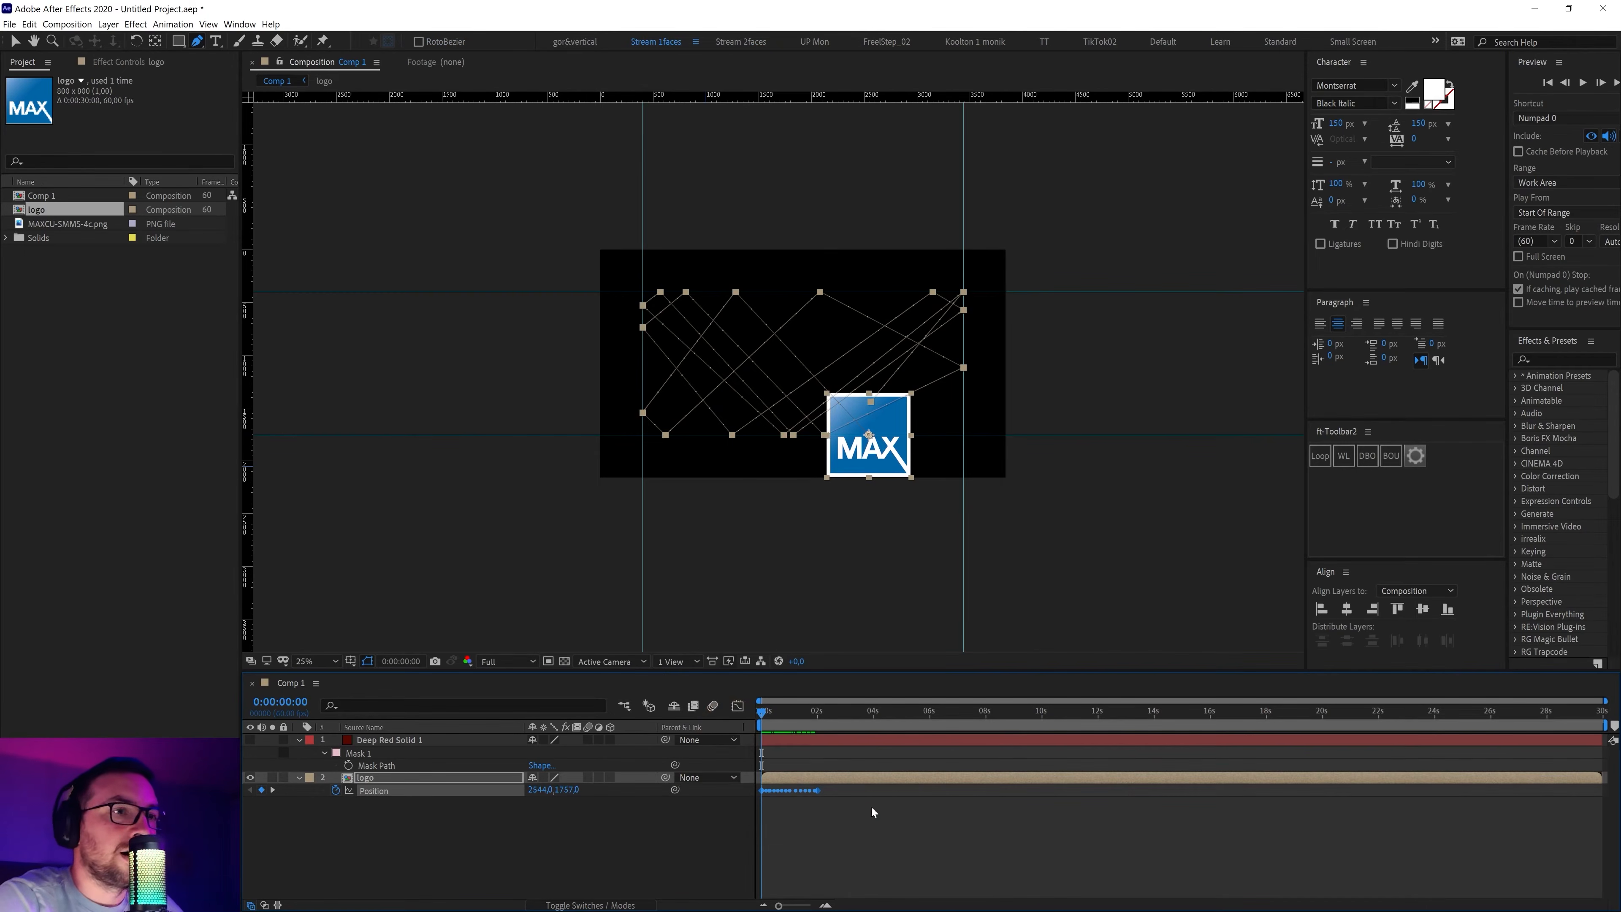
{"action": "left_click_drag", "start_coordinate": [821, 794], "coordinate": [1337, 791]}
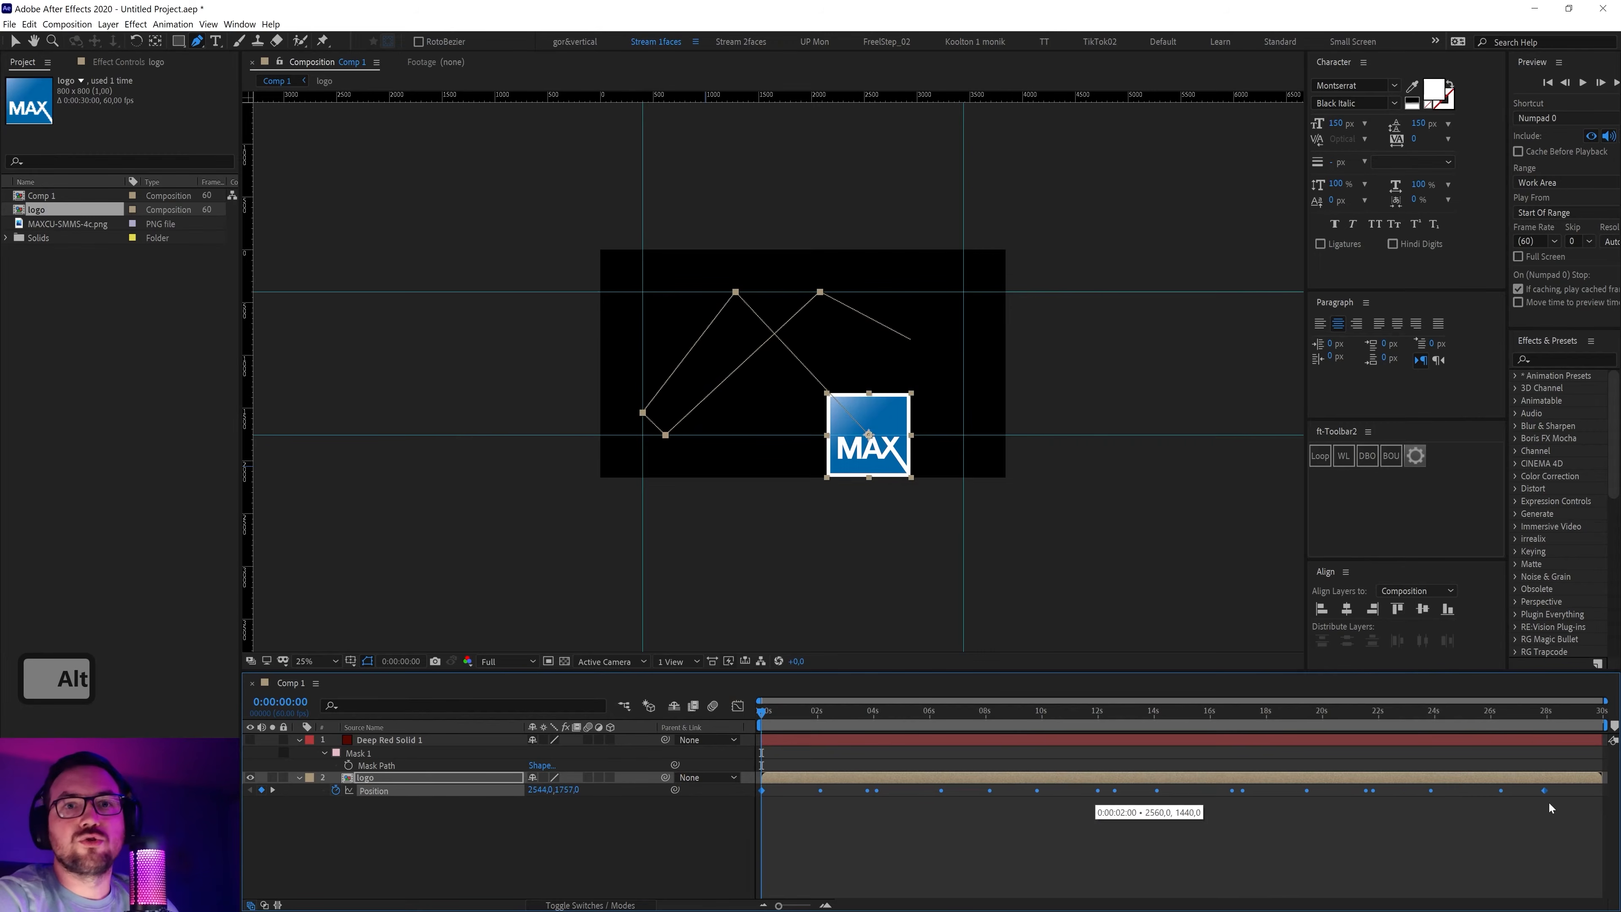
{"action": "left_click_drag", "start_coordinate": [1570, 811], "coordinate": [1607, 814]}
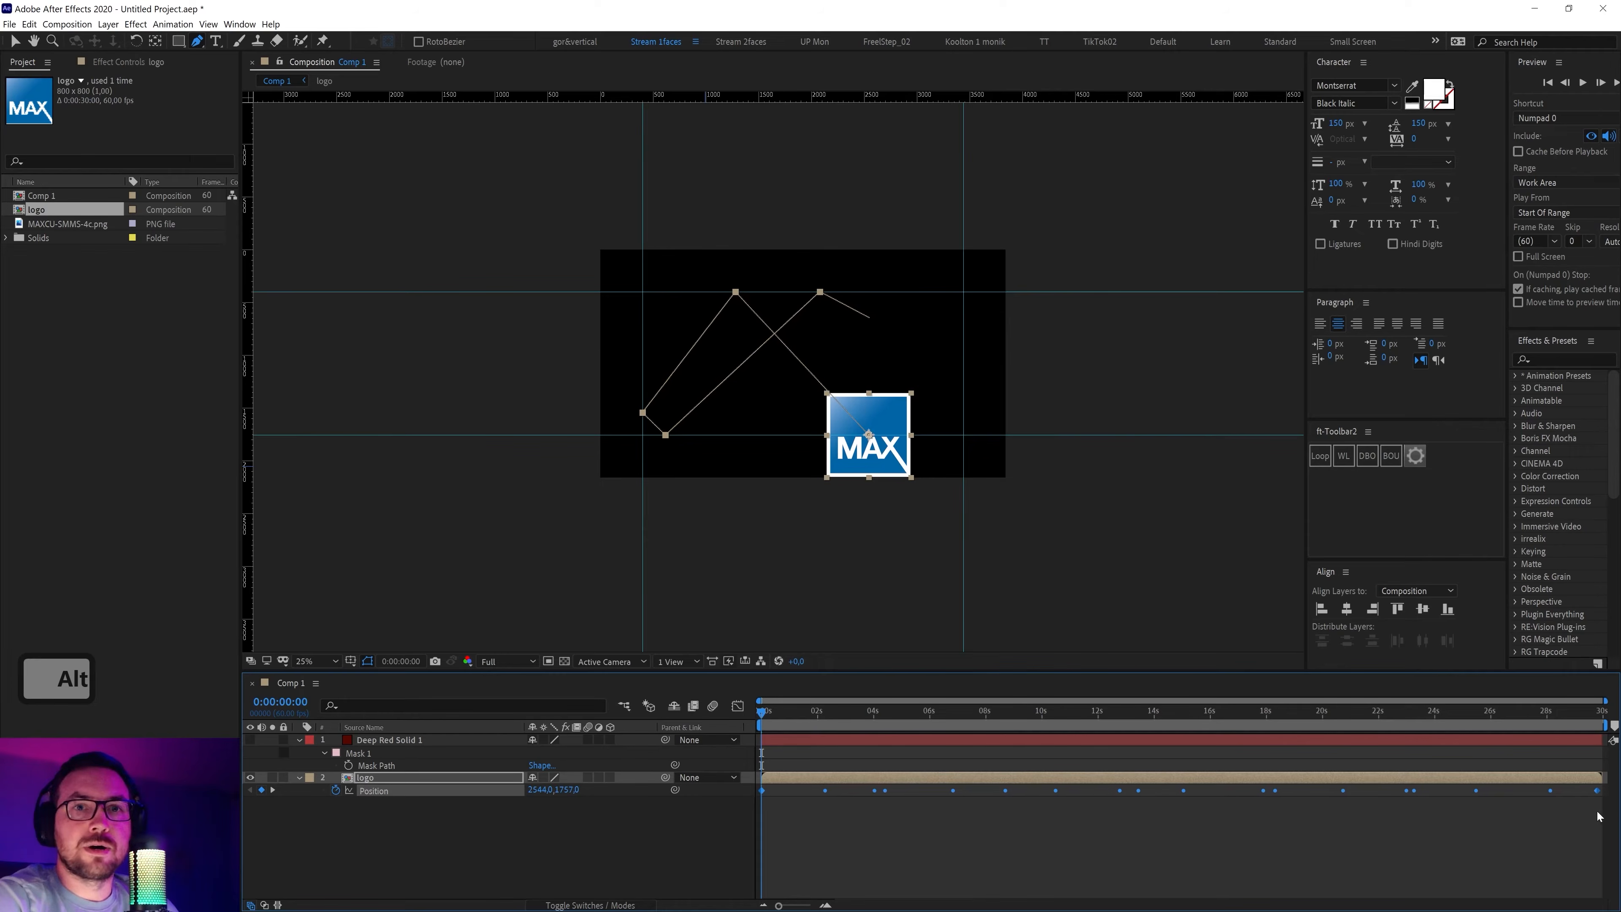
{"action": "mouse_move", "coordinate": [1602, 814]}
{"action": "left_mouse_down"}
{"action": "mouse_move", "coordinate": [1580, 818]}
{"action": "mouse_move", "coordinate": [1600, 816]}
{"action": "left_mouse_up"}
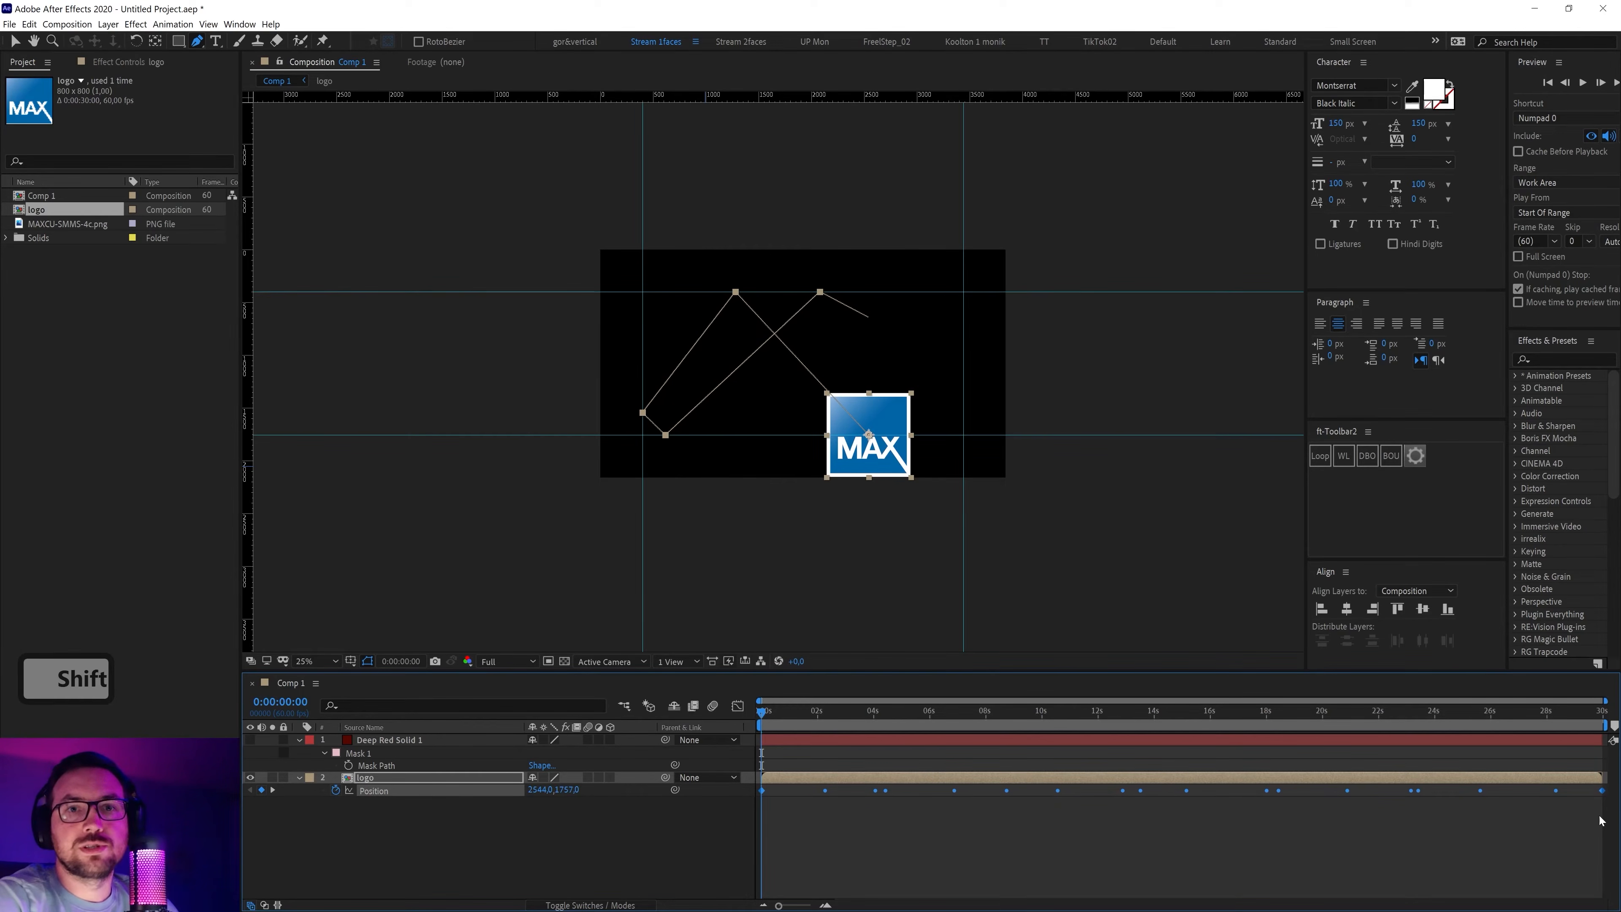
{"action": "left_click_drag", "start_coordinate": [1567, 728], "coordinate": [1606, 728]}
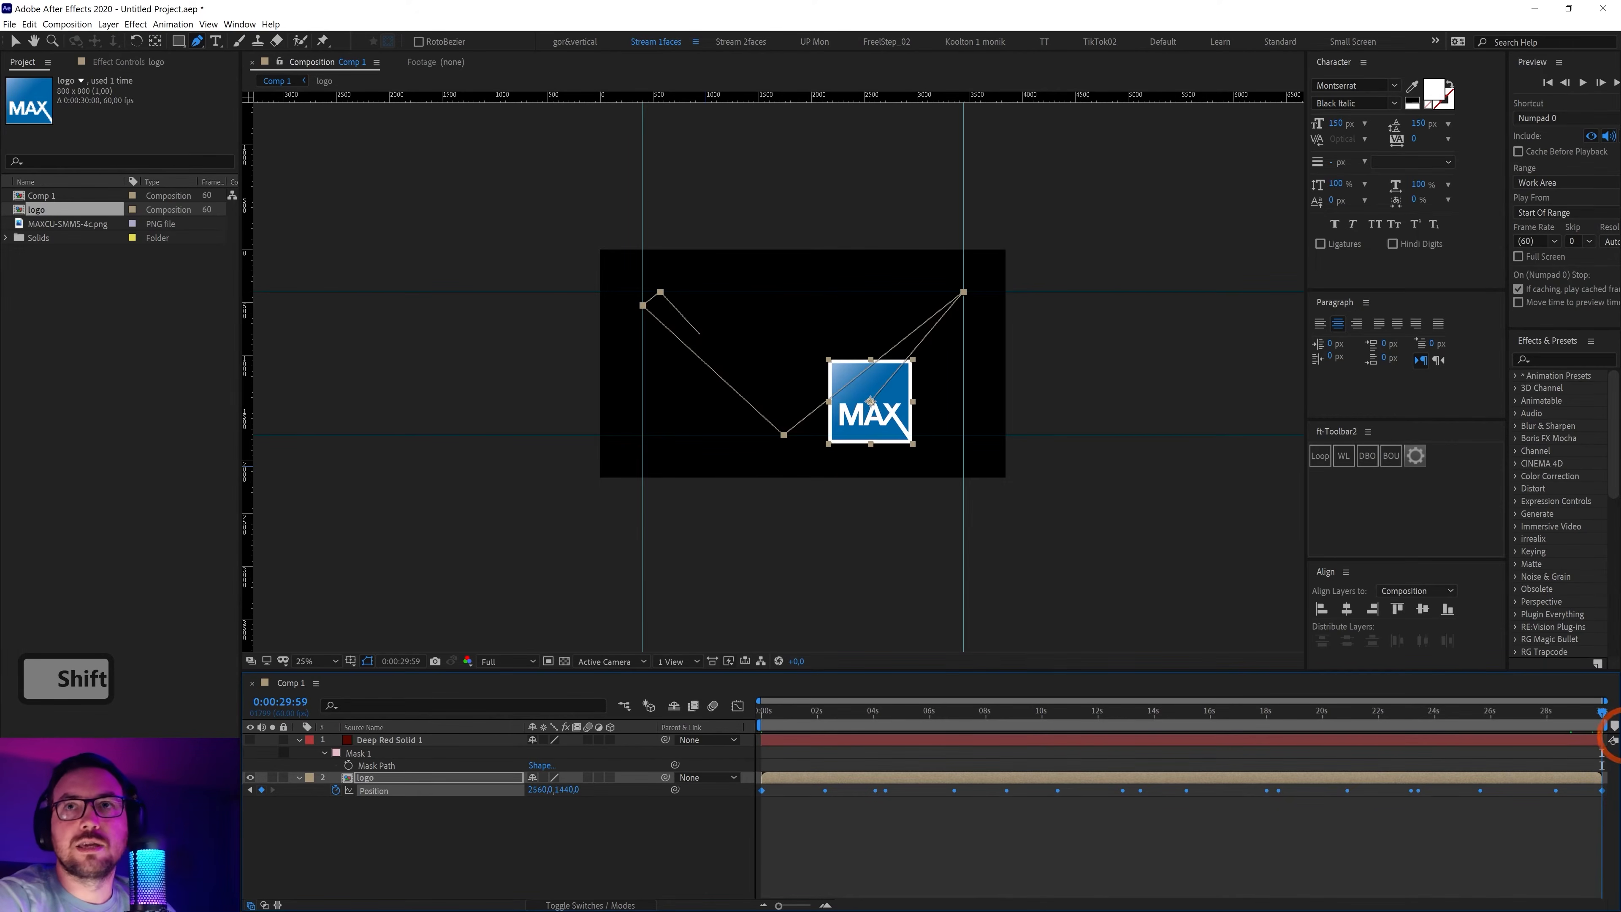
{"action": "left_click_drag", "start_coordinate": [937, 722], "coordinate": [730, 754]}
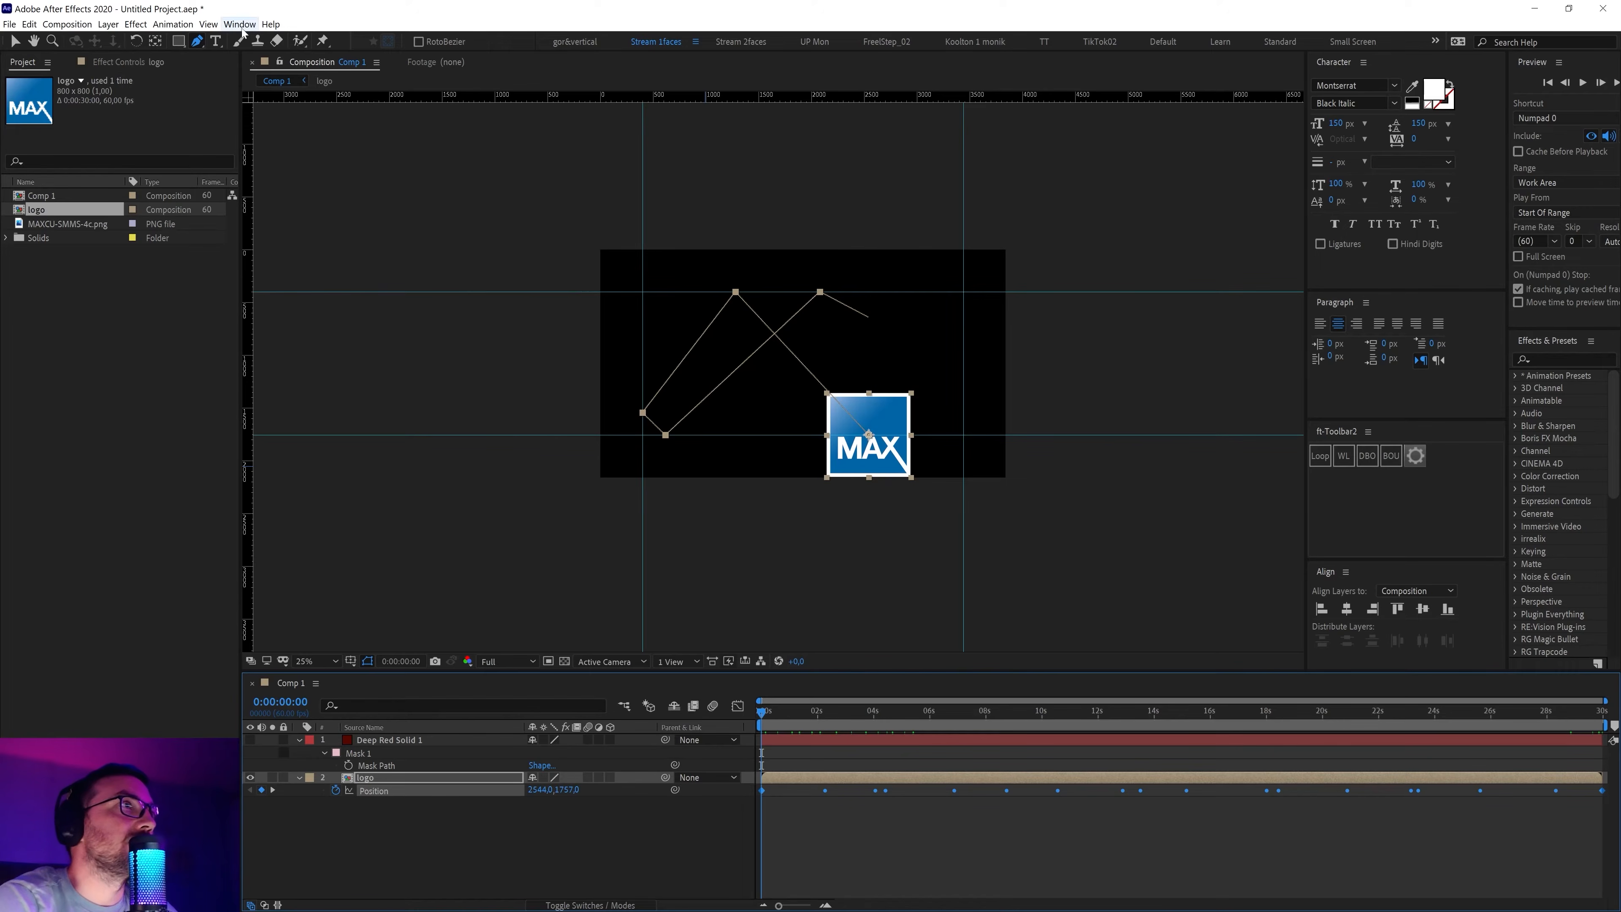
Hide the rulers and guides in the composition viewer
{"action": "left_click", "coordinate": [202, 24]}
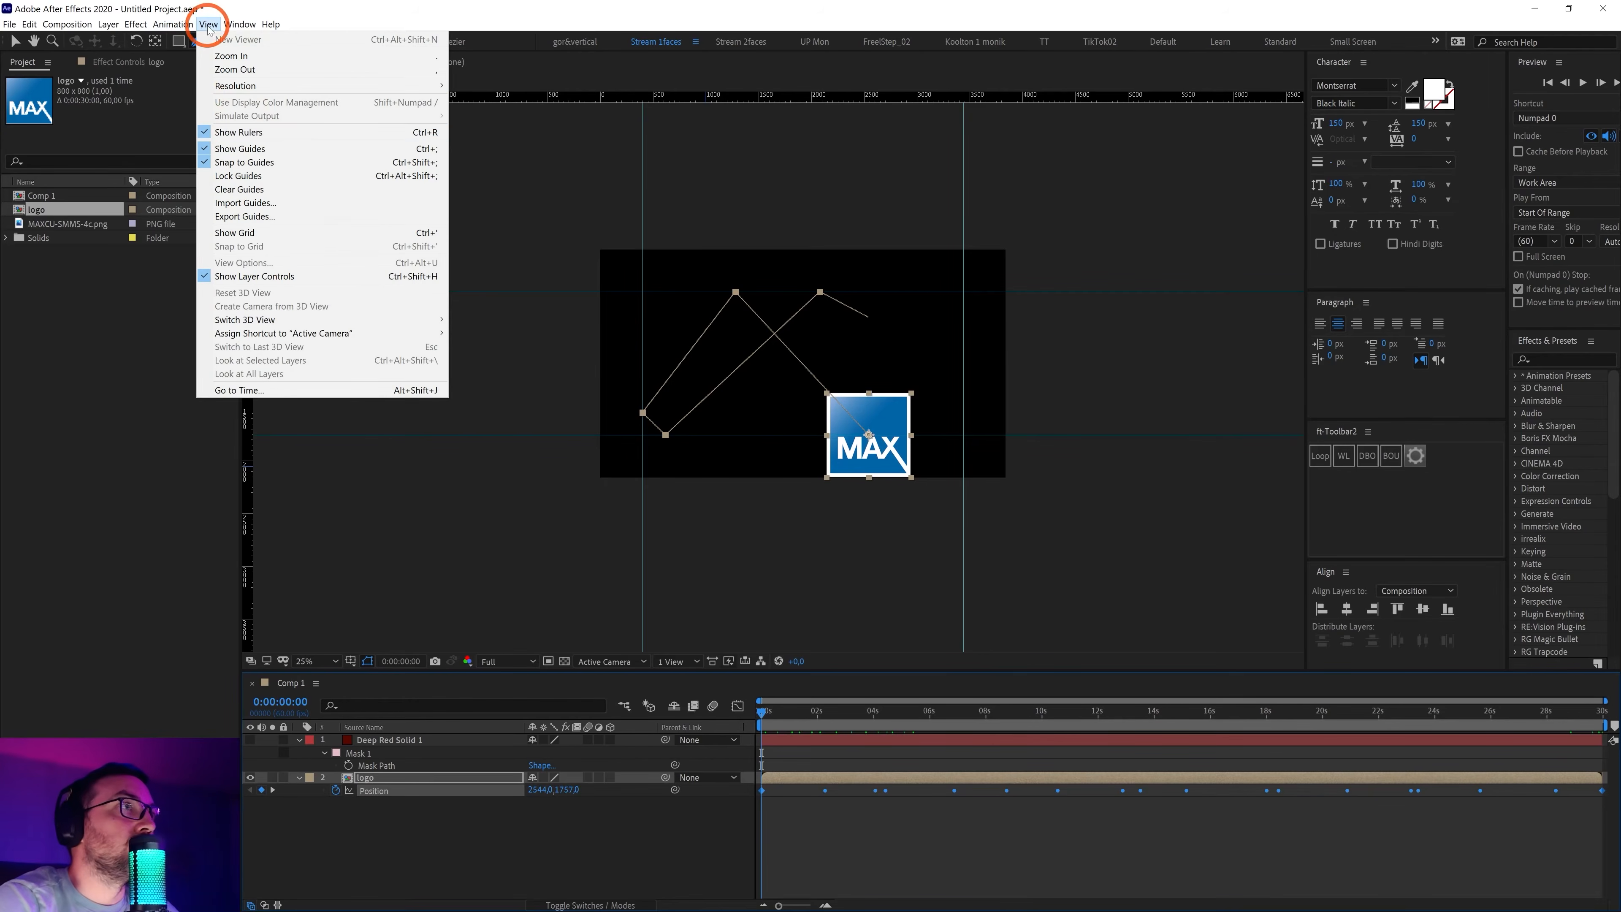
{"action": "left_click", "coordinate": [250, 134]}
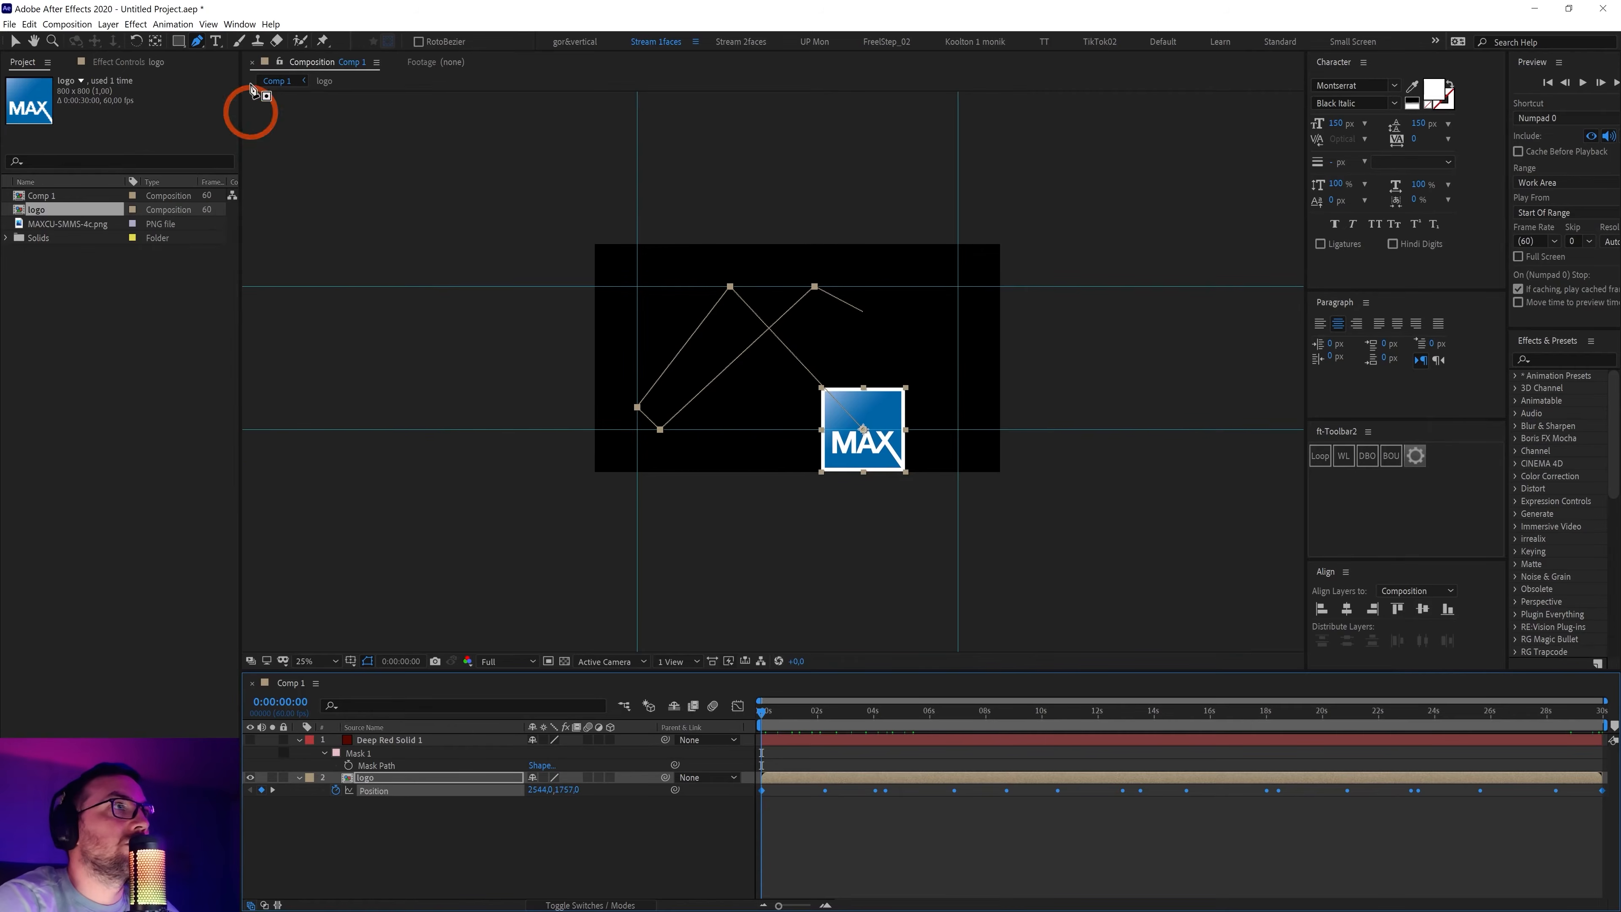
{"action": "left_click", "coordinate": [208, 24]}
{"action": "left_click", "coordinate": [269, 146]}
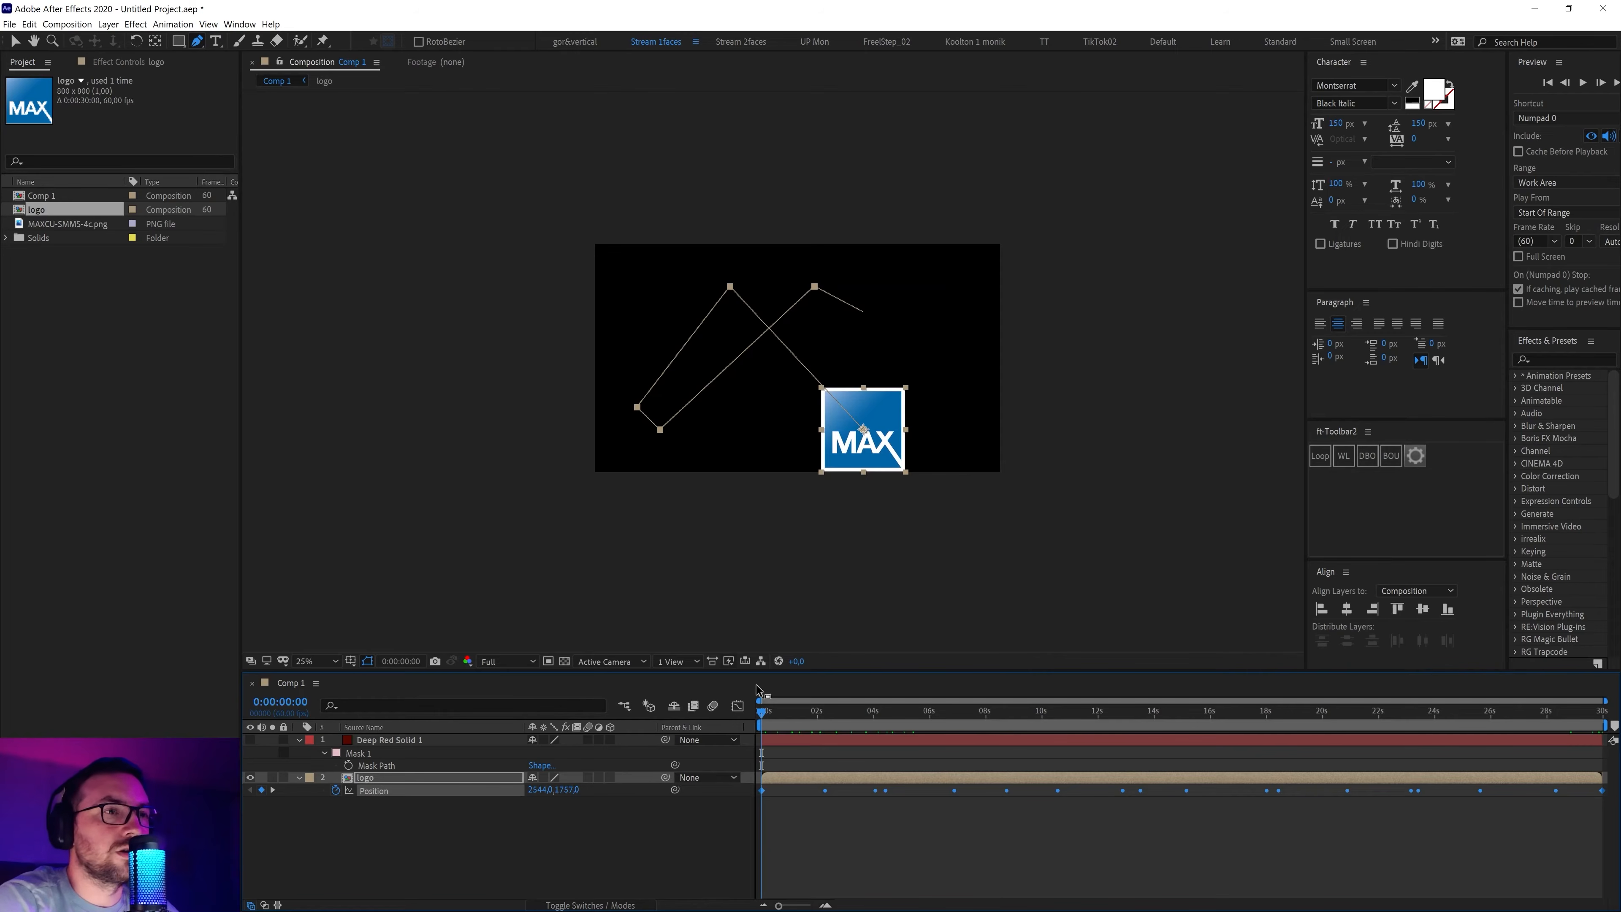
Fit the composition in the viewer and preview the logo moving along its path
{"action": "left_click_drag", "start_coordinate": [785, 712], "coordinate": [1045, 718]}
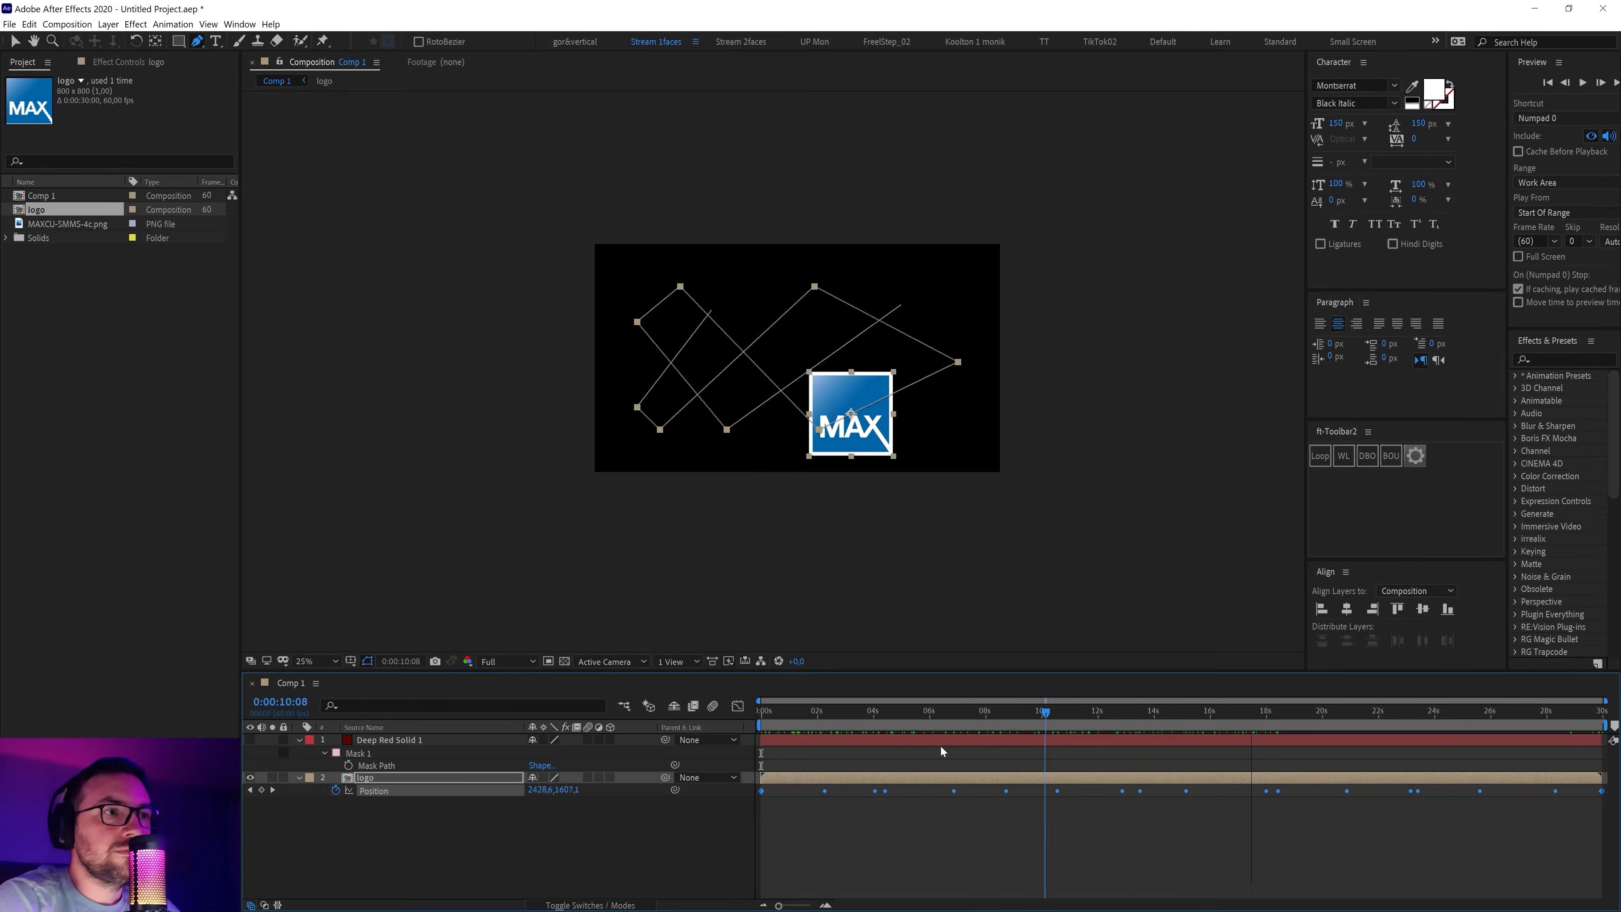
{"action": "left_click", "coordinate": [828, 712]}
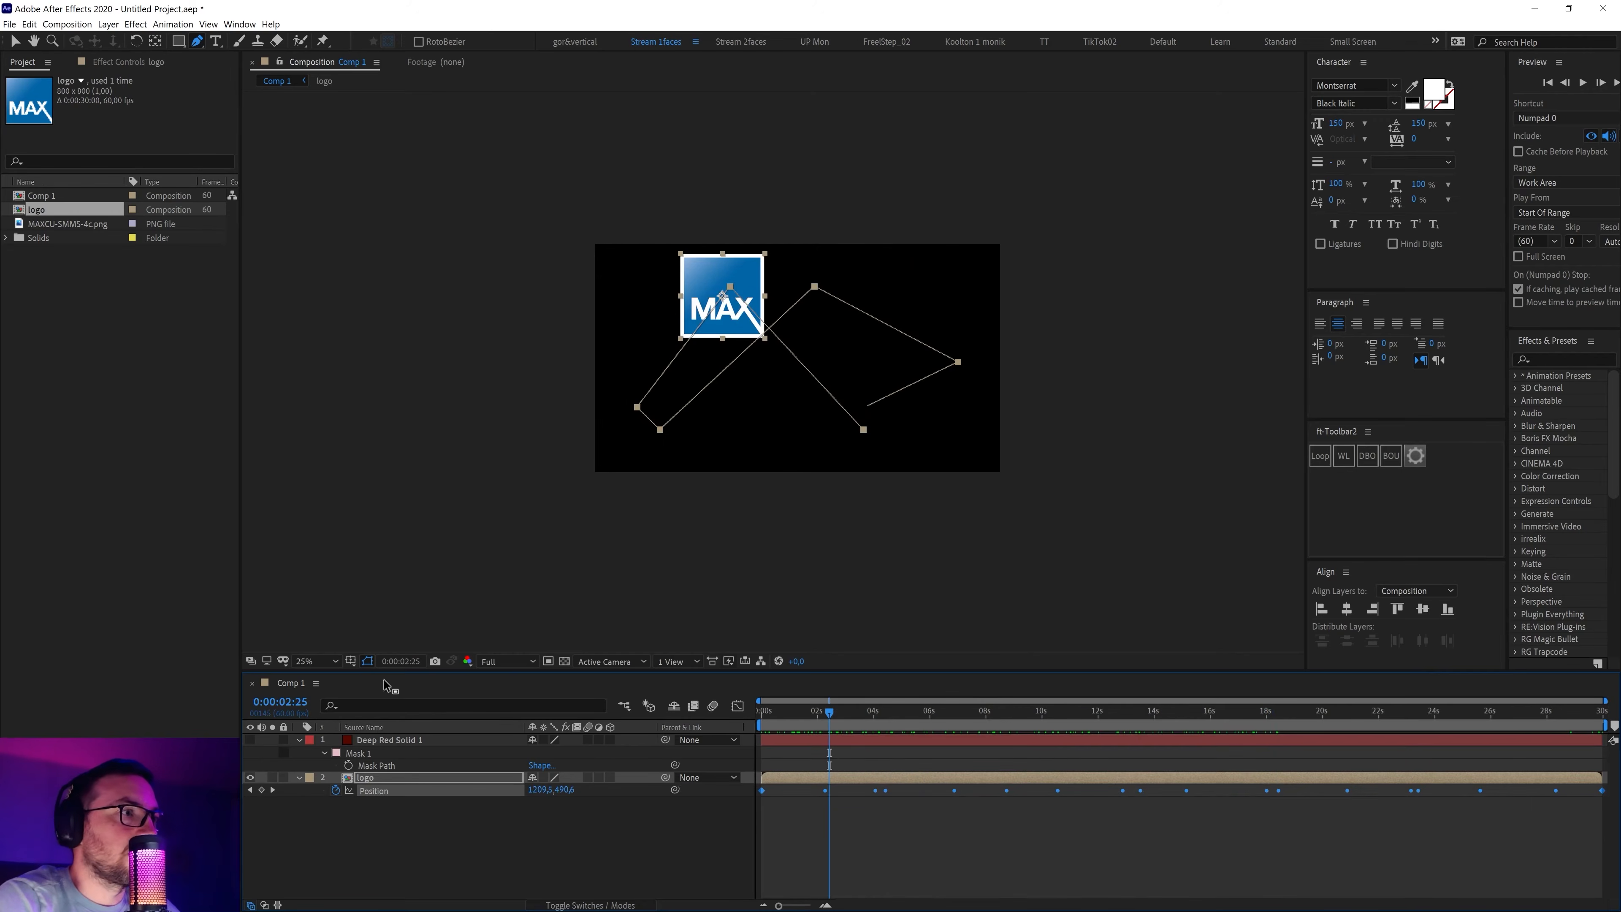
{"action": "left_click", "coordinate": [313, 662]}
{"action": "left_click", "coordinate": [322, 415]}
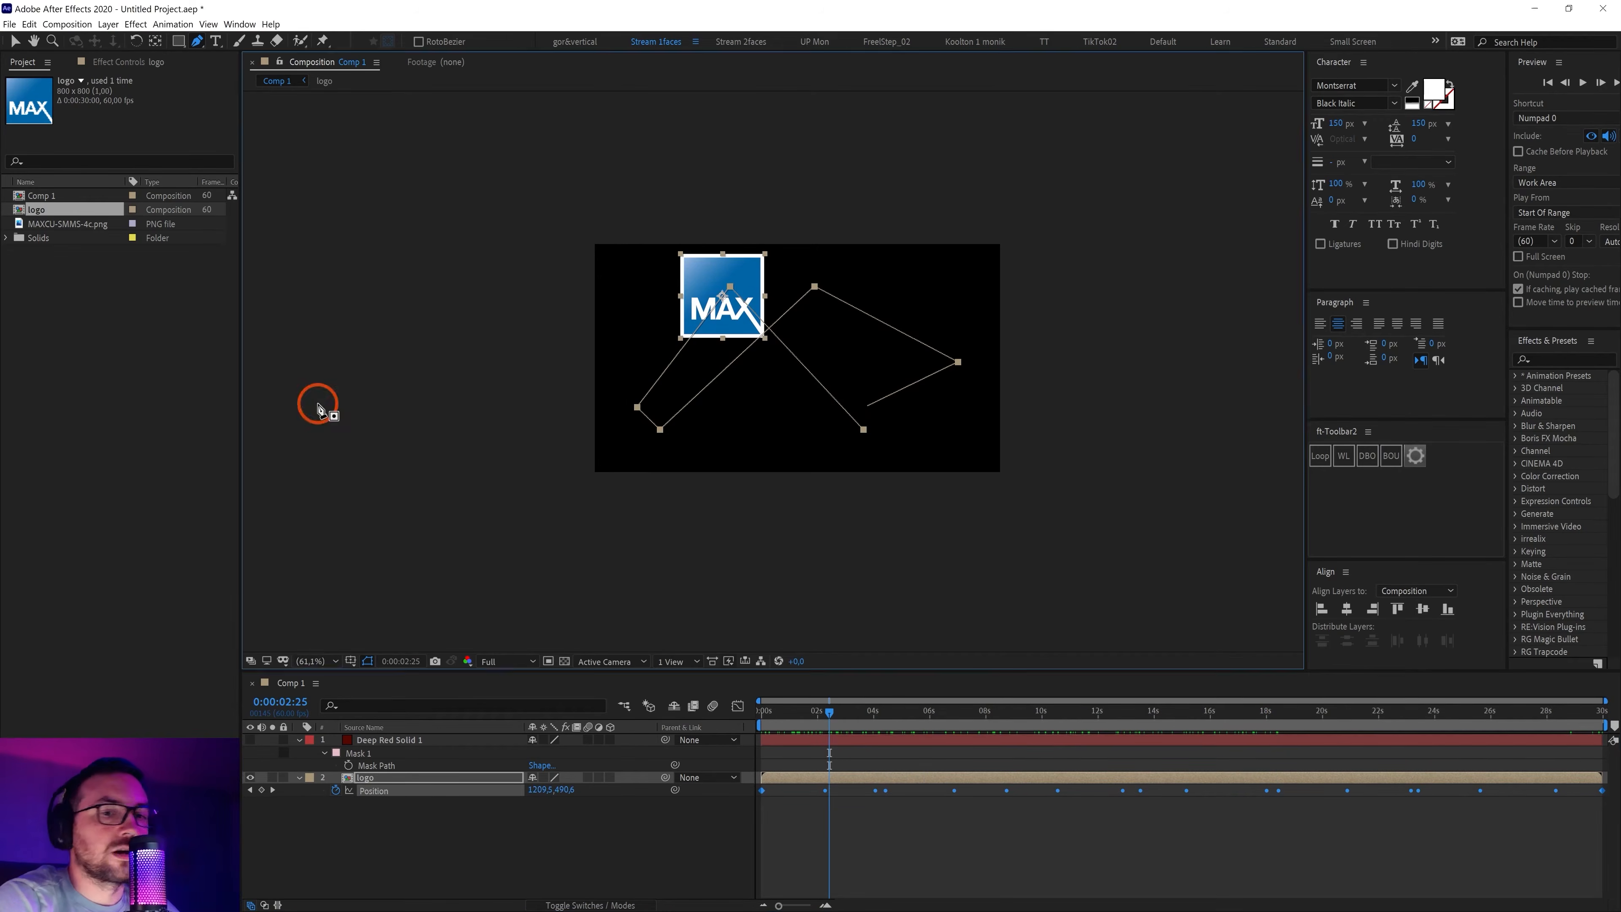
{"action": "key", "text": "KP_0"}
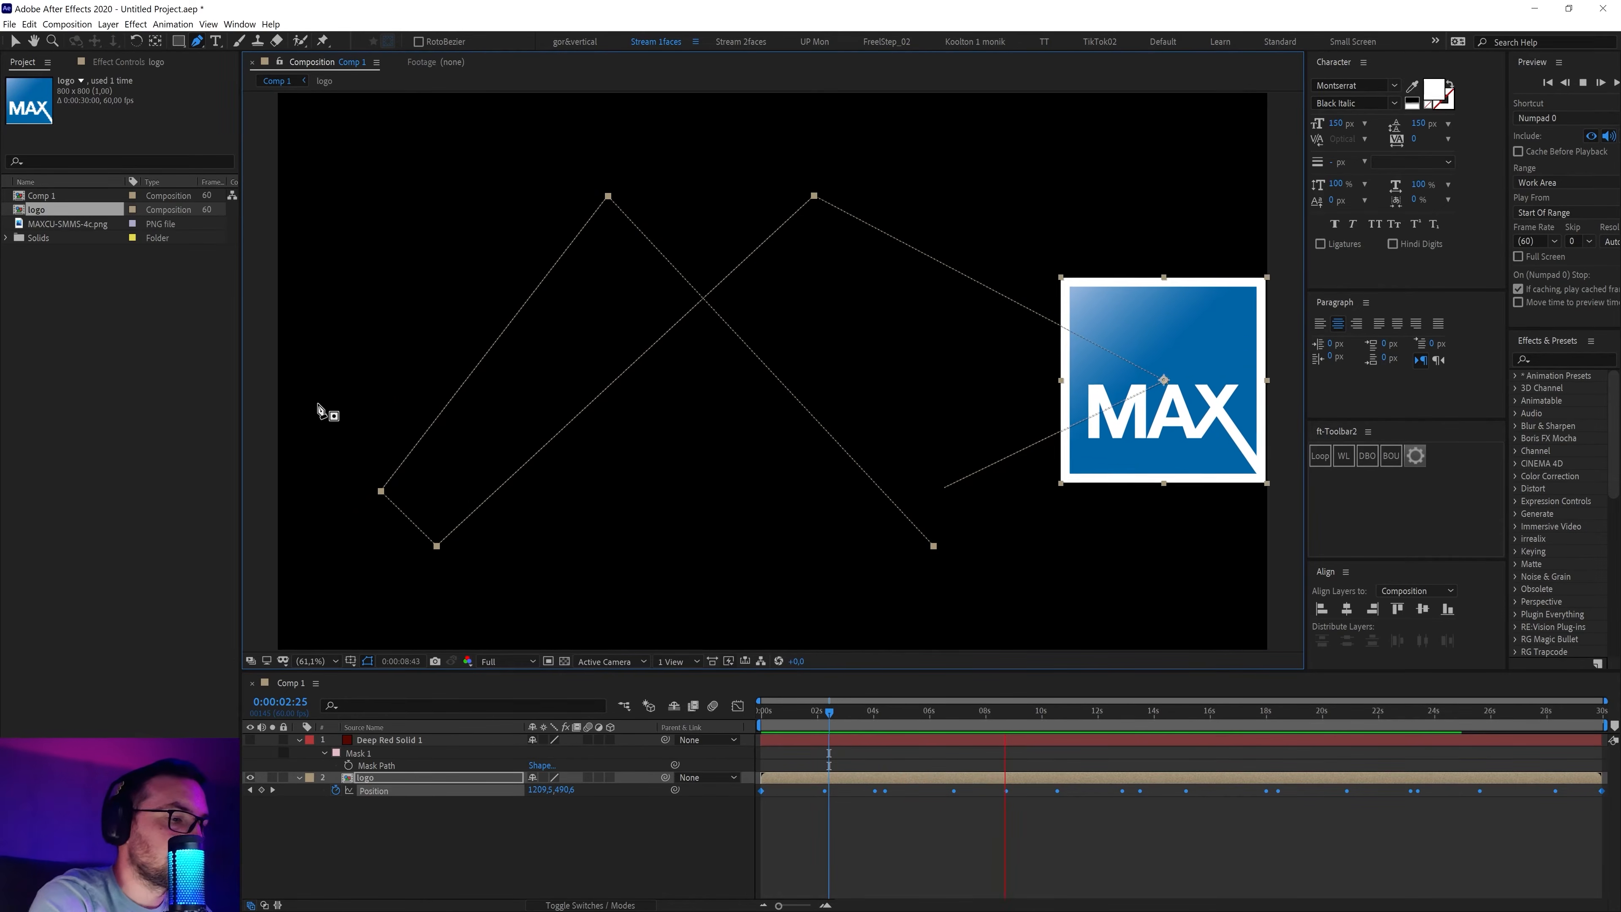
{"action": "key", "text": "ctrl+shift+h"}
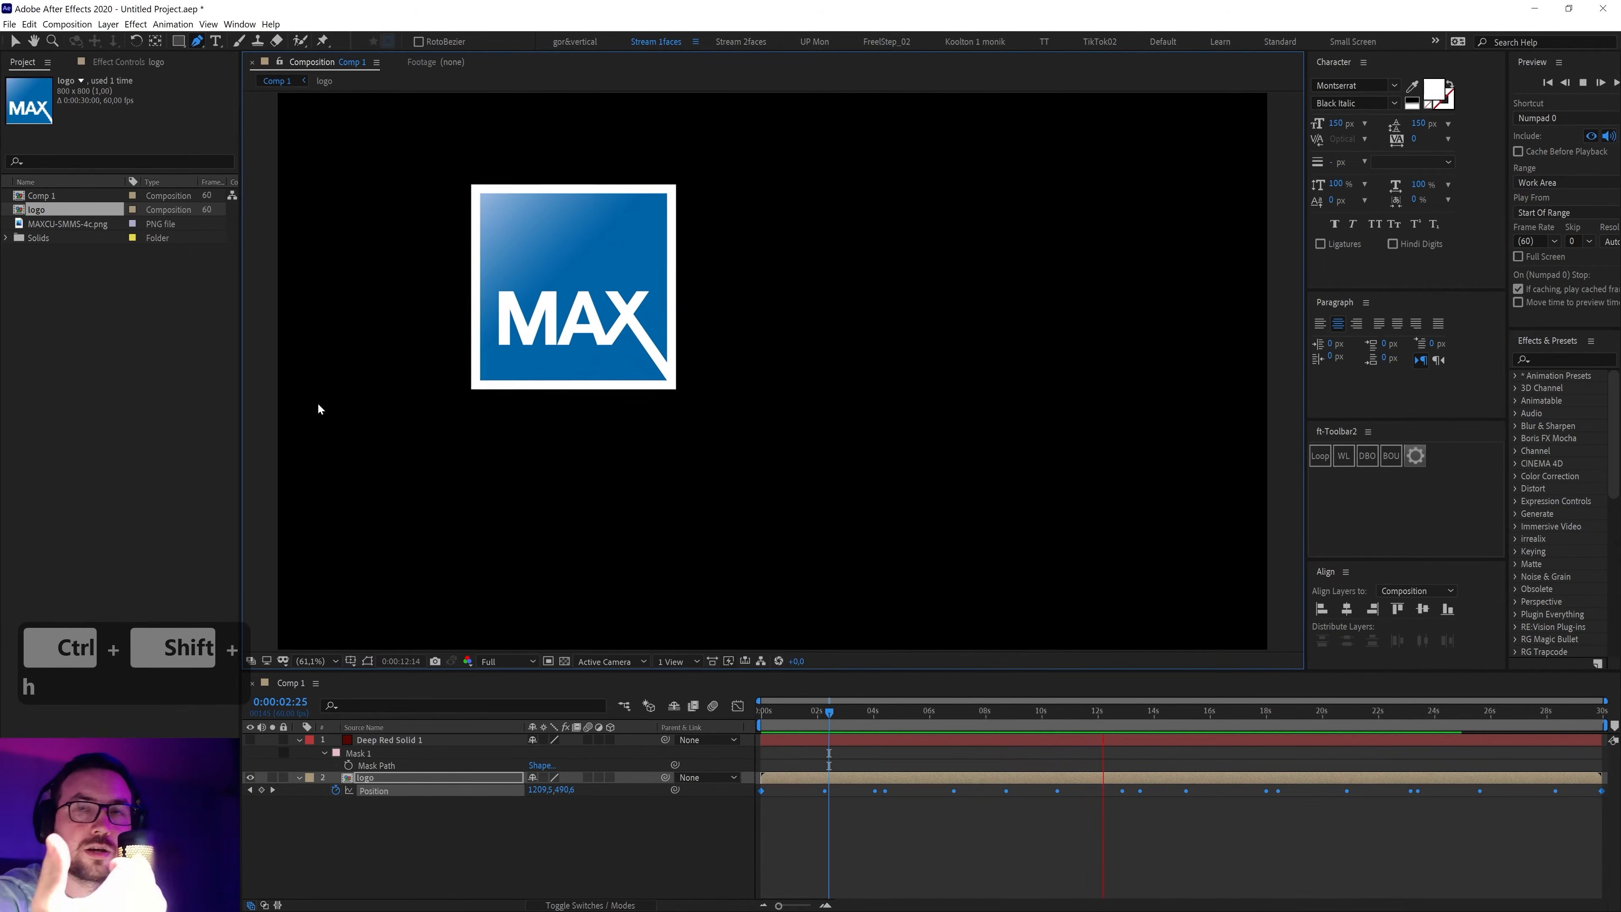
{"action": "key", "text": "ctrl+shift+h"}
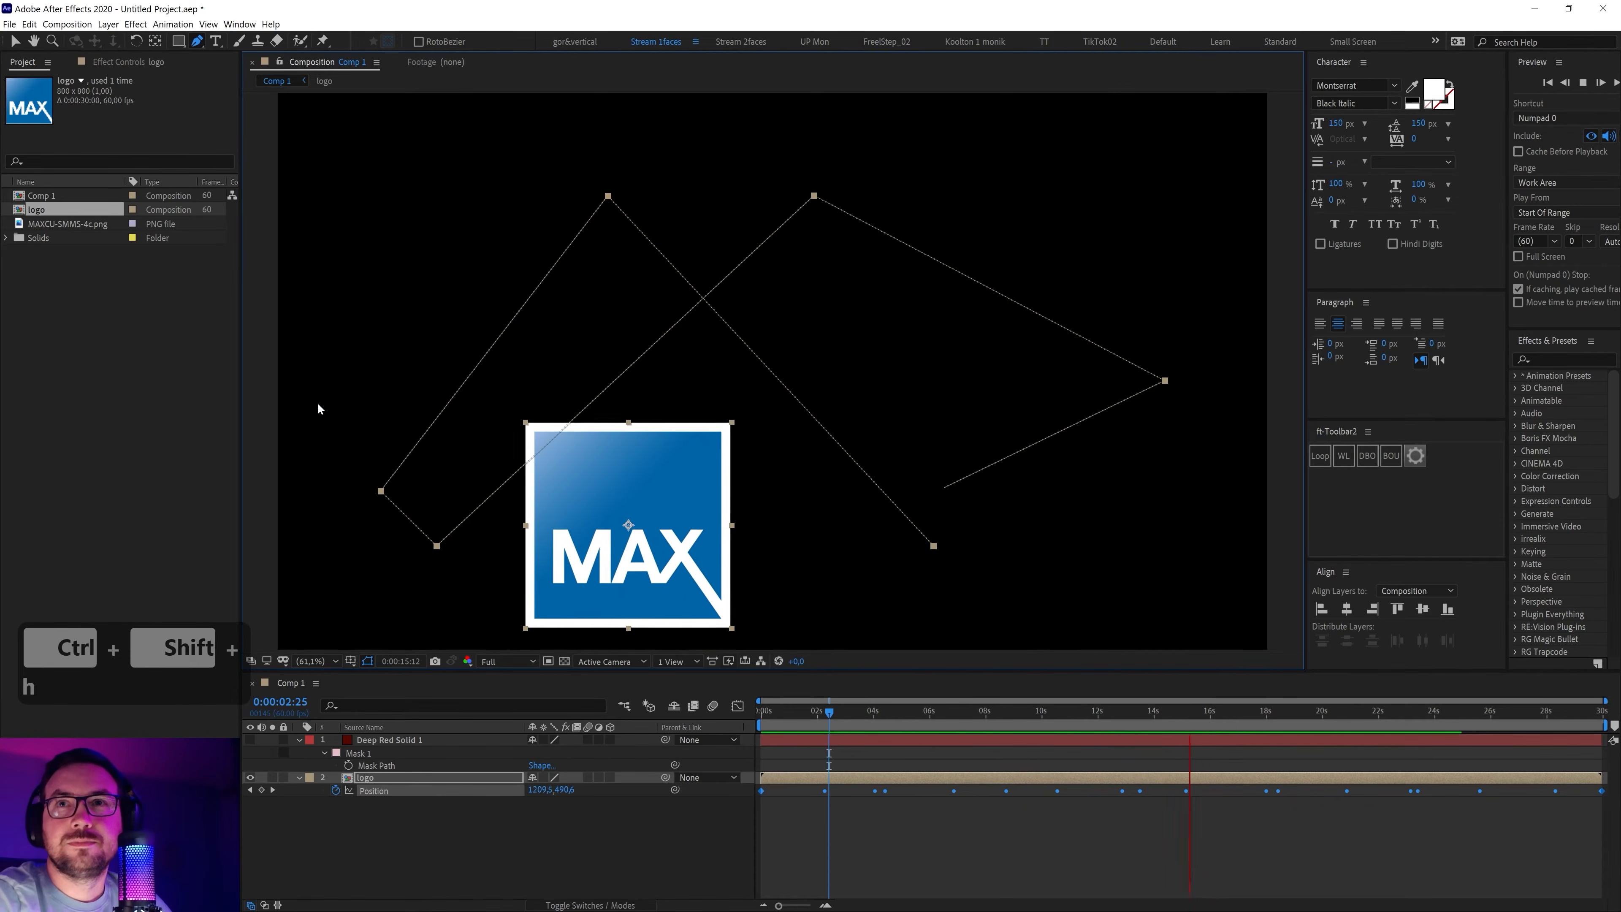
{"action": "left_click", "coordinate": [627, 831]}
Save the project as 001.aep on the Desktop
{"action": "key", "text": "ctrl+s"}
{"action": "type", "text": "00"}
{"action": "left_click", "coordinate": [853, 716]}
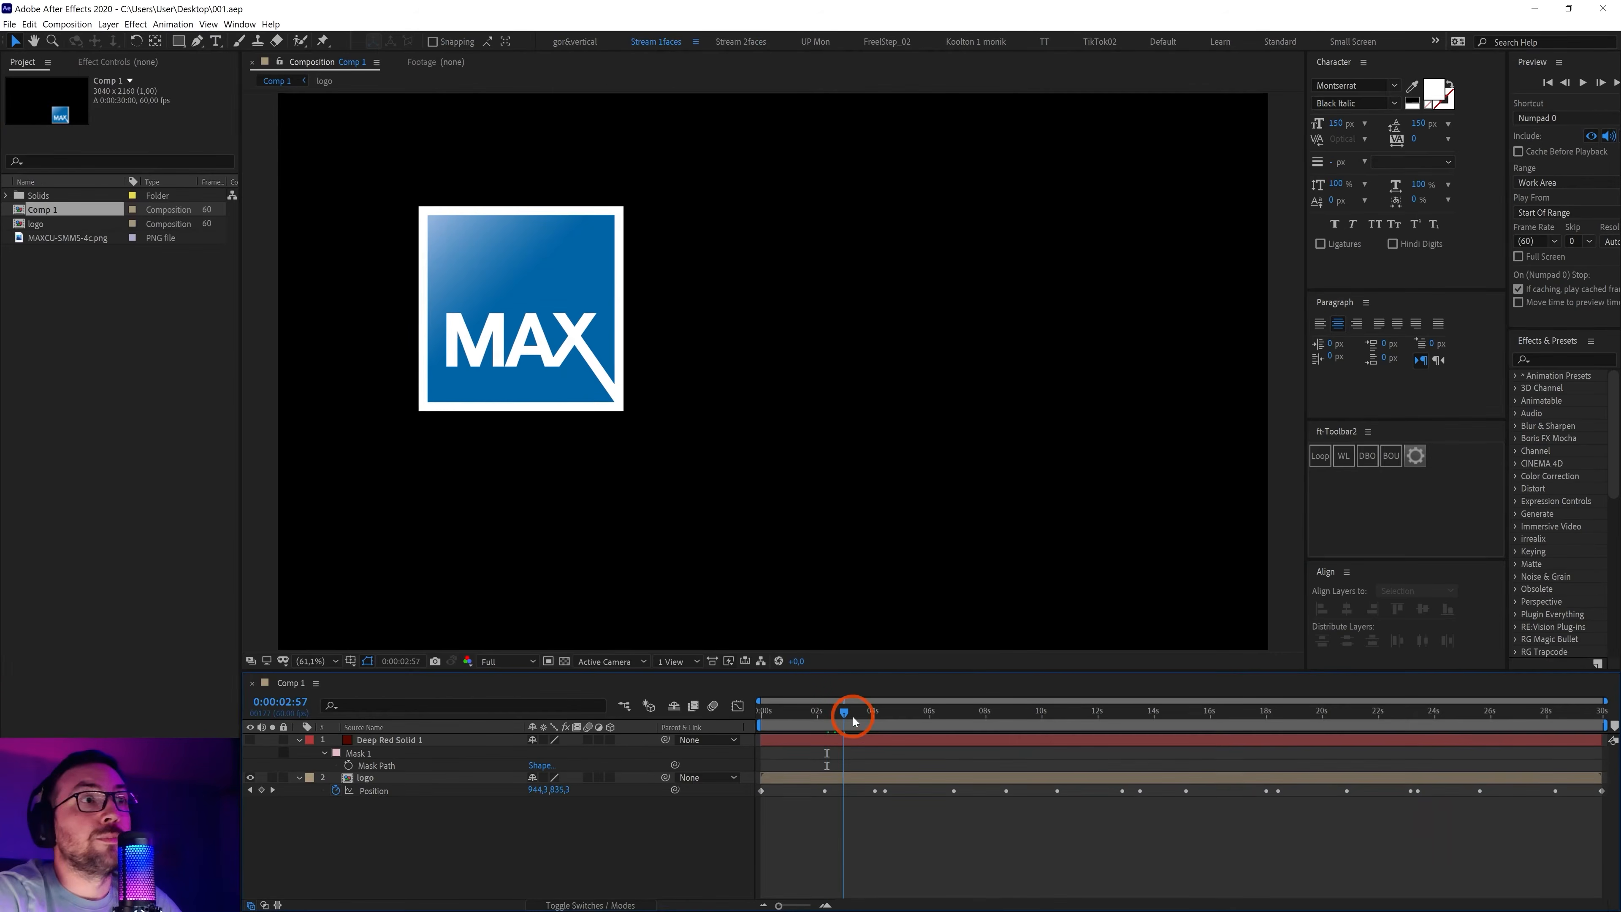
Scrub through to the end at 50% zoom, then select the logo's Position keyframes
{"action": "left_click_drag", "start_coordinate": [853, 720], "coordinate": [1187, 743]}
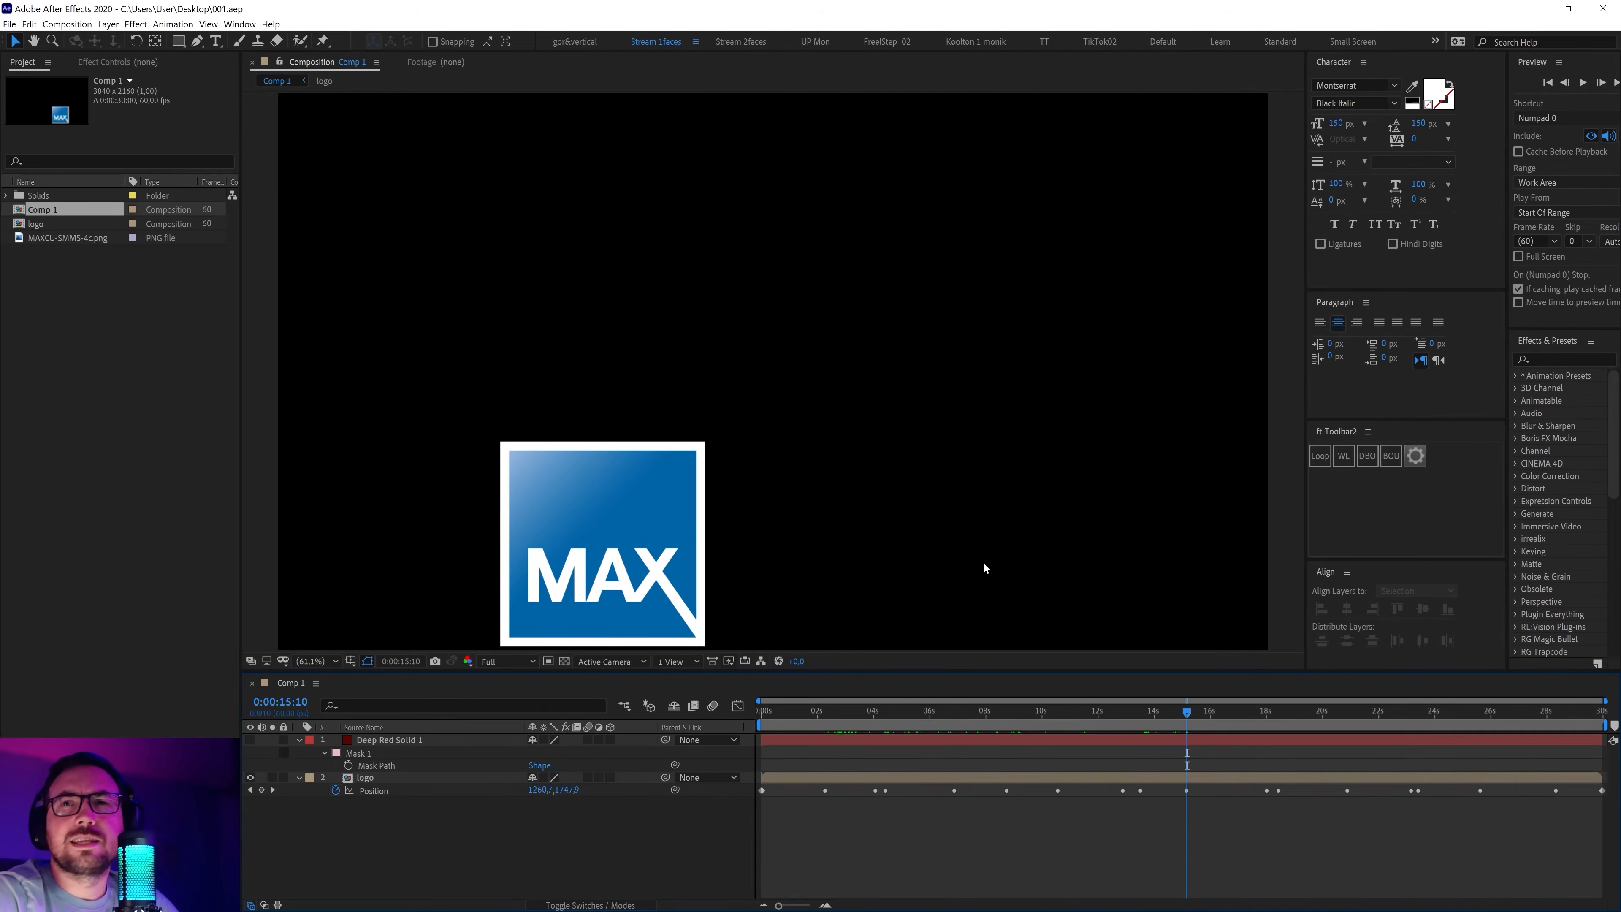
{"action": "key", "text": "comma"}
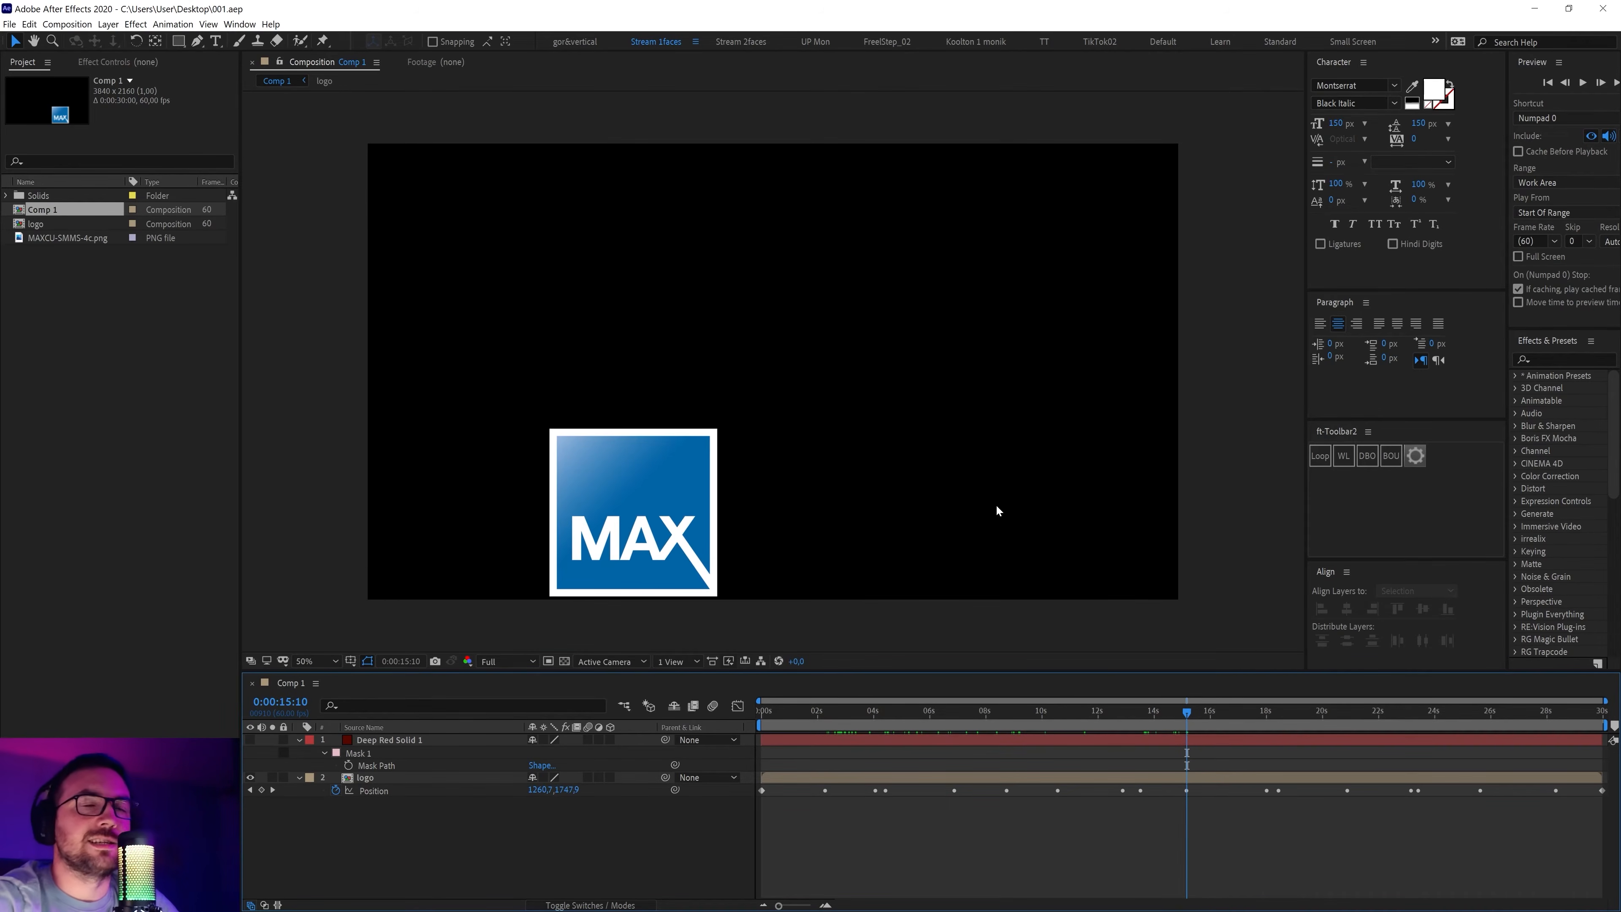
{"action": "left_click_drag", "start_coordinate": [1330, 720], "coordinate": [1557, 753]}
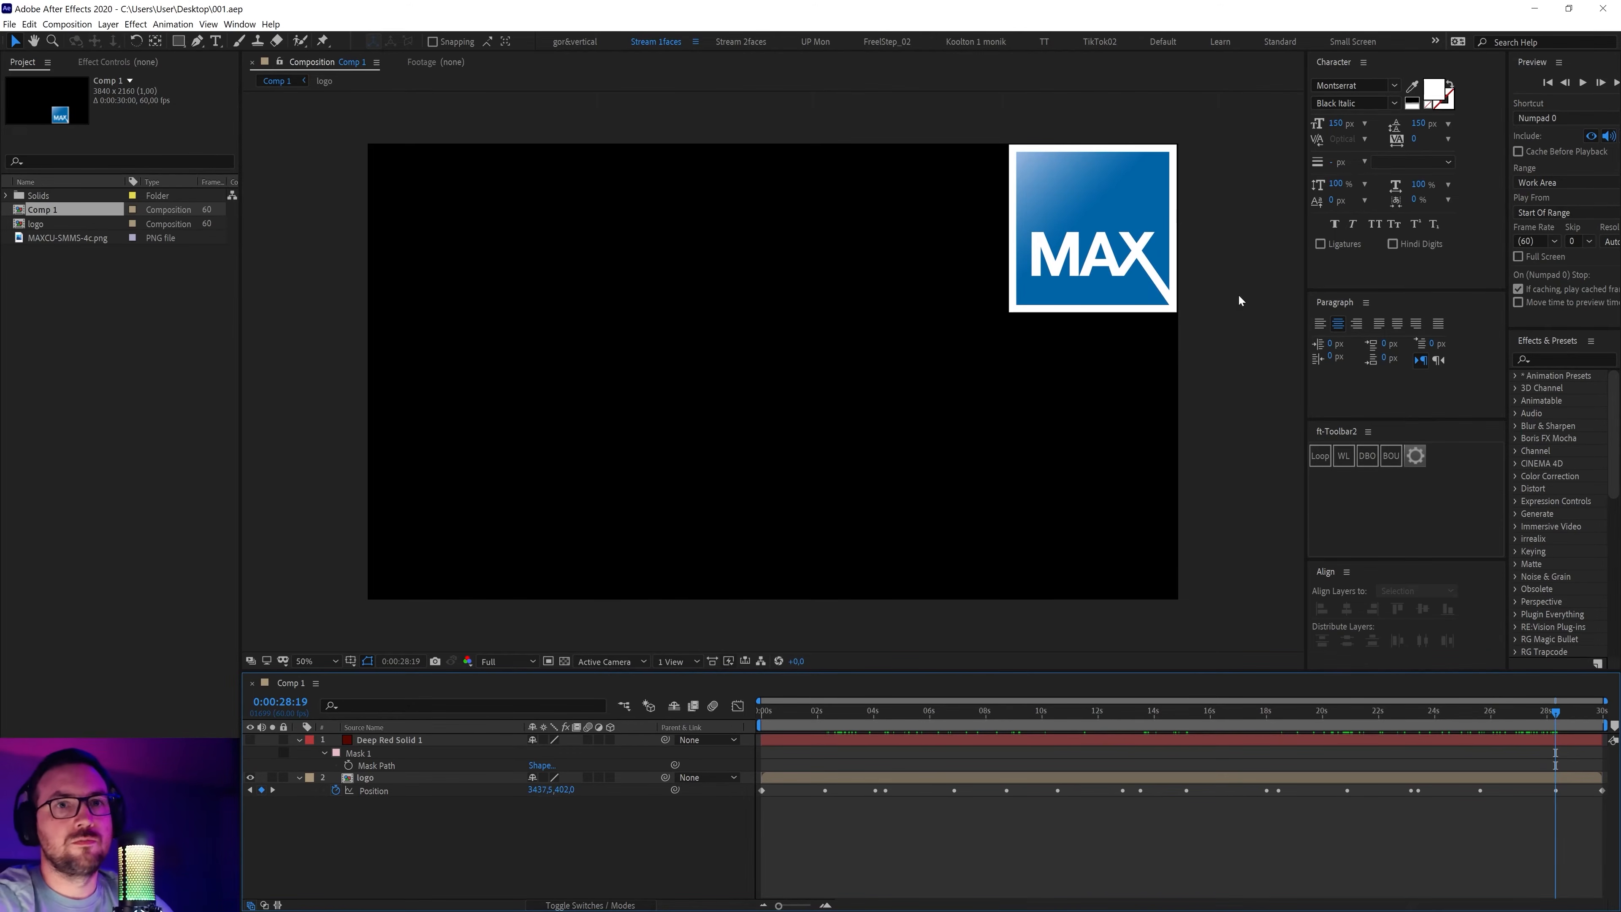
{"action": "left_click_drag", "start_coordinate": [1555, 718], "coordinate": [1610, 728]}
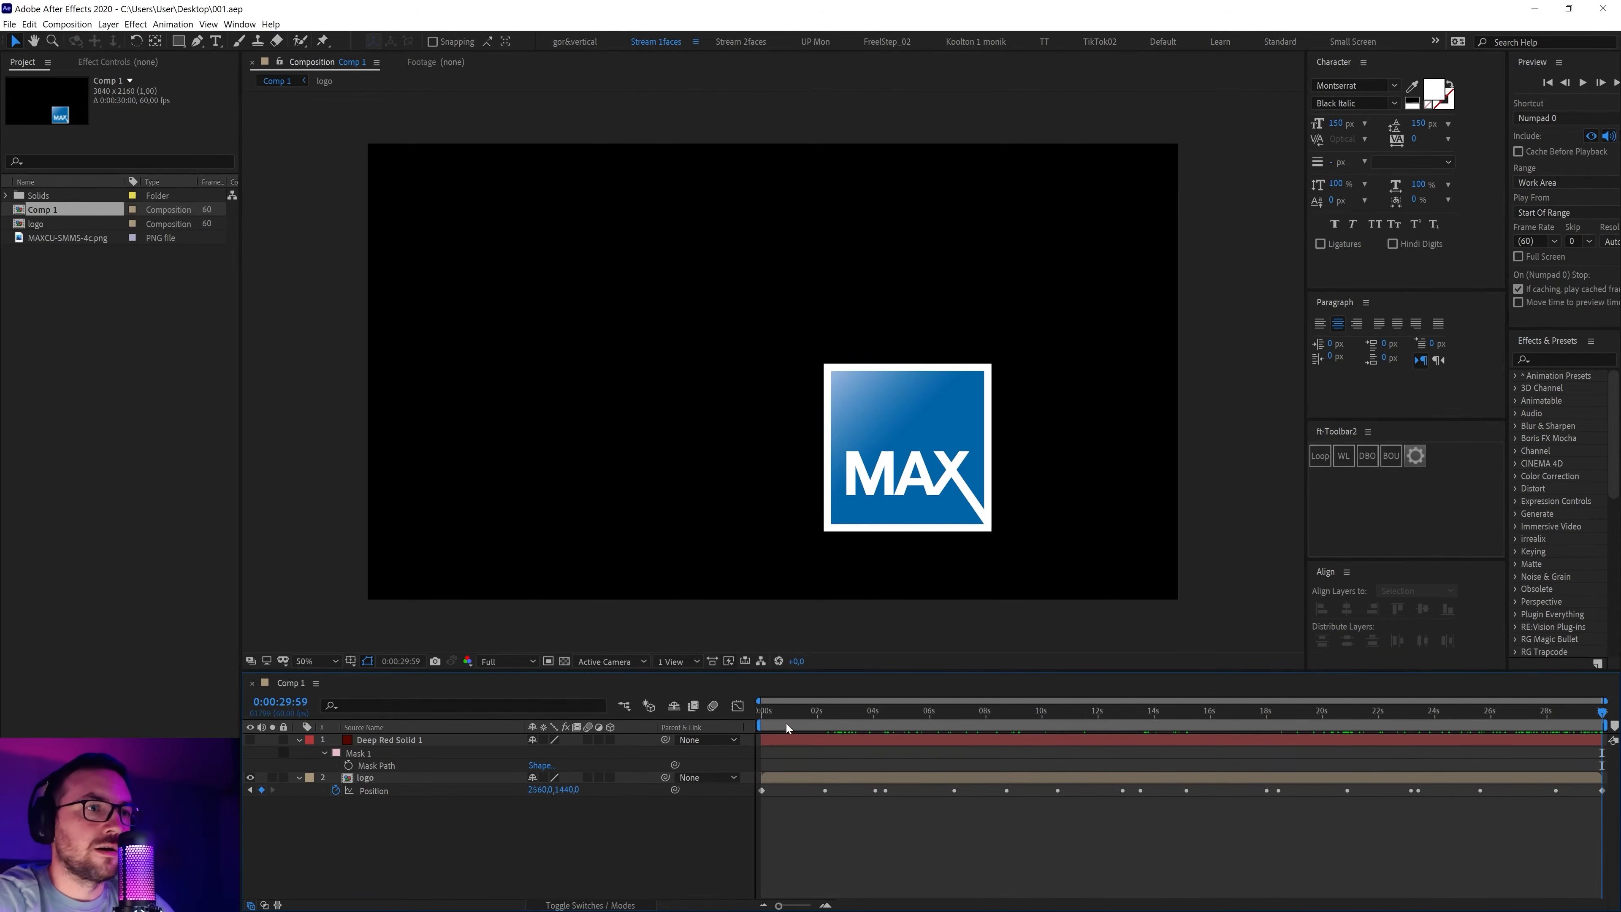
{"action": "left_click_drag", "start_coordinate": [786, 725], "coordinate": [674, 739]}
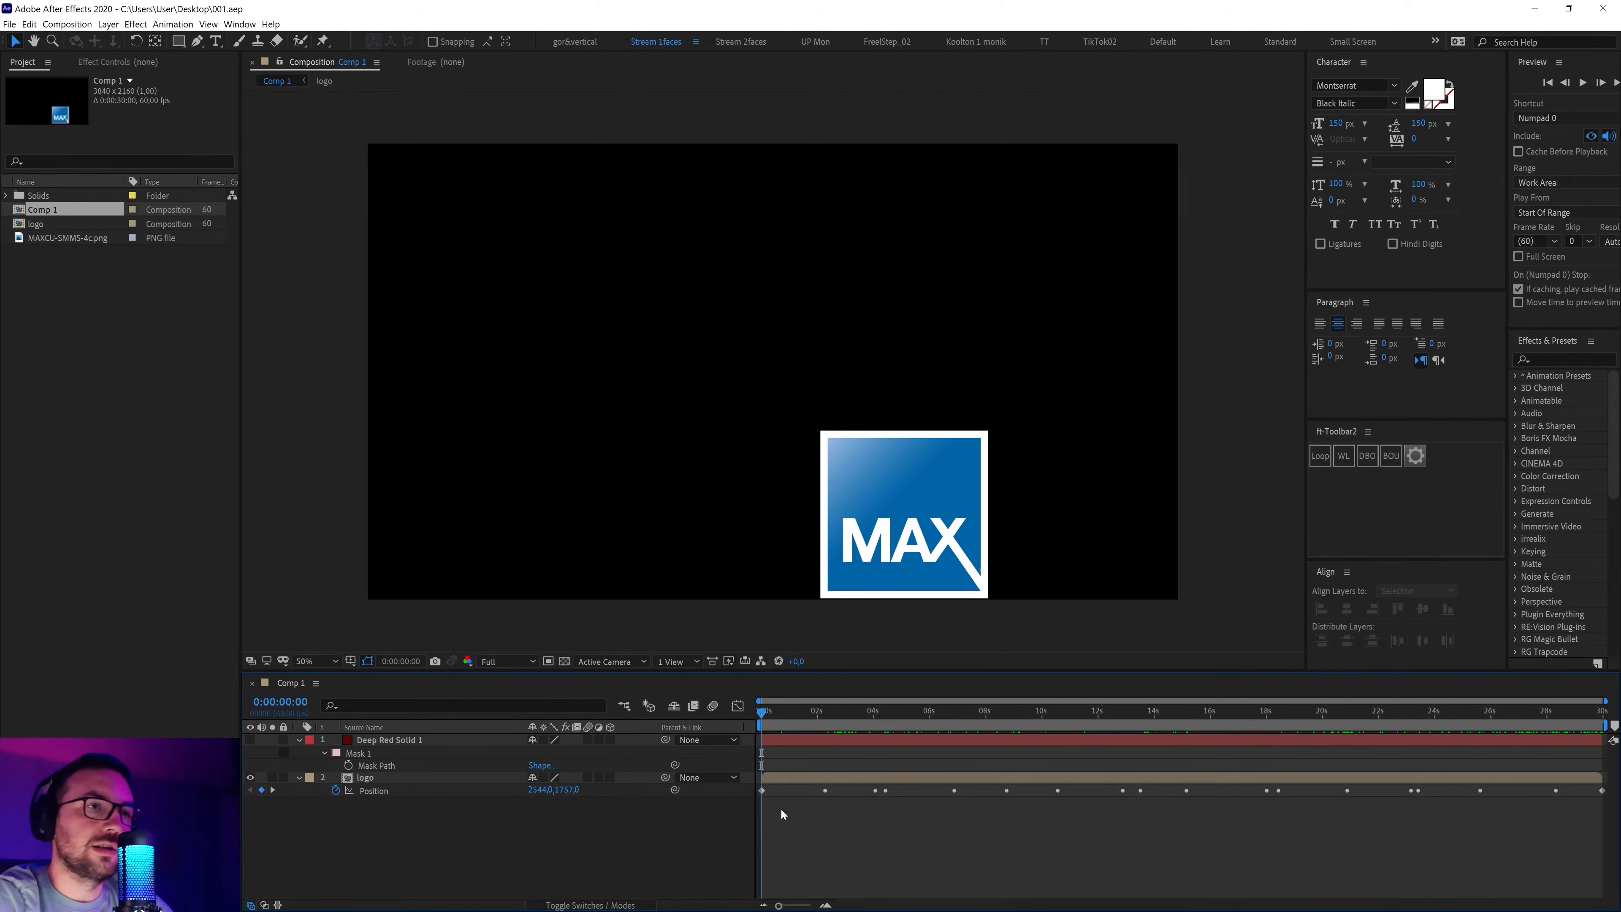
{"action": "left_click_drag", "start_coordinate": [754, 803], "coordinate": [733, 790]}
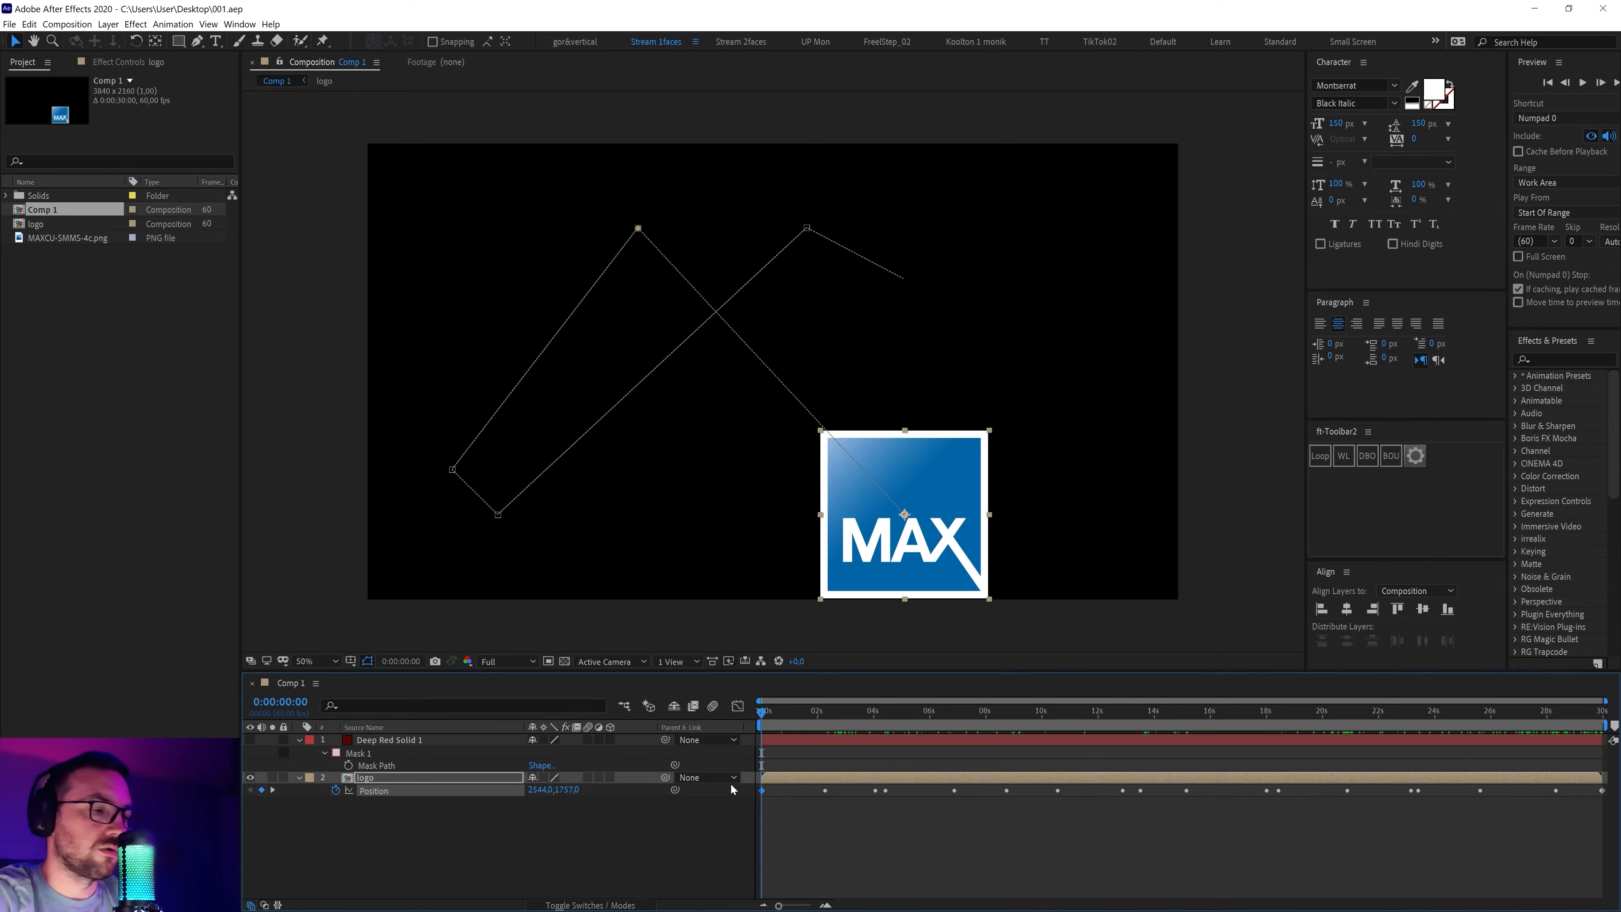
Replace the final Position keyframe with a pasted copy of the starting position
{"action": "left_click_drag", "start_coordinate": [1084, 751], "coordinate": [1618, 781]}
{"action": "key", "text": "Delete"}
{"action": "key", "text": "ctrl+v"}
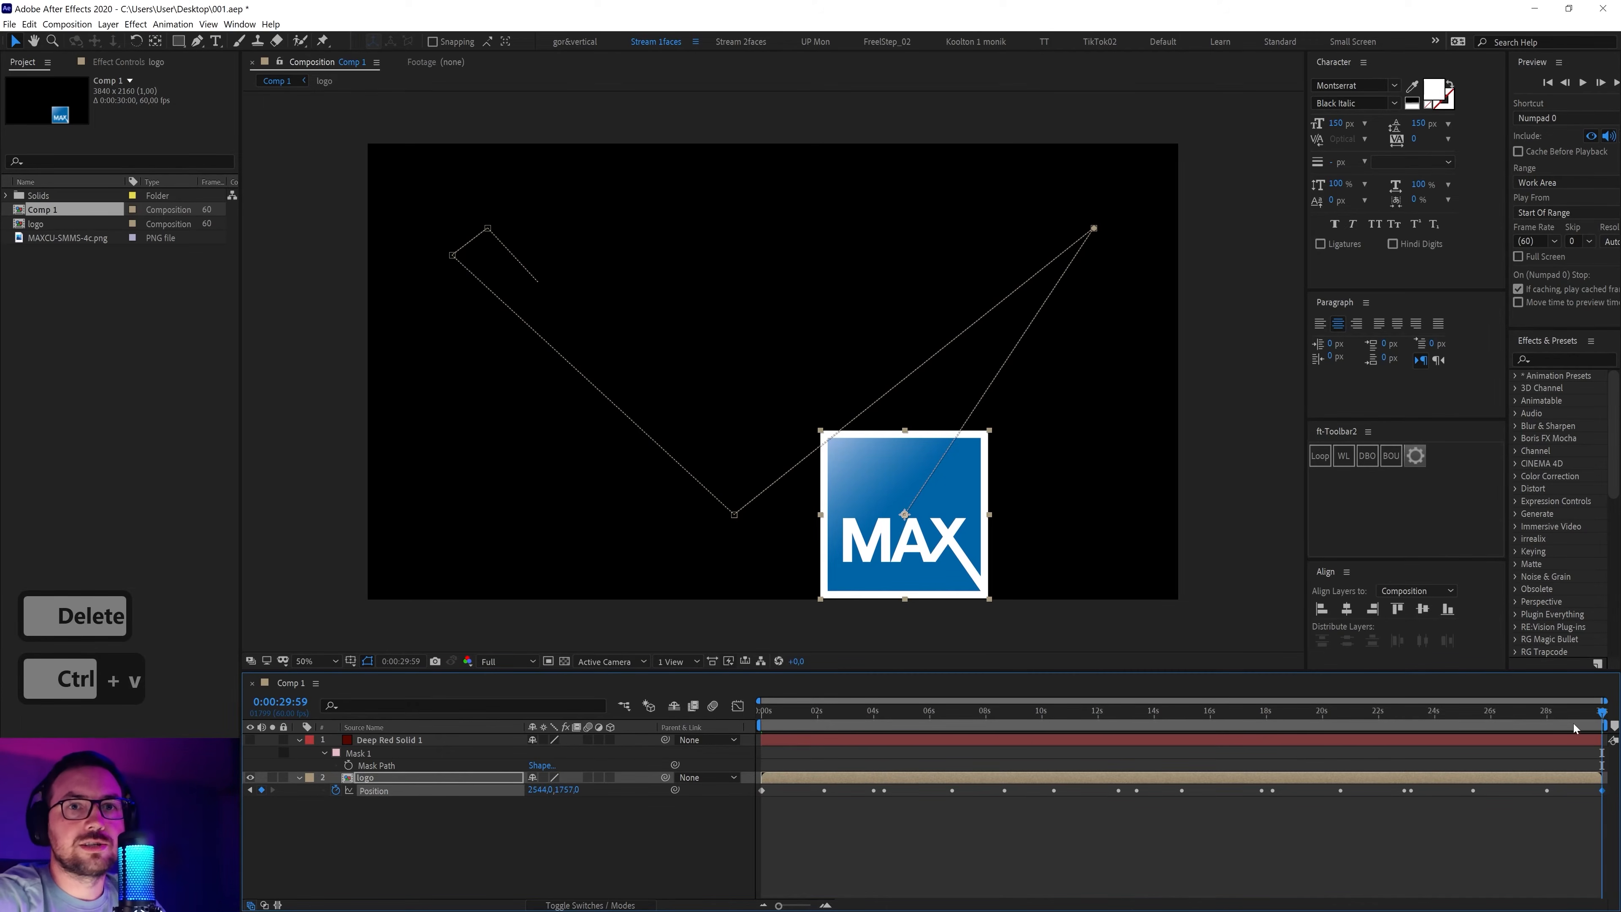
Review the motion near the end and save the project
{"action": "left_click_drag", "start_coordinate": [1547, 717], "coordinate": [1507, 719]}
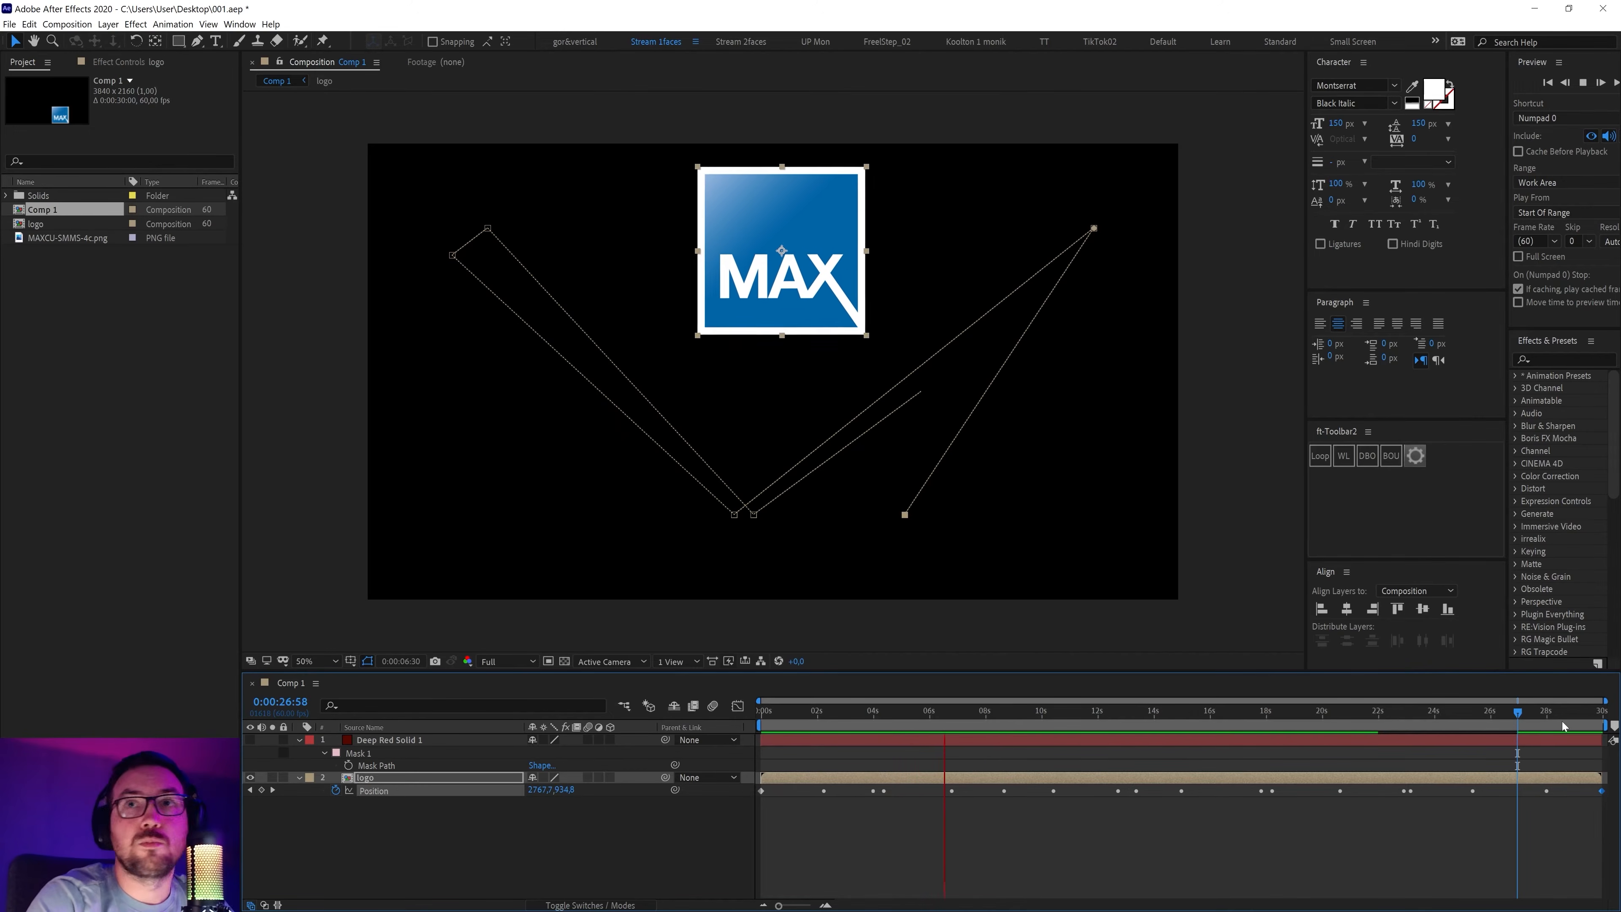
{"action": "left_click", "coordinate": [990, 711]}
{"action": "key", "text": "ctrl+s"}
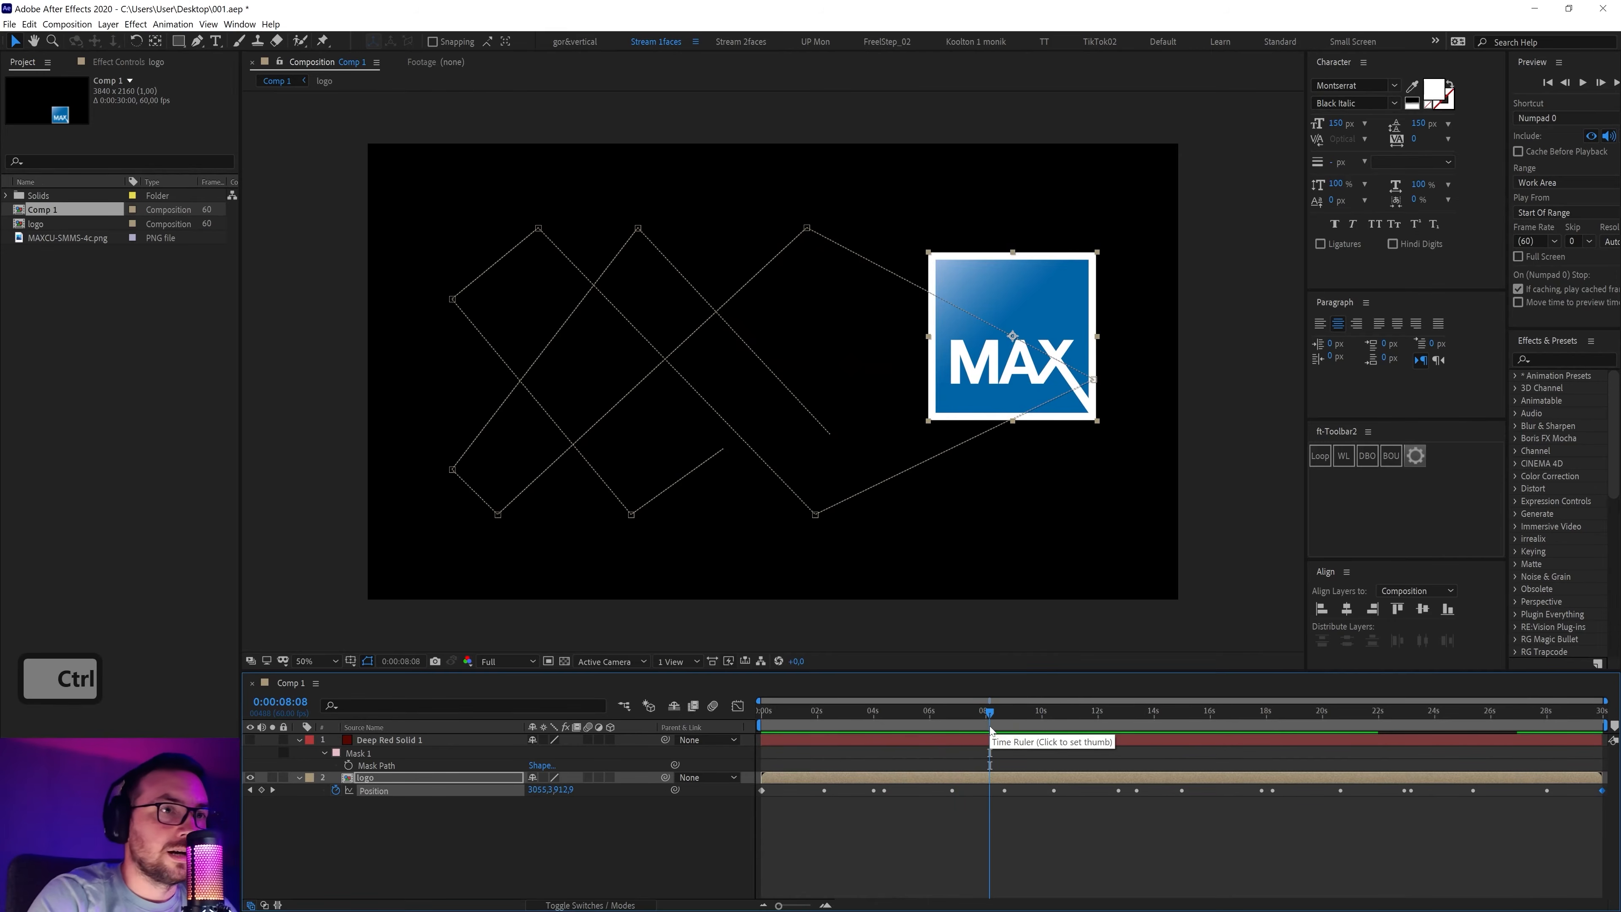
{"action": "left_click_drag", "start_coordinate": [982, 722], "coordinate": [941, 717]}
{"action": "key", "text": "alt+Tab"}
{"action": "key", "text": "alt+Tab"}
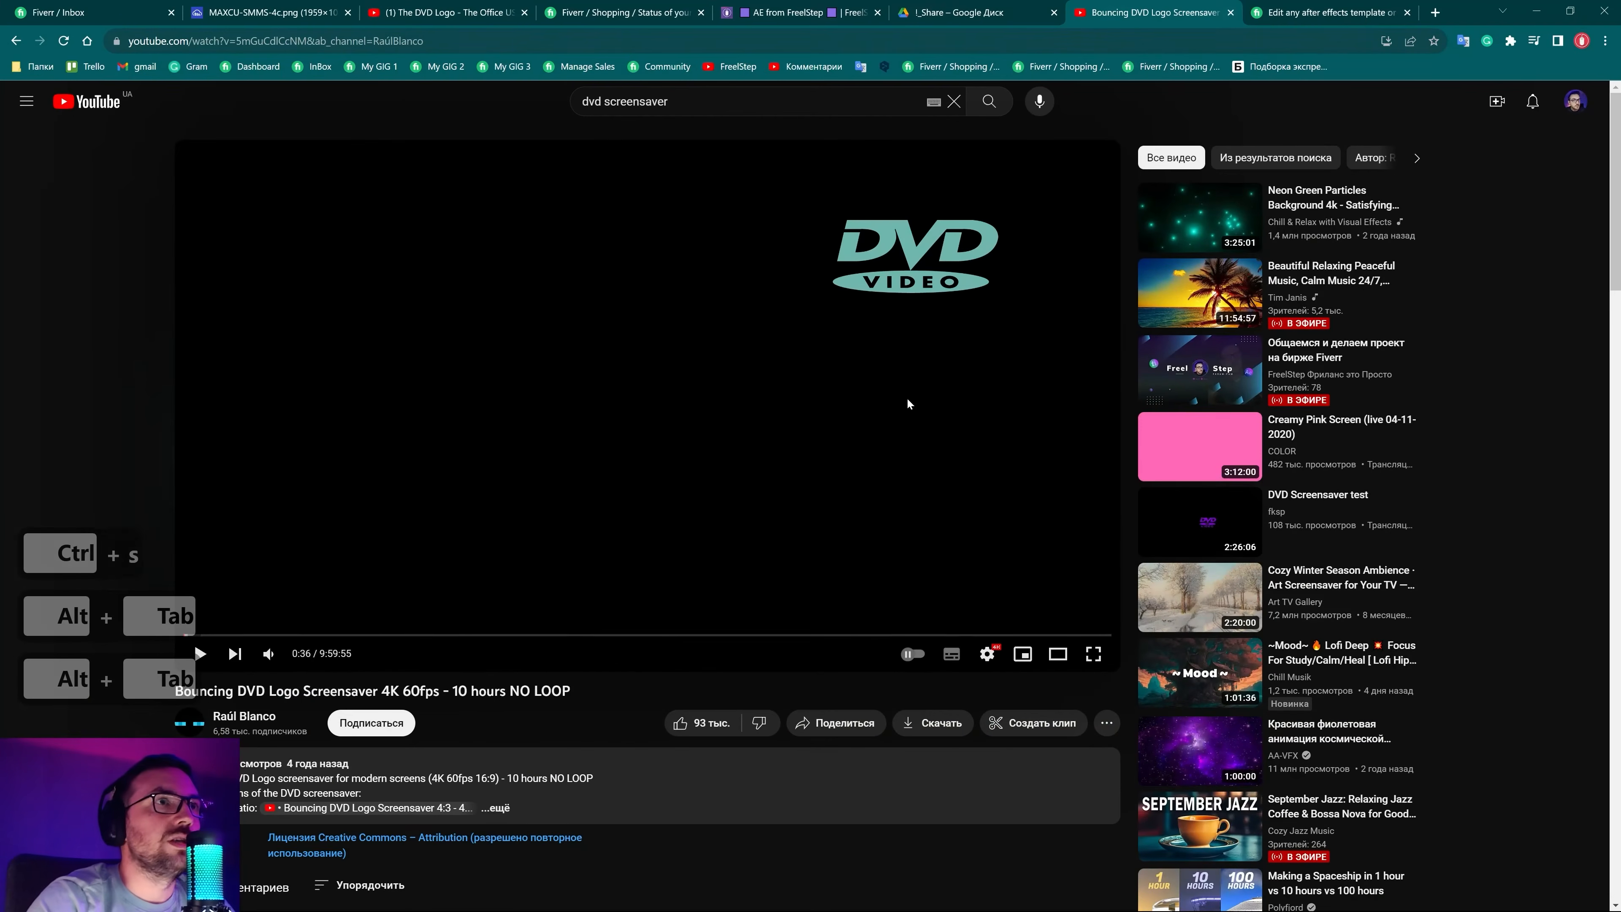
{"action": "left_click", "coordinate": [910, 428]}
{"action": "left_click", "coordinate": [915, 451]}
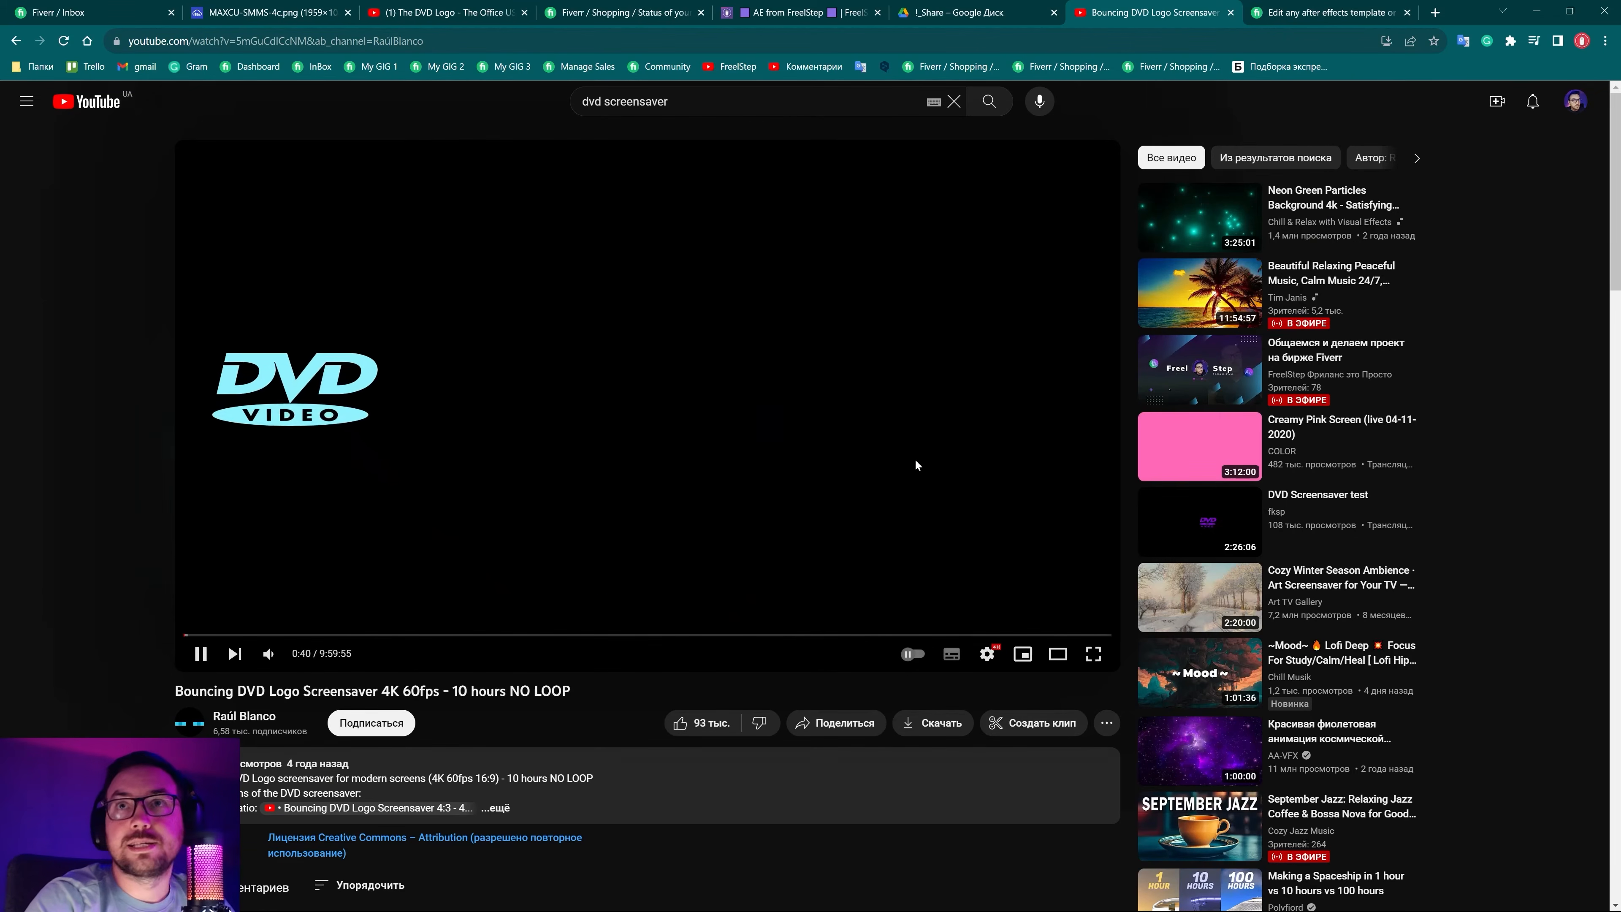
{"action": "left_click", "coordinate": [883, 421]}
{"action": "left_click", "coordinate": [1526, 19]}
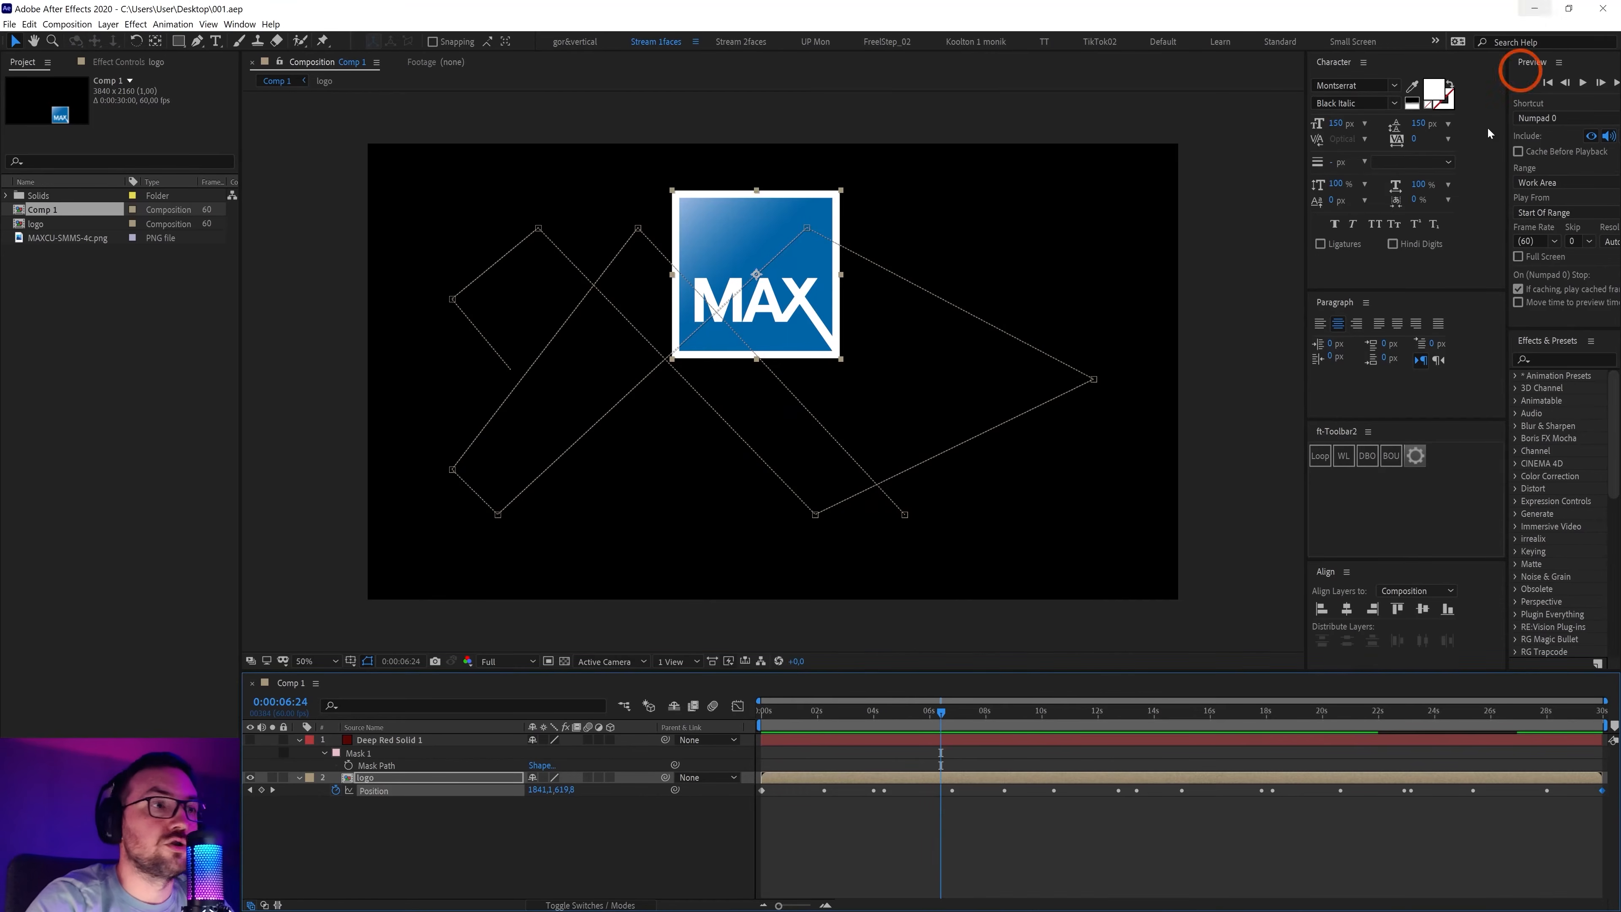
Search effects for 'chang', remove a trial Change Color, and apply Change to Color to the logo
{"action": "left_click", "coordinate": [379, 790]}
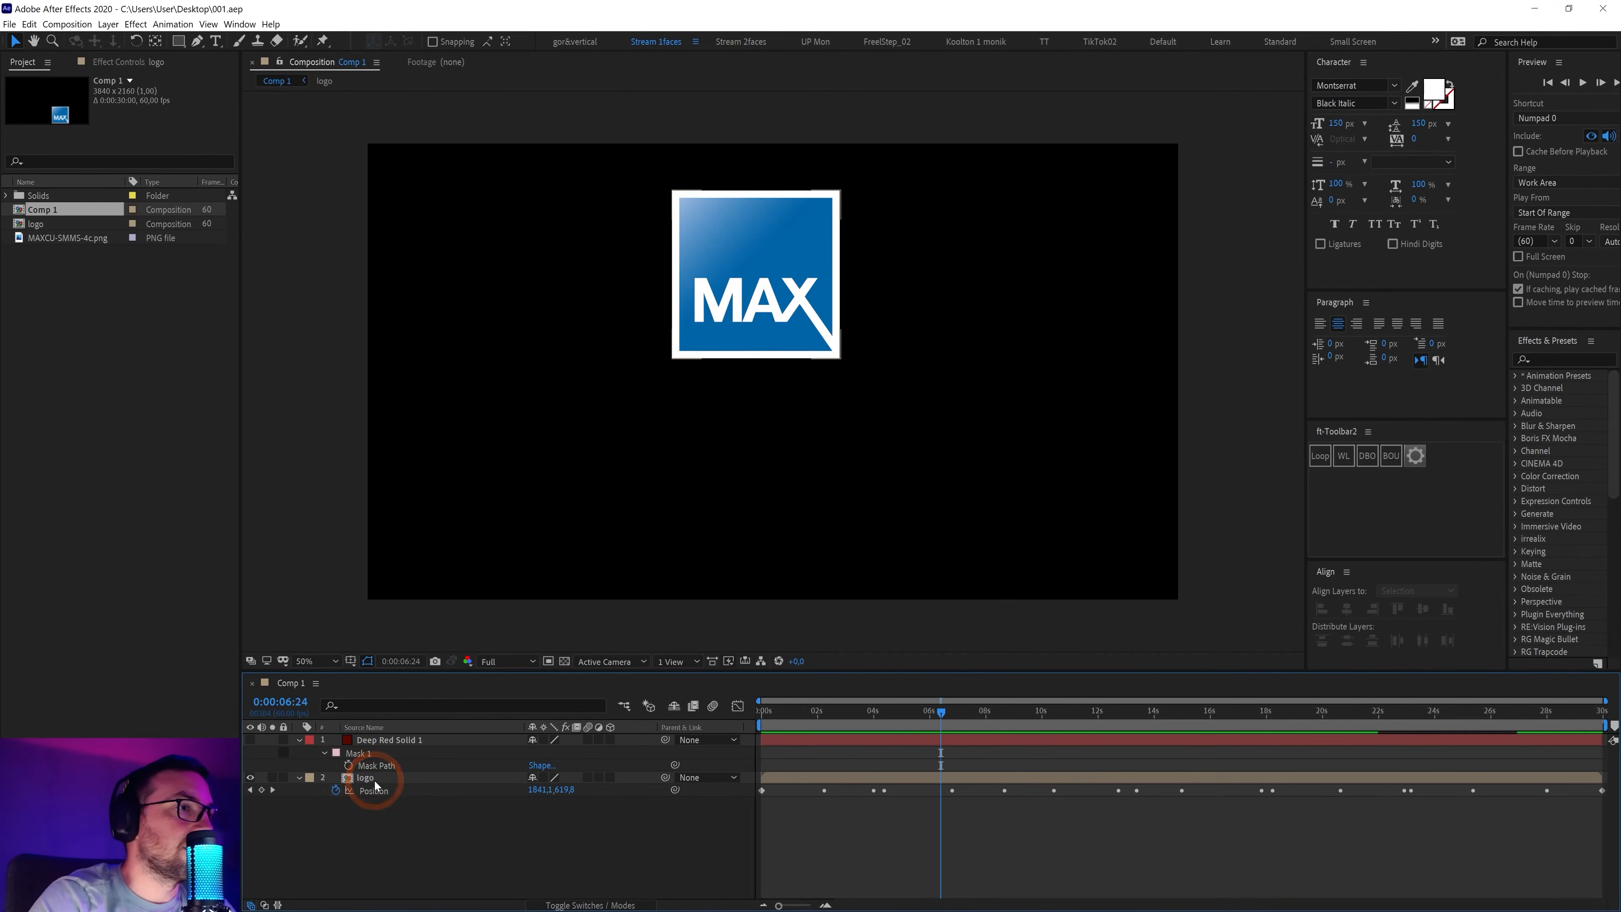
{"action": "left_click", "coordinate": [376, 779]}
{"action": "left_click", "coordinate": [1524, 362]}
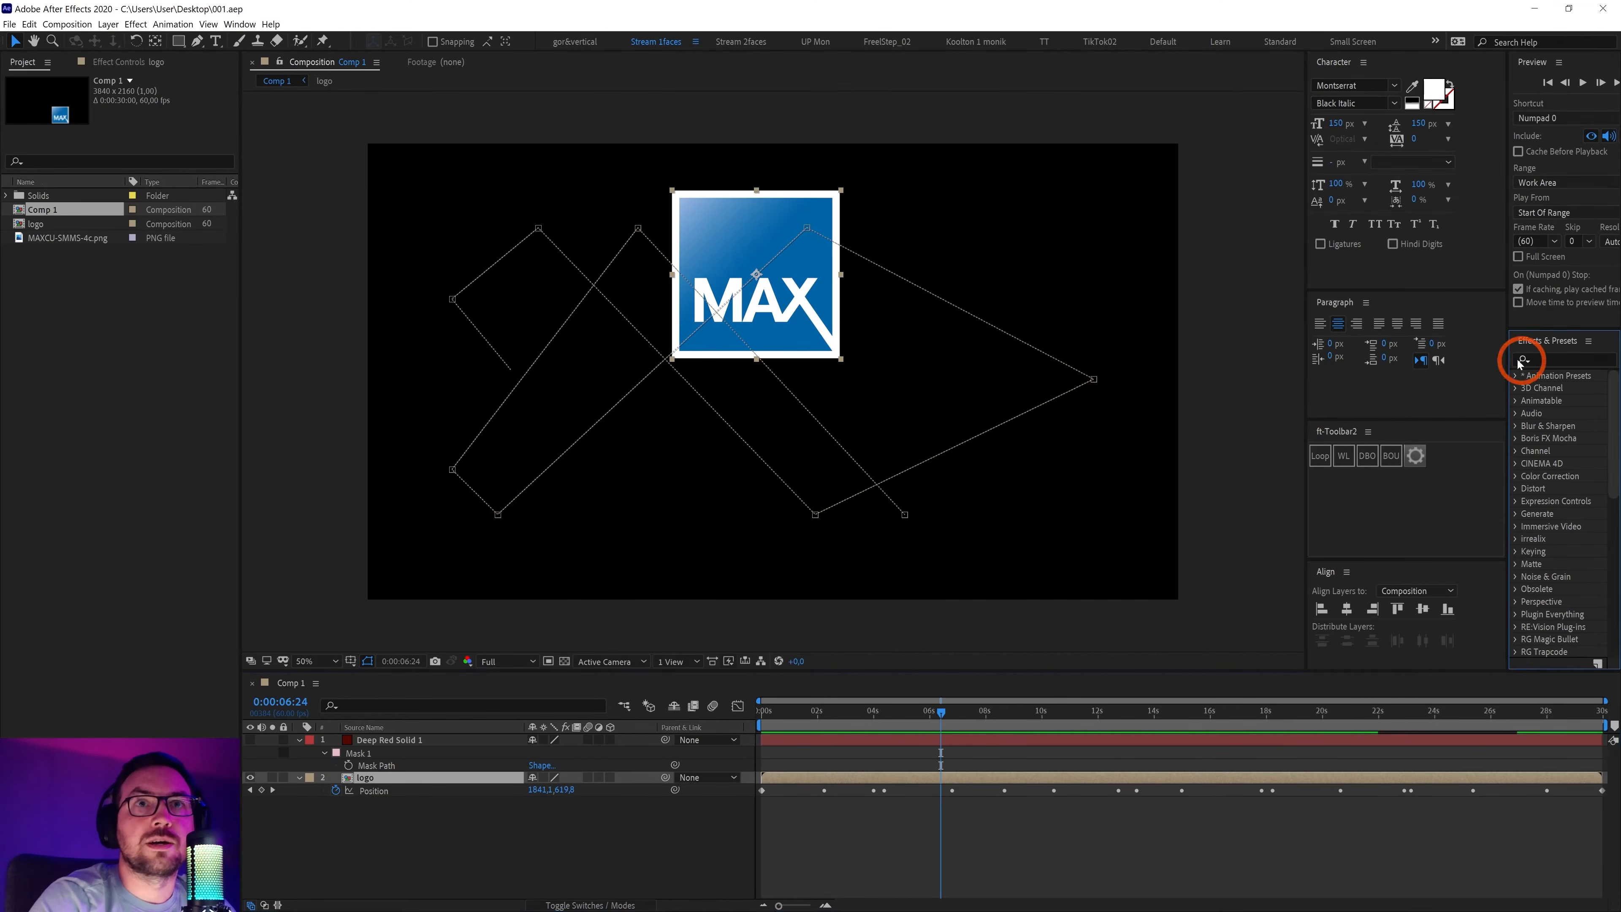
{"action": "left_click_drag", "start_coordinate": [1505, 359], "coordinate": [1442, 358]}
{"action": "left_click", "coordinate": [1476, 359]}
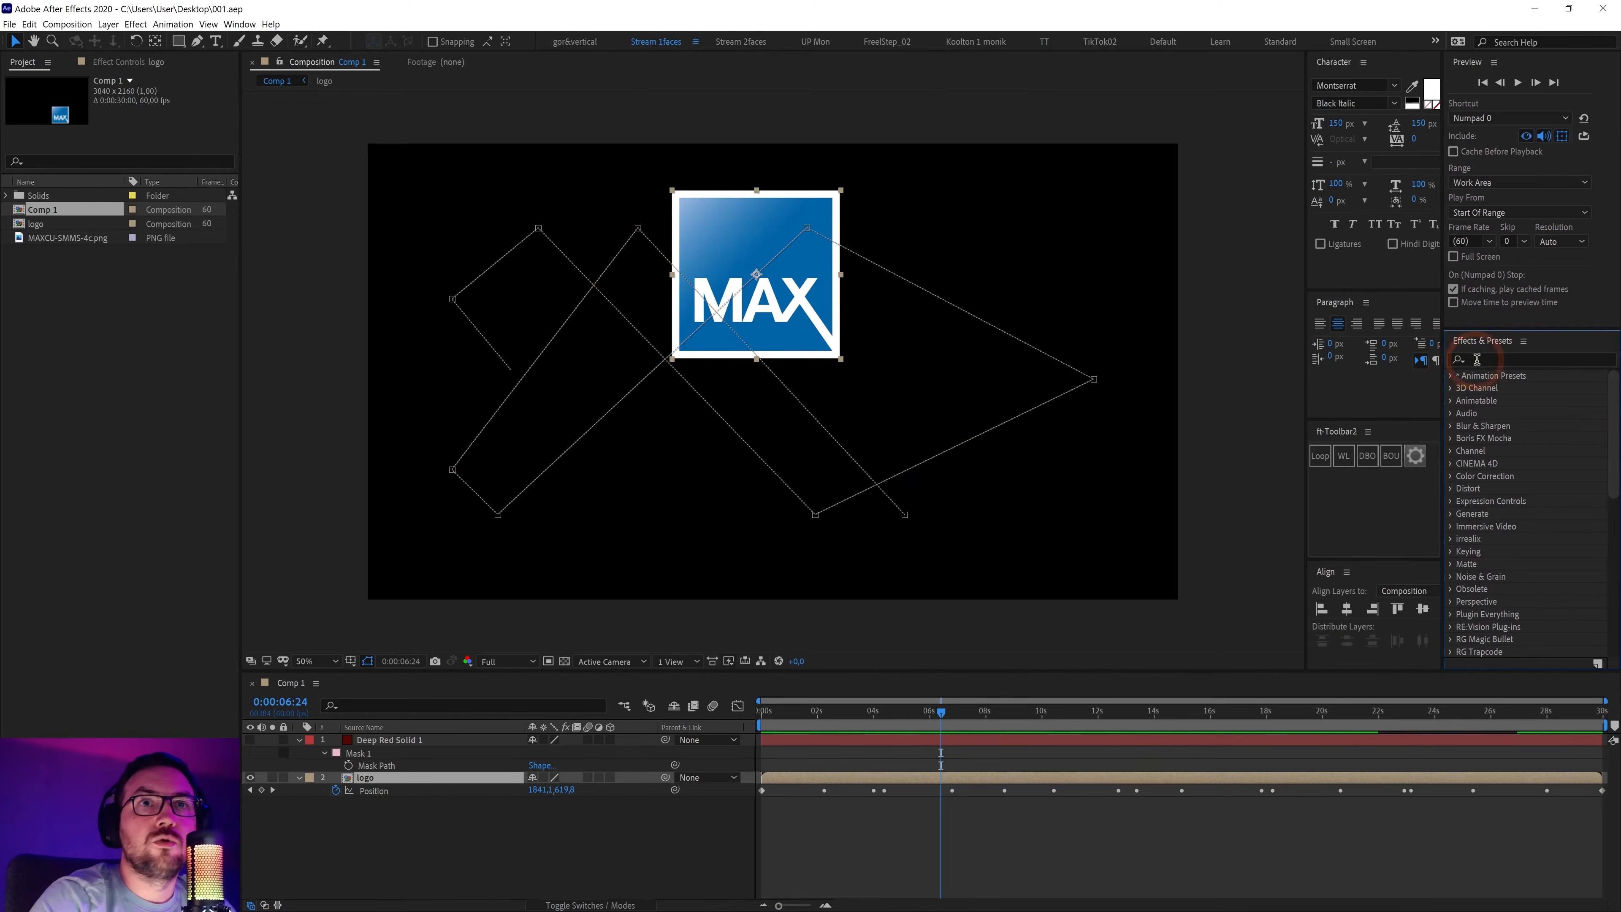
{"action": "type", "text": "chang"}
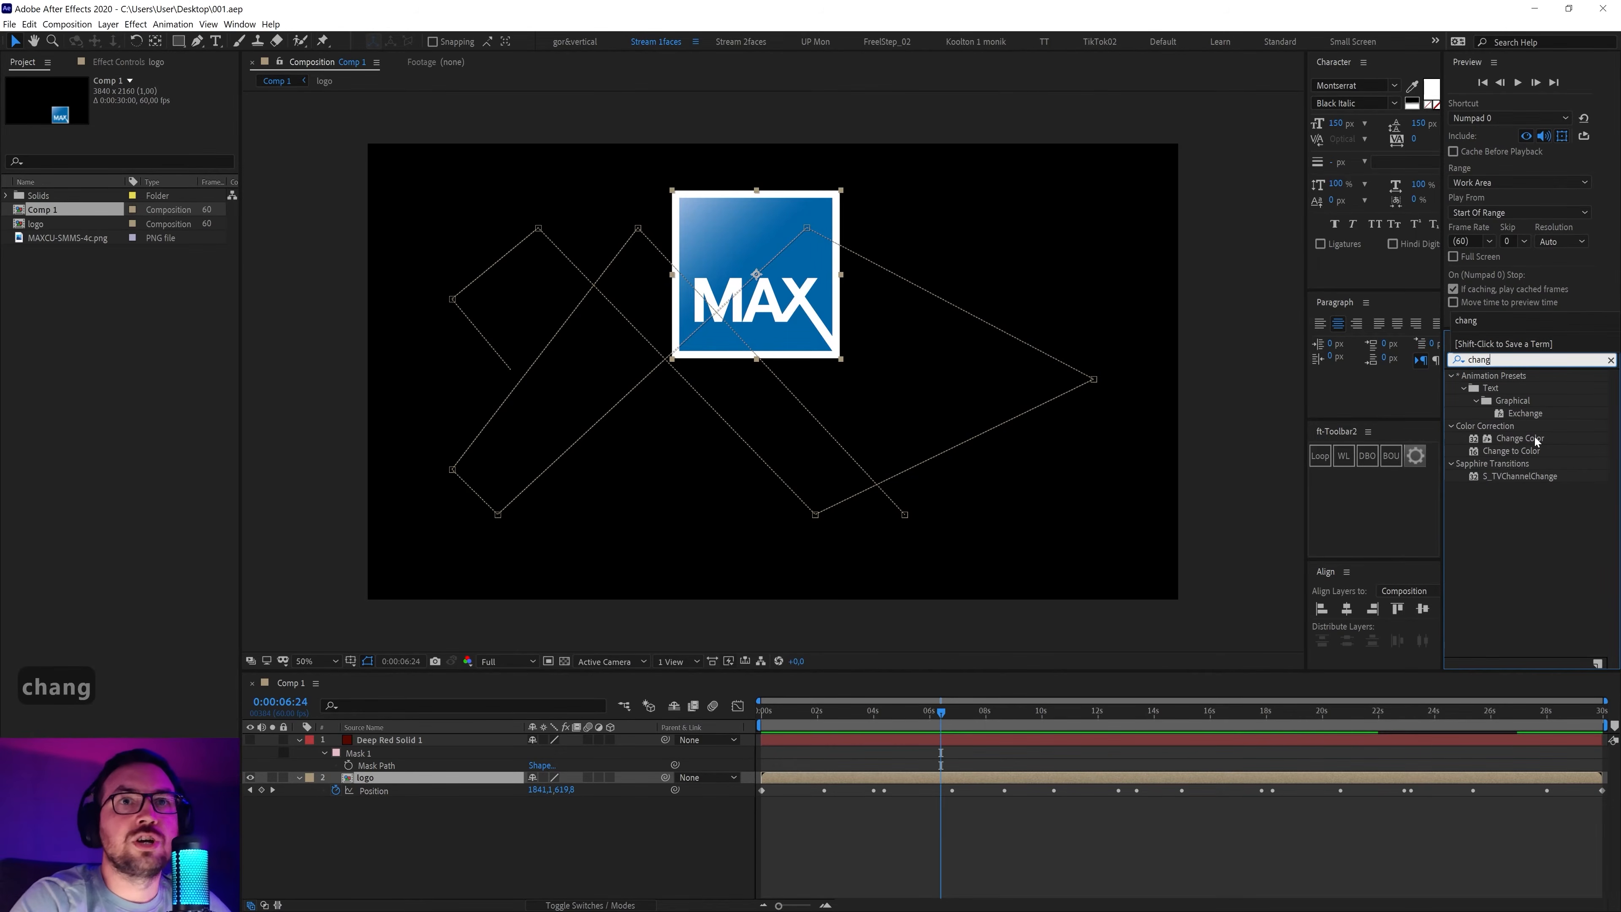
{"action": "left_click_drag", "start_coordinate": [1535, 441], "coordinate": [409, 773]}
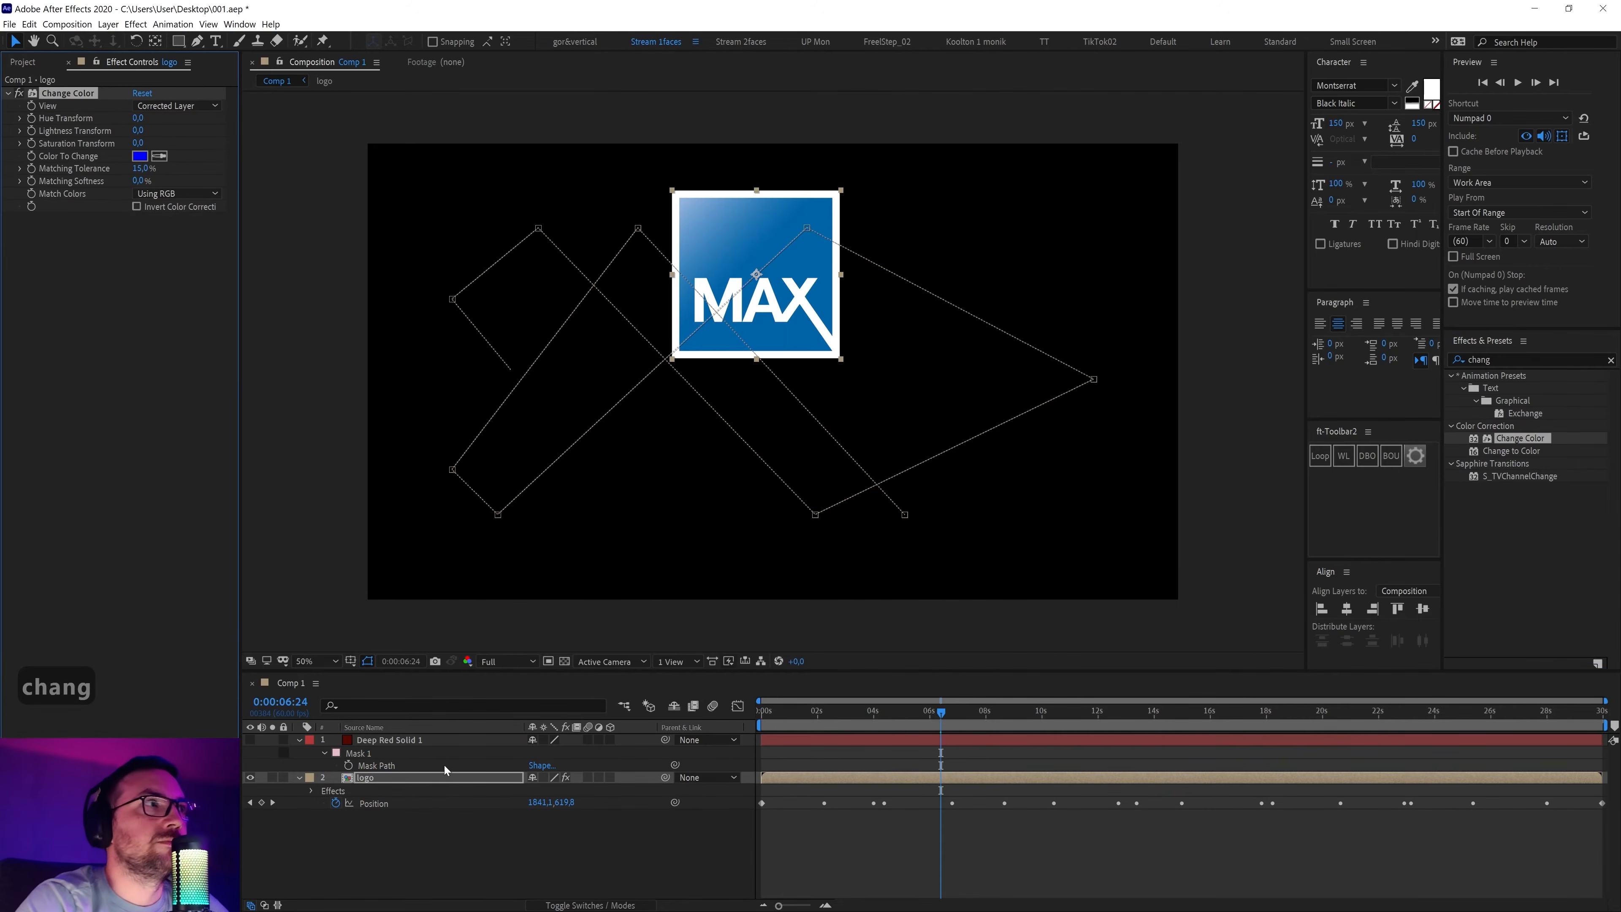
{"action": "key", "text": "Delete"}
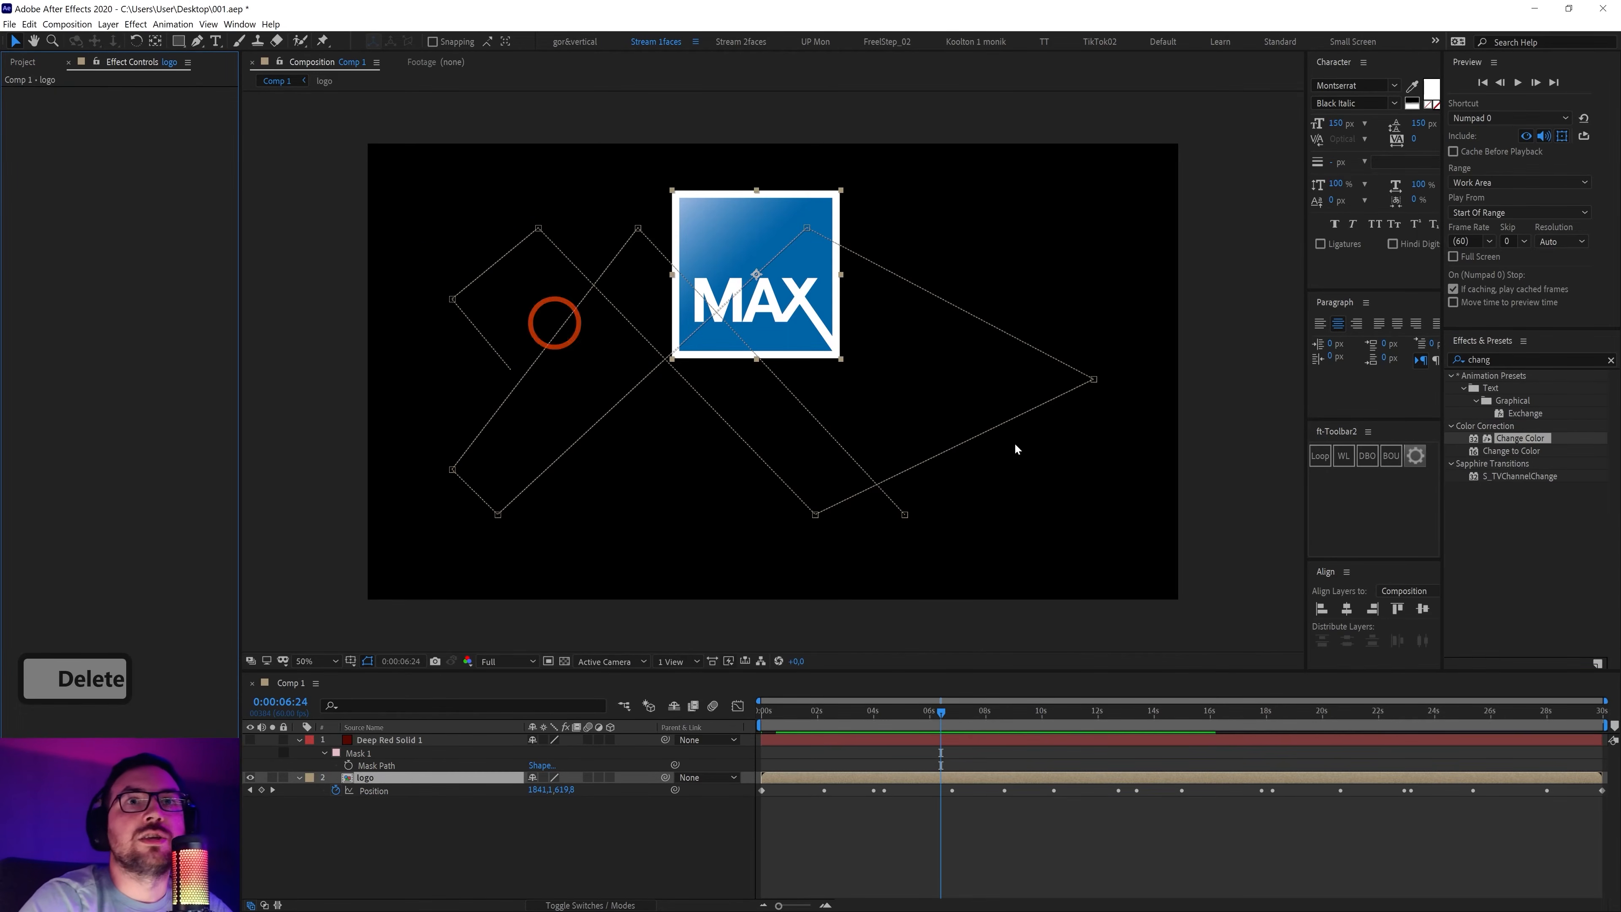
{"action": "left_click_drag", "start_coordinate": [1516, 453], "coordinate": [448, 770]}
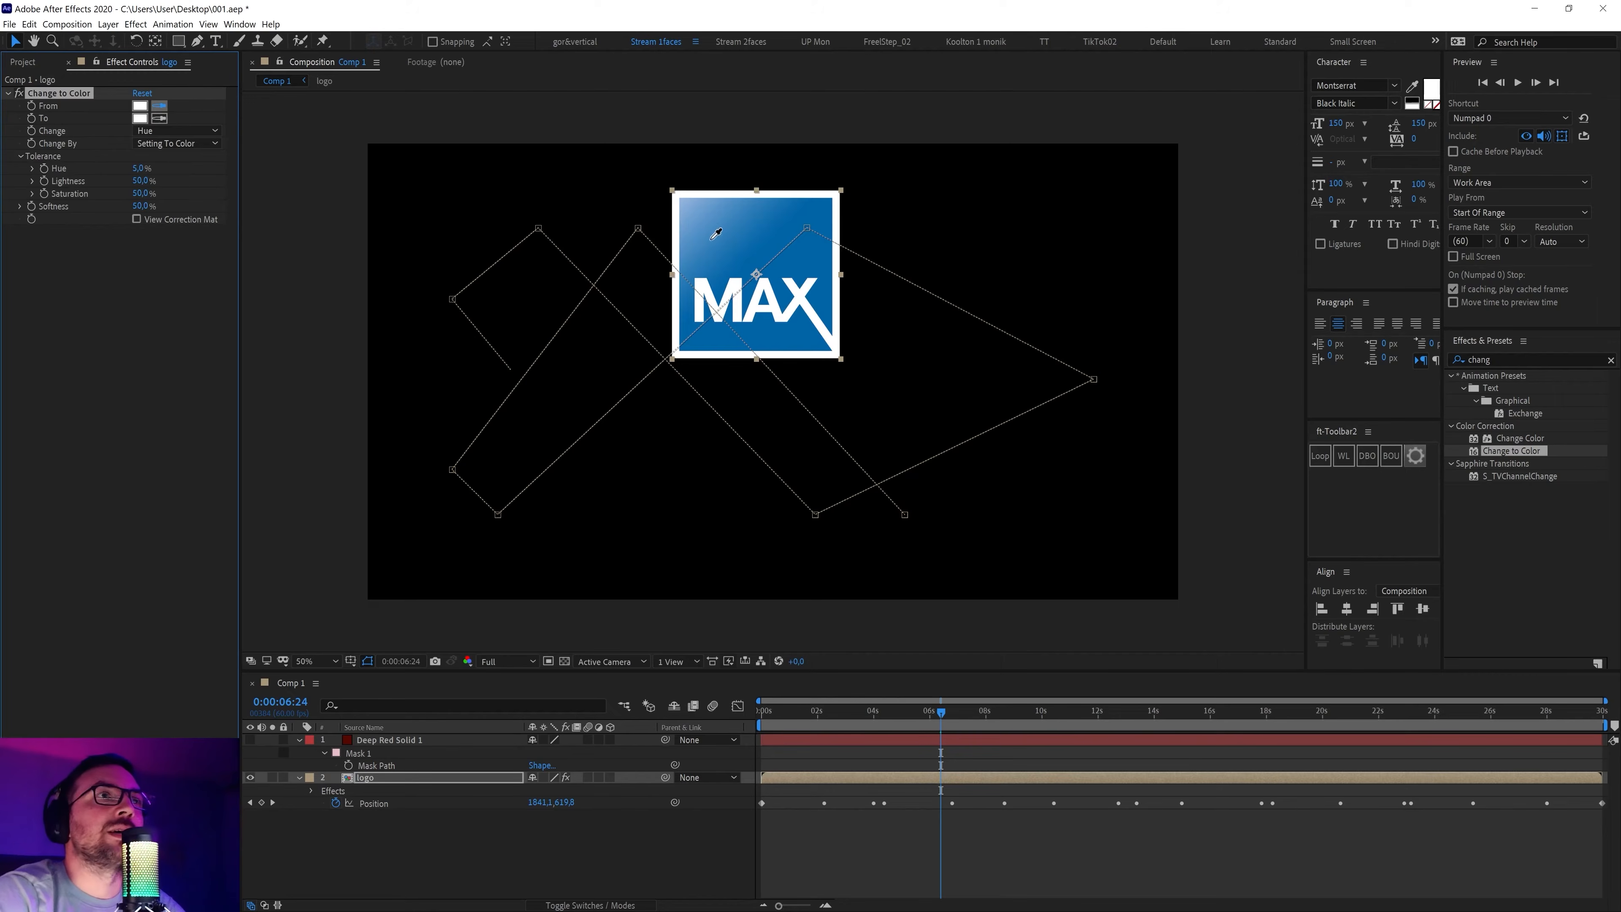
Sample the logo's blue as the From colour, trying To colours then undoing the green
{"action": "left_click", "coordinate": [823, 250]}
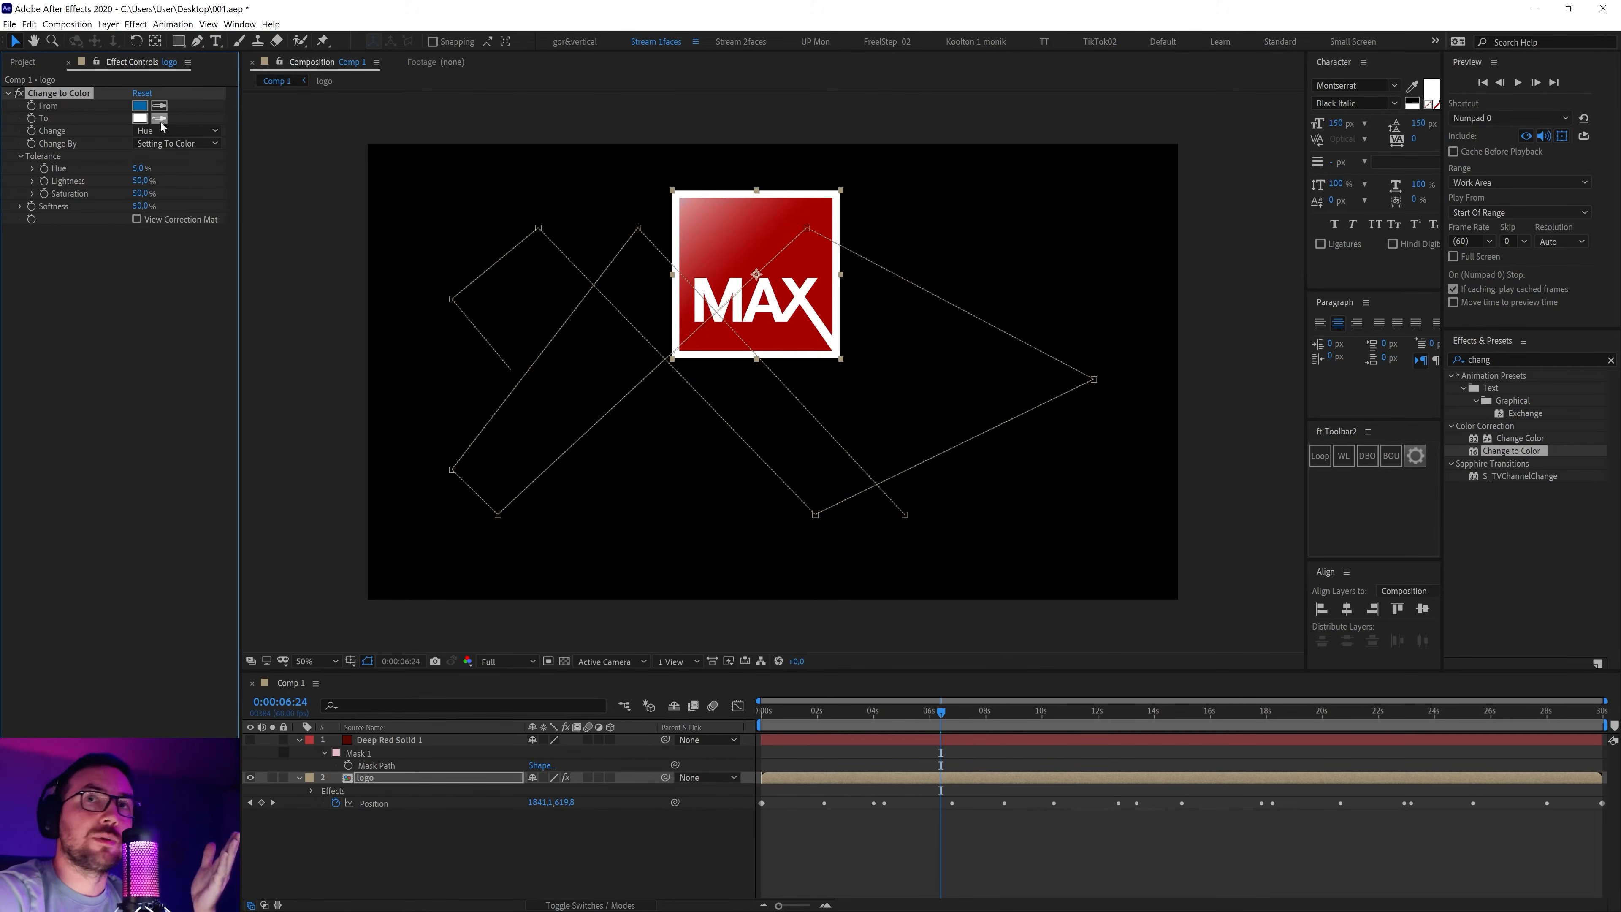
{"action": "left_click", "coordinate": [139, 118]}
{"action": "mouse_move", "coordinate": [689, 411]}
{"action": "left_mouse_down"}
{"action": "mouse_move", "coordinate": [681, 398]}
{"action": "mouse_move", "coordinate": [684, 466]}
{"action": "mouse_move", "coordinate": [683, 421]}
{"action": "left_mouse_up"}
{"action": "left_click", "coordinate": [639, 363]}
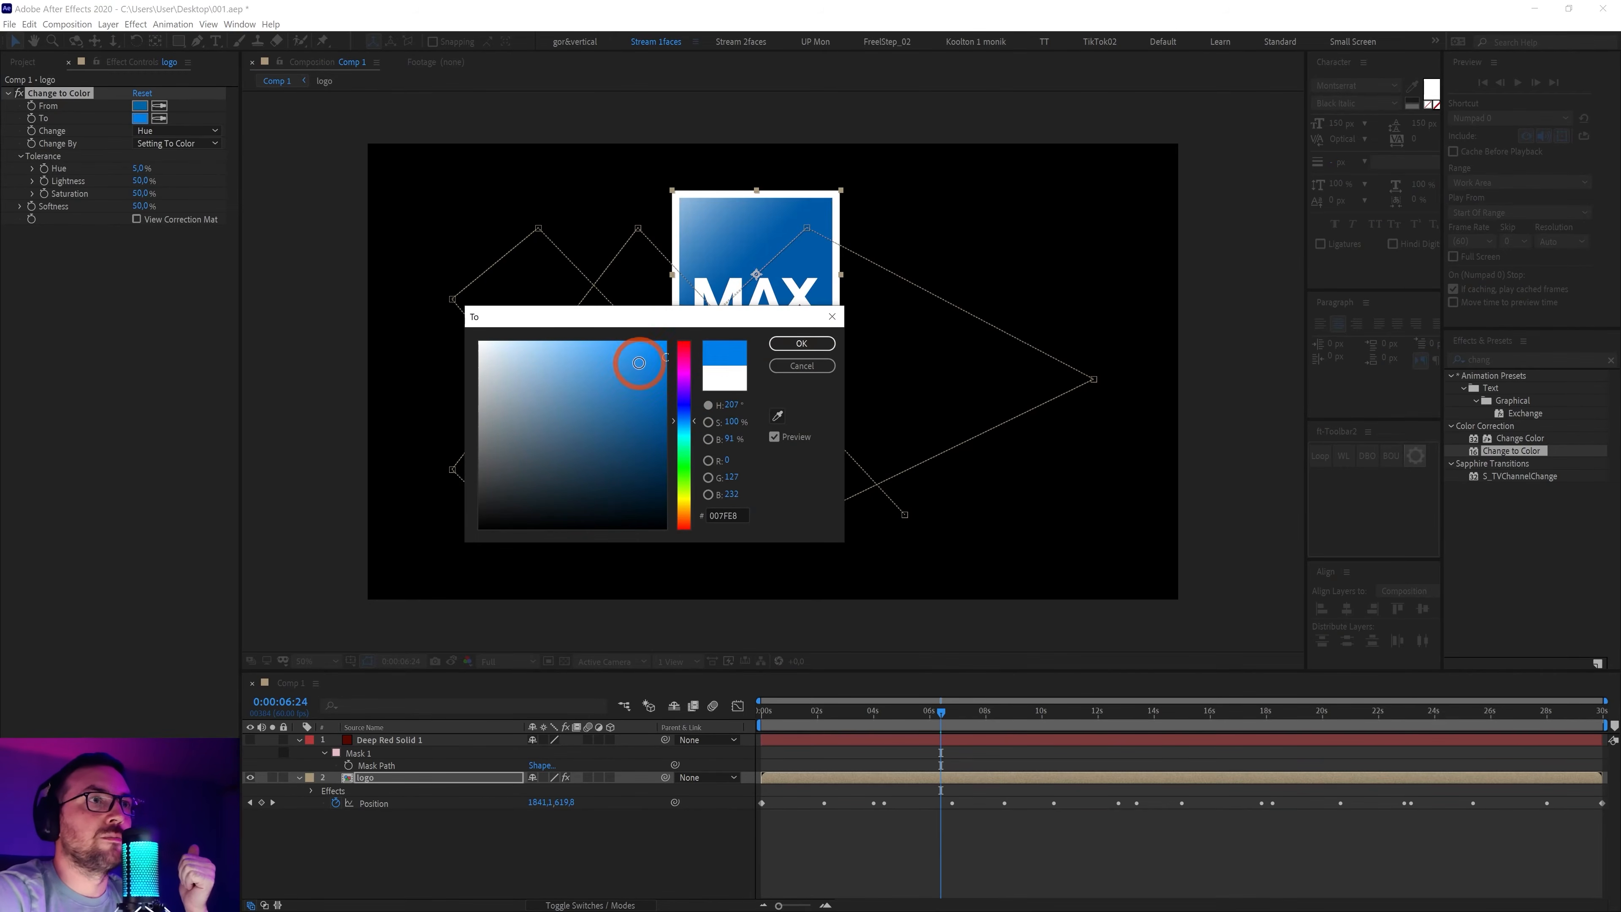
{"action": "left_click_drag", "start_coordinate": [643, 488], "coordinate": [650, 496]}
{"action": "mouse_move", "coordinate": [684, 428]}
{"action": "left_mouse_down"}
{"action": "mouse_move", "coordinate": [691, 510]}
{"action": "mouse_move", "coordinate": [684, 415]}
{"action": "mouse_move", "coordinate": [683, 457]}
{"action": "left_mouse_up"}
{"action": "left_click", "coordinate": [802, 343]}
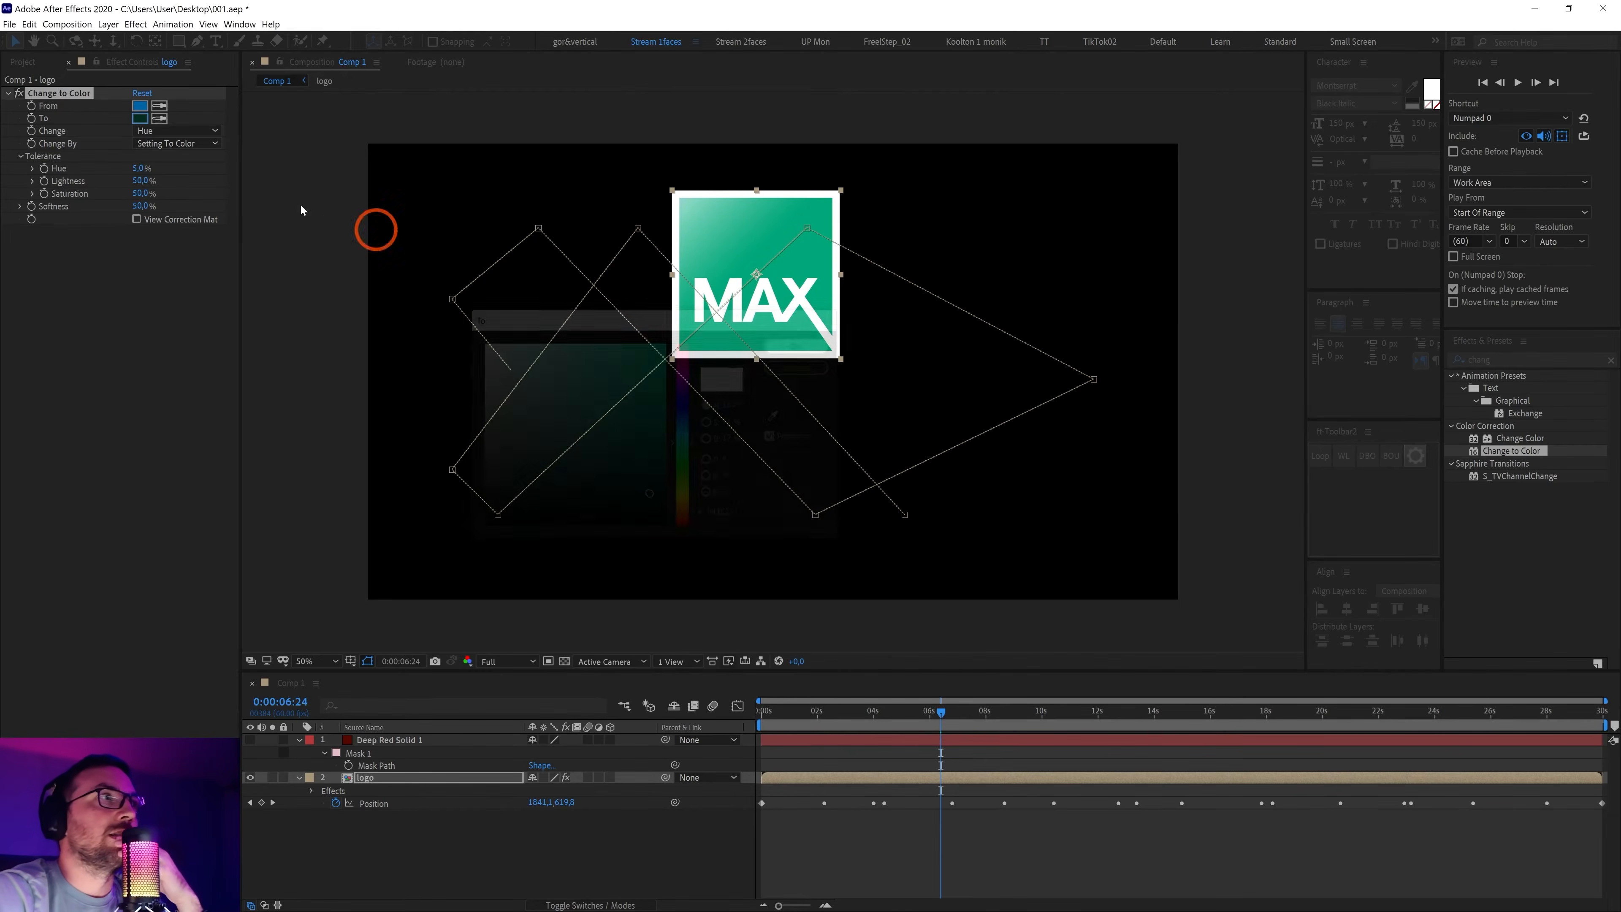
{"action": "key", "text": "ctrl+z"}
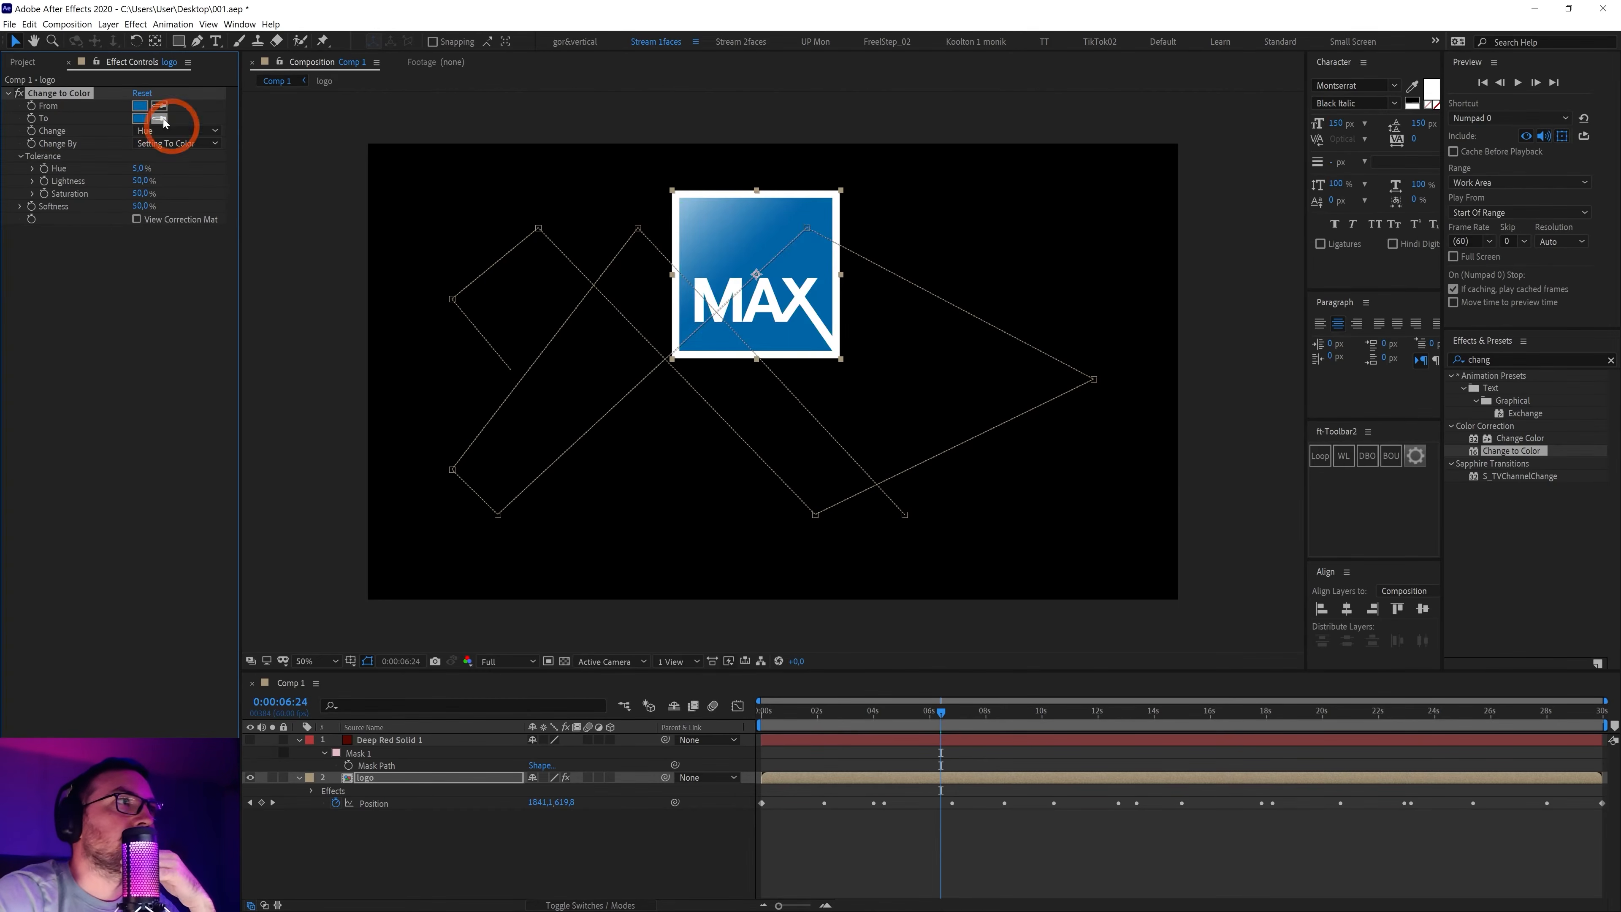
Add a From colour keyframe at 0:00:00 and reveal it with U
{"action": "left_click_drag", "start_coordinate": [768, 714], "coordinate": [516, 724]}
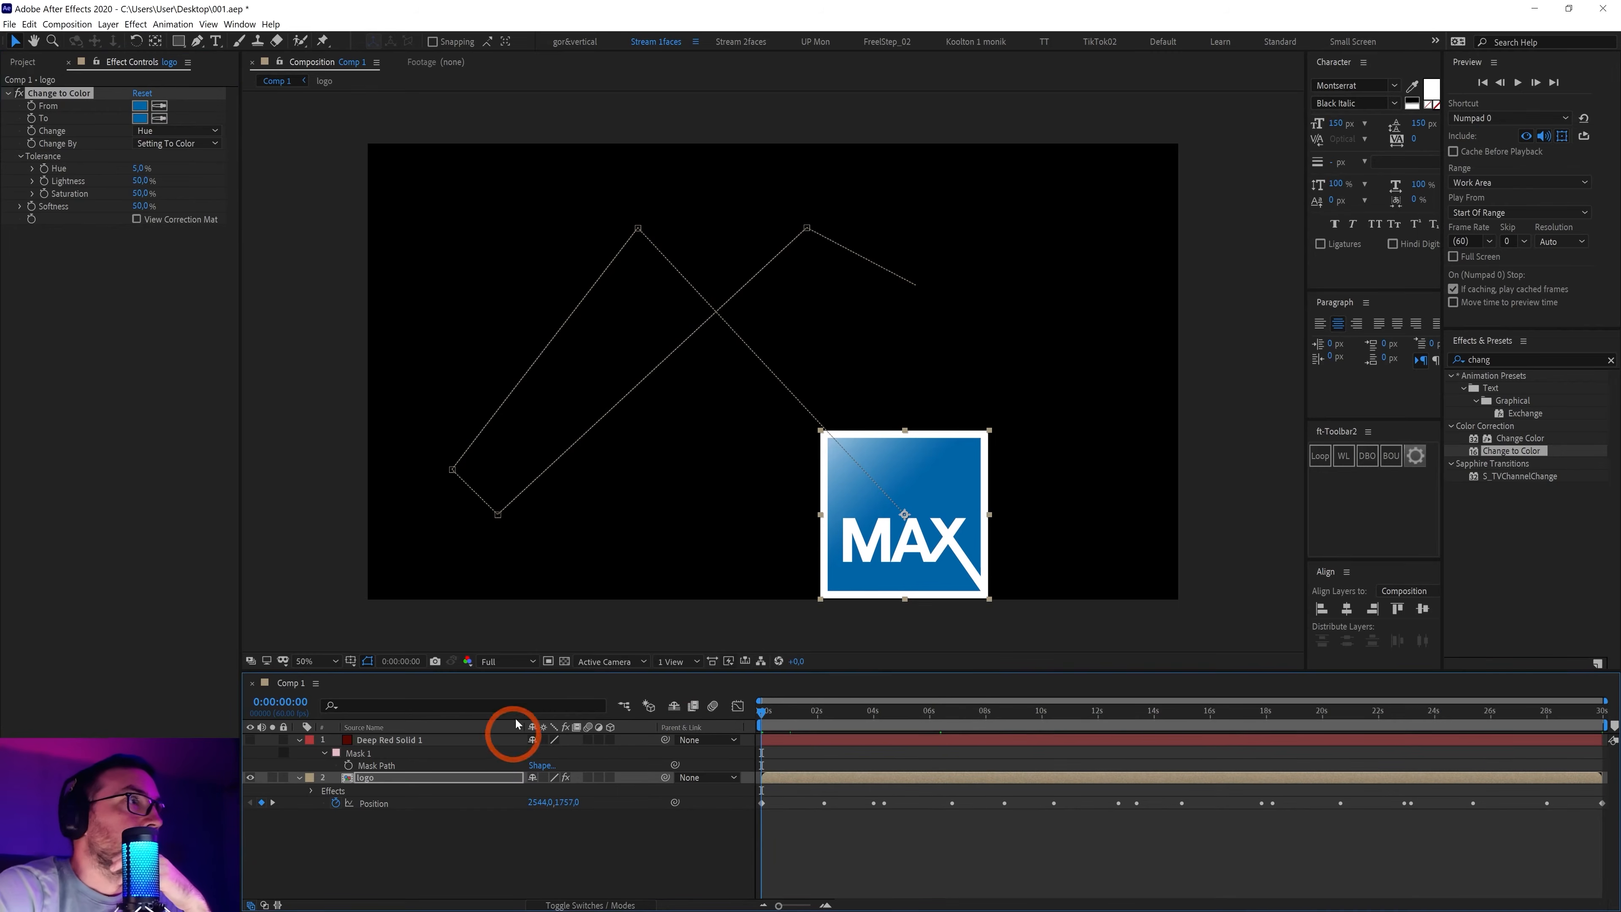
{"action": "left_click", "coordinate": [32, 107]}
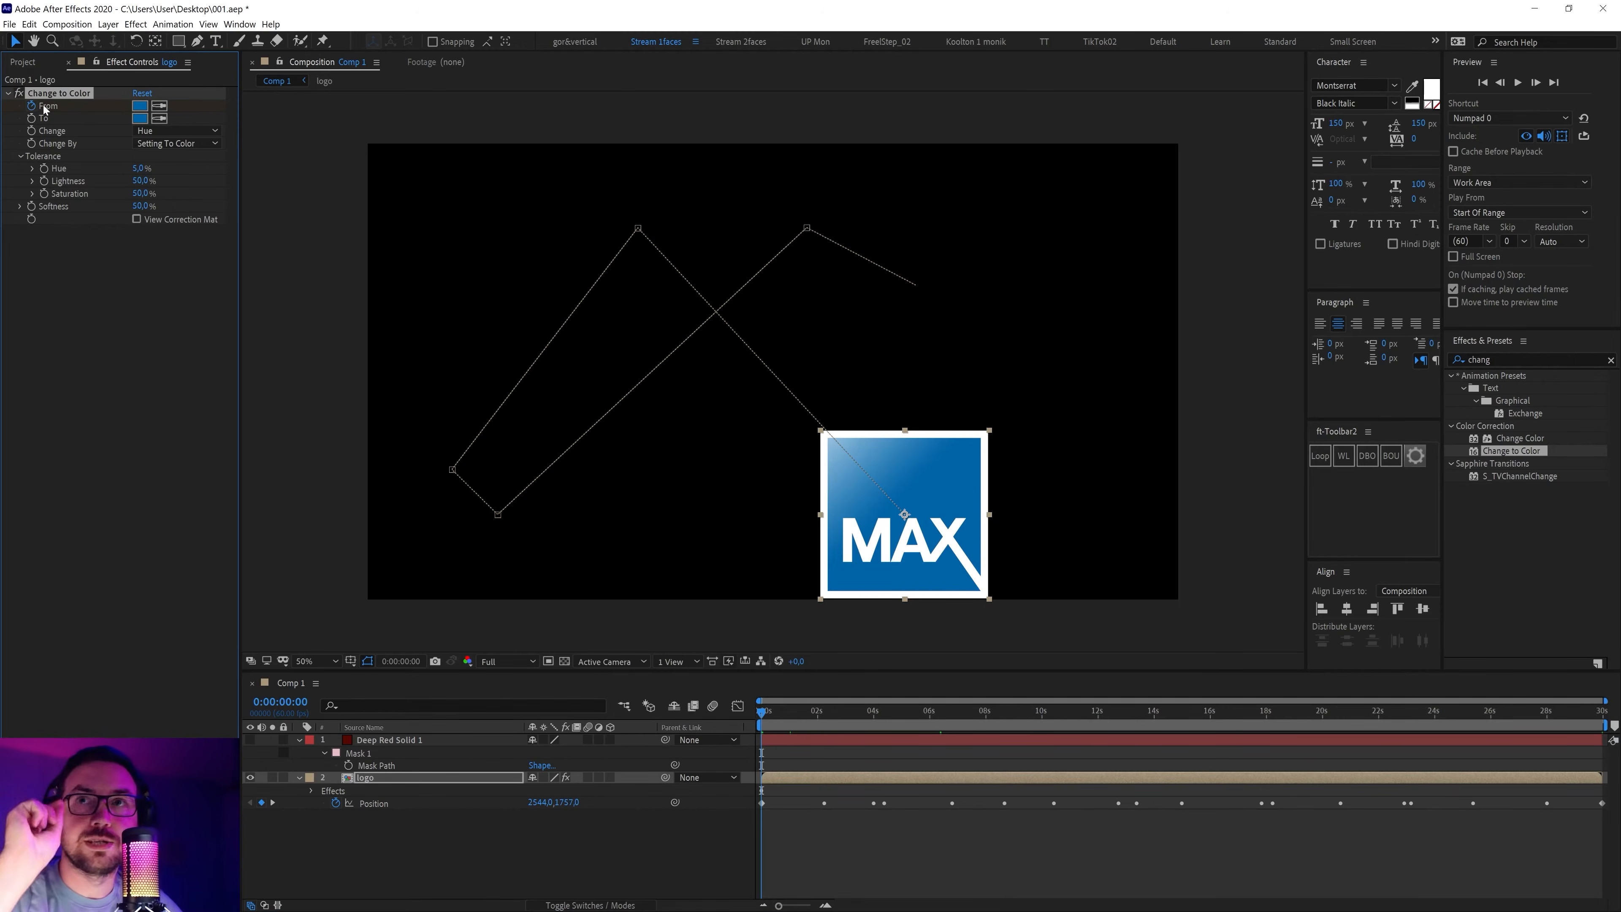
{"action": "key", "text": "u"}
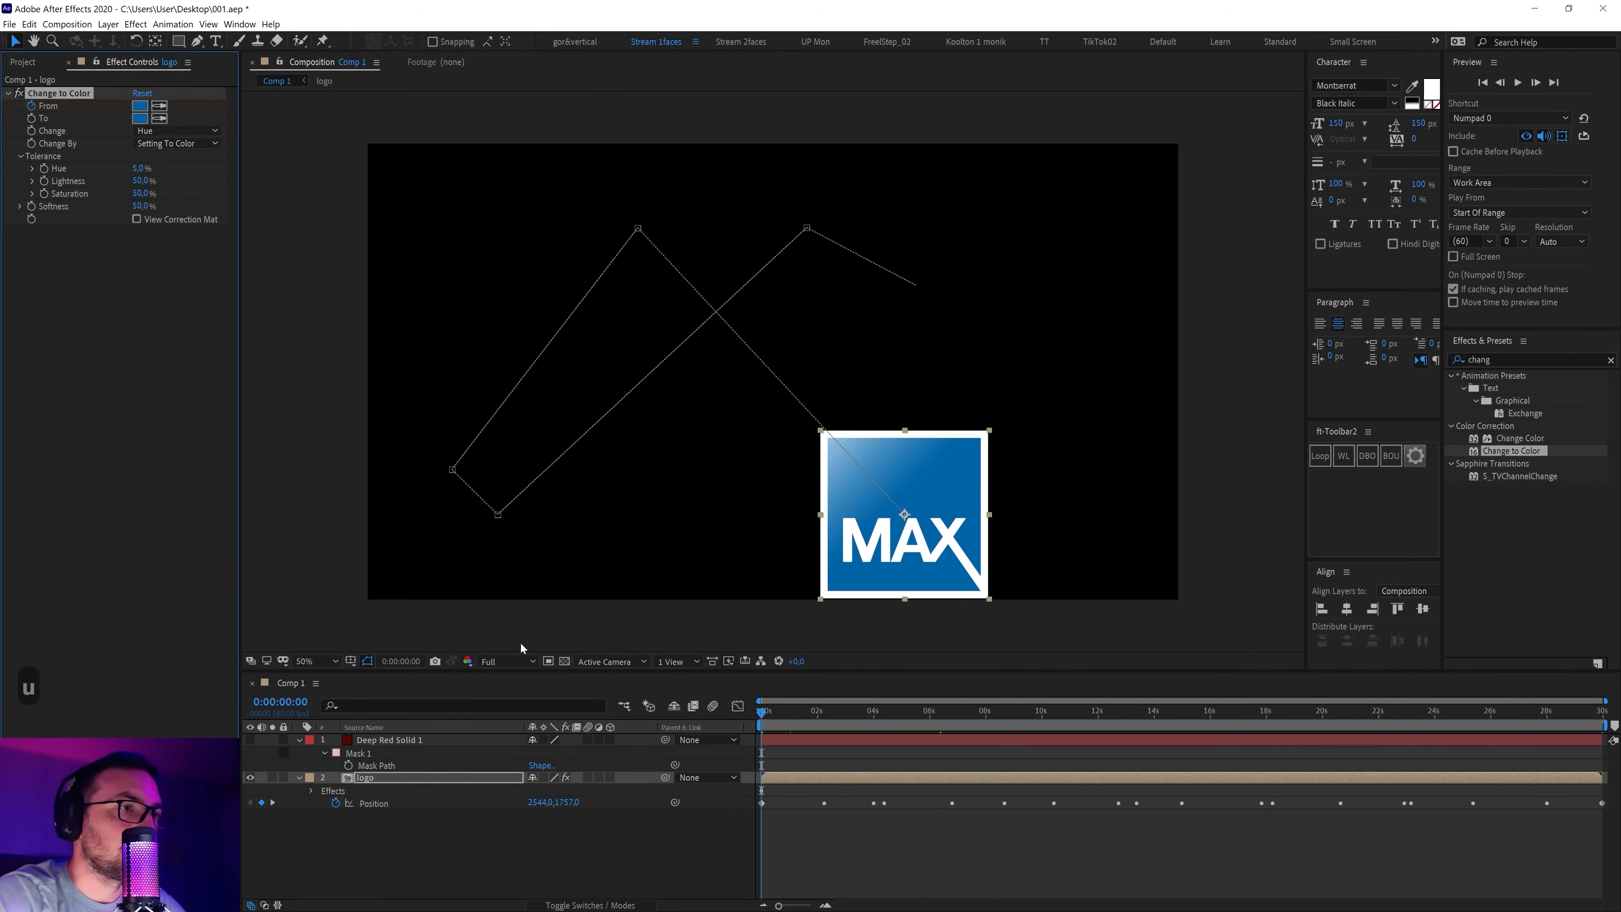
{"action": "left_click", "coordinate": [763, 807]}
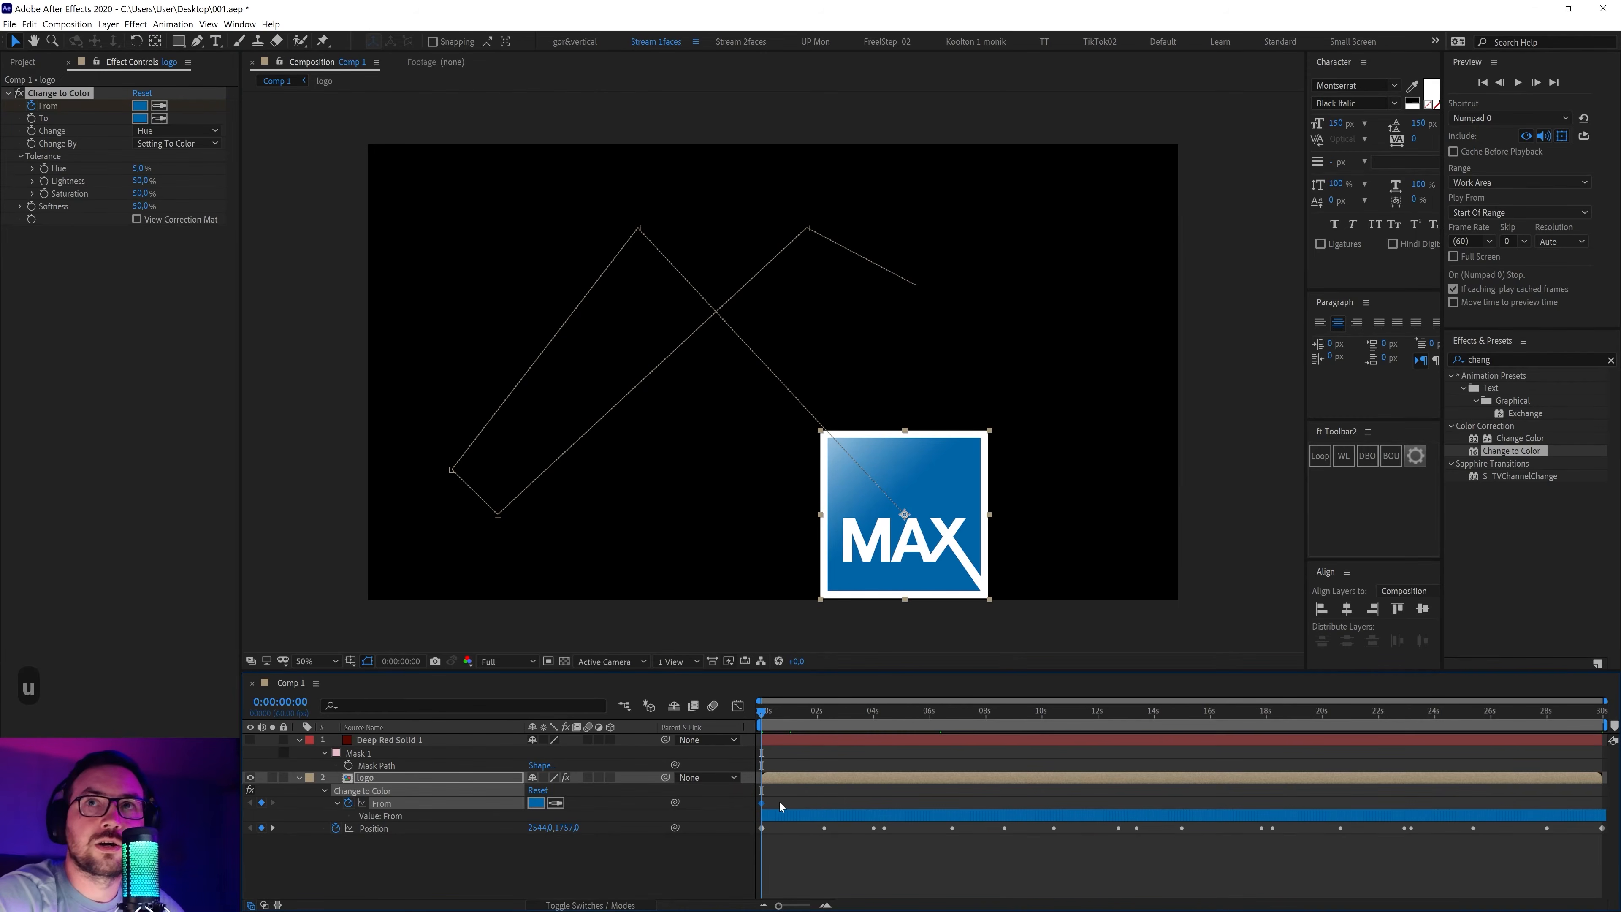
Remove the From colour keyframes and set the To colour to green from the comp start
{"action": "left_click_drag", "start_coordinate": [766, 713], "coordinate": [827, 736]}
{"action": "key", "text": "shift"}
{"action": "left_click", "coordinate": [825, 828], "text": "shift"}
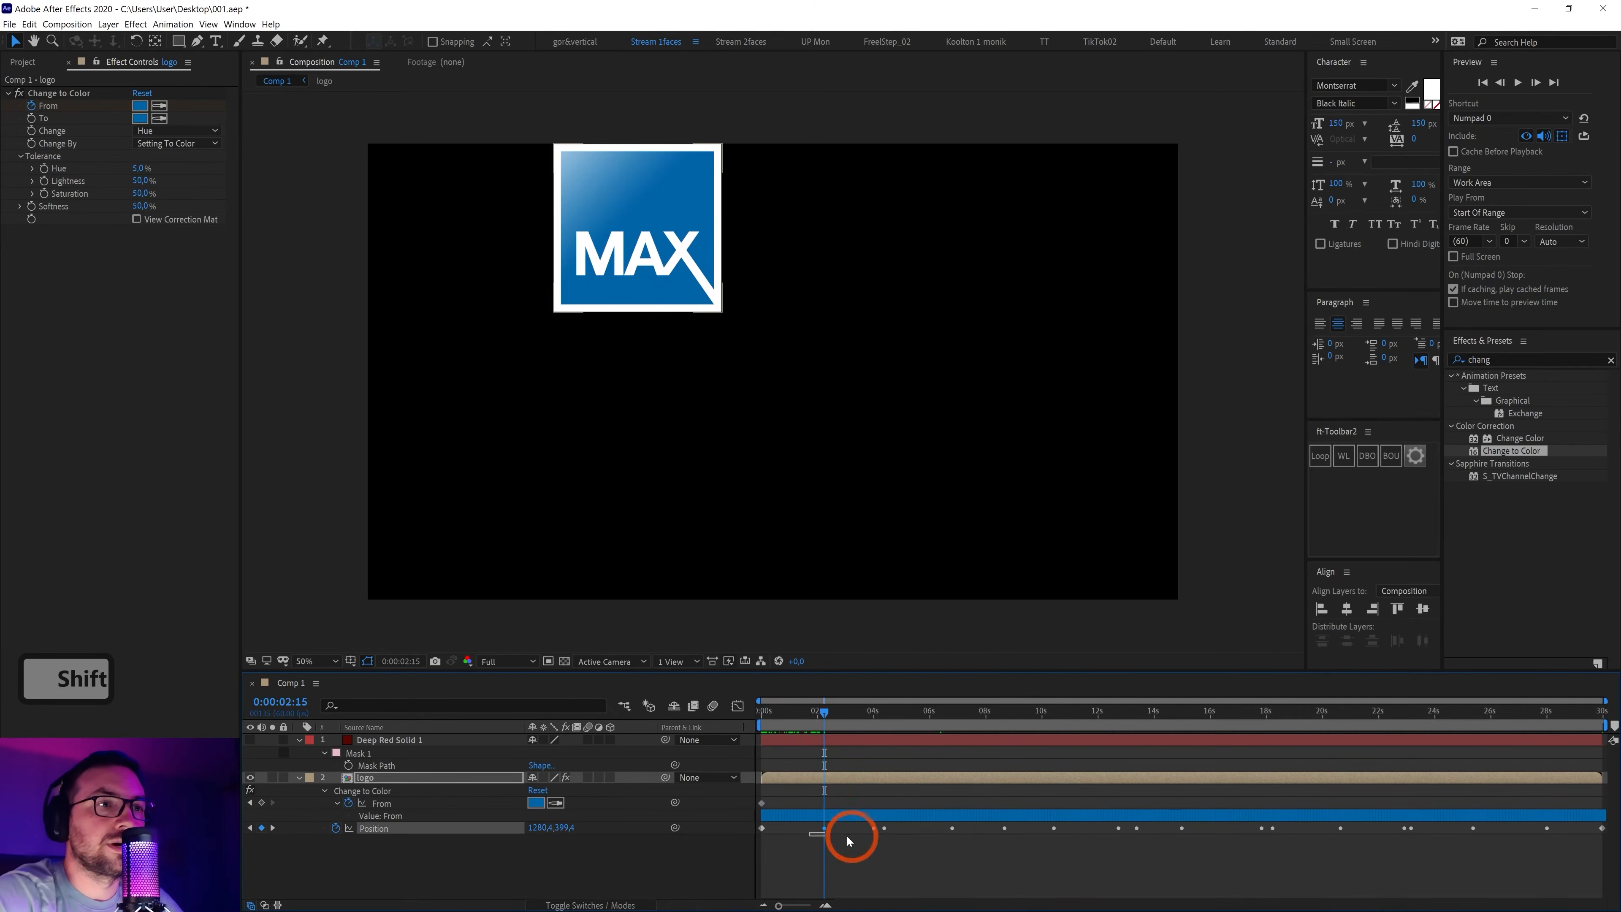
{"action": "left_click", "coordinate": [828, 778], "text": "shift"}
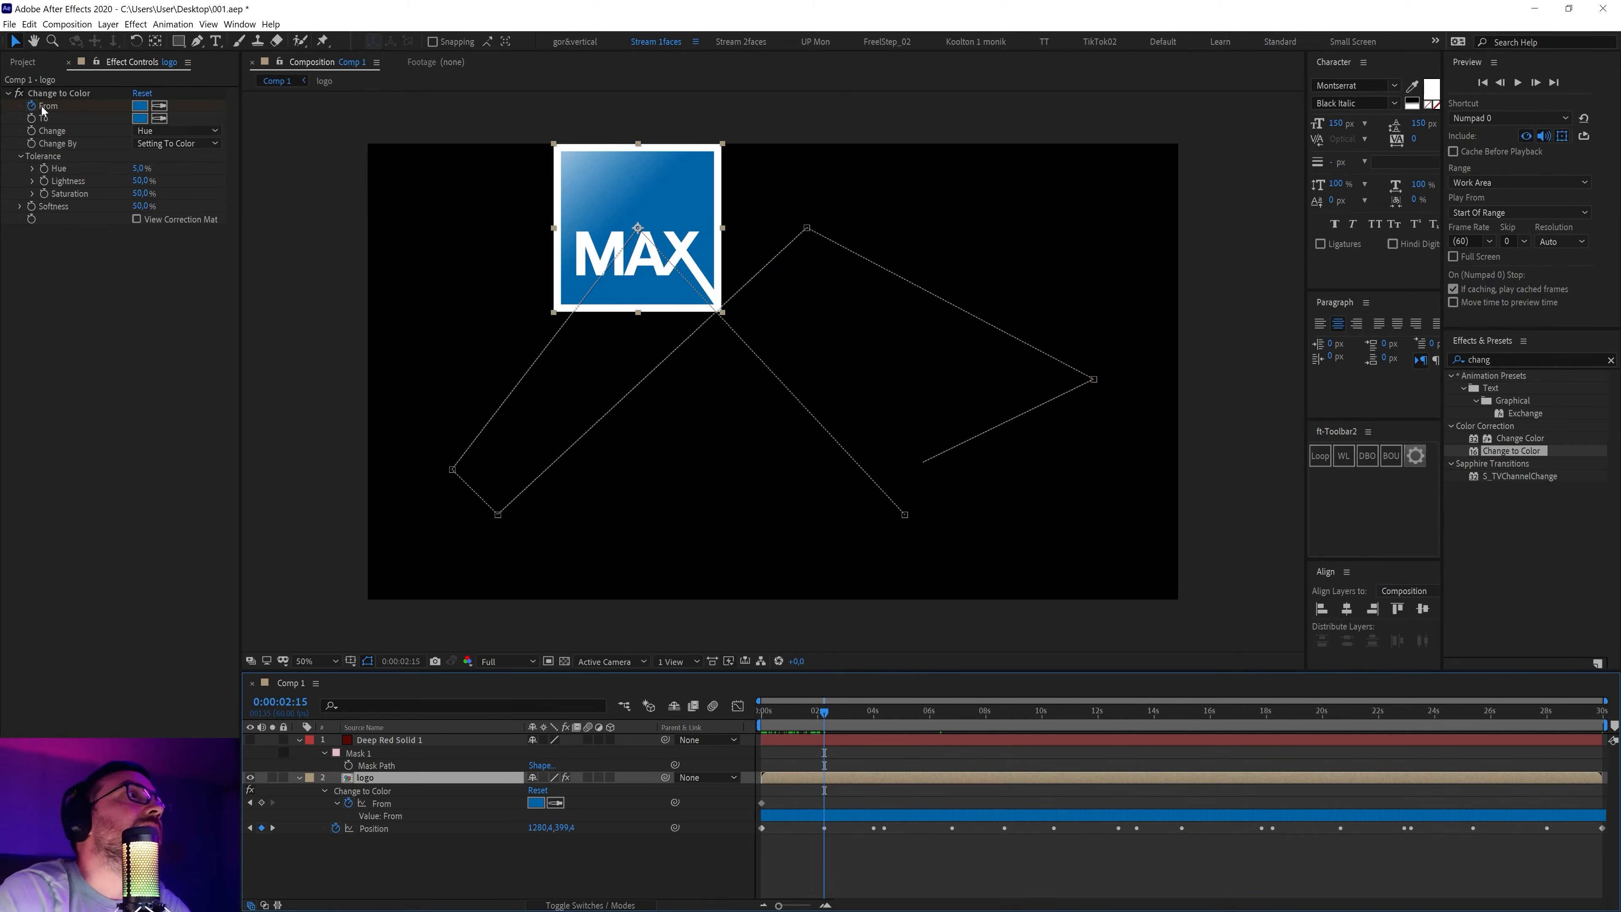
{"action": "left_click", "coordinate": [32, 107]}
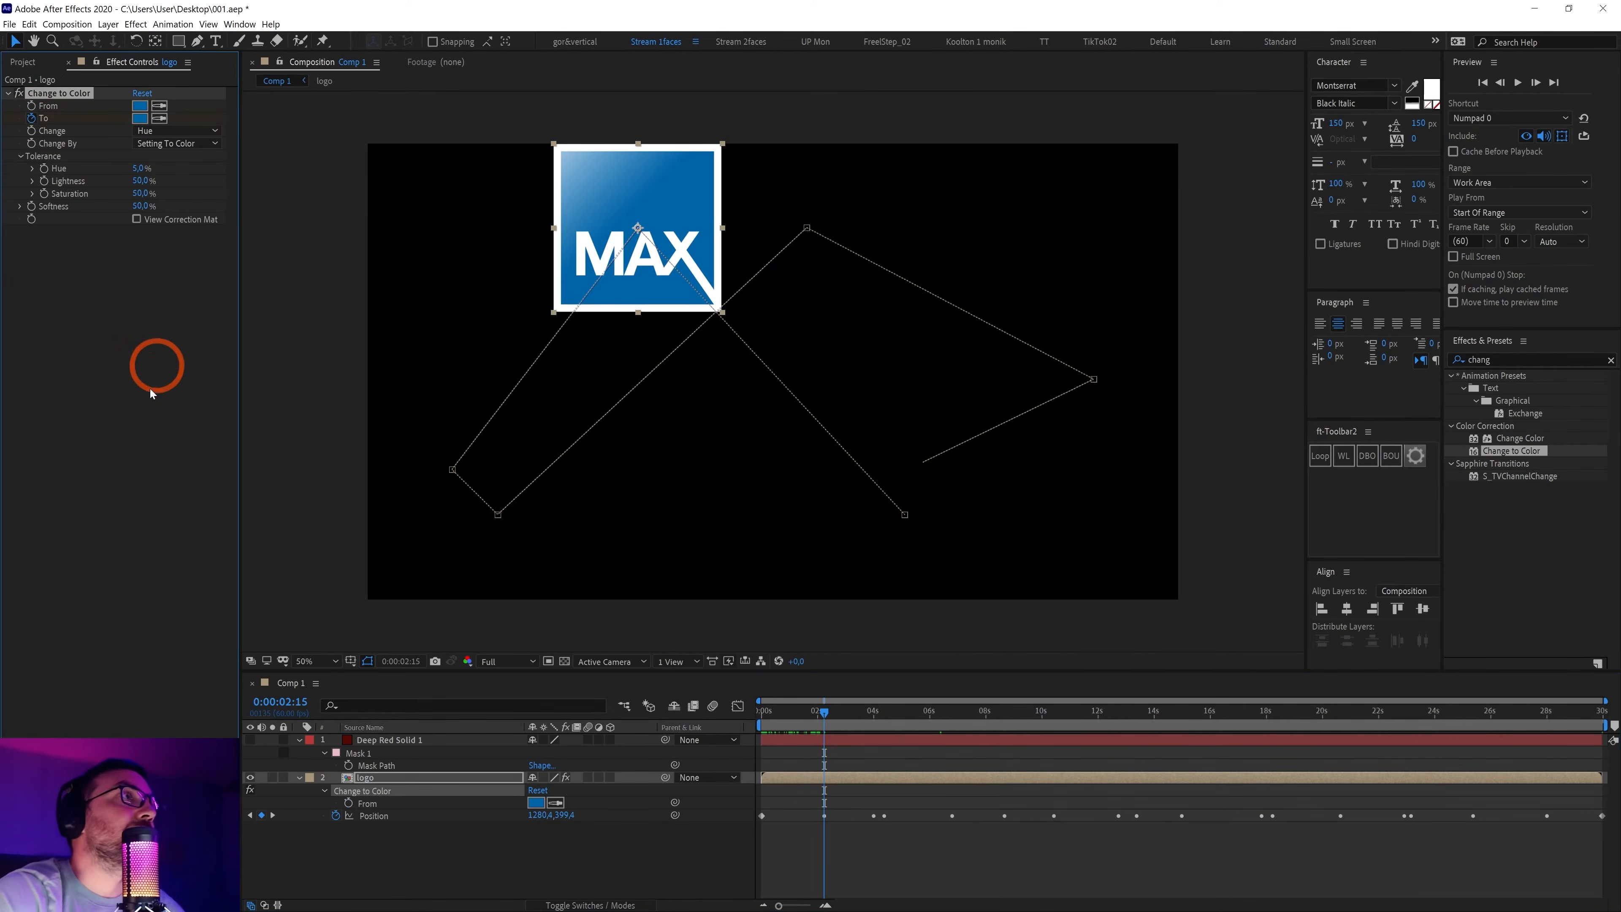
{"action": "key", "text": "u"}
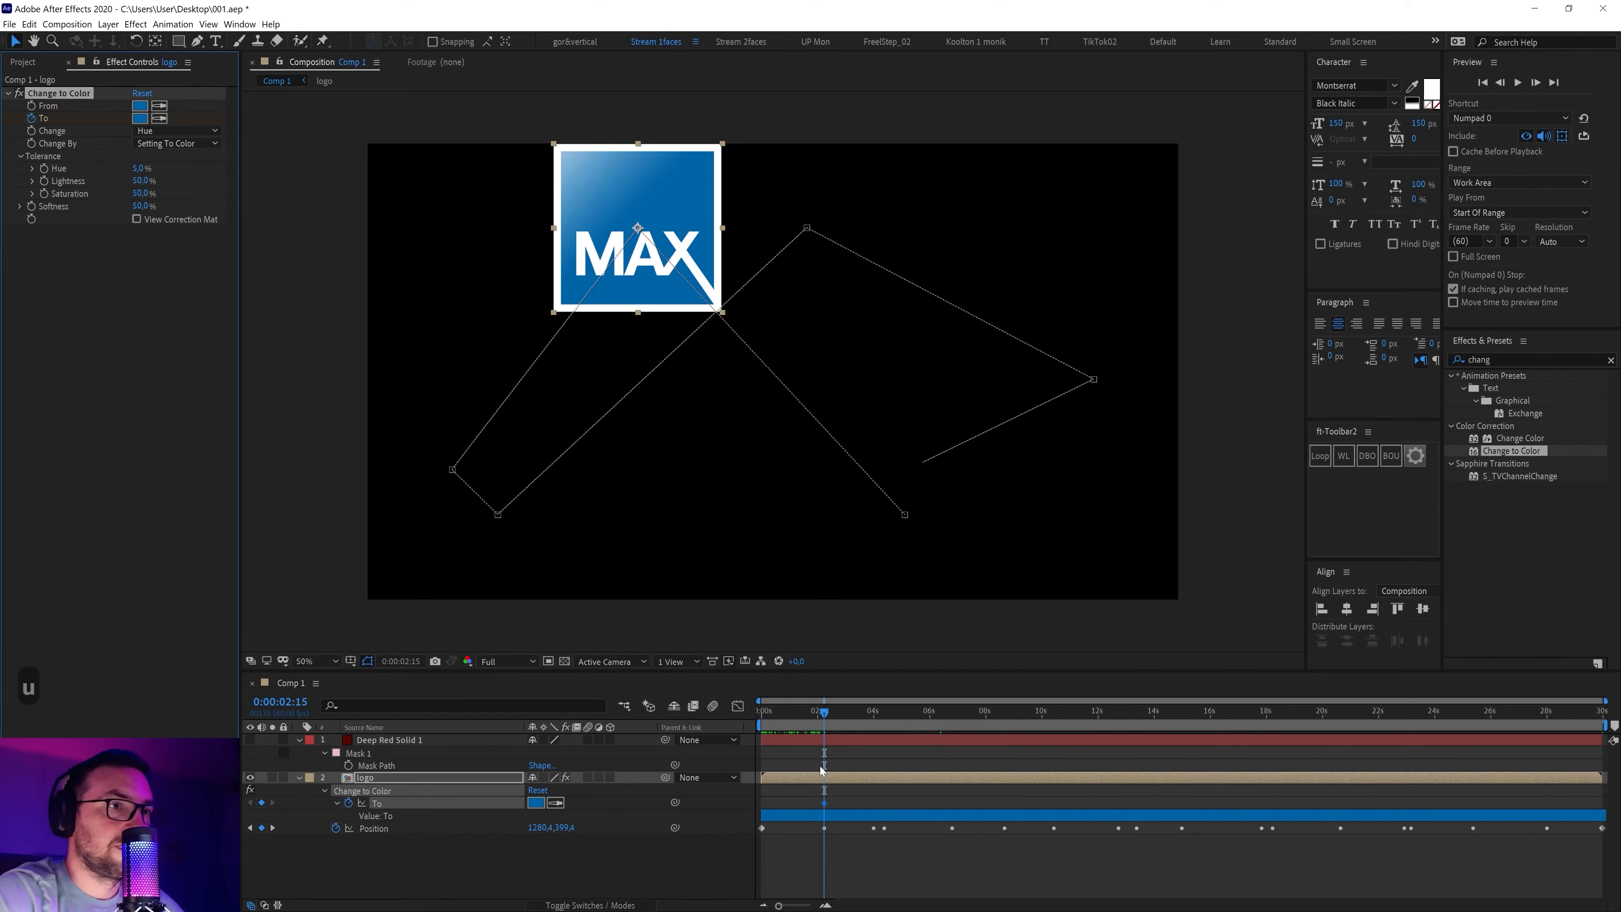
{"action": "left_click_drag", "start_coordinate": [825, 805], "coordinate": [762, 805]}
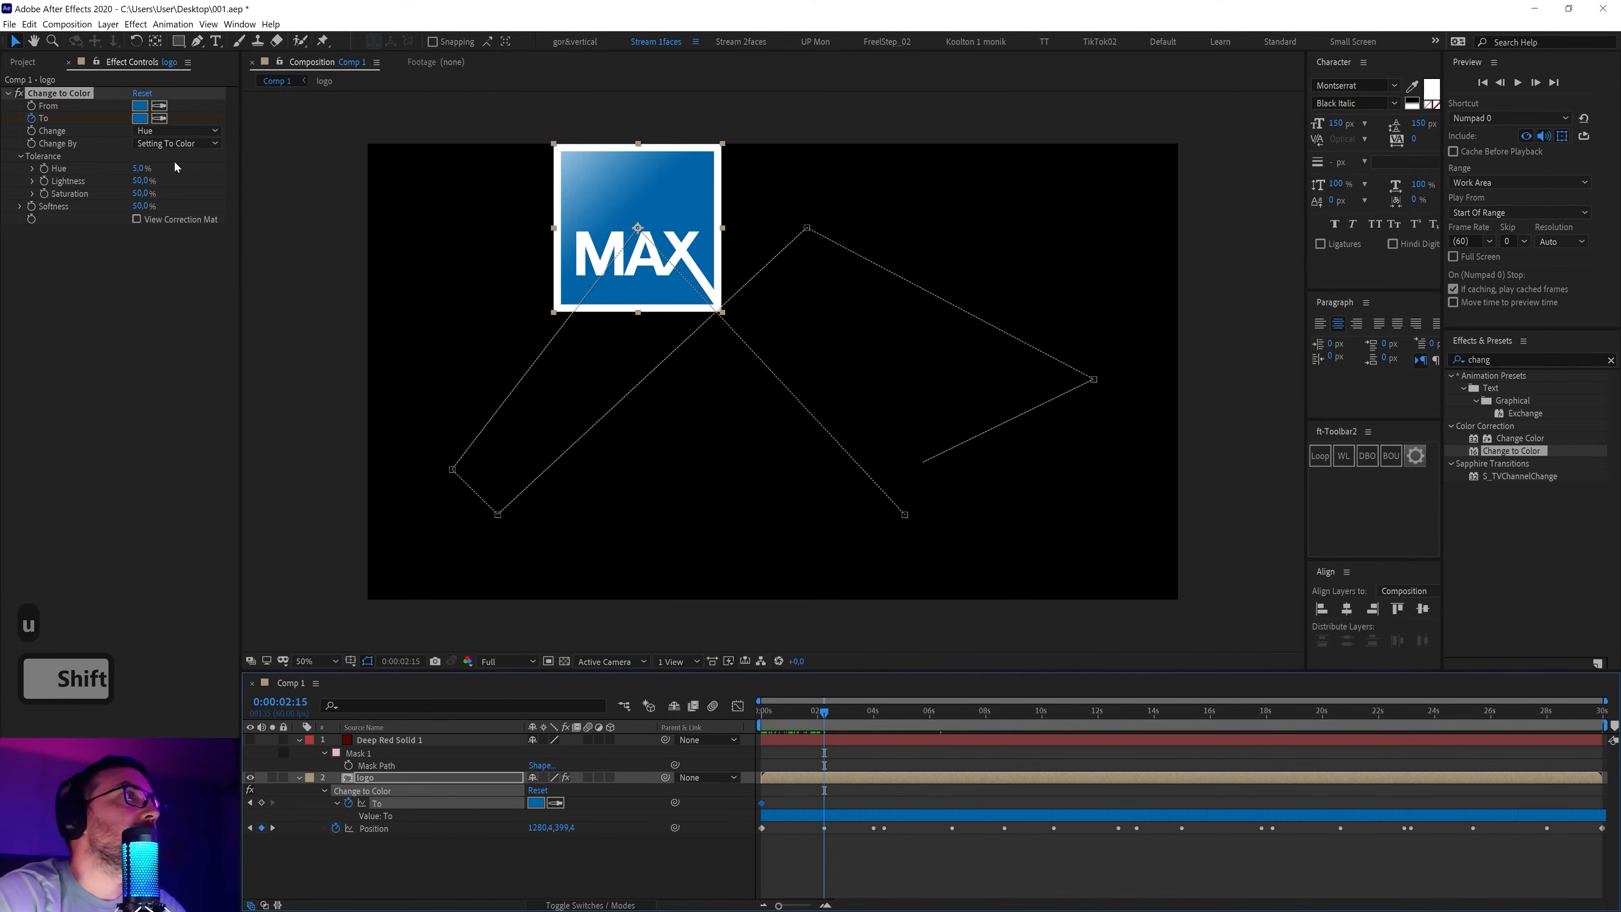
{"action": "left_click", "coordinate": [141, 119]}
{"action": "left_click_drag", "start_coordinate": [684, 399], "coordinate": [688, 464]}
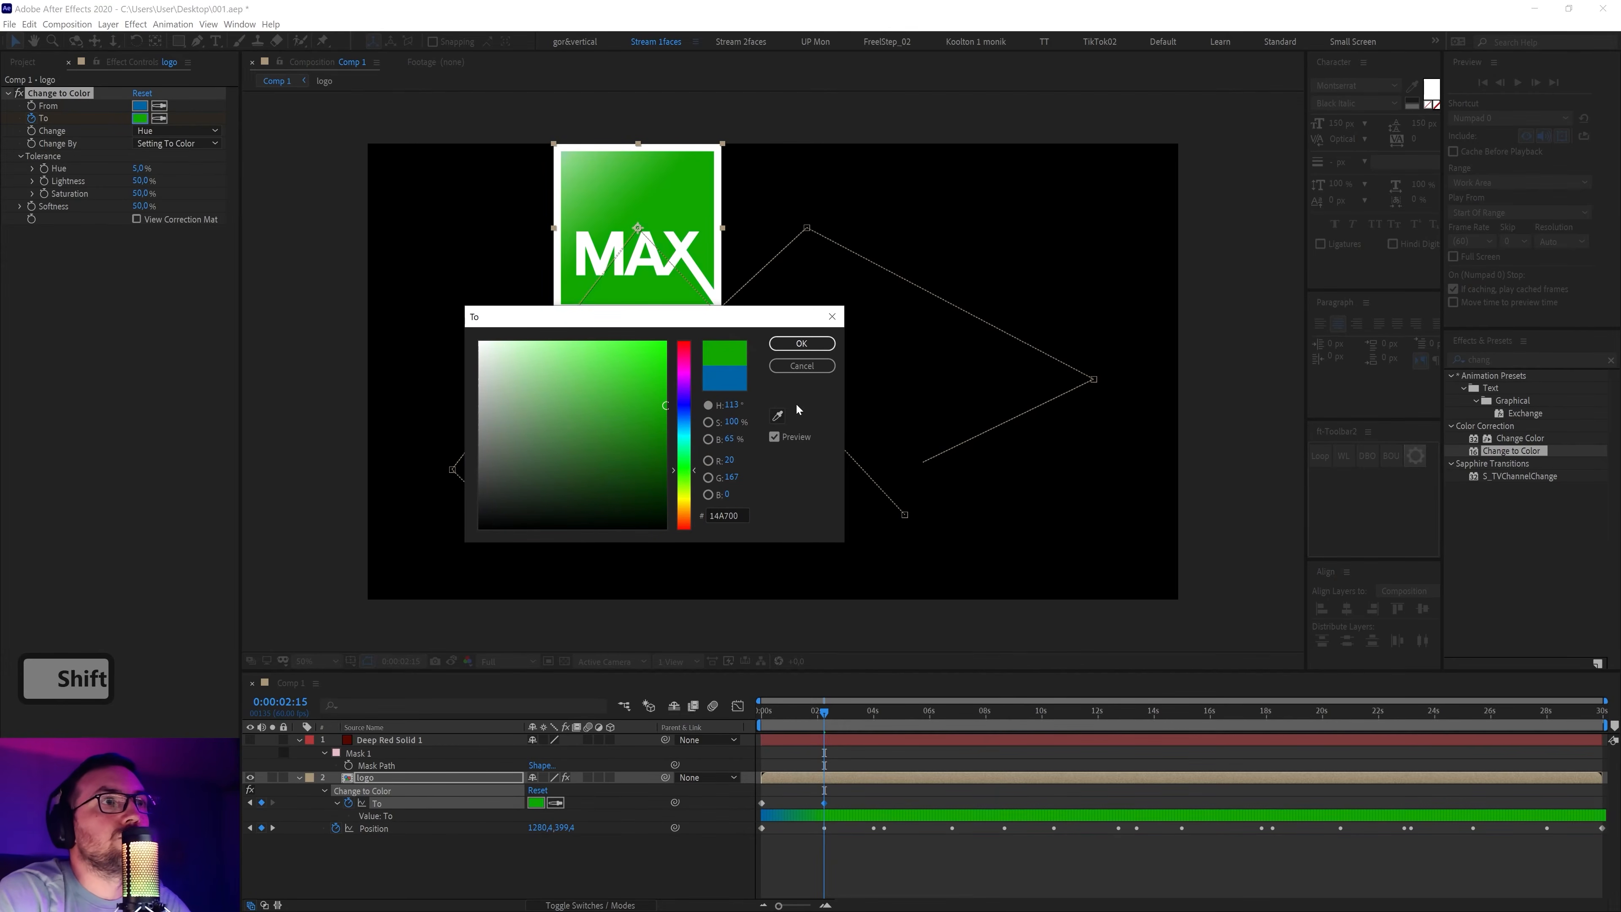
{"action": "left_click", "coordinate": [797, 343]}
Turn the To colour keyframes into hold keyframes so blue snaps to green
{"action": "mouse_move", "coordinate": [826, 711]}
{"action": "left_mouse_down"}
{"action": "mouse_move", "coordinate": [764, 712]}
{"action": "mouse_move", "coordinate": [797, 719]}
{"action": "left_mouse_up"}
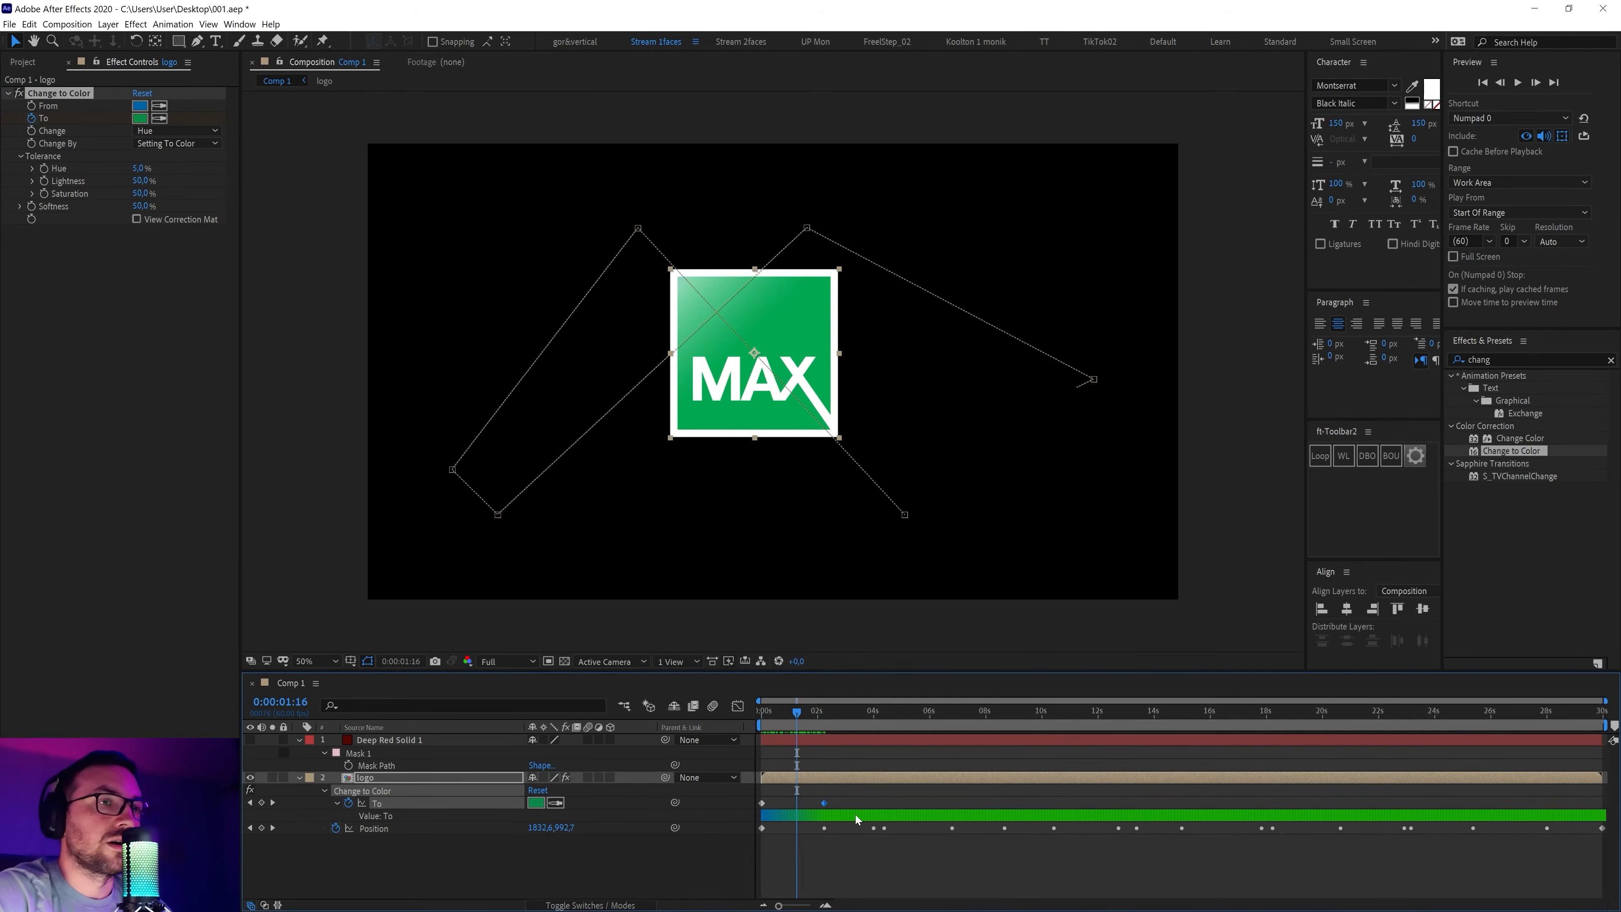
{"action": "left_click_drag", "start_coordinate": [852, 797], "coordinate": [739, 823]}
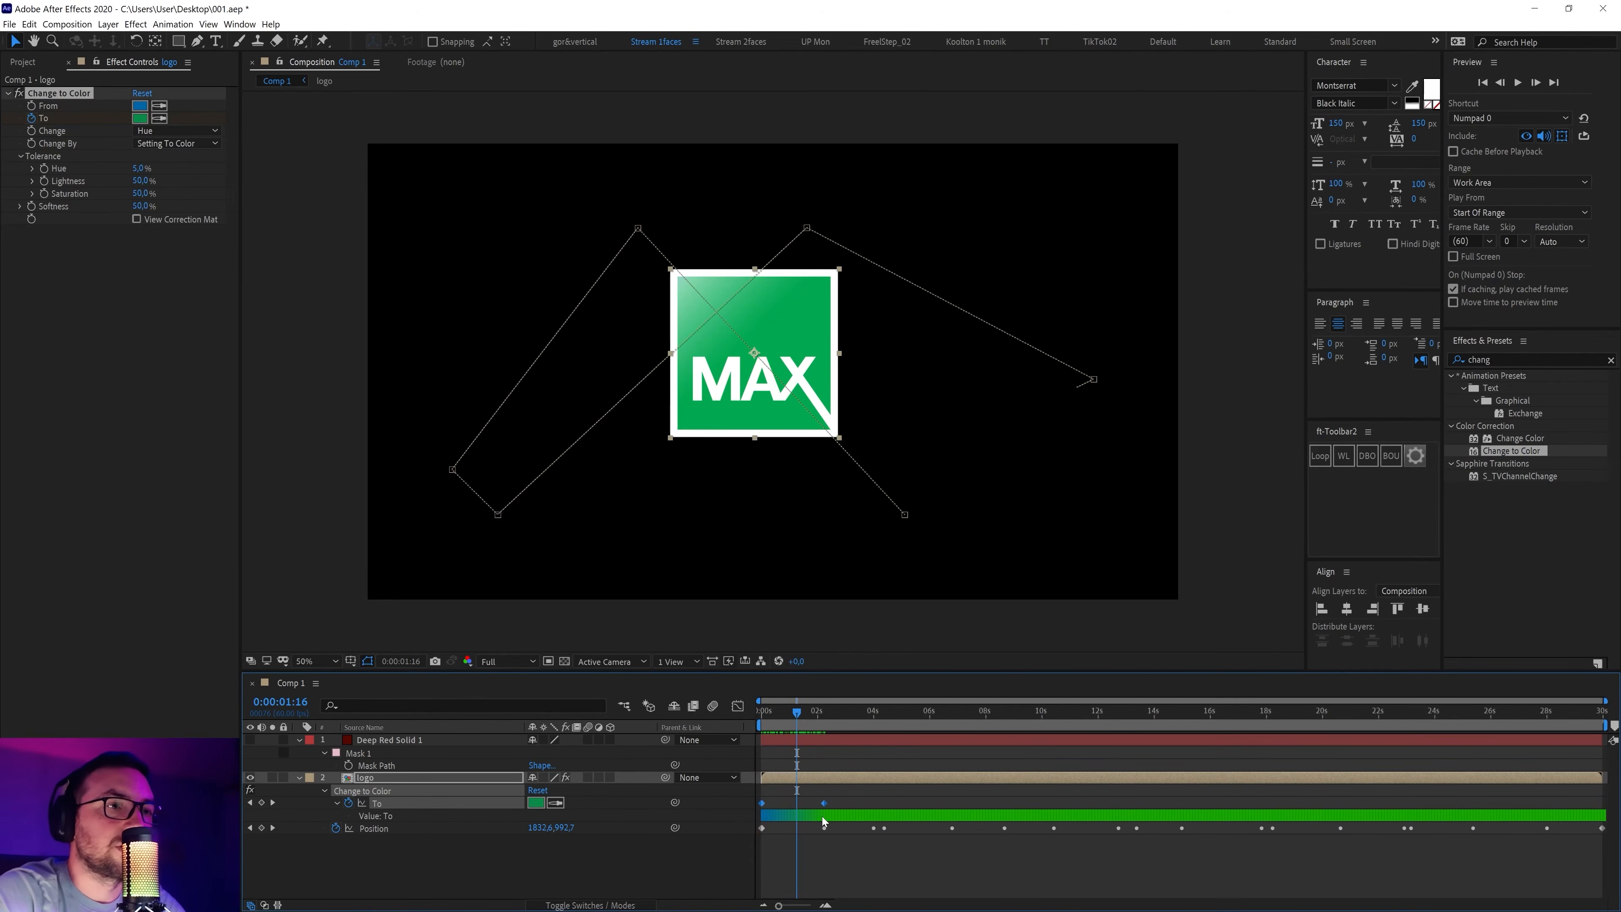
{"action": "right_click", "coordinate": [825, 806]}
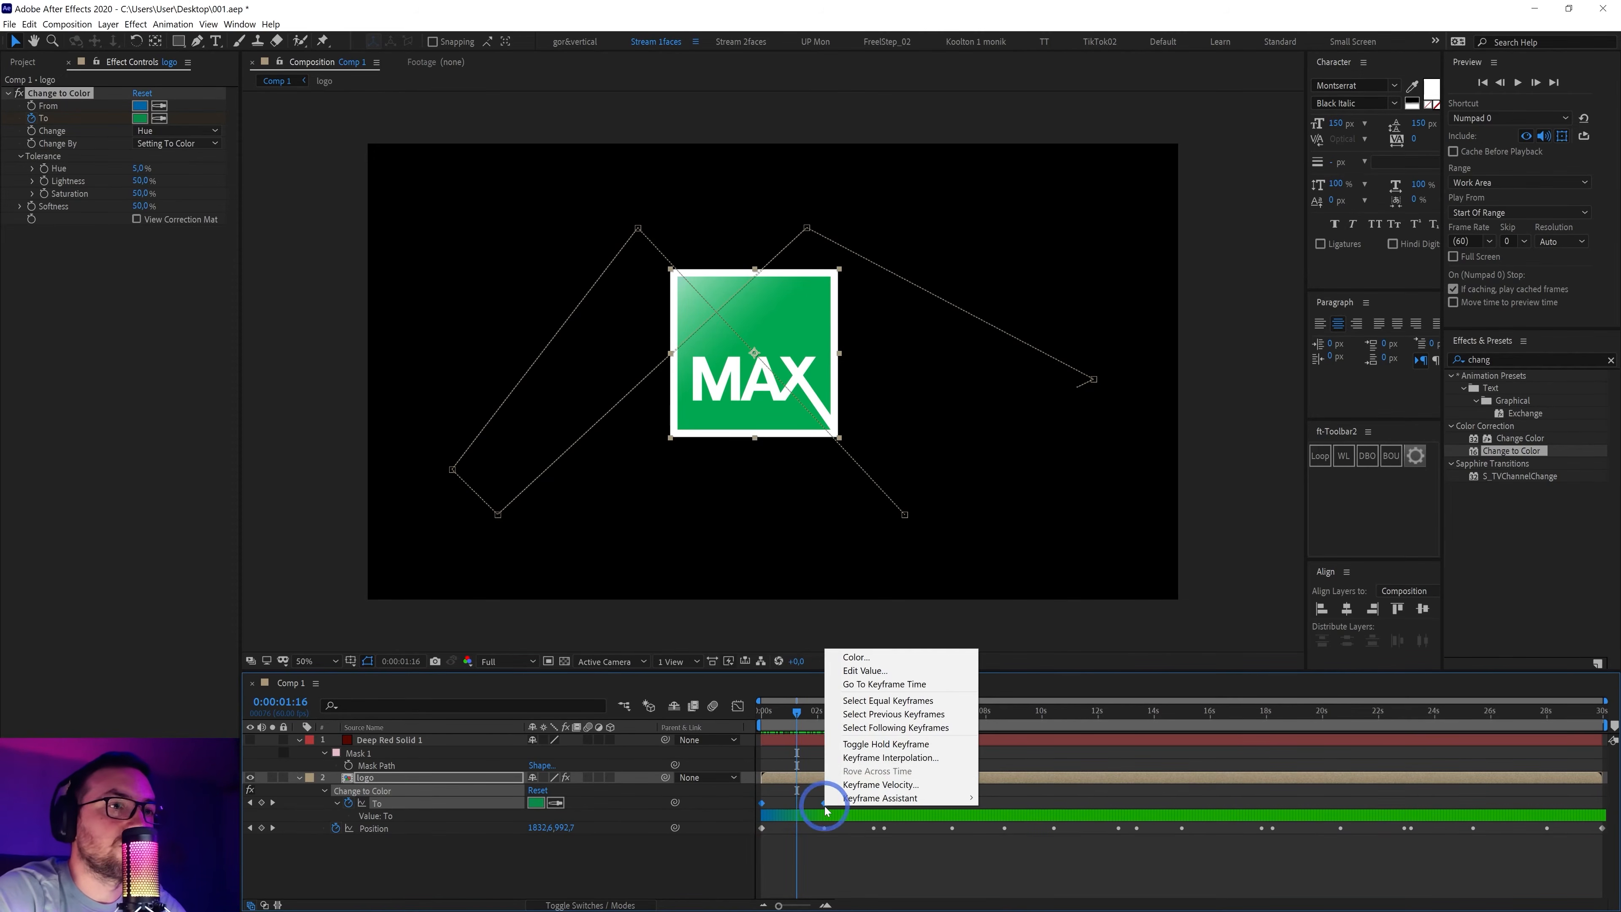
{"action": "left_click", "coordinate": [894, 752]}
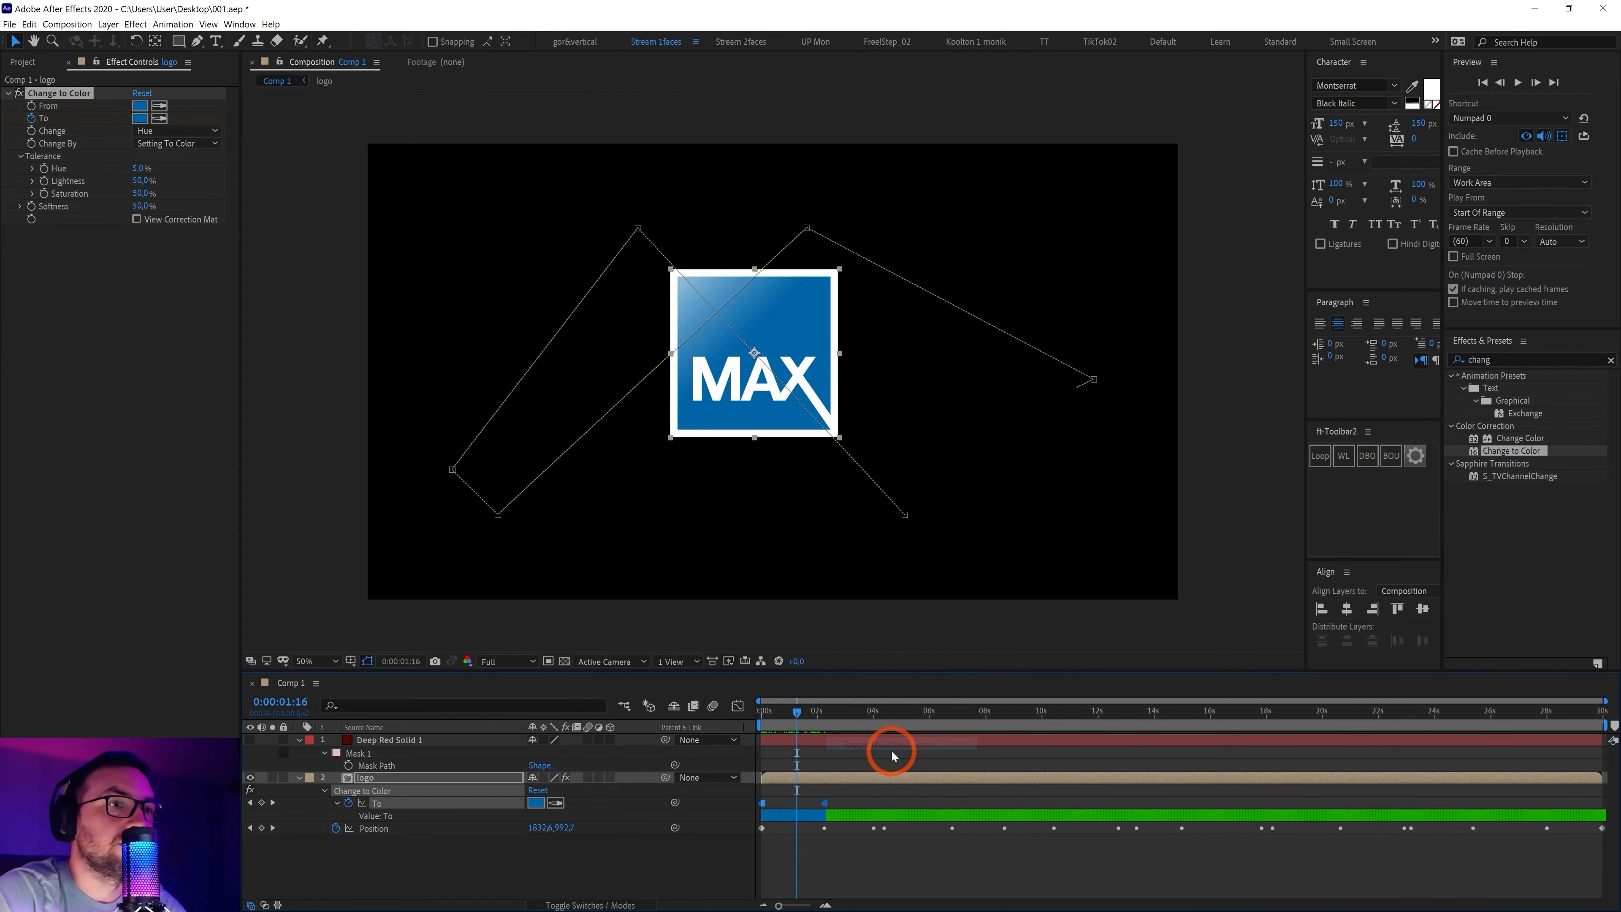
{"action": "left_click_drag", "start_coordinate": [795, 713], "coordinate": [876, 749]}
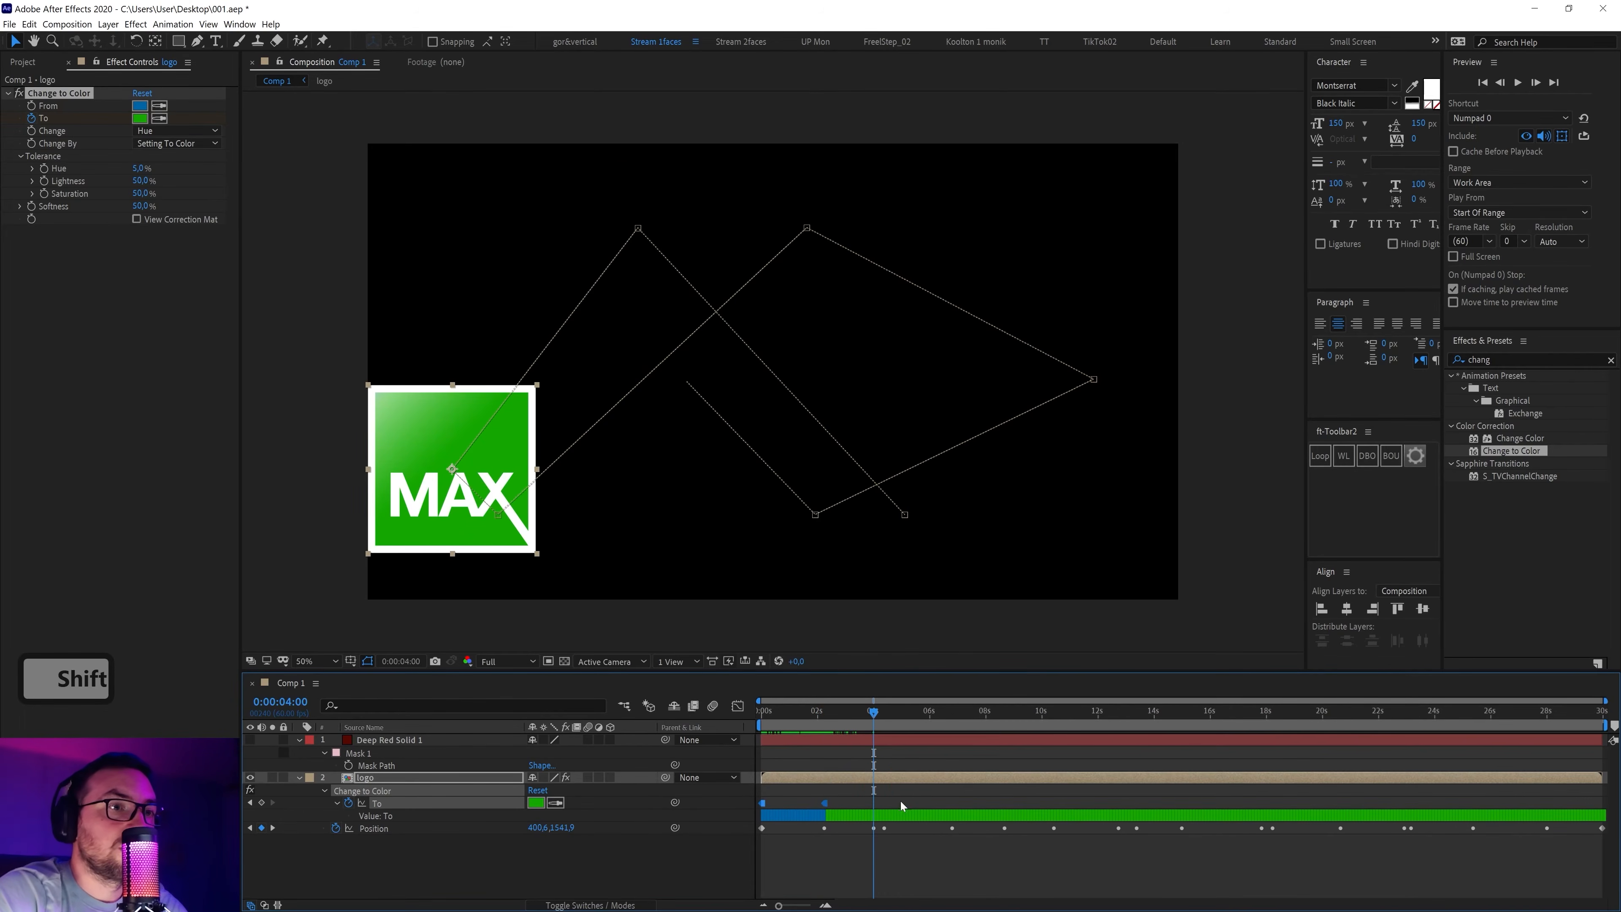
Make the logo's To colour magenta at the first bounce at 4 seconds
{"action": "left_click", "coordinate": [900, 801]}
{"action": "left_click", "coordinate": [883, 779]}
{"action": "left_click", "coordinate": [149, 129]}
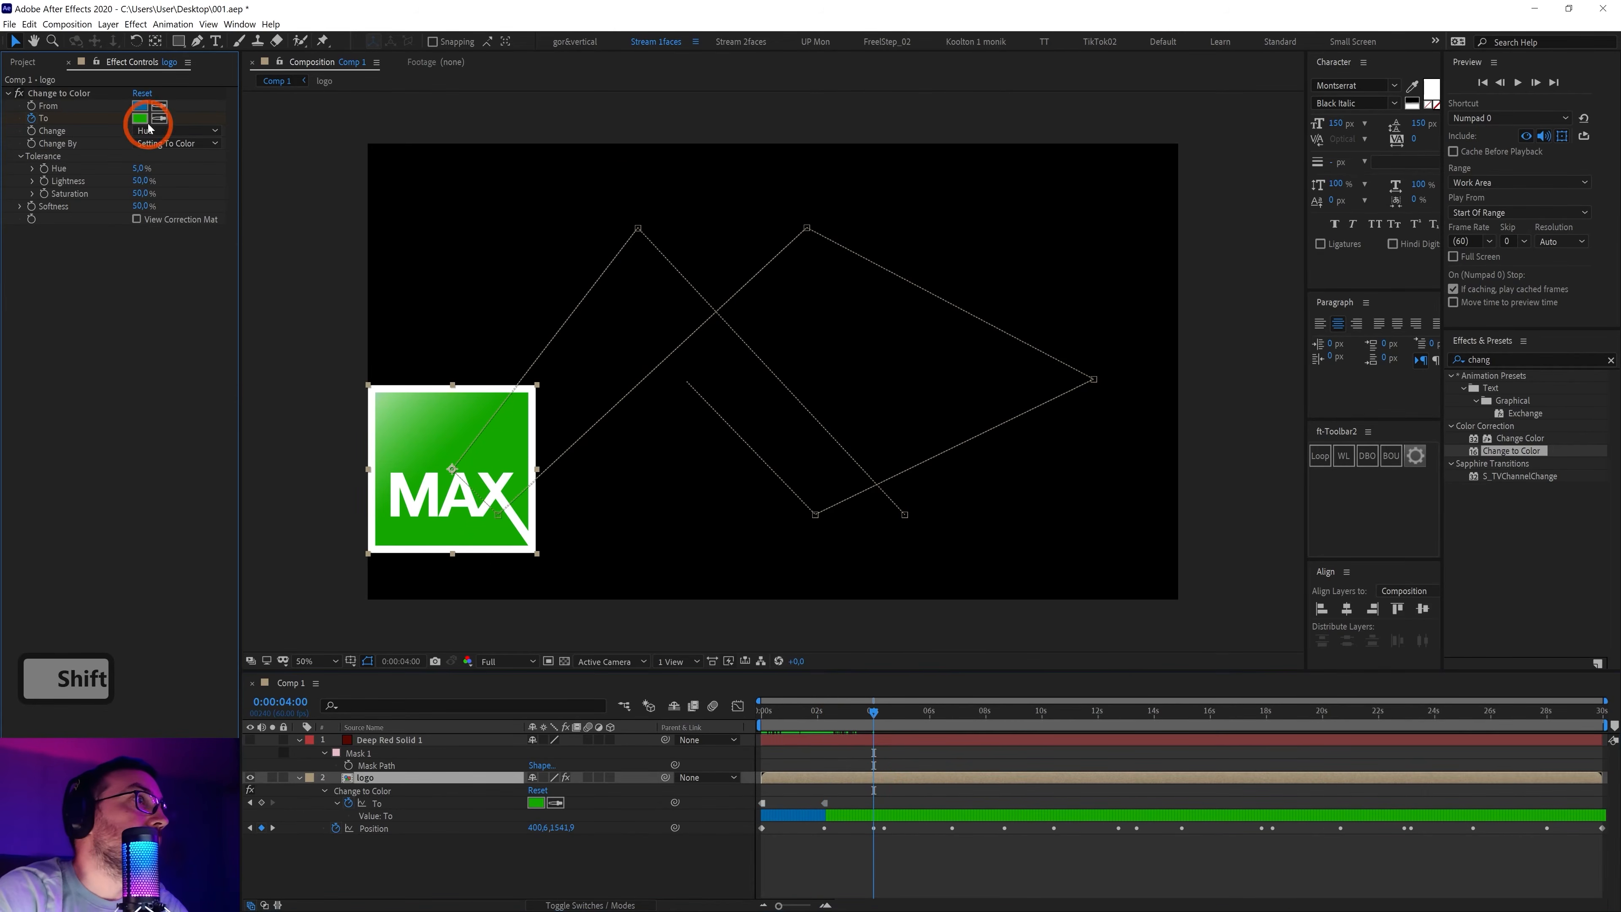
{"action": "left_click", "coordinate": [141, 117]}
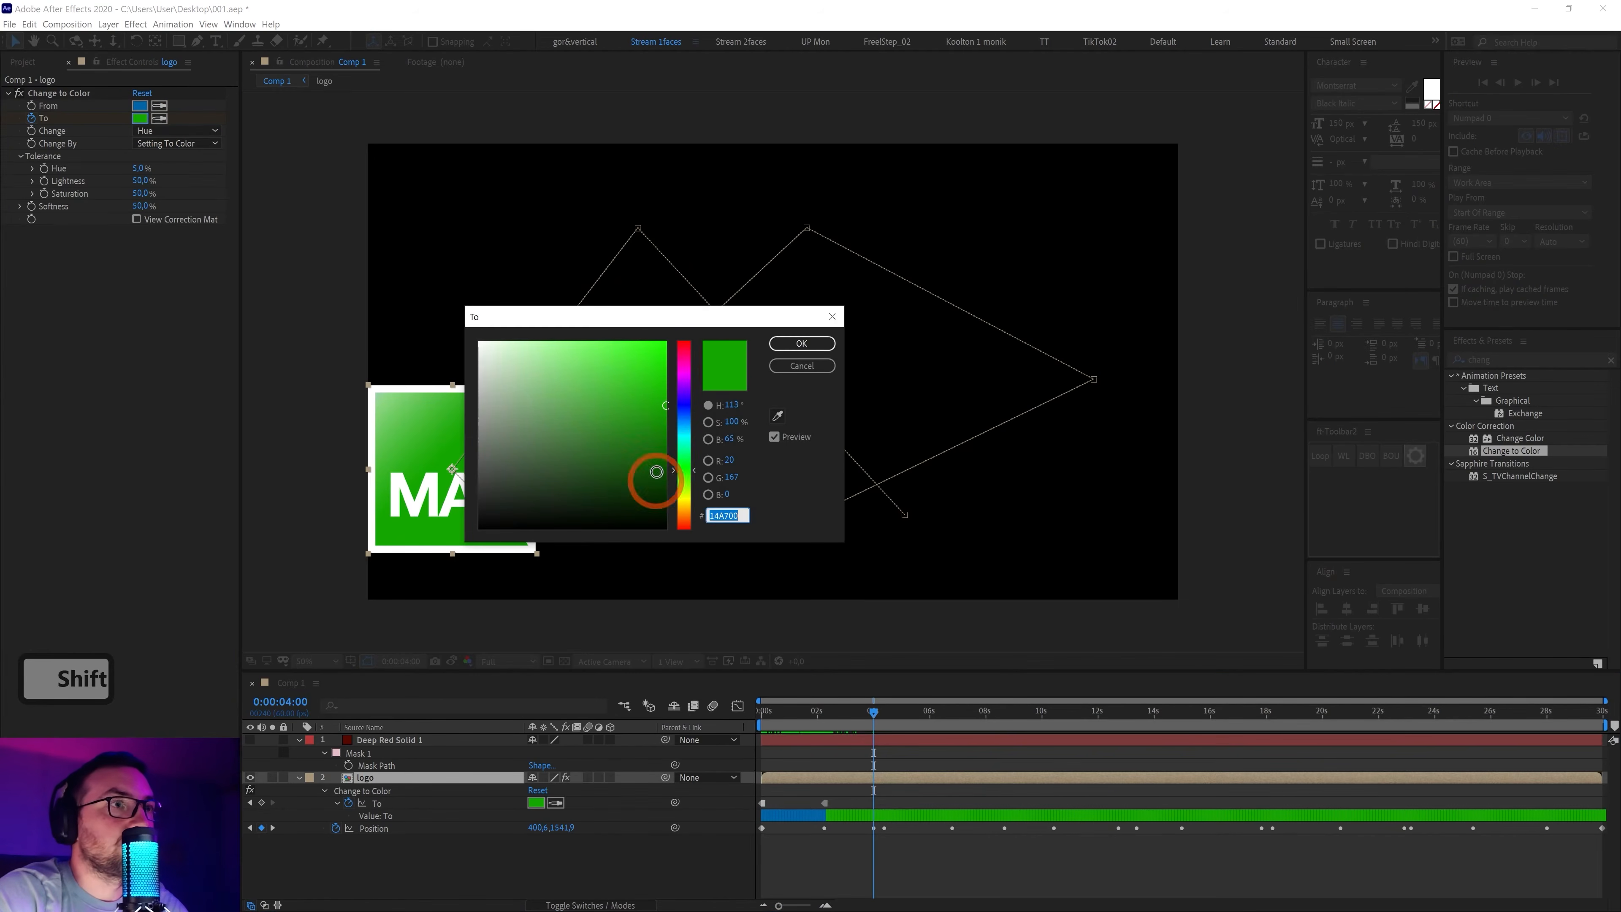
{"action": "left_click_drag", "start_coordinate": [683, 470], "coordinate": [681, 371]}
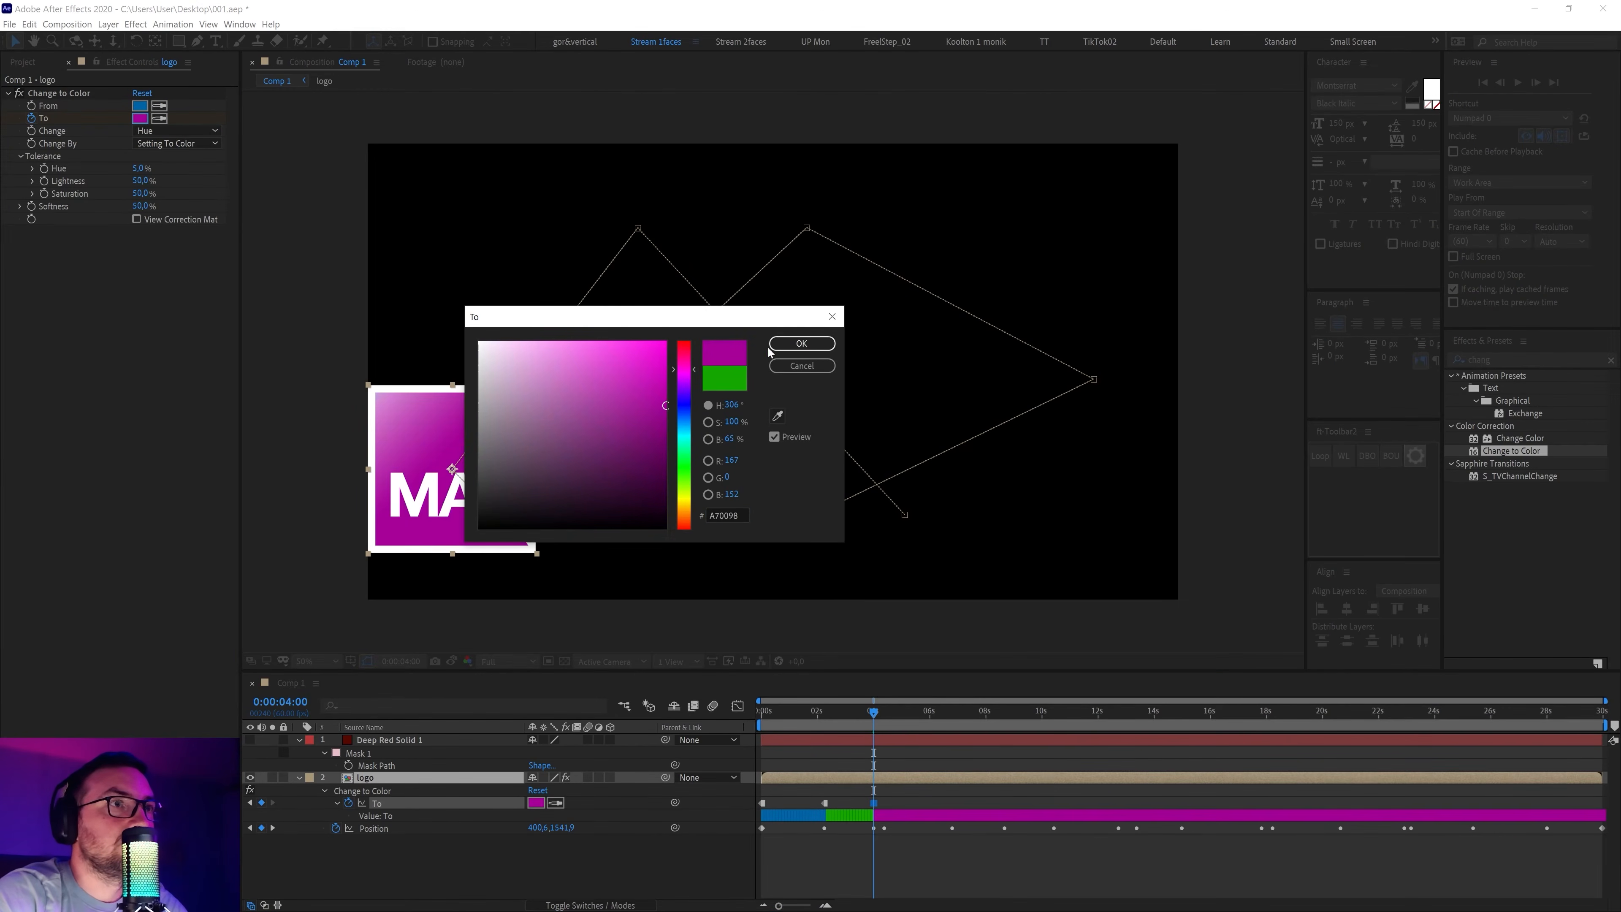
{"action": "left_click", "coordinate": [792, 345]}
{"action": "left_click", "coordinate": [964, 765]}
Set the To colour to red at the next bounce and blue at 6:48
{"action": "left_click", "coordinate": [887, 720], "text": "shift"}
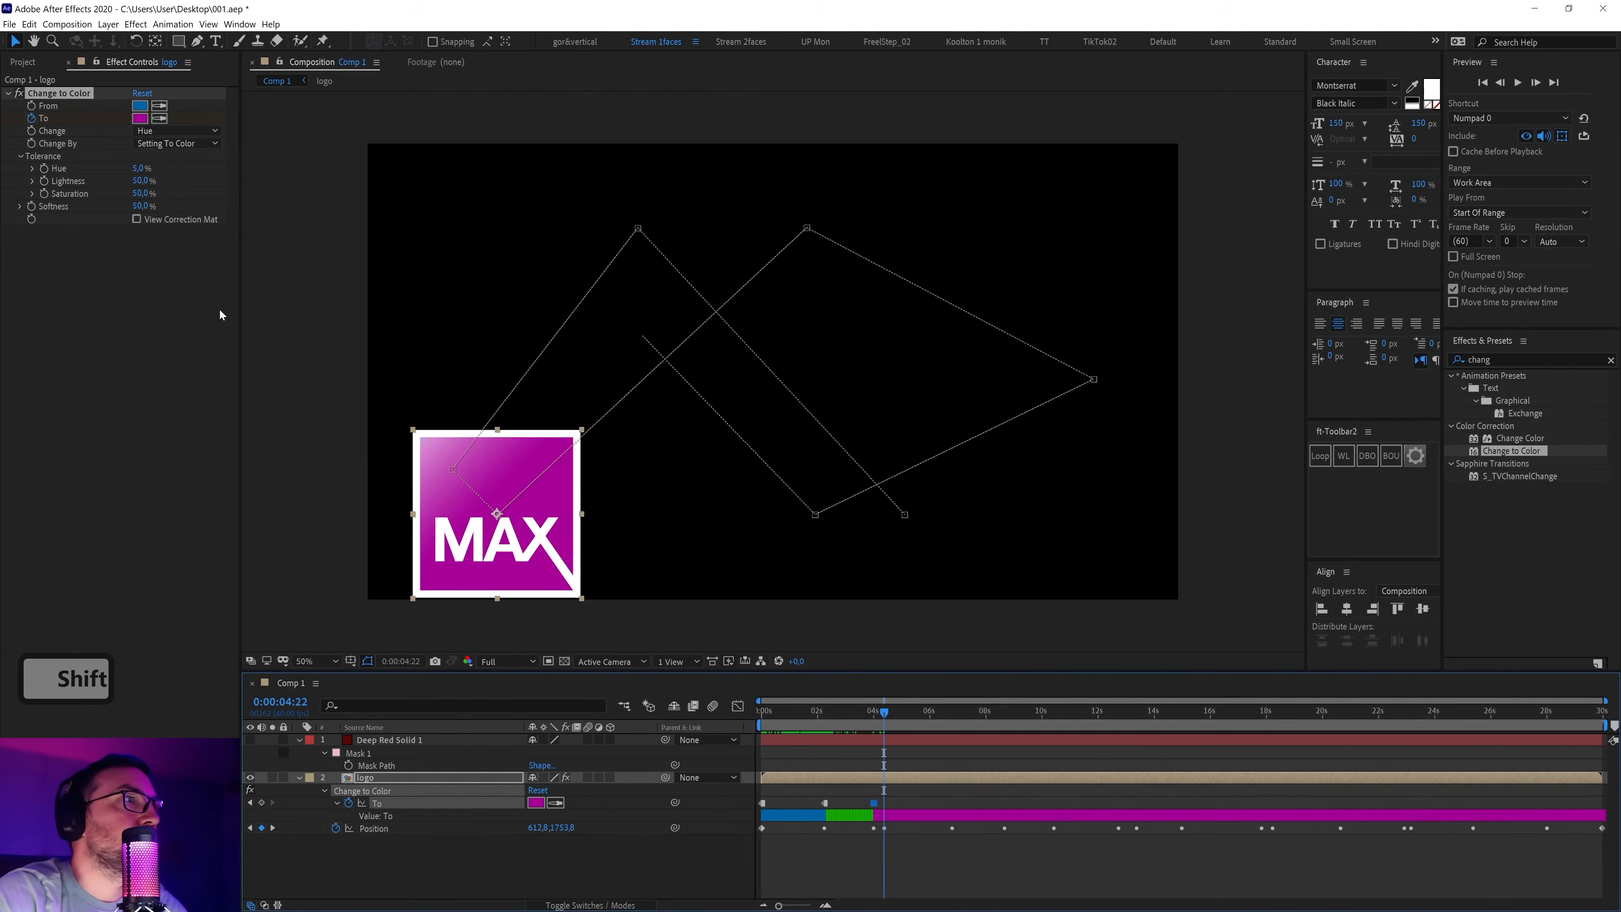
{"action": "left_click", "coordinate": [142, 119]}
{"action": "left_click_drag", "start_coordinate": [684, 447], "coordinate": [696, 546]}
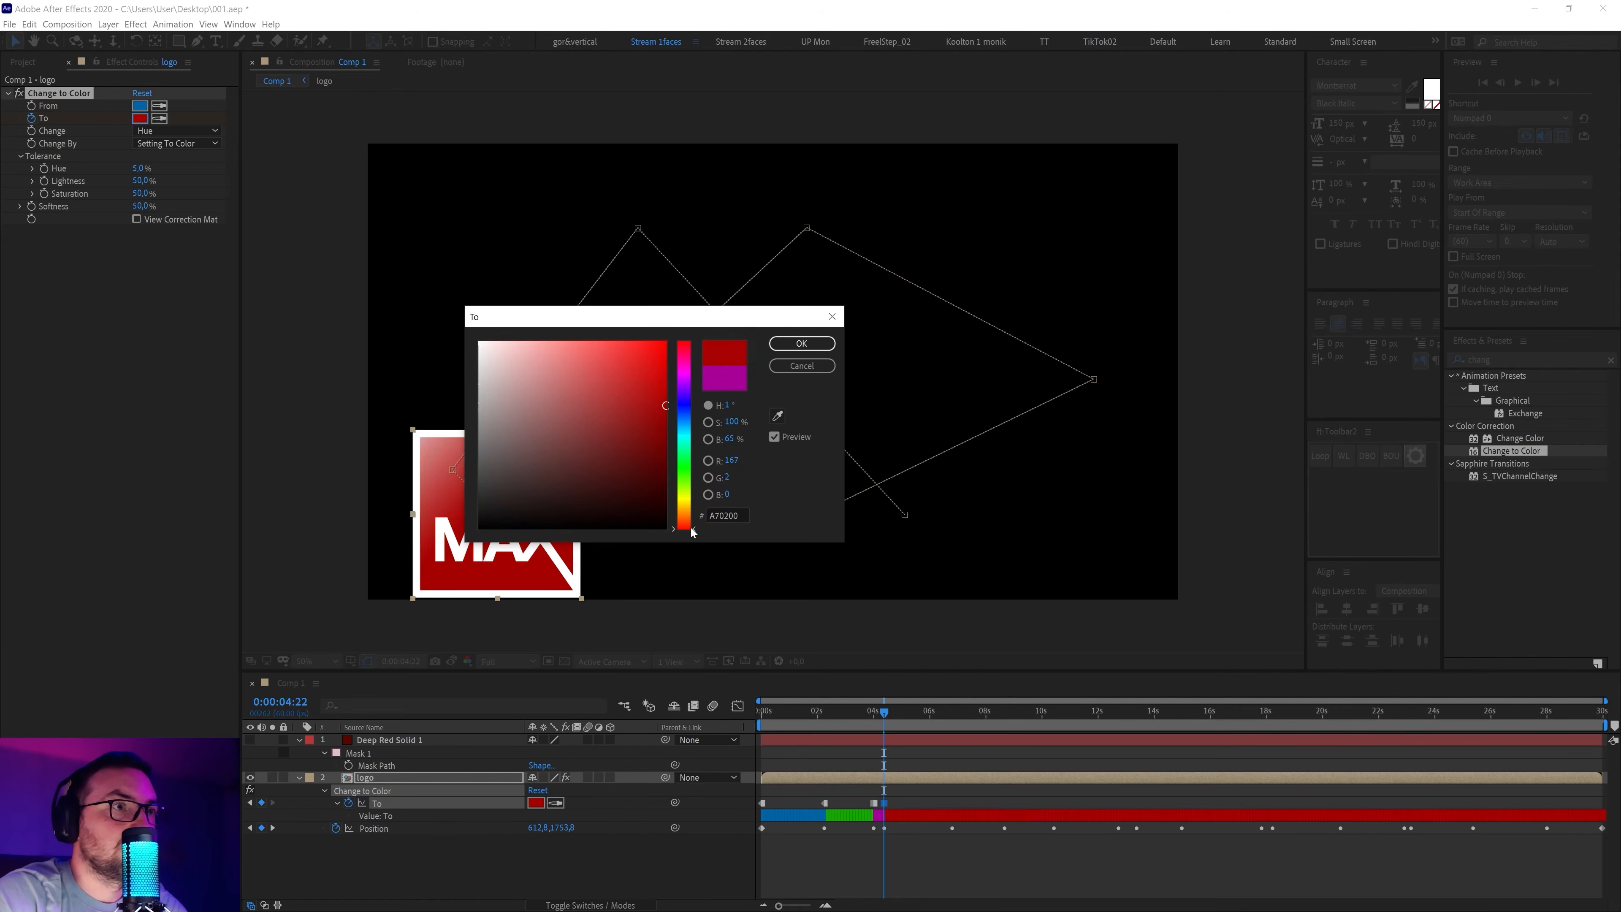
{"action": "left_click", "coordinate": [801, 345]}
{"action": "left_click_drag", "start_coordinate": [884, 711], "coordinate": [949, 733]}
{"action": "left_click", "coordinate": [139, 117]}
{"action": "left_click_drag", "start_coordinate": [690, 485], "coordinate": [695, 414]}
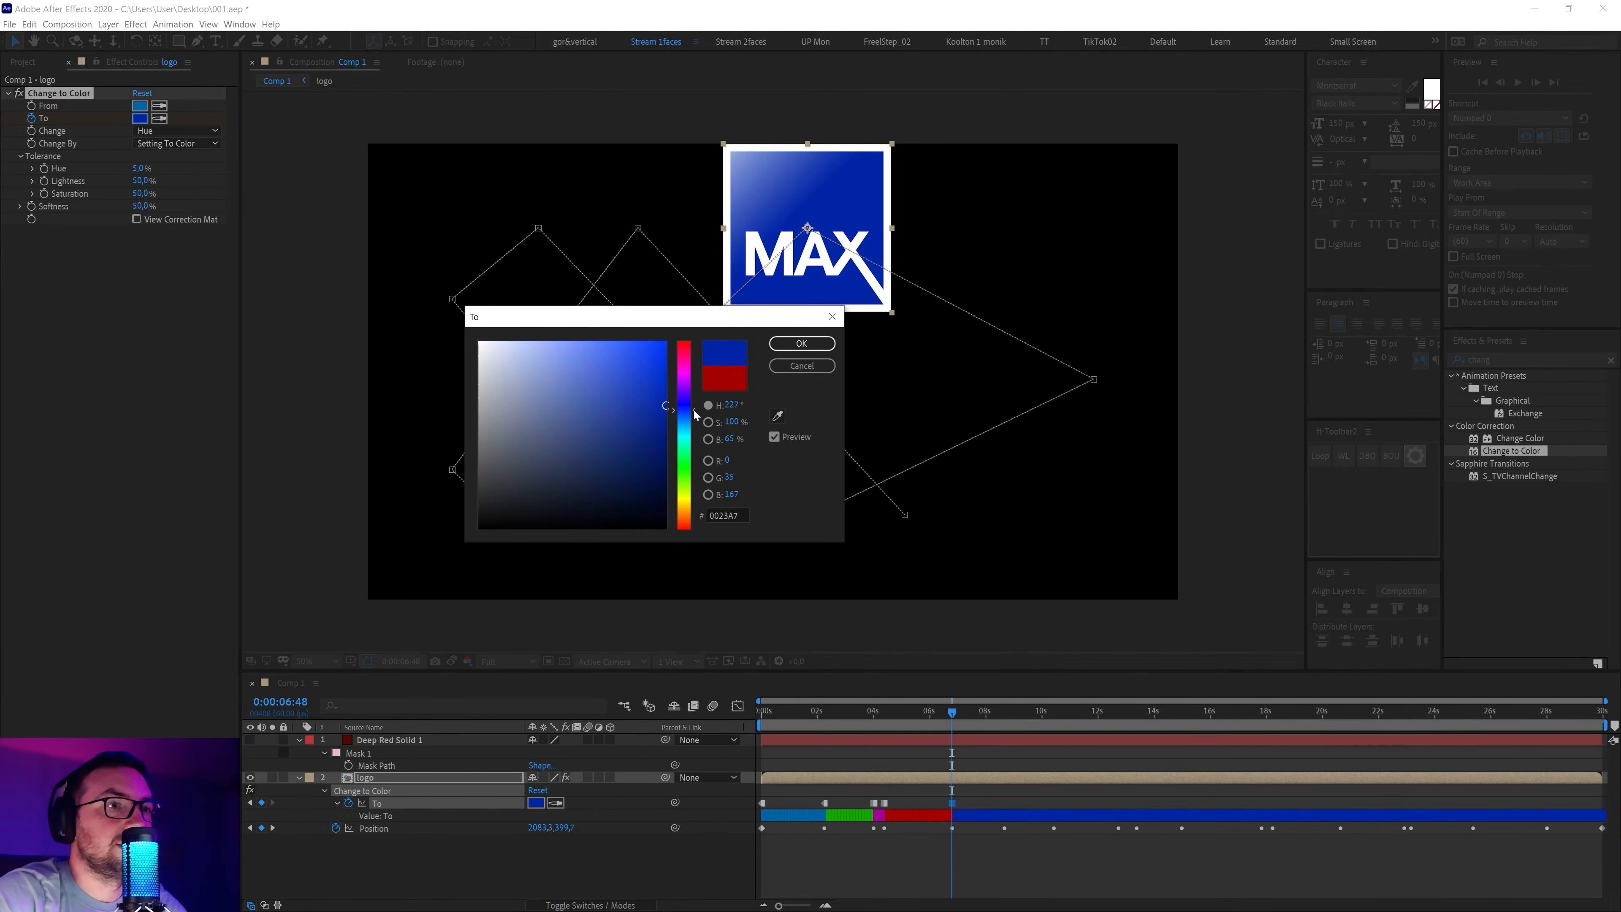
{"action": "left_click", "coordinate": [805, 348]}
Set the To colour to teal, then orange, at the 8:40 bounce
{"action": "left_click_drag", "start_coordinate": [955, 713], "coordinate": [997, 730]}
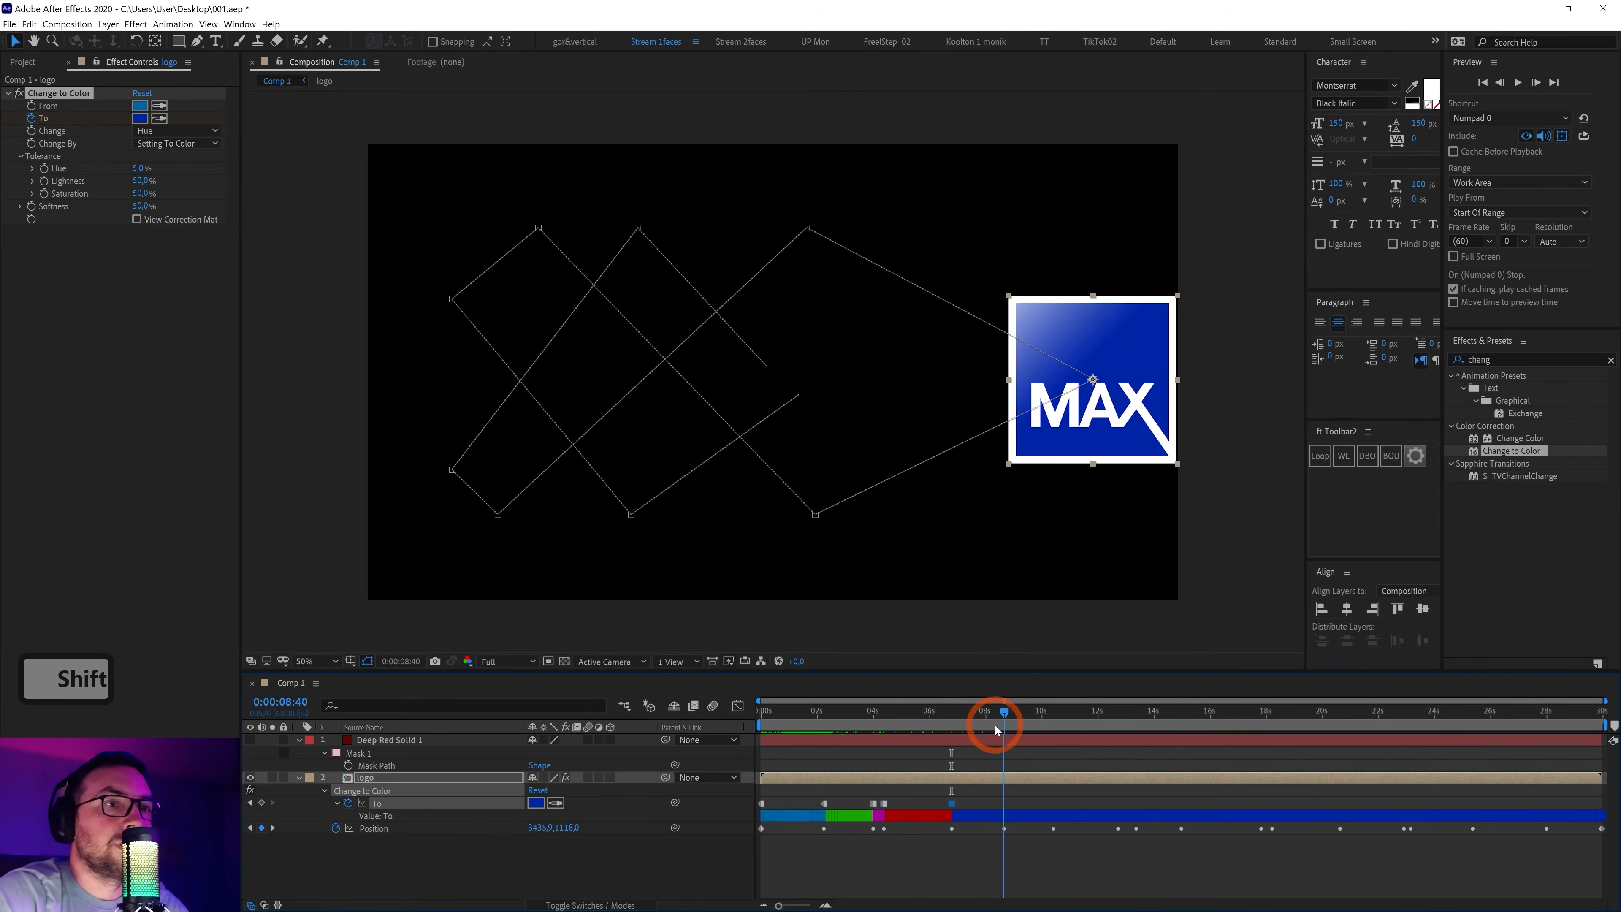
{"action": "left_click", "coordinate": [145, 120]}
{"action": "left_click_drag", "start_coordinate": [679, 406], "coordinate": [690, 458]}
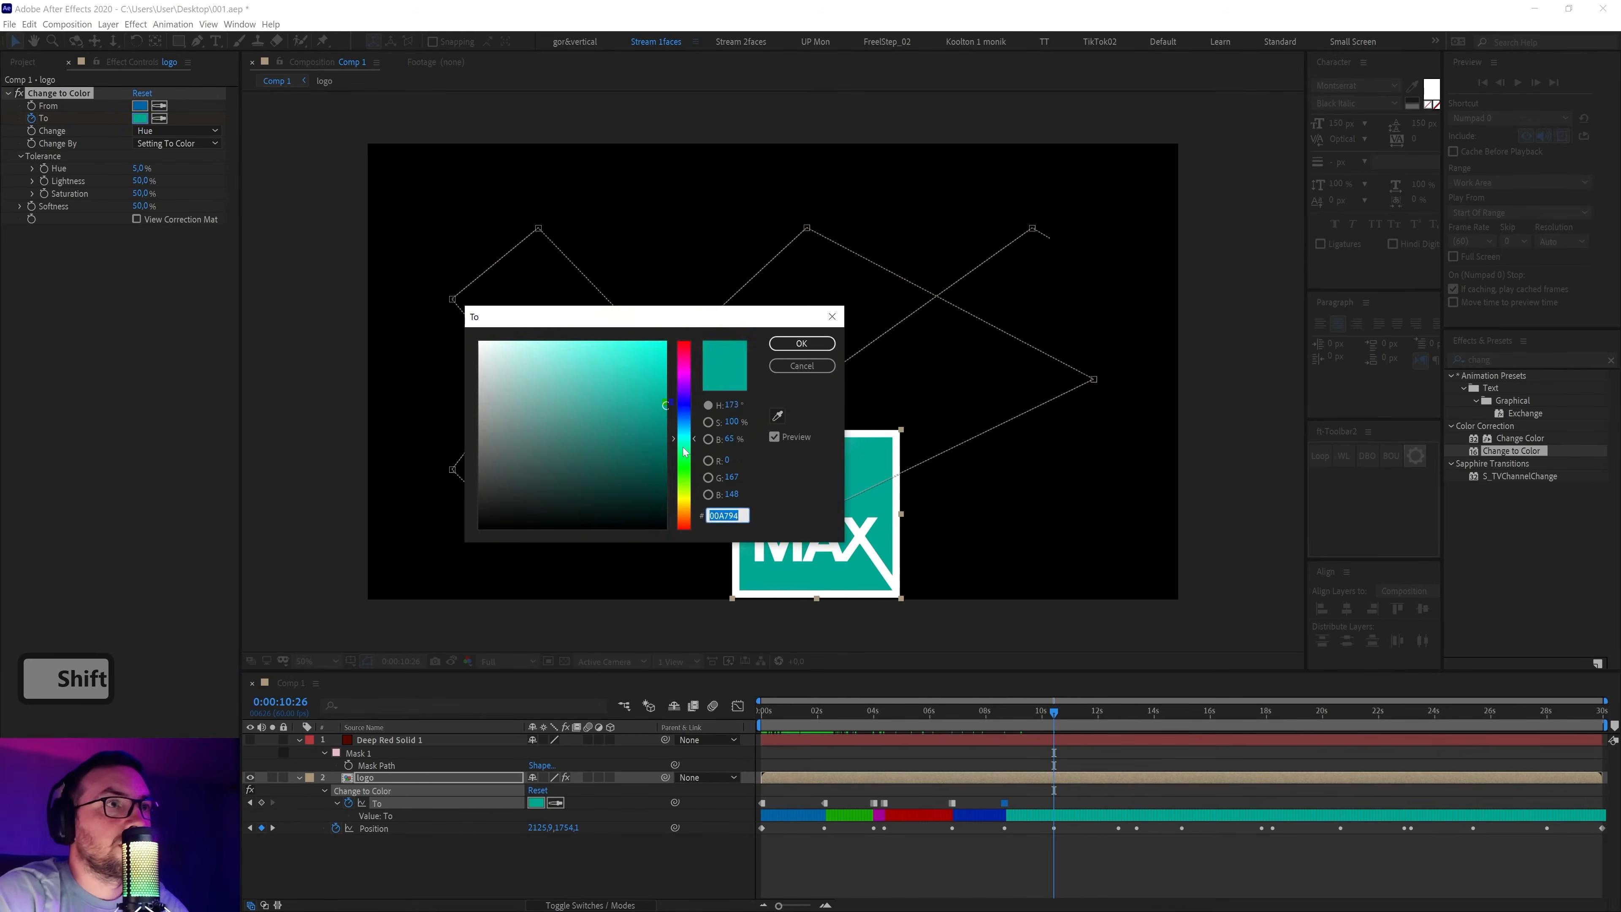
{"action": "left_click_drag", "start_coordinate": [685, 445], "coordinate": [684, 508]}
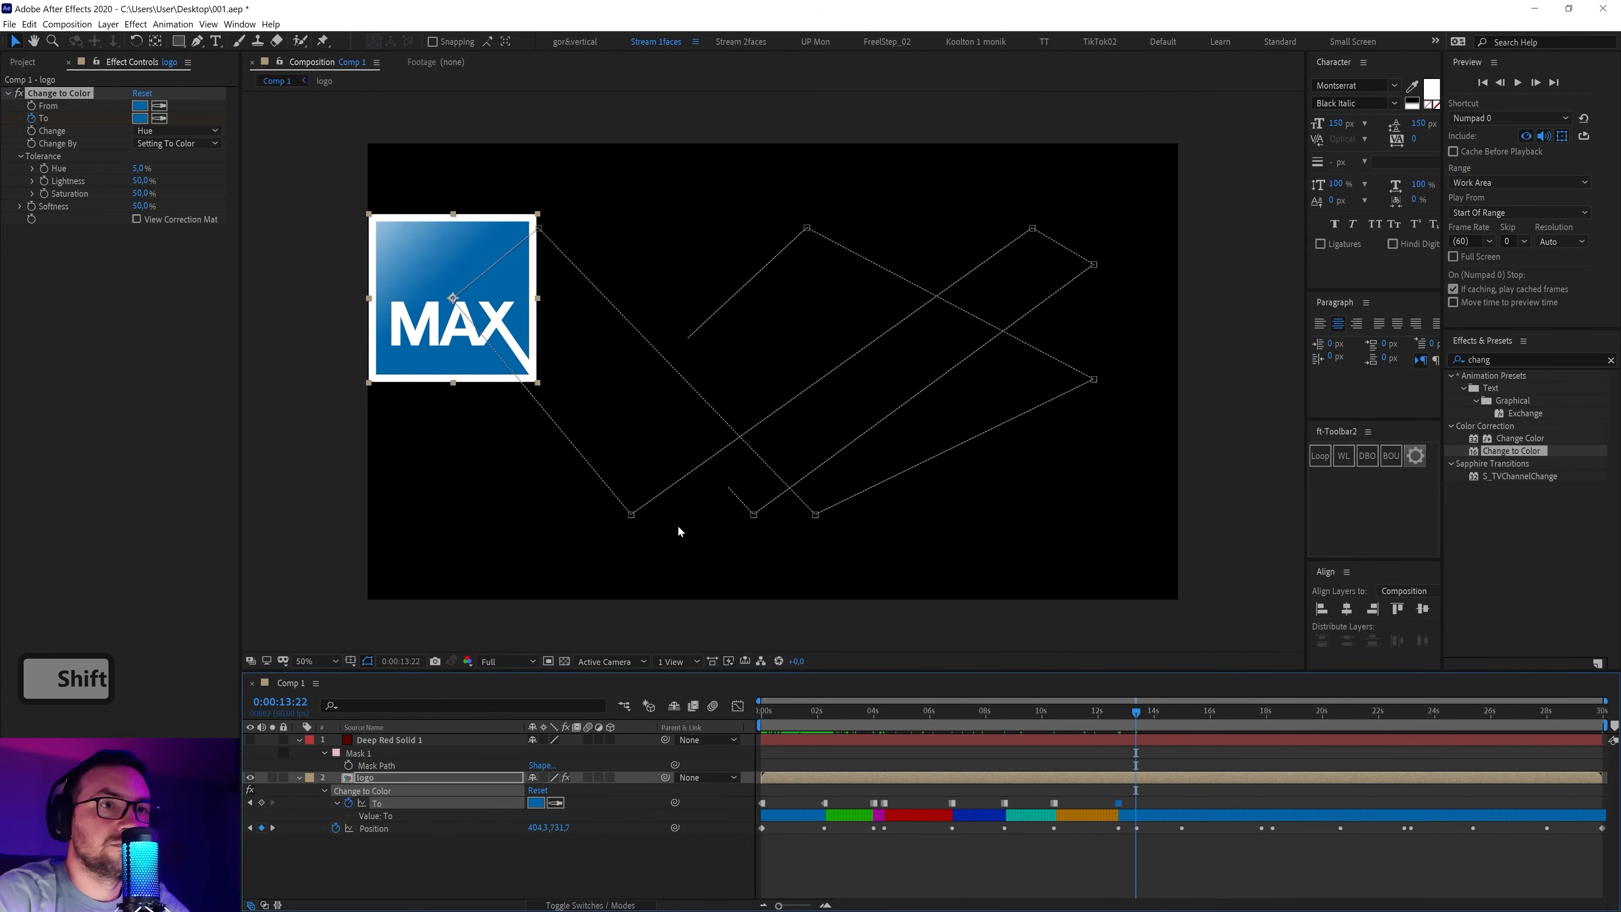
Step through the remaining bounce keyframes, setting a colour at each
{"action": "key", "text": "Page_Down"}
{"action": "key", "text": "Page_Up"}
{"action": "key", "text": "Page_Down"}
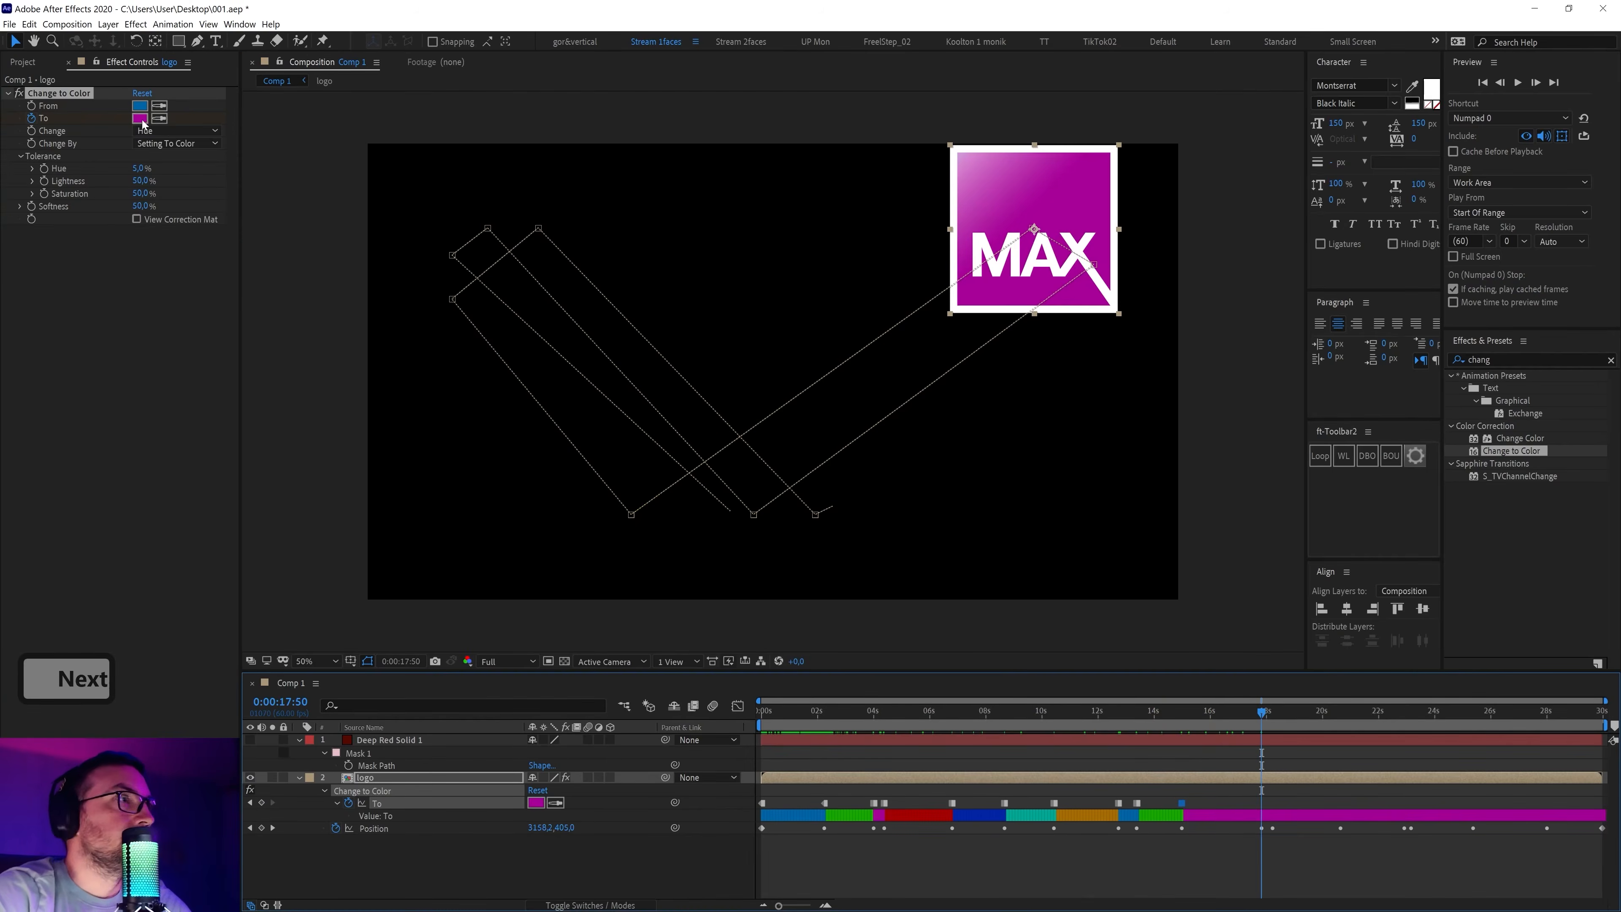
{"action": "key", "text": "shift+Page_Down"}
{"action": "left_click", "coordinate": [1339, 736], "text": "shift"}
{"action": "key", "text": "Page_Down"}
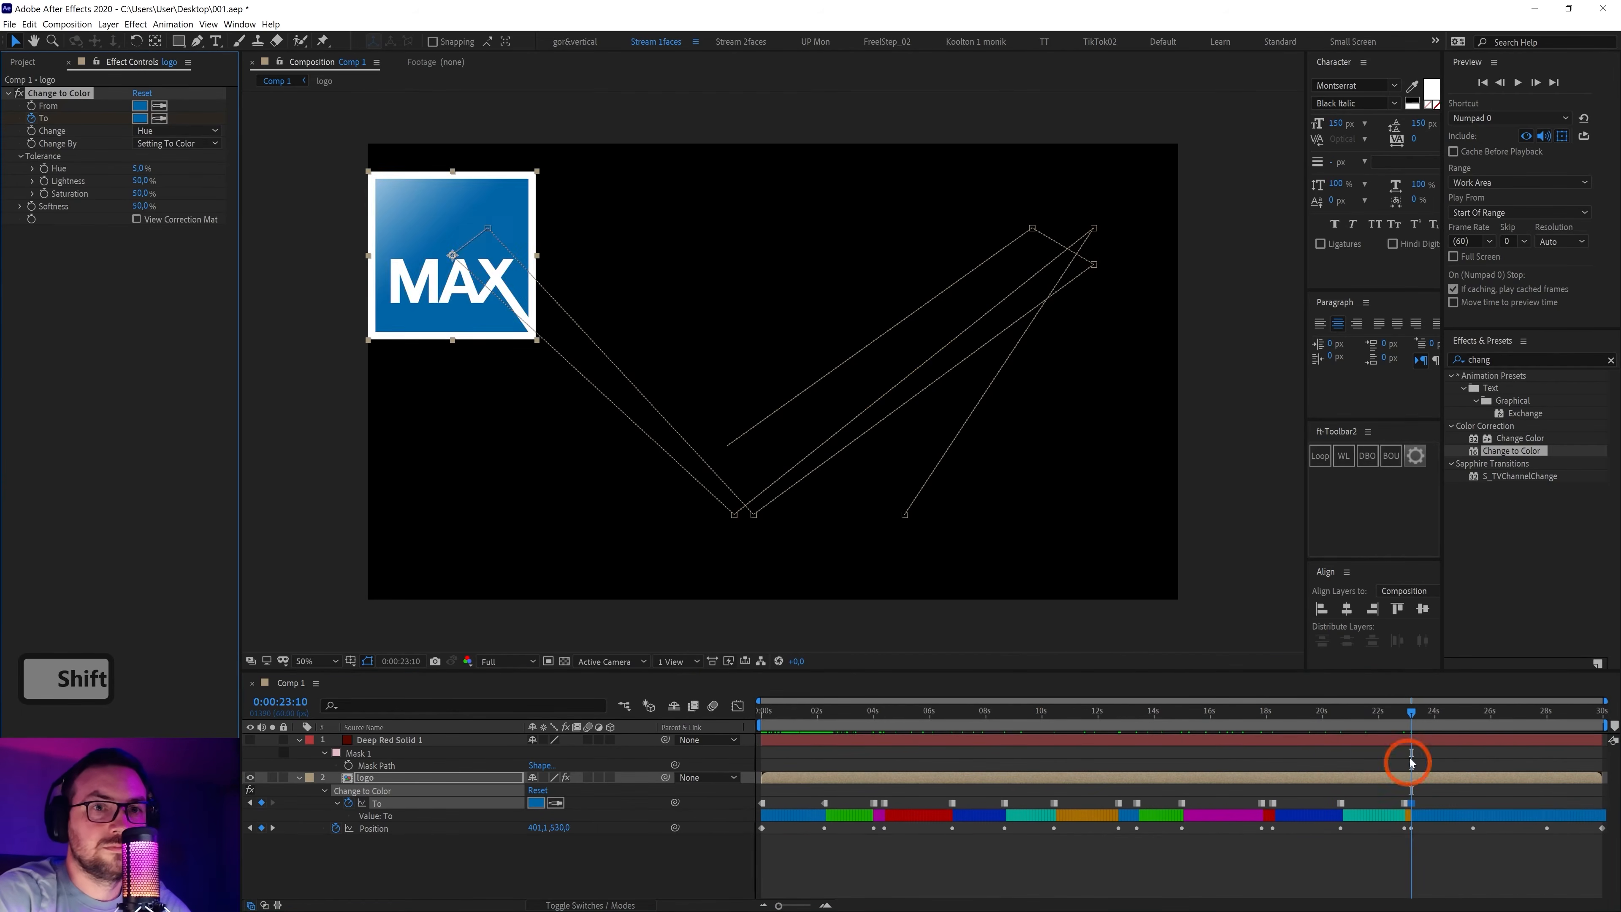
{"action": "key", "text": "Page_Down"}
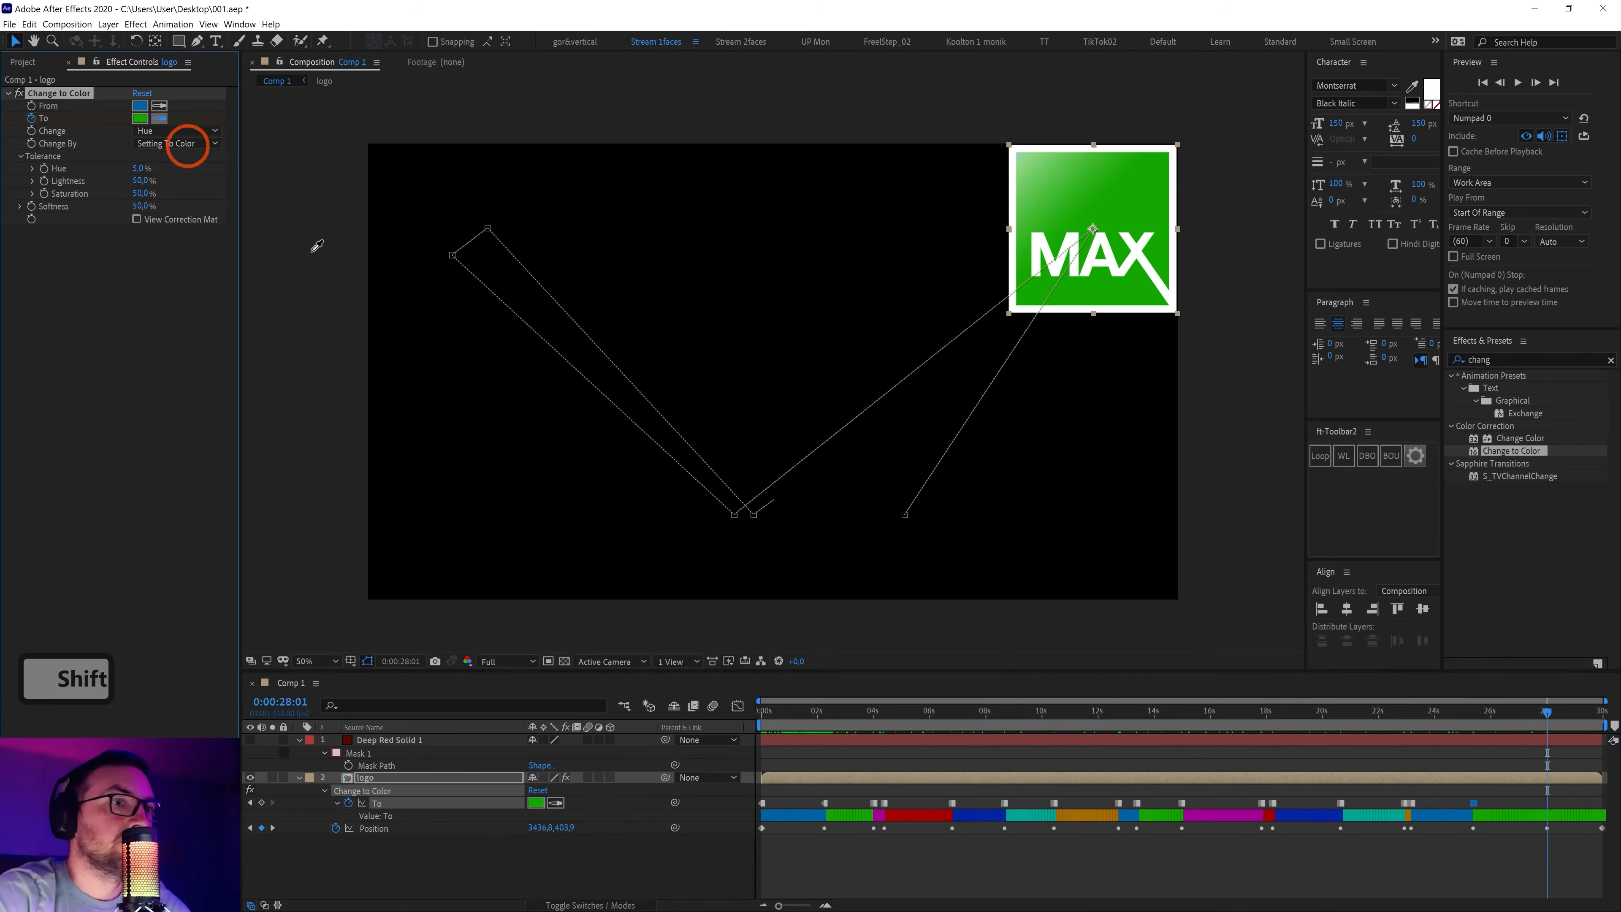
{"action": "key", "text": "shift+Page_Down"}
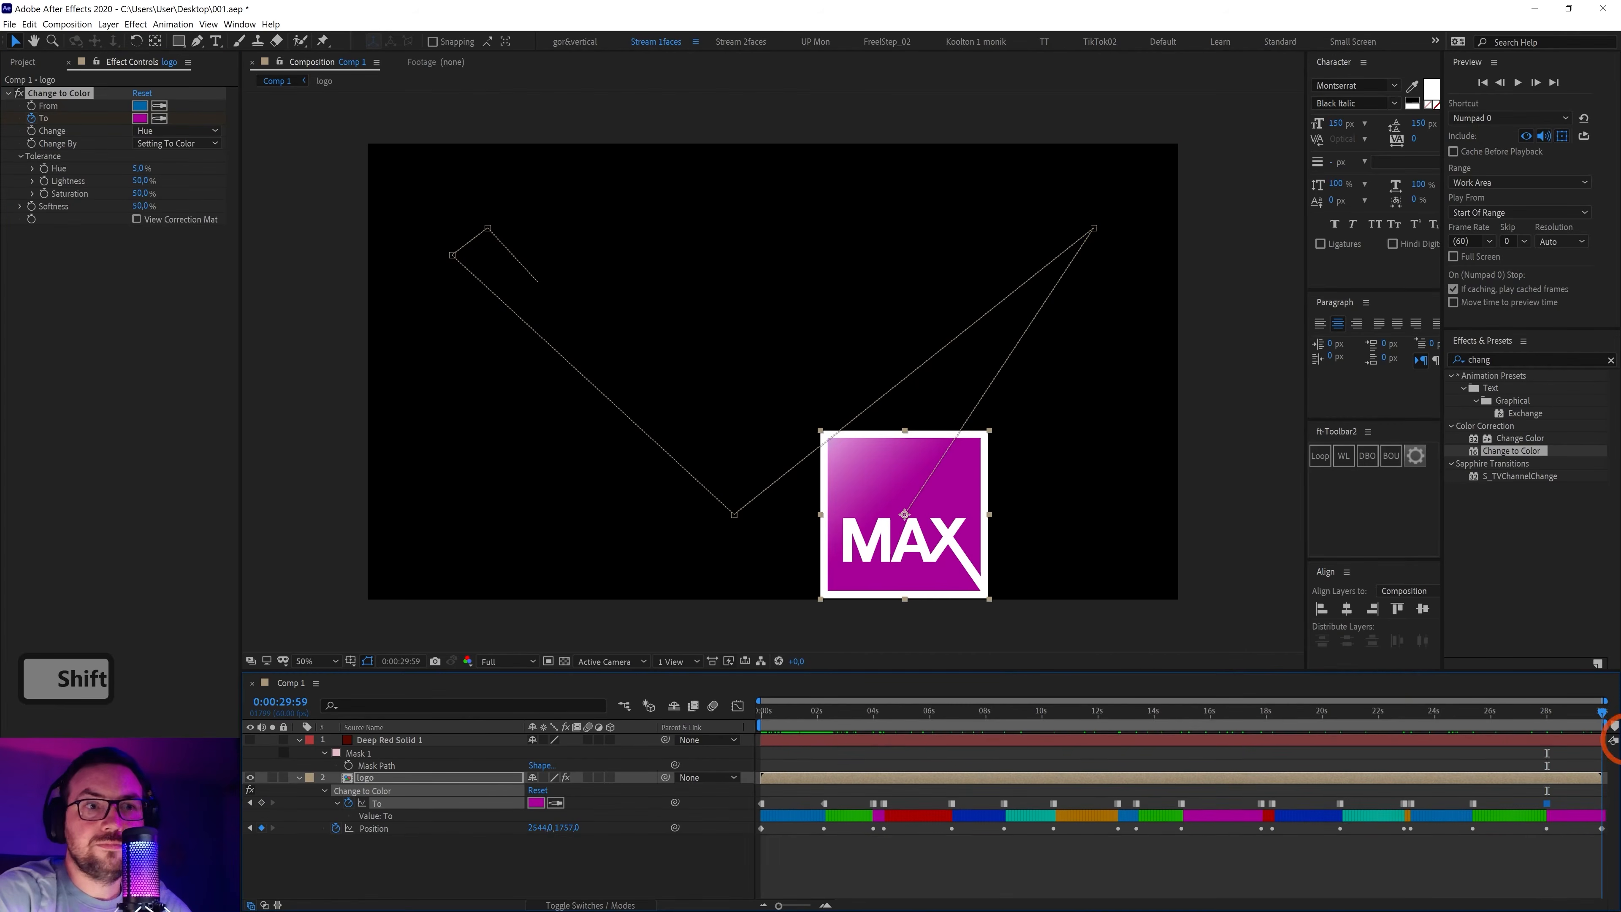
Eyedrop the original blue as the final colour and preview the ending
{"action": "left_click", "coordinate": [160, 119]}
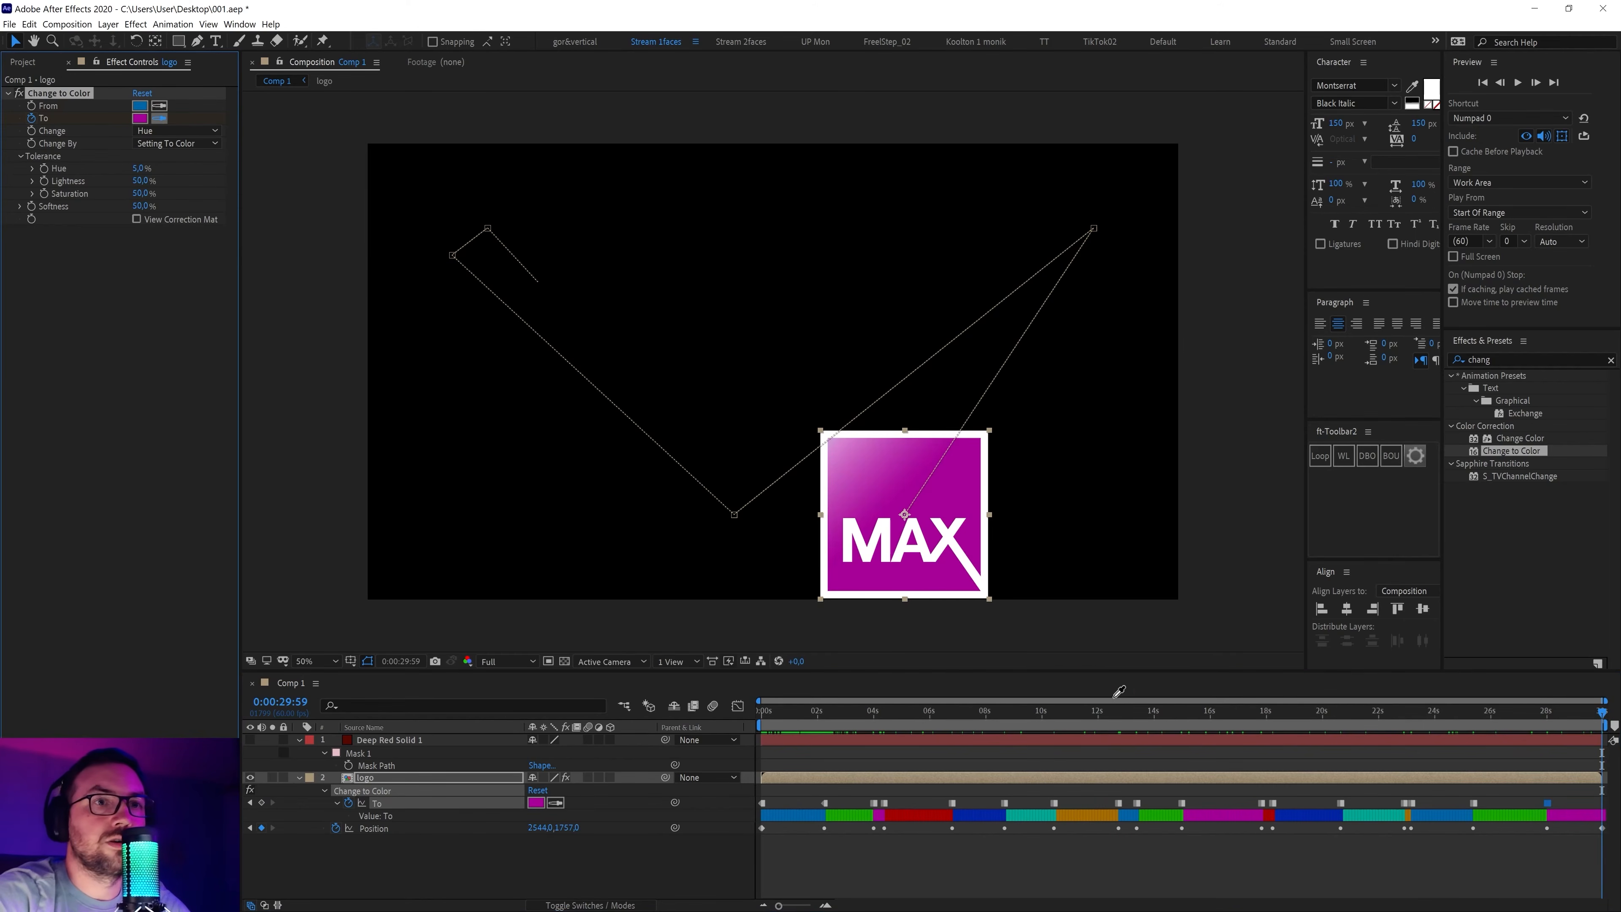
{"action": "left_click", "coordinate": [143, 102]}
{"action": "left_click", "coordinate": [1365, 764]}
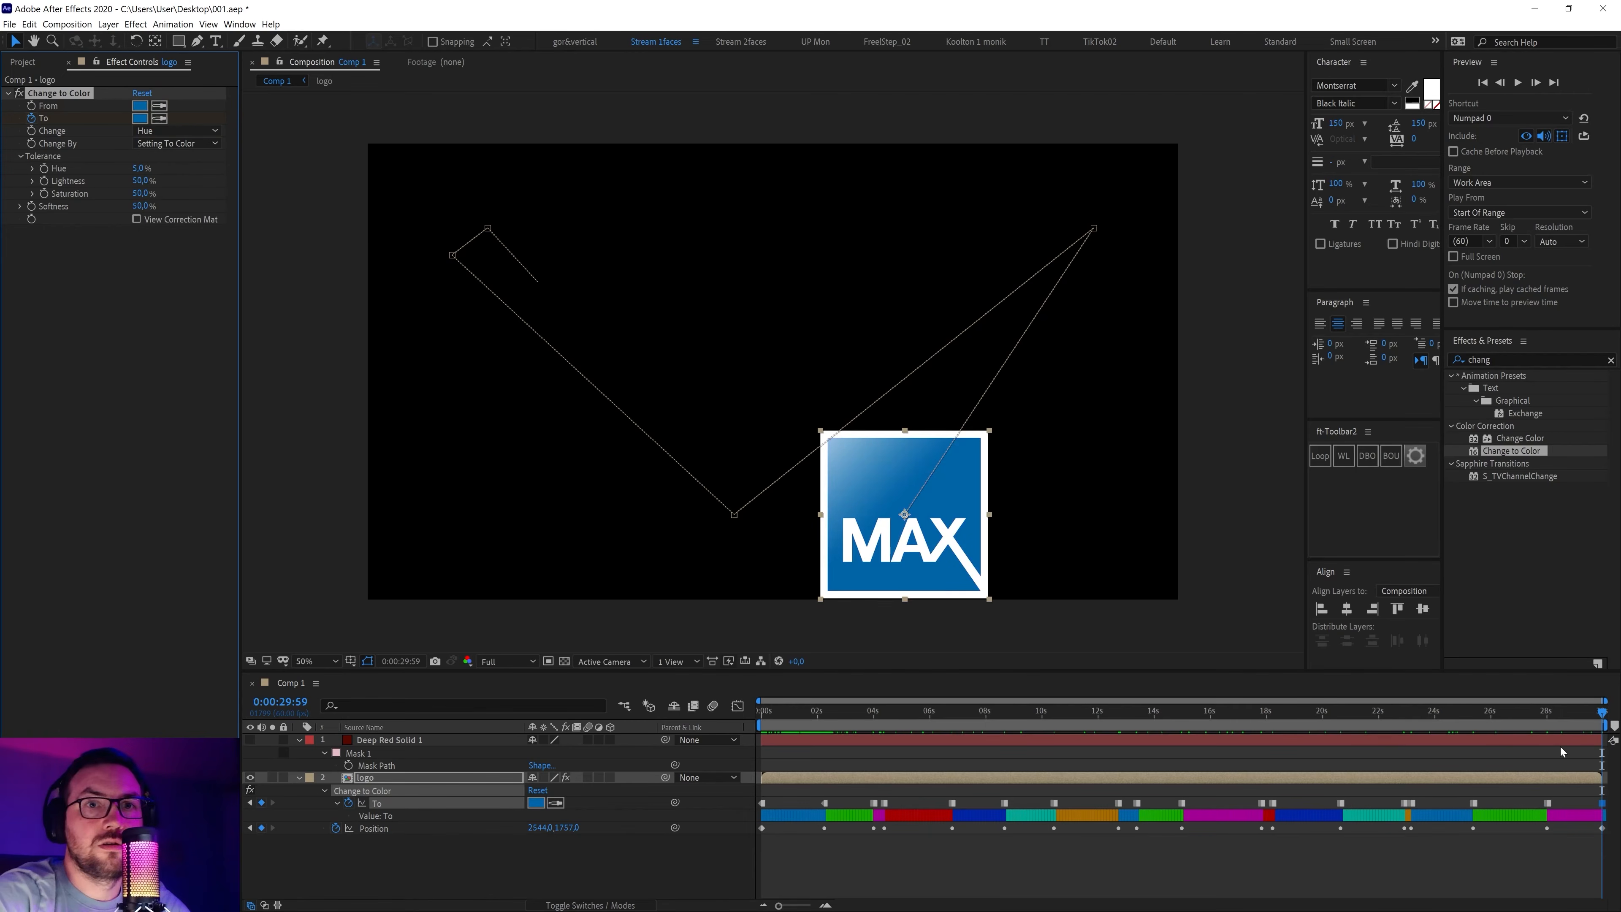
{"action": "left_click_drag", "start_coordinate": [1541, 714], "coordinate": [1614, 753]}
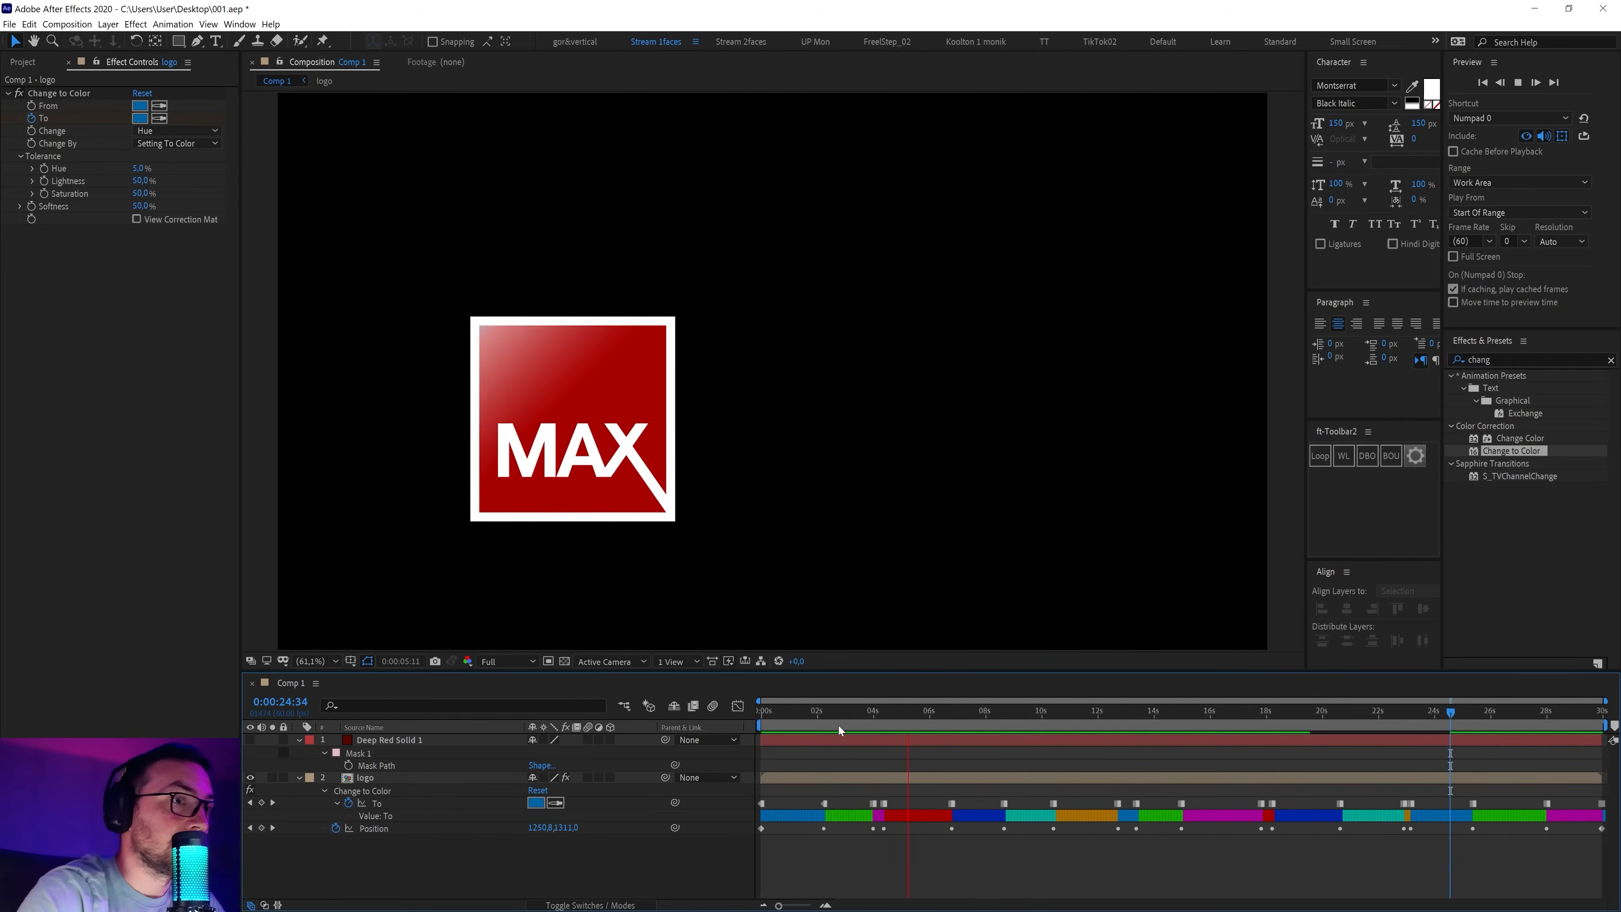
Save the project, add Comp 1 to the Render Queue, and set QuickTime format
{"action": "left_click", "coordinate": [826, 720]}
{"action": "key", "text": "ctrl+s"}
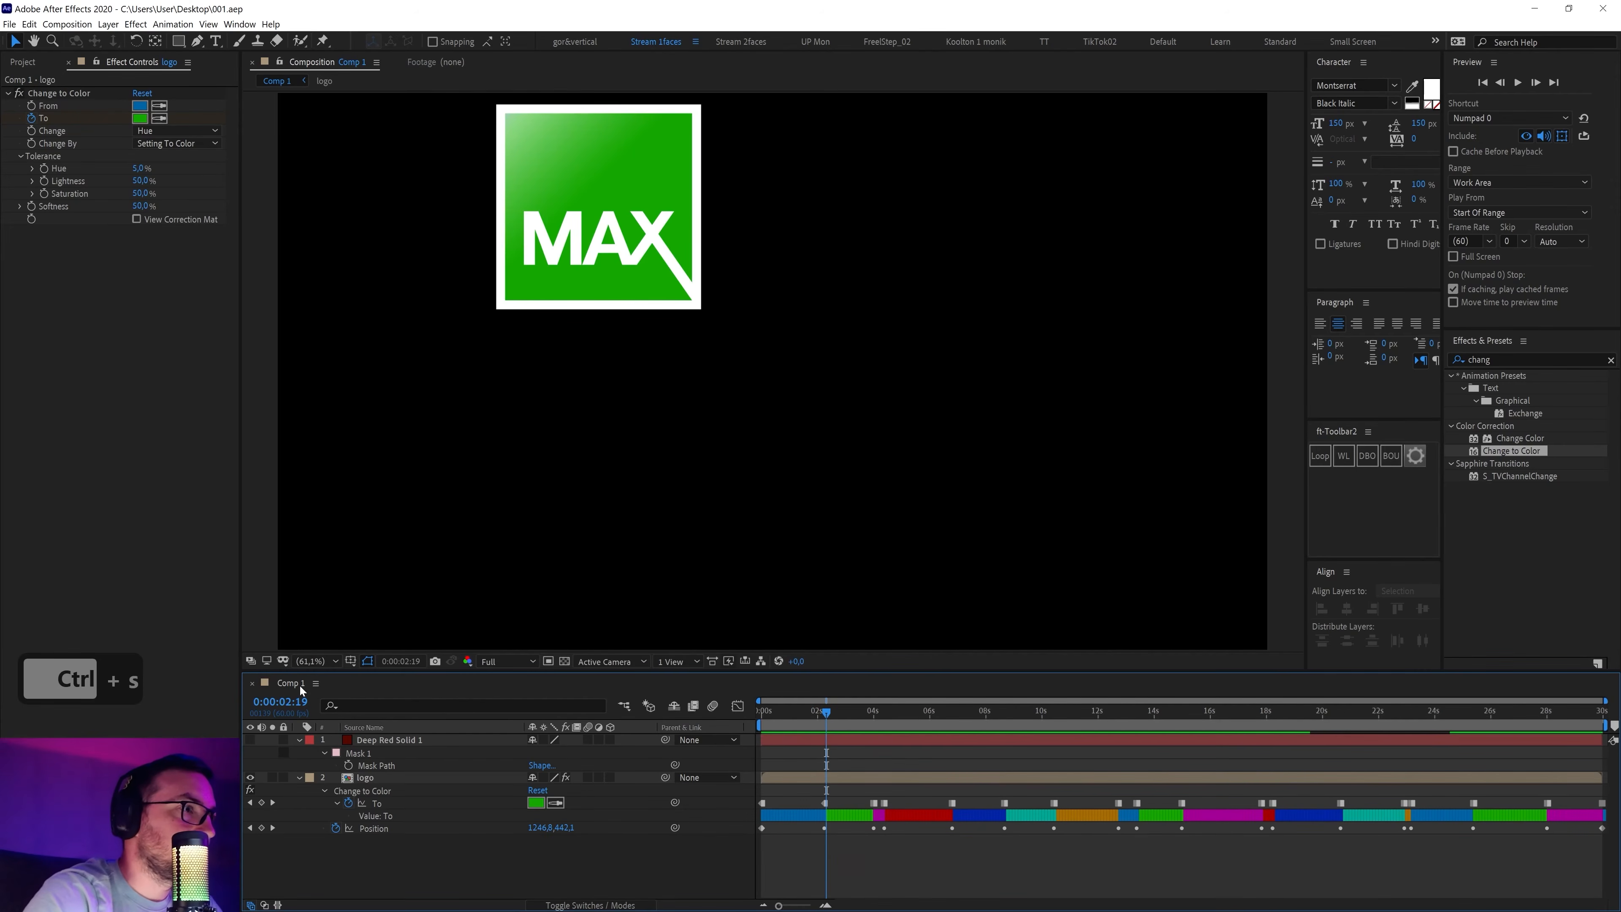
{"action": "key", "text": "ctrl+shift+slash"}
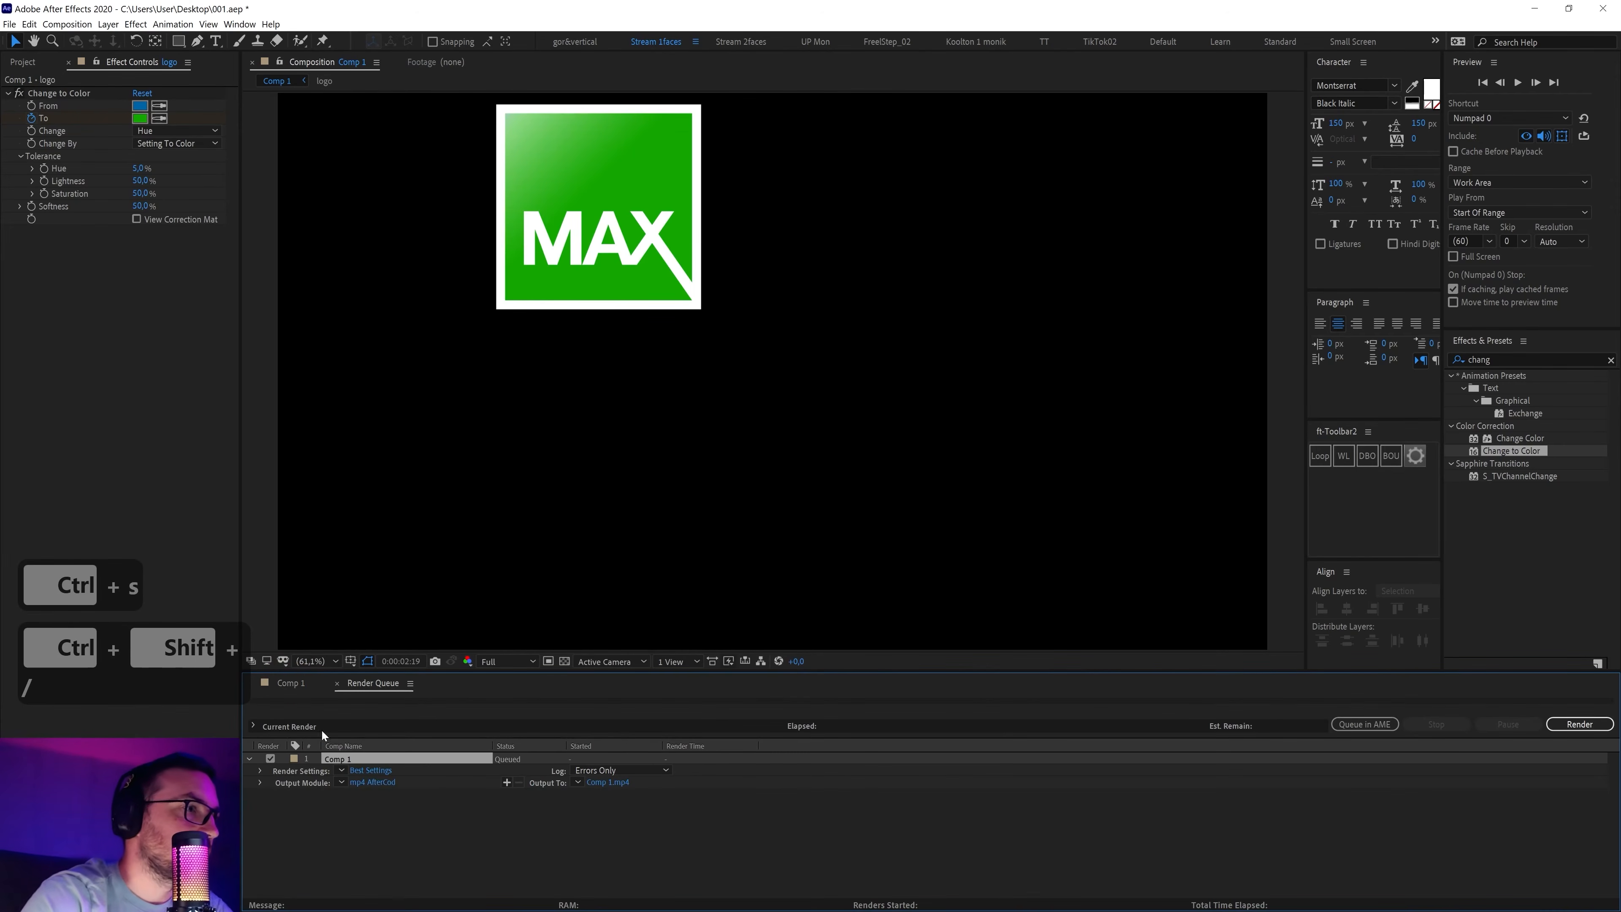
{"action": "left_click", "coordinate": [364, 783]}
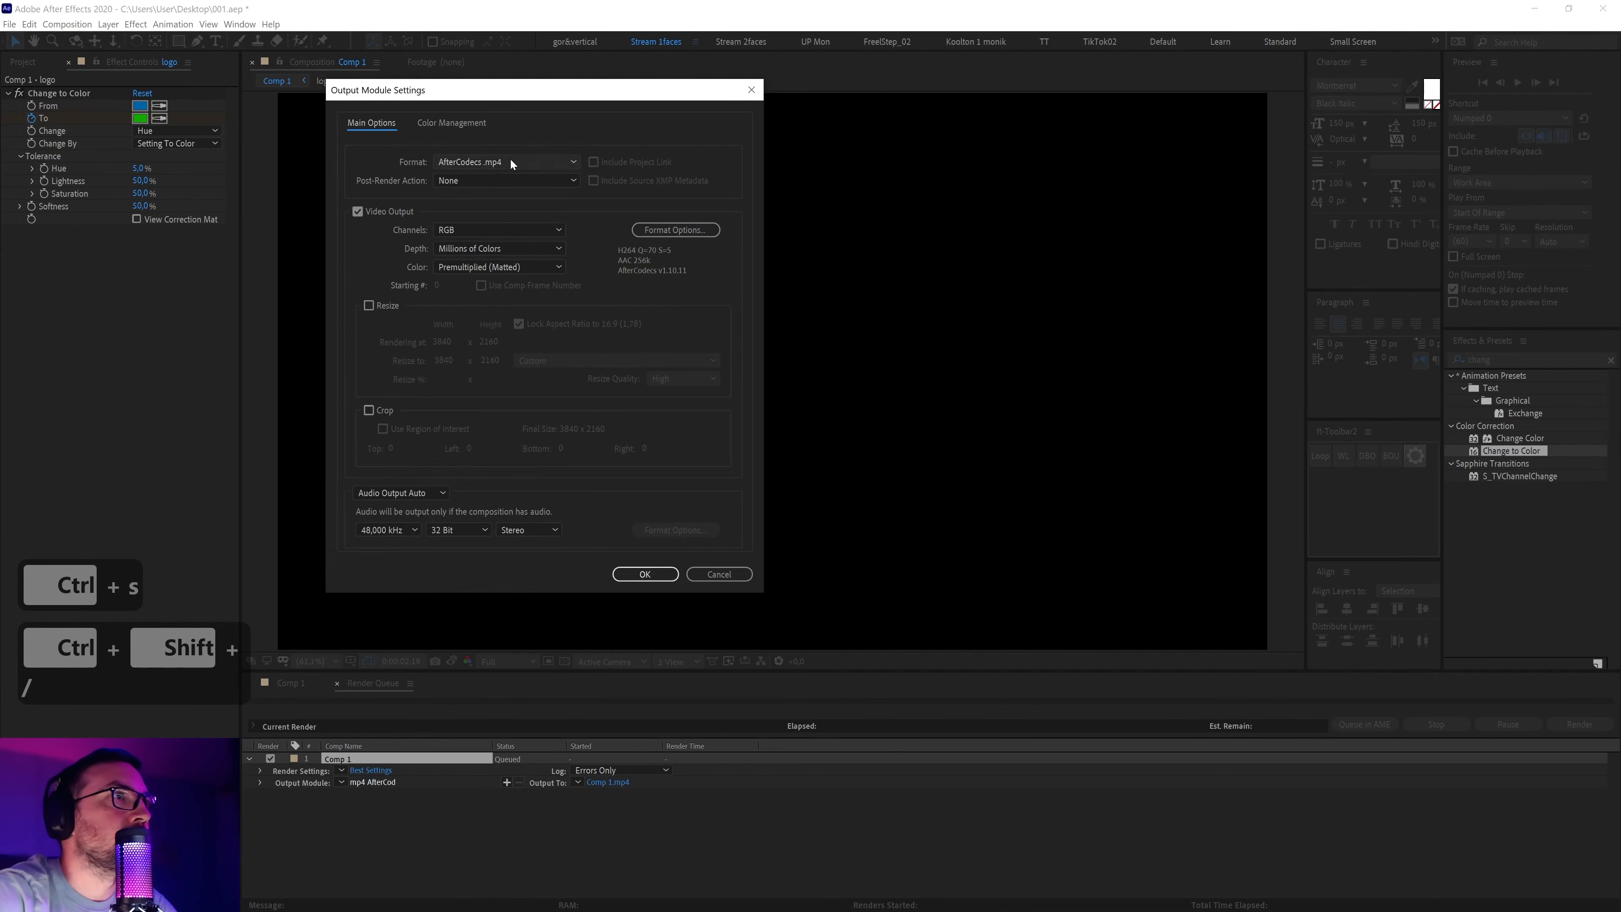
{"action": "left_click", "coordinate": [511, 163]}
{"action": "left_click", "coordinate": [481, 351]}
{"action": "left_click", "coordinate": [639, 277]}
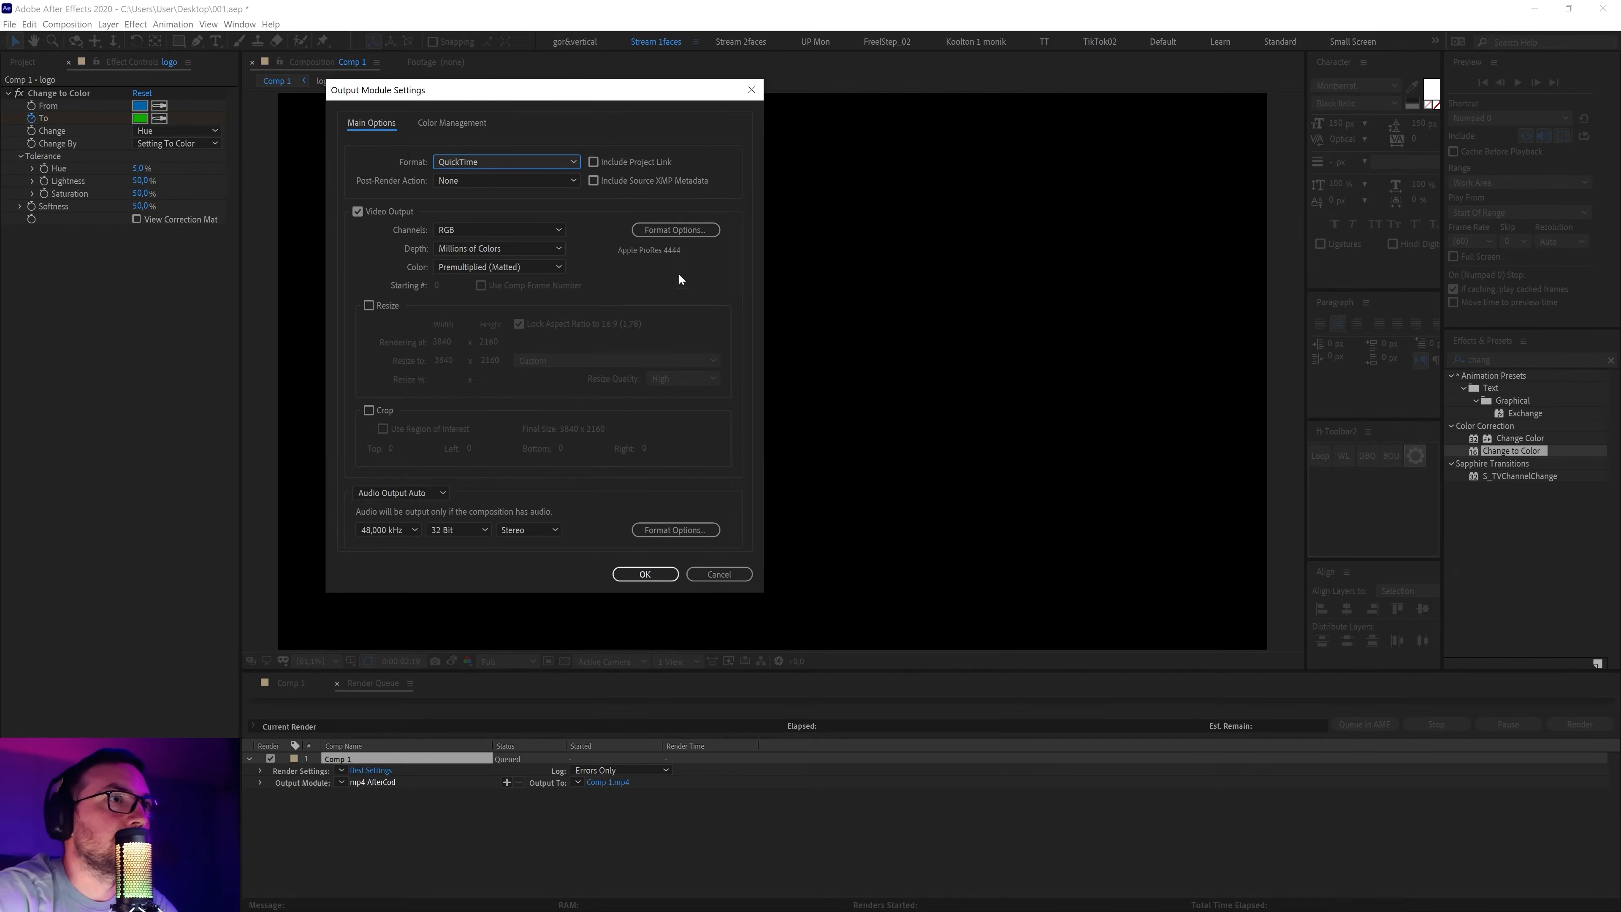
Use Apple ProRes 422, output Comp 1.mov to the desktop, and render
{"action": "left_click", "coordinate": [676, 230]}
{"action": "left_click", "coordinate": [329, 115]}
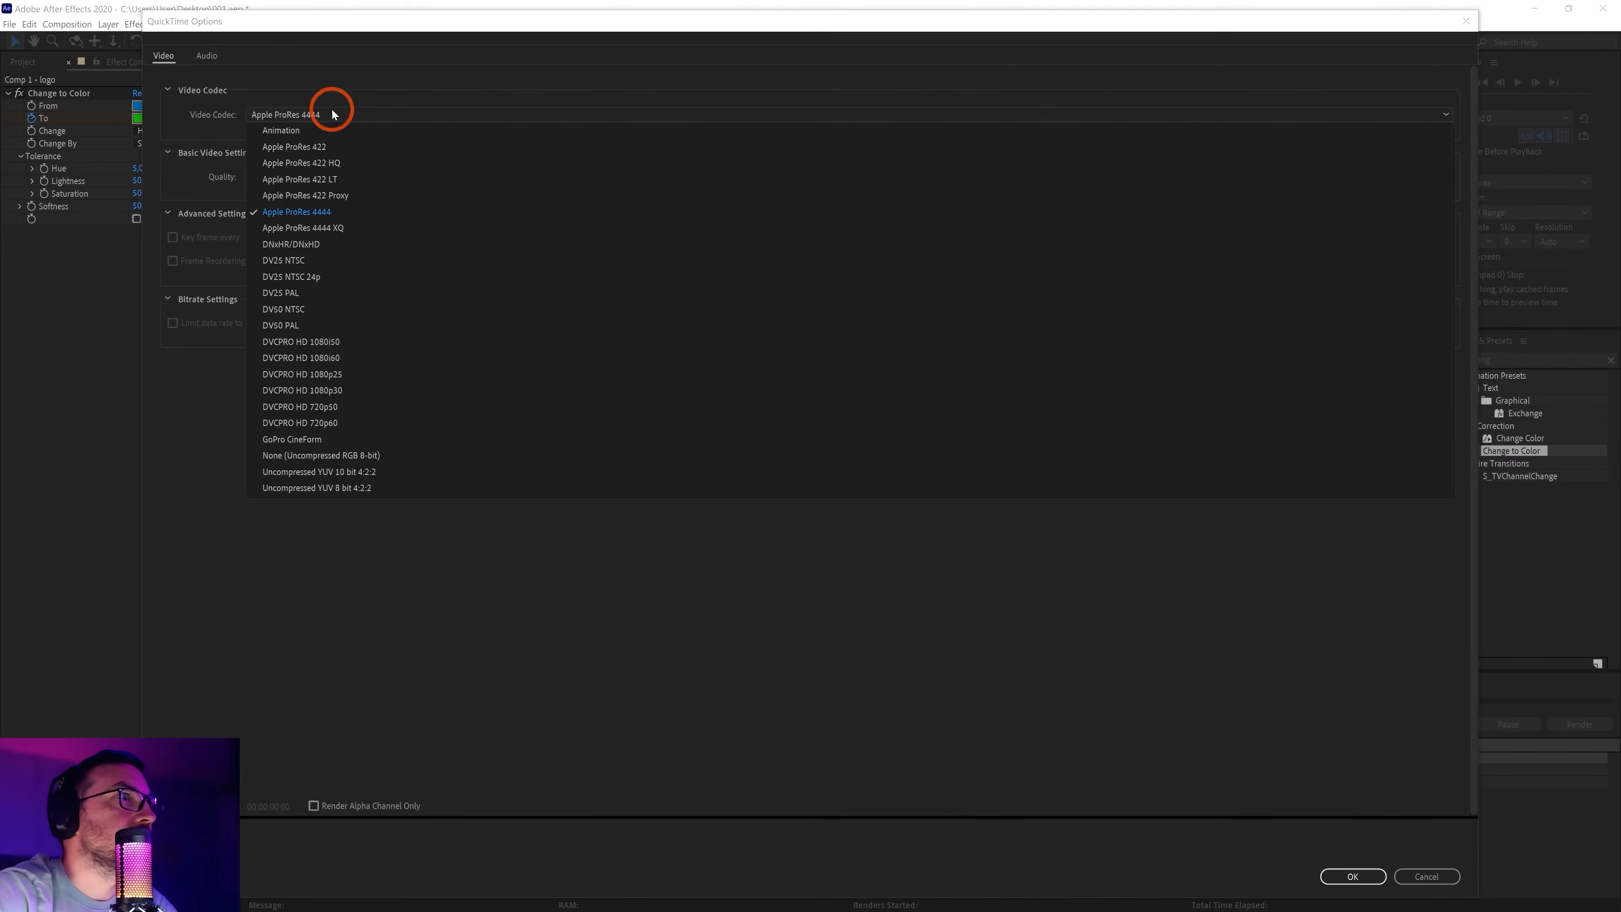
{"action": "left_click", "coordinate": [319, 149]}
{"action": "left_click", "coordinate": [1363, 875]}
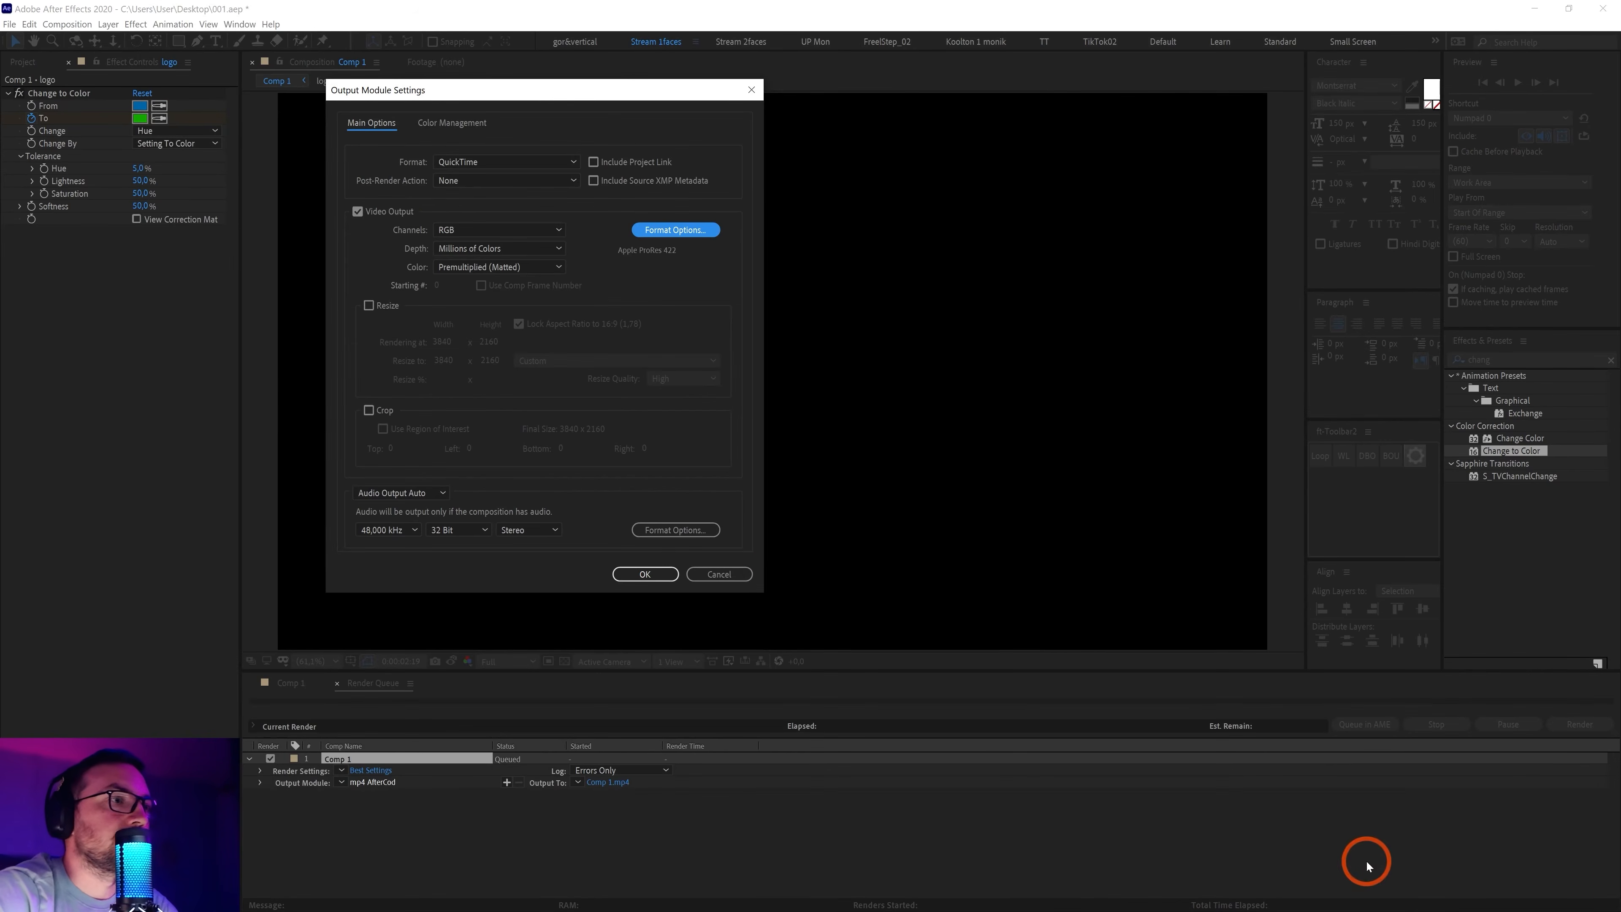
{"action": "left_click", "coordinate": [645, 573]}
{"action": "left_click", "coordinate": [610, 783]}
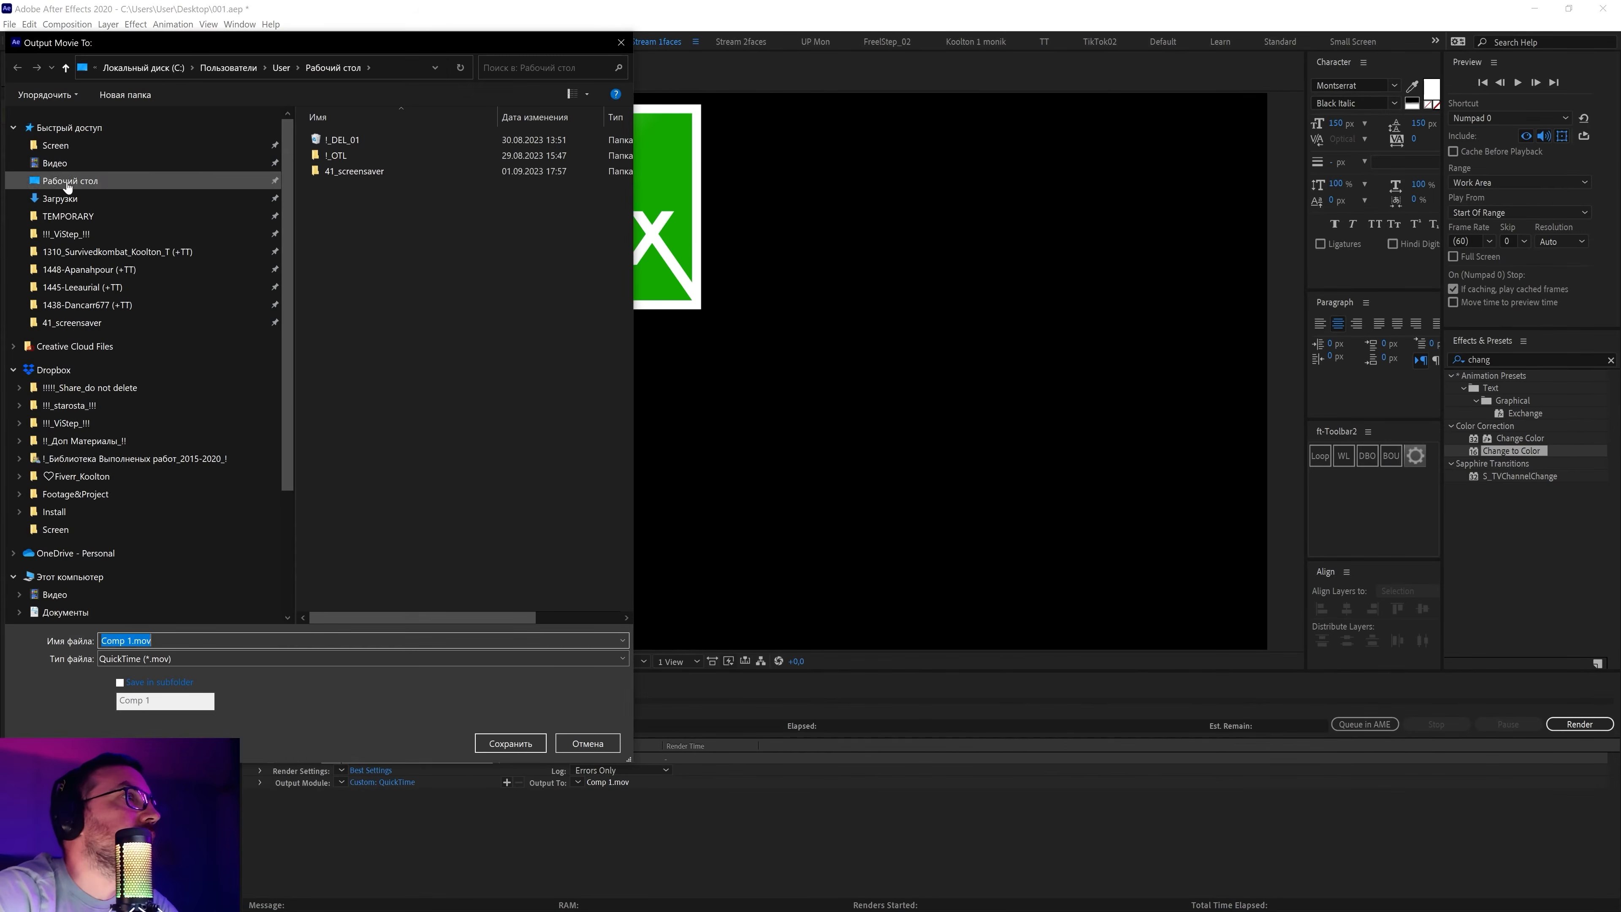
{"action": "left_click", "coordinate": [510, 743]}
{"action": "left_click", "coordinate": [1580, 724]}
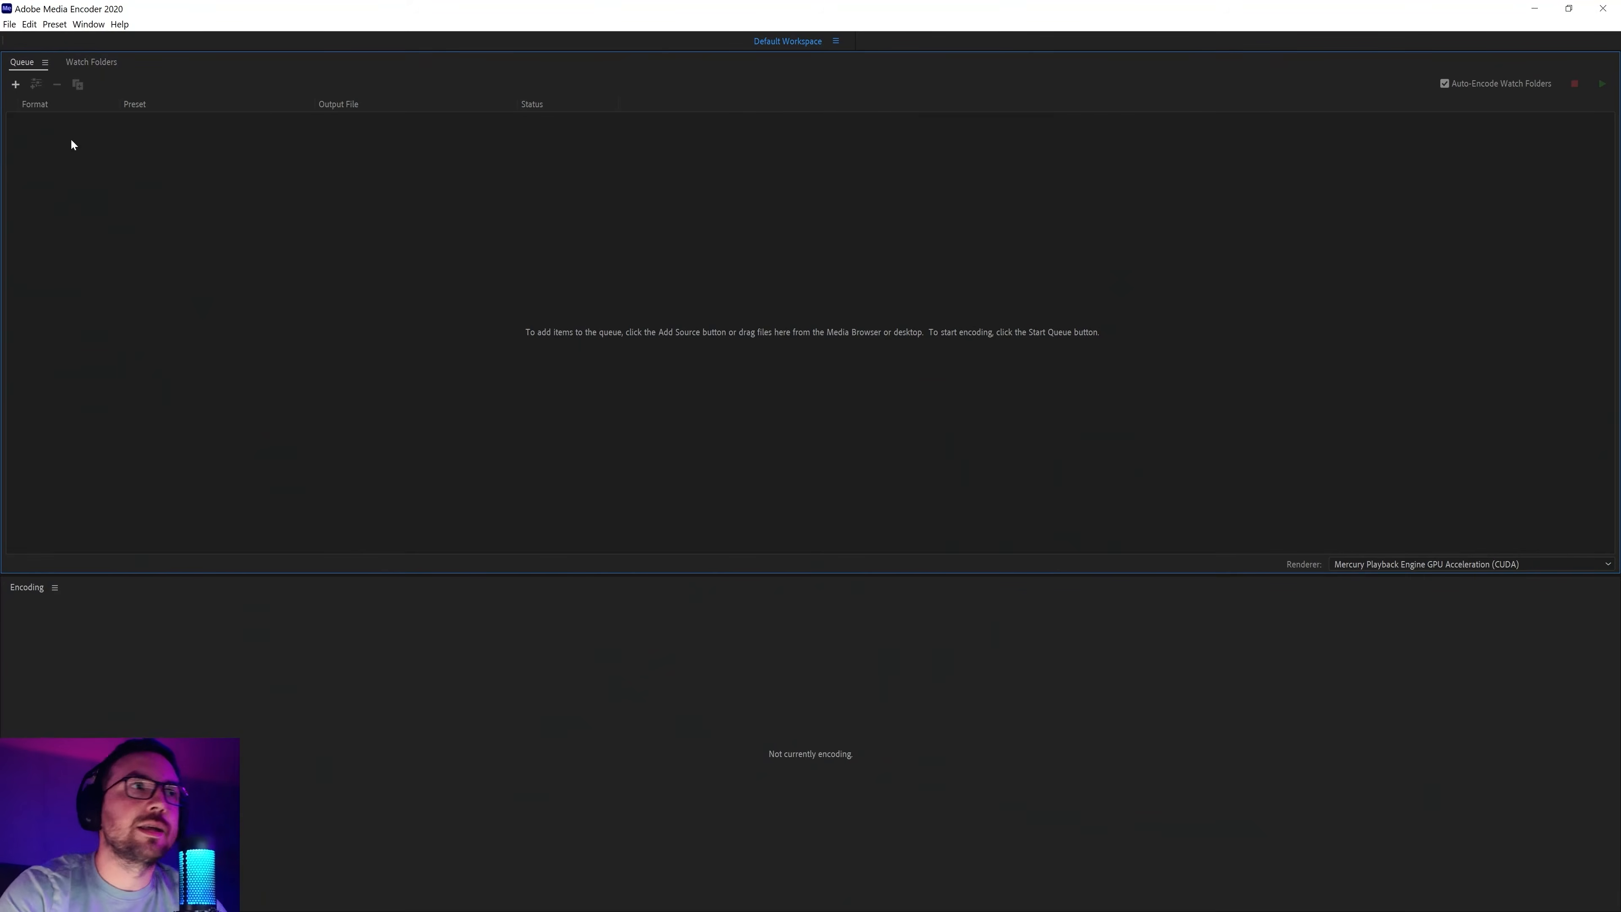
Queue Comp 1.mov in Media Encoder with constant-bitrate H.264 at 32 Mbps
{"action": "left_click", "coordinate": [1536, 9]}
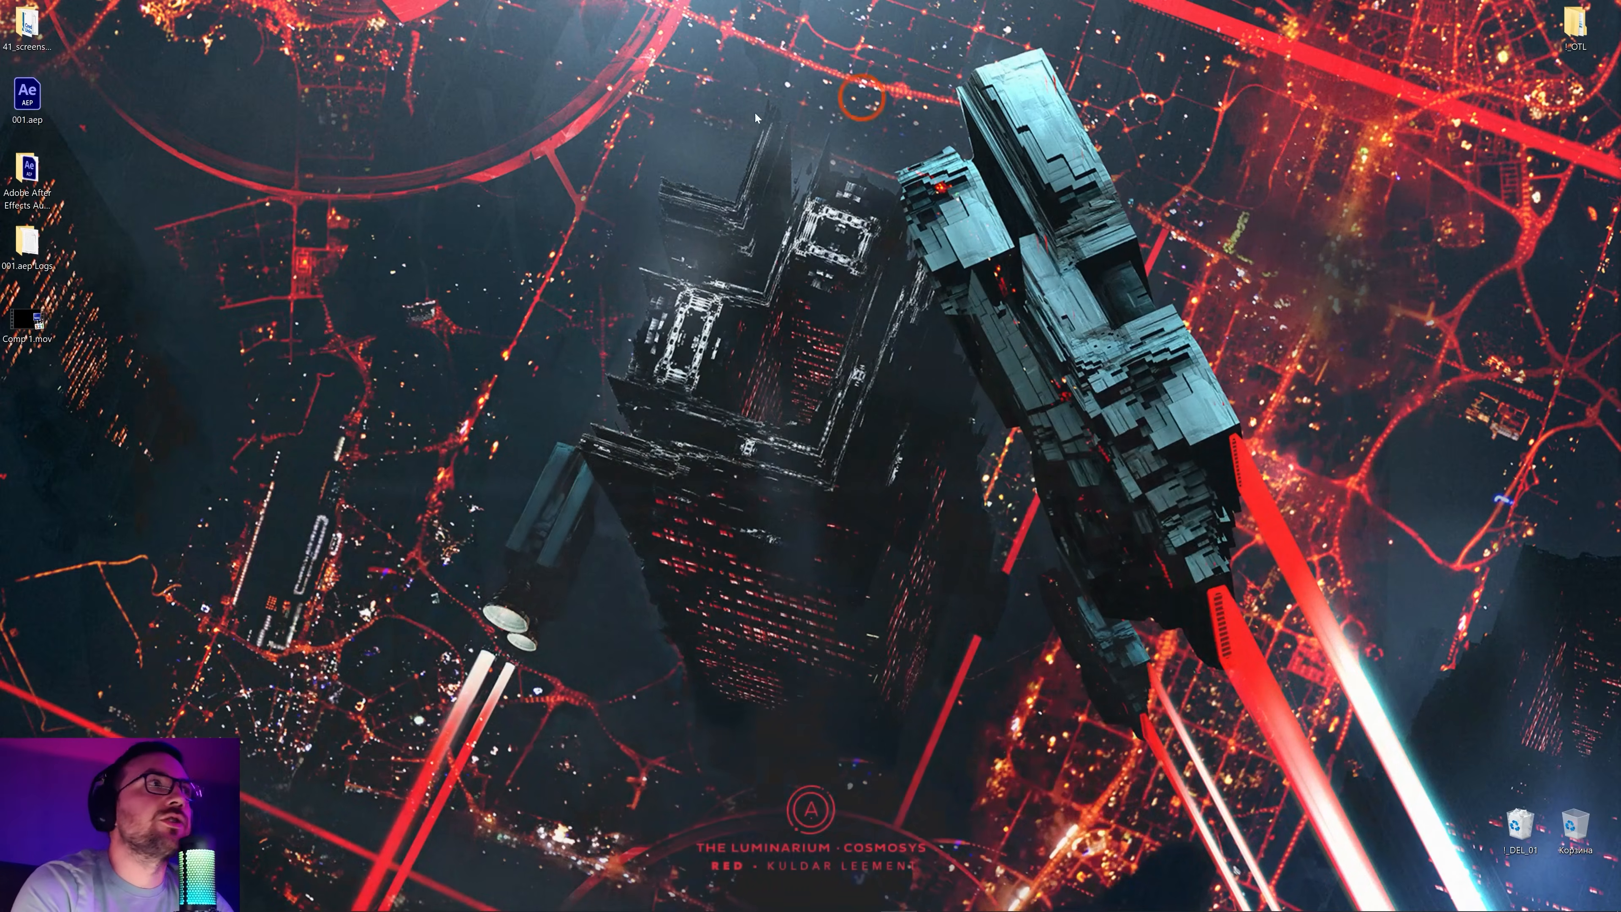
{"action": "left_click_drag", "start_coordinate": [28, 320], "coordinate": [162, 230]}
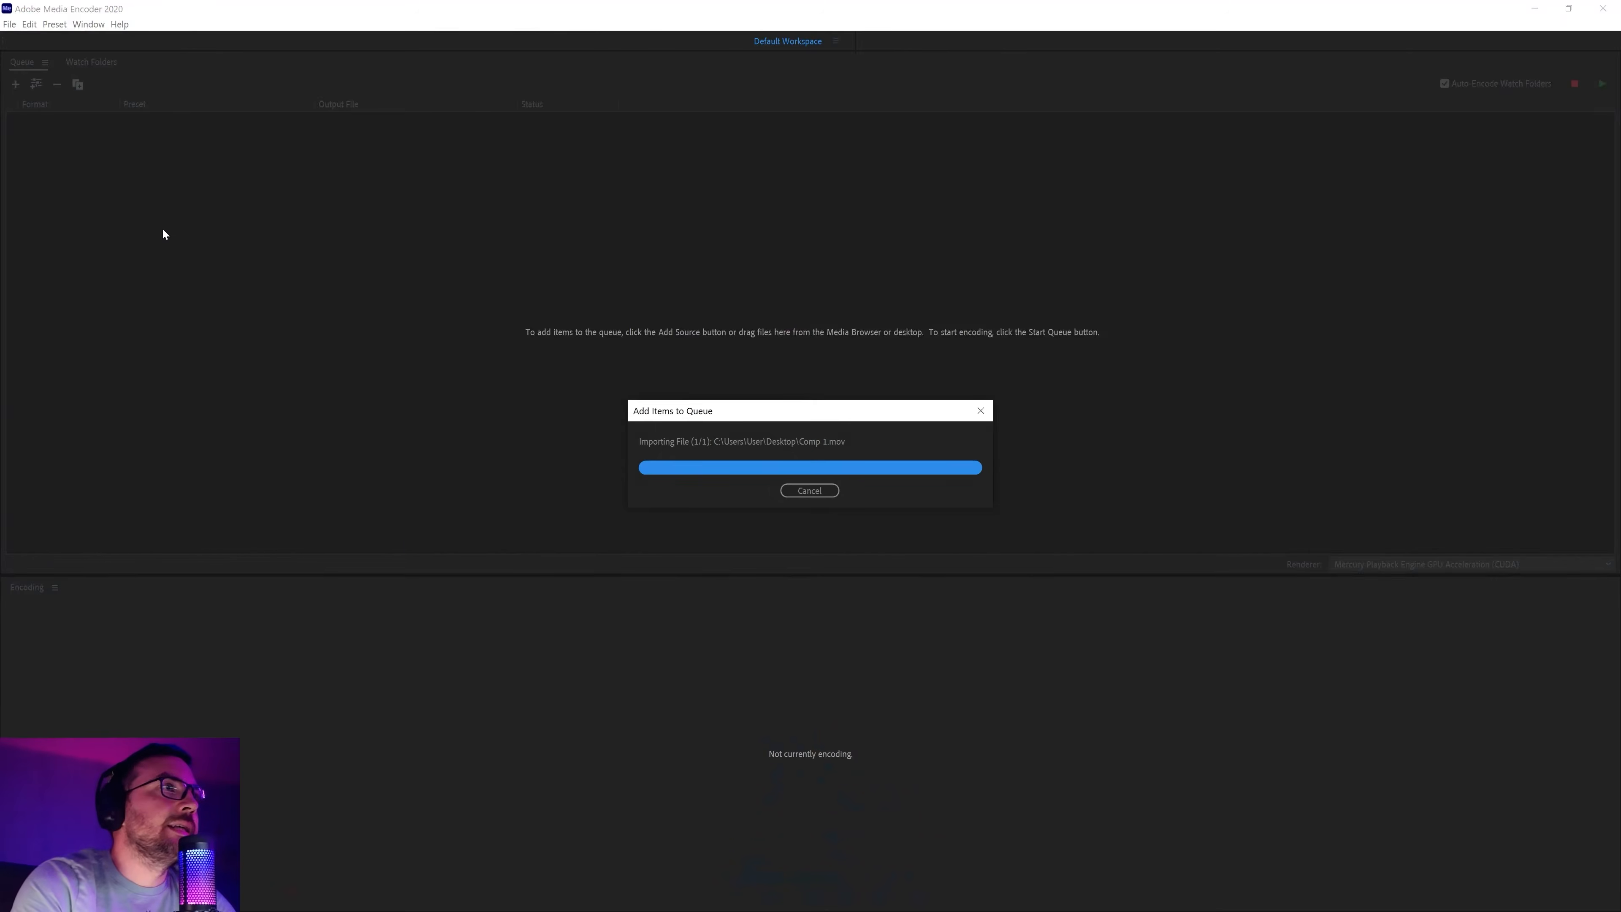
{"action": "left_click", "coordinate": [47, 141]}
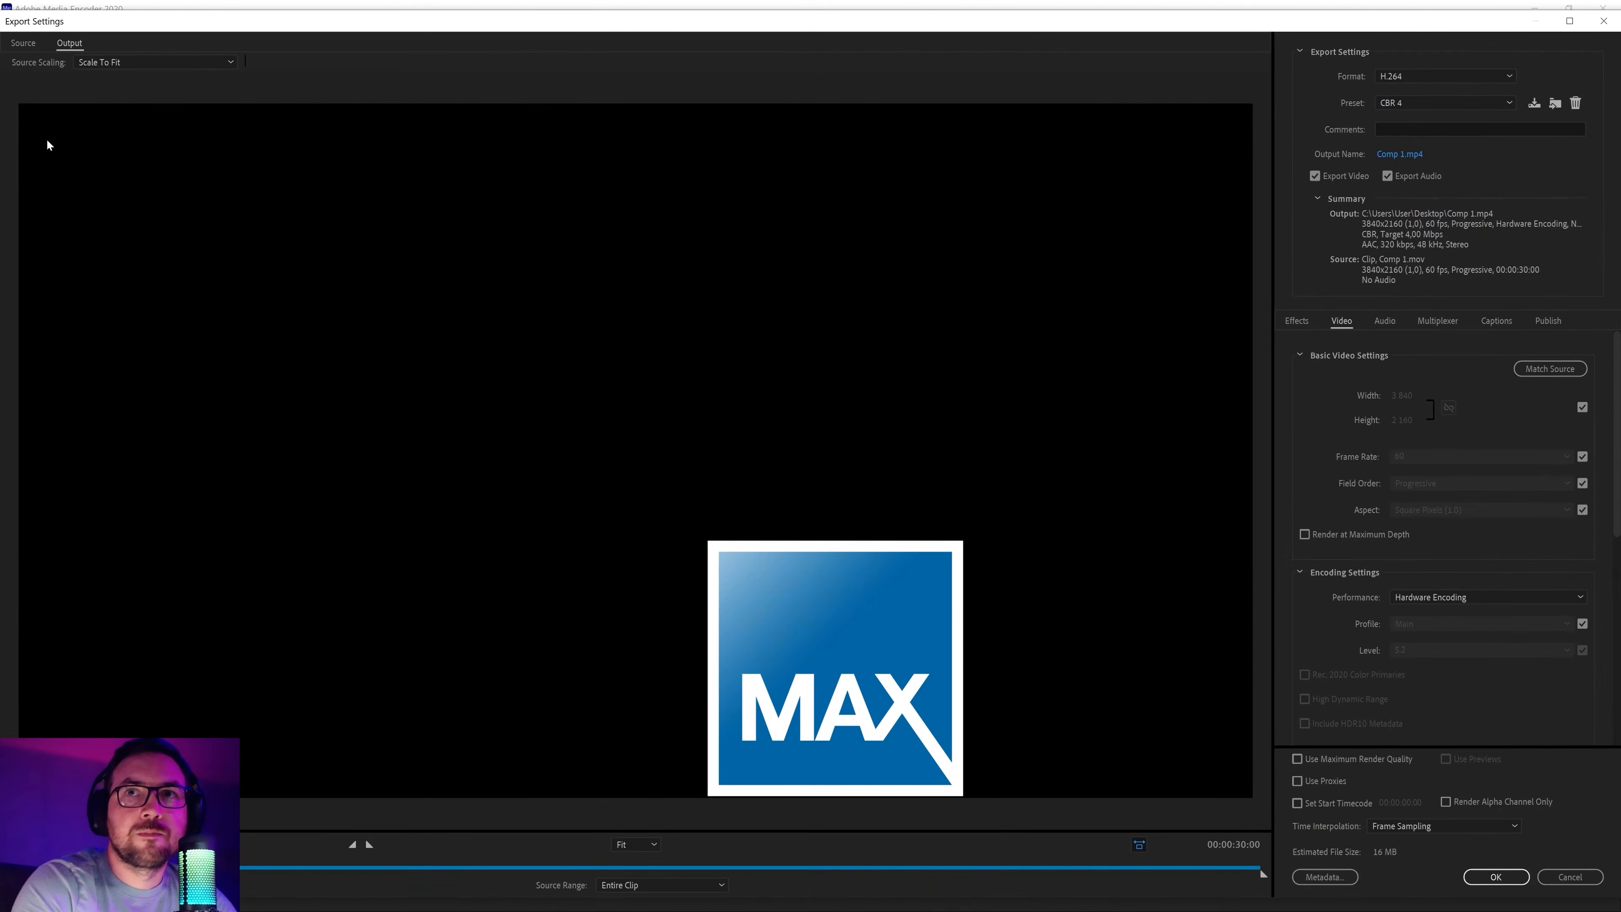
{"action": "left_click_drag", "start_coordinate": [1617, 408], "coordinate": [1606, 614]}
{"action": "left_click", "coordinate": [1432, 567]}
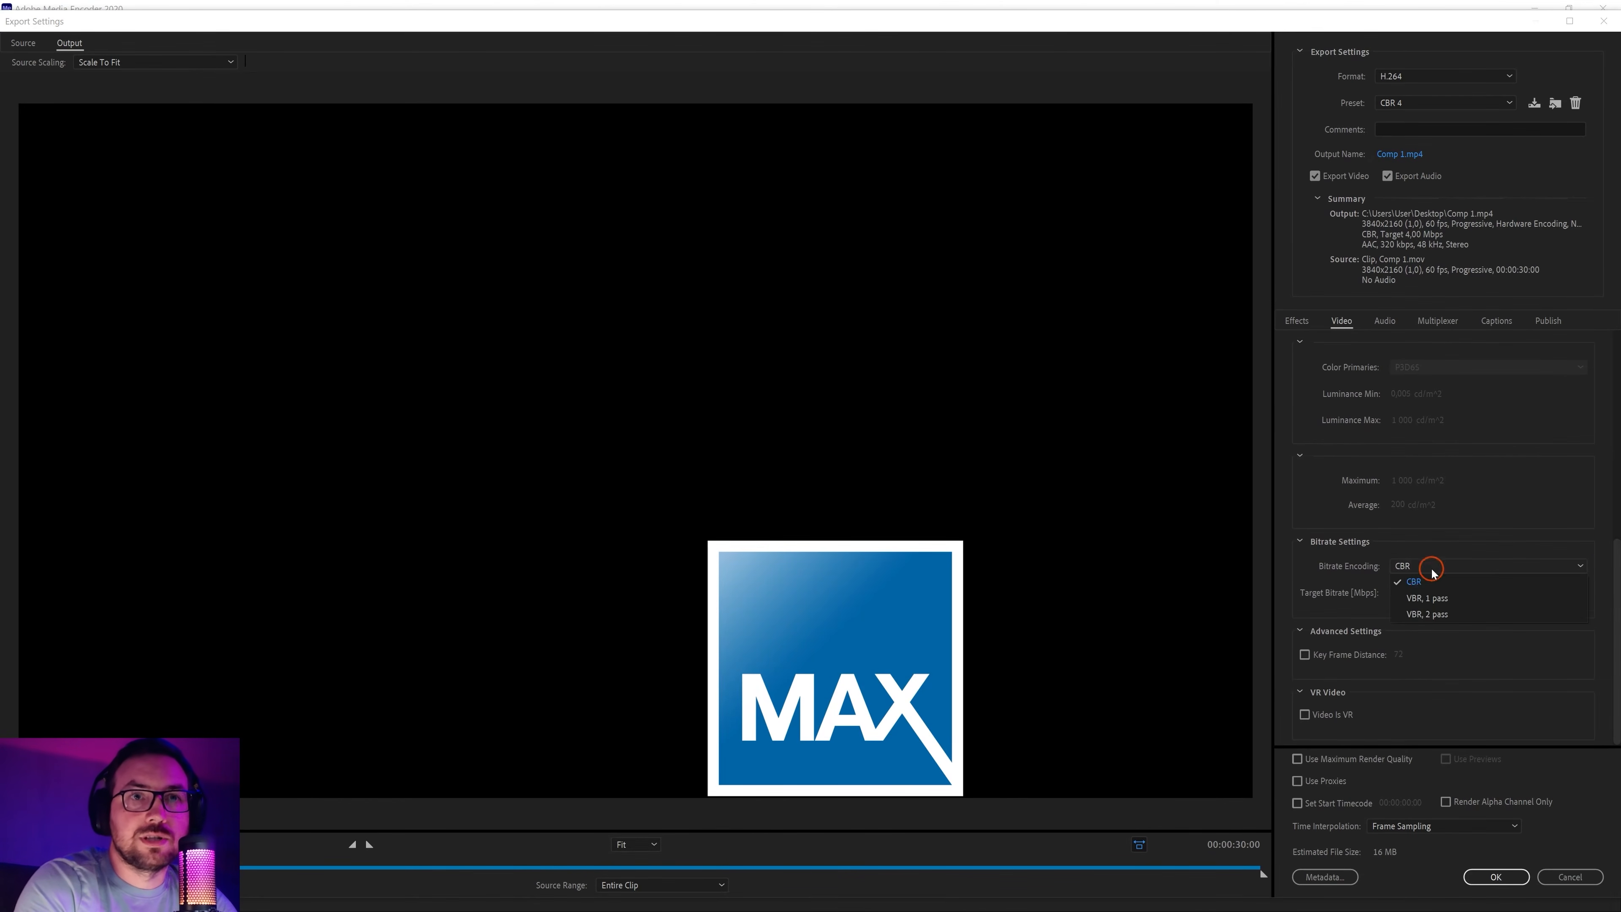
{"action": "left_click", "coordinate": [1427, 571]}
{"action": "left_click", "coordinate": [1558, 589]}
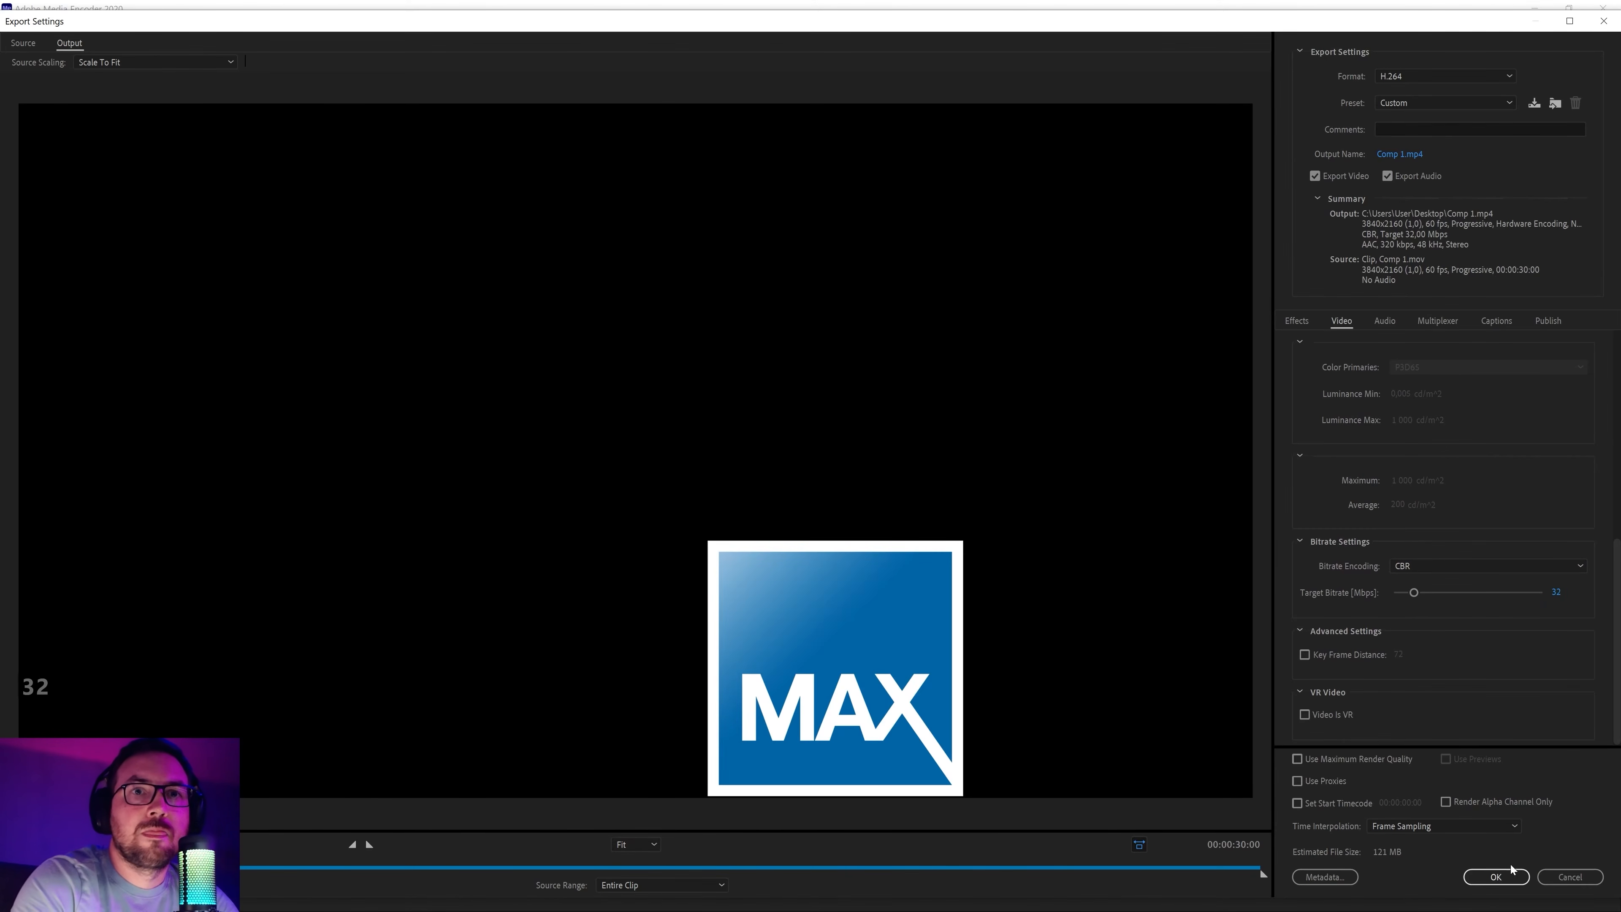
{"action": "left_click", "coordinate": [1496, 877]}
Save the output as Comp 1.mp4 on the desktop and start encoding
{"action": "left_click", "coordinate": [482, 193]}
{"action": "left_click", "coordinate": [447, 137]}
{"action": "scroll", "coordinate": [128, 223], "scroll_direction": "up", "scroll_amount": 5}
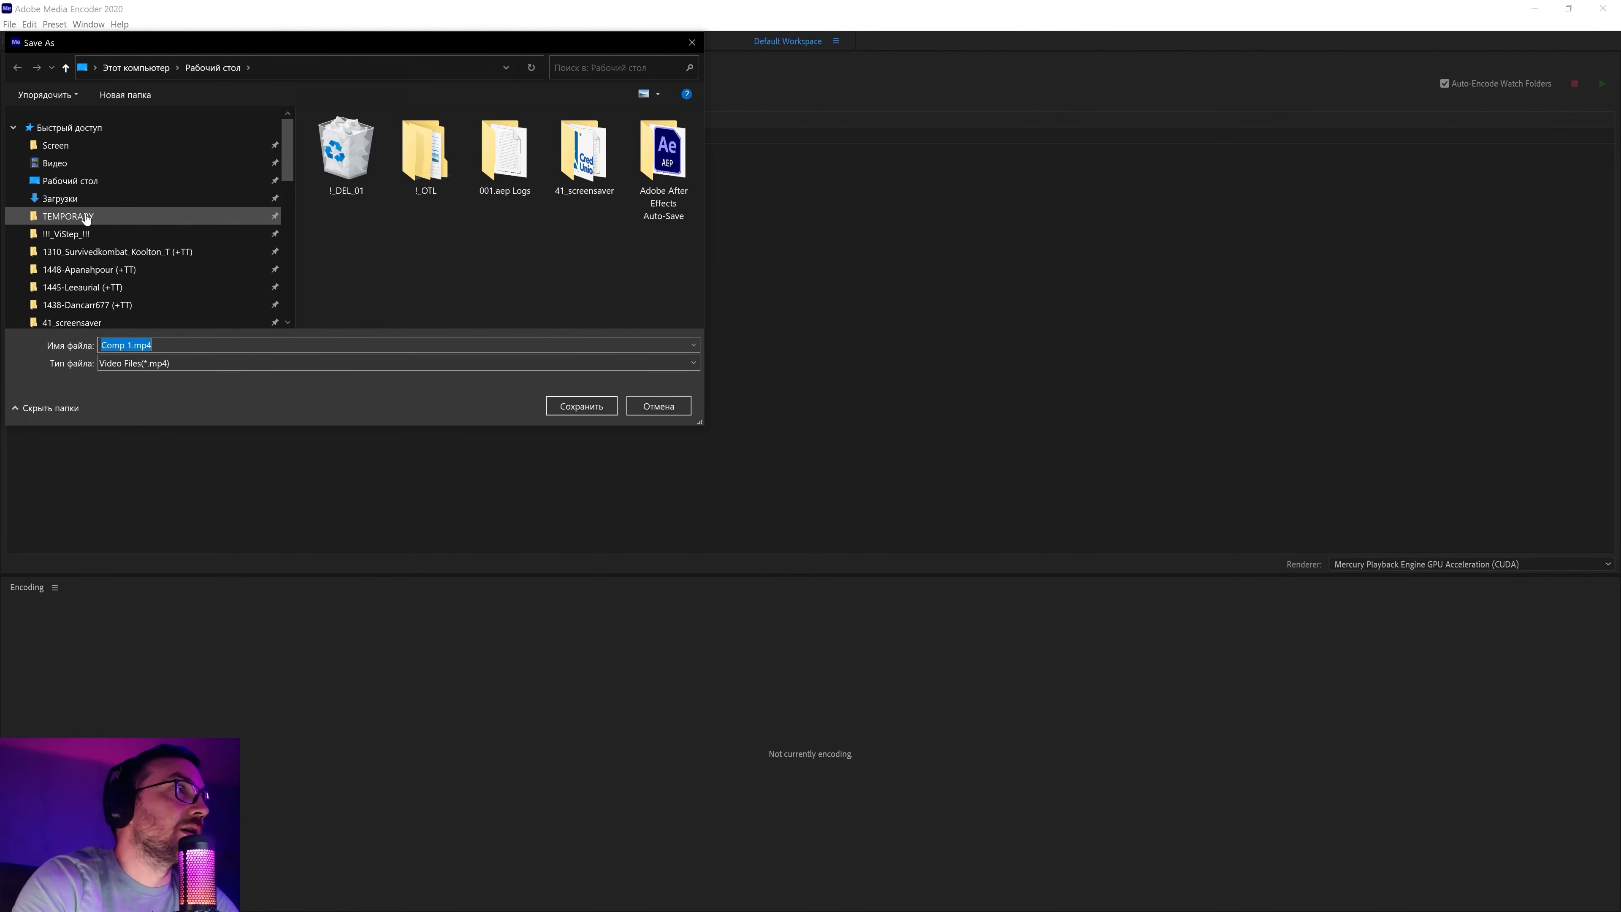
{"action": "left_click", "coordinate": [66, 168]}
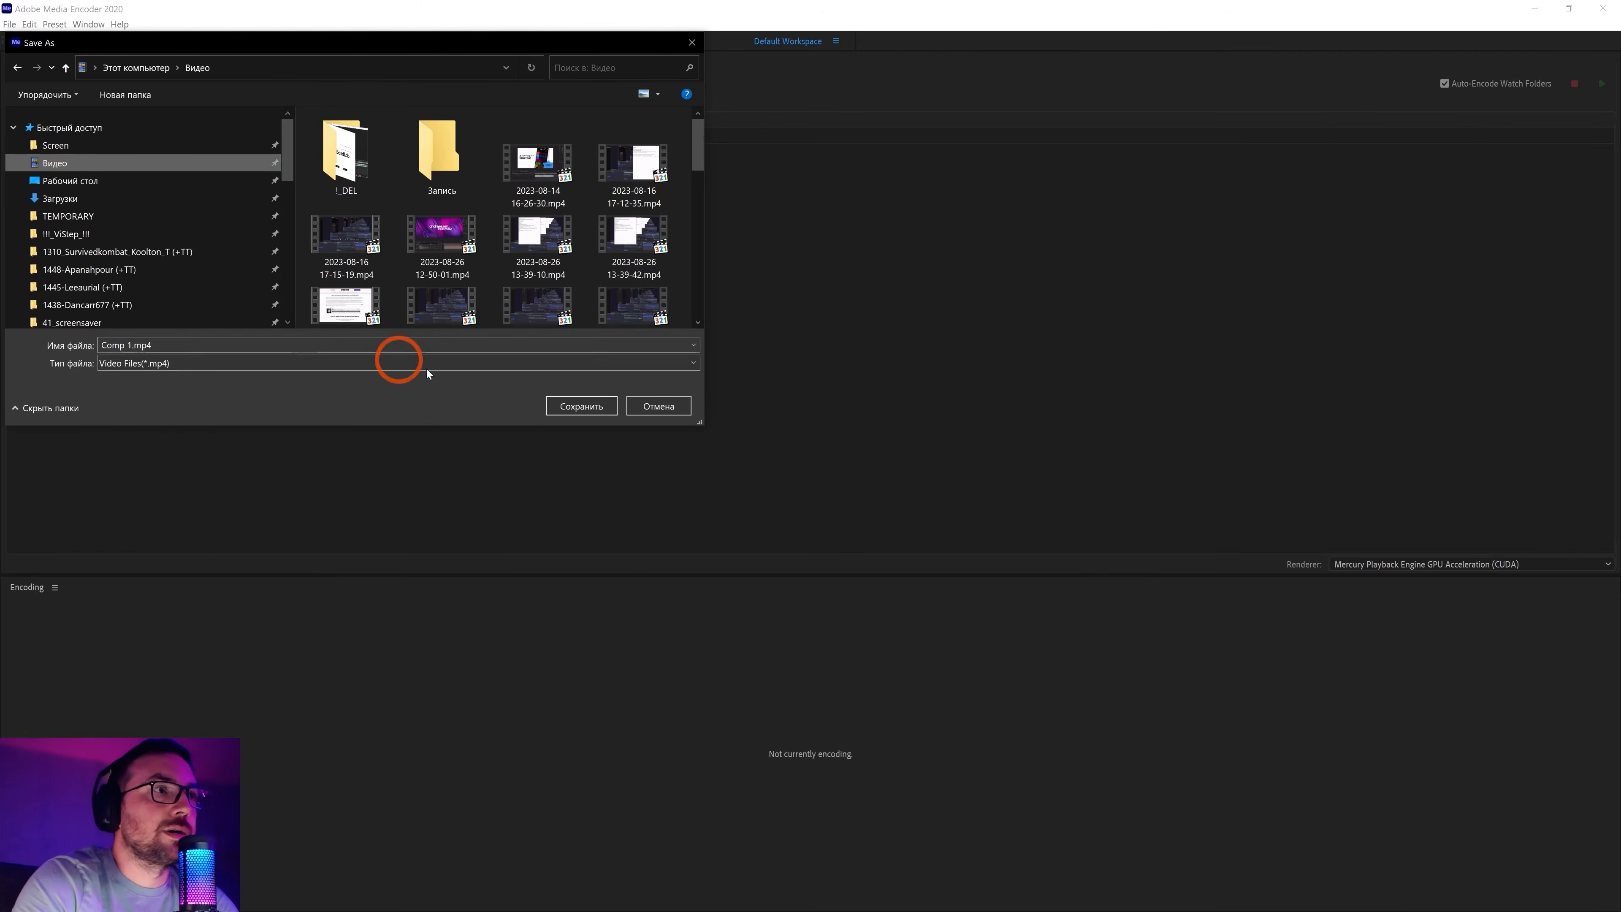
{"action": "left_click", "coordinate": [64, 185]}
{"action": "left_click", "coordinate": [550, 404]}
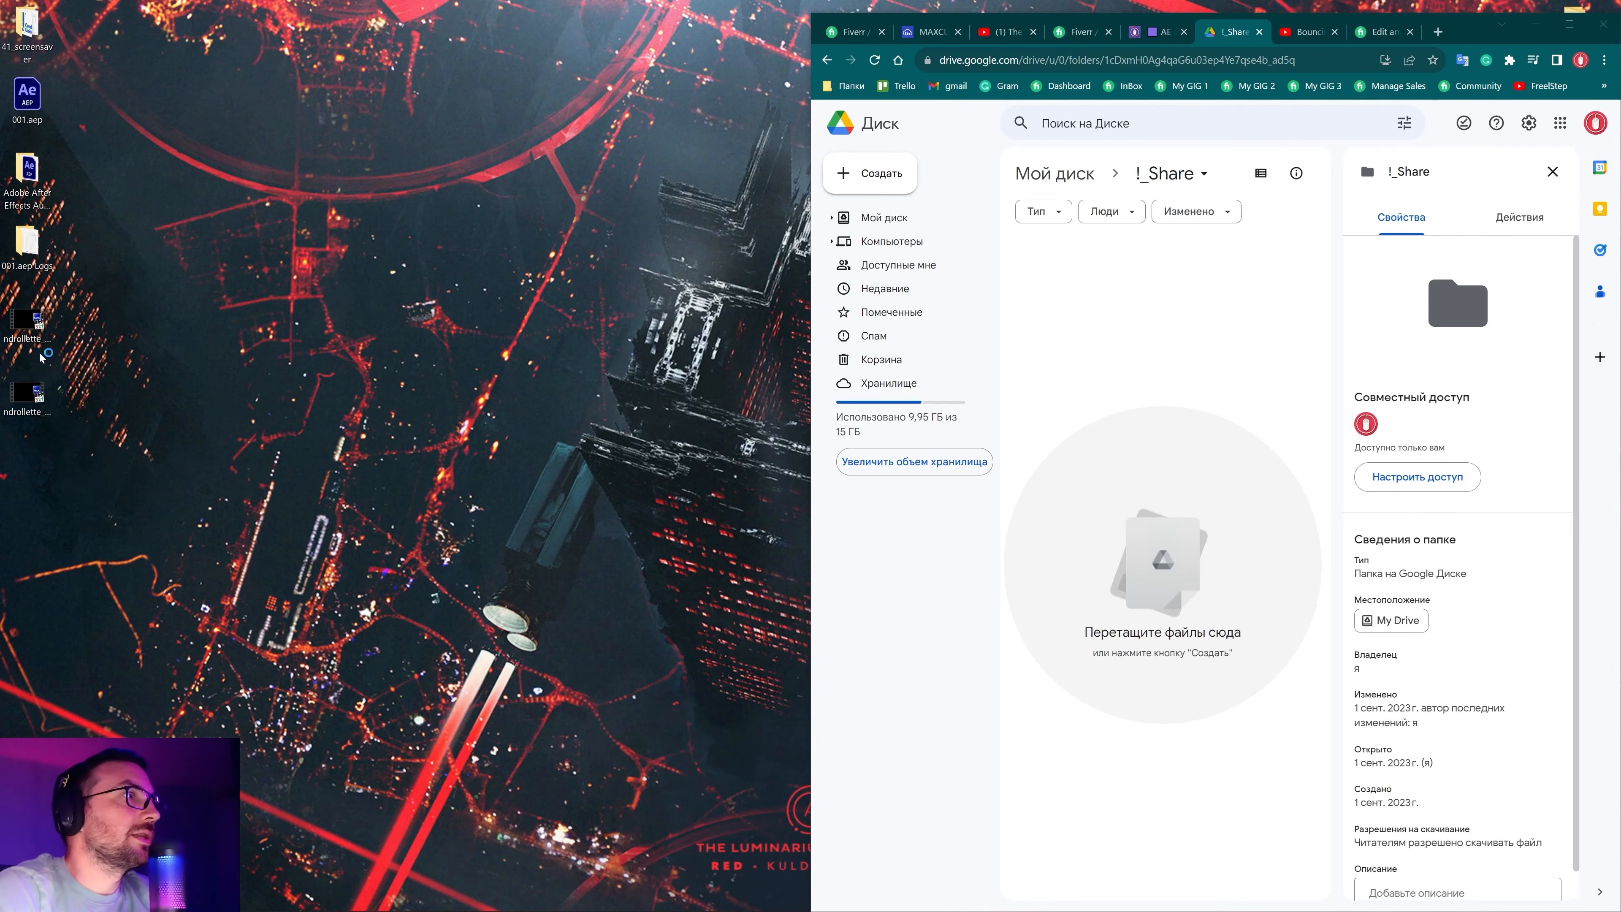
Upload the rendered MOV and MP4 files into the !_Share folder
{"action": "left_click", "coordinate": [35, 402]}
{"action": "left_click_drag", "start_coordinate": [156, 483], "coordinate": [1177, 490]}
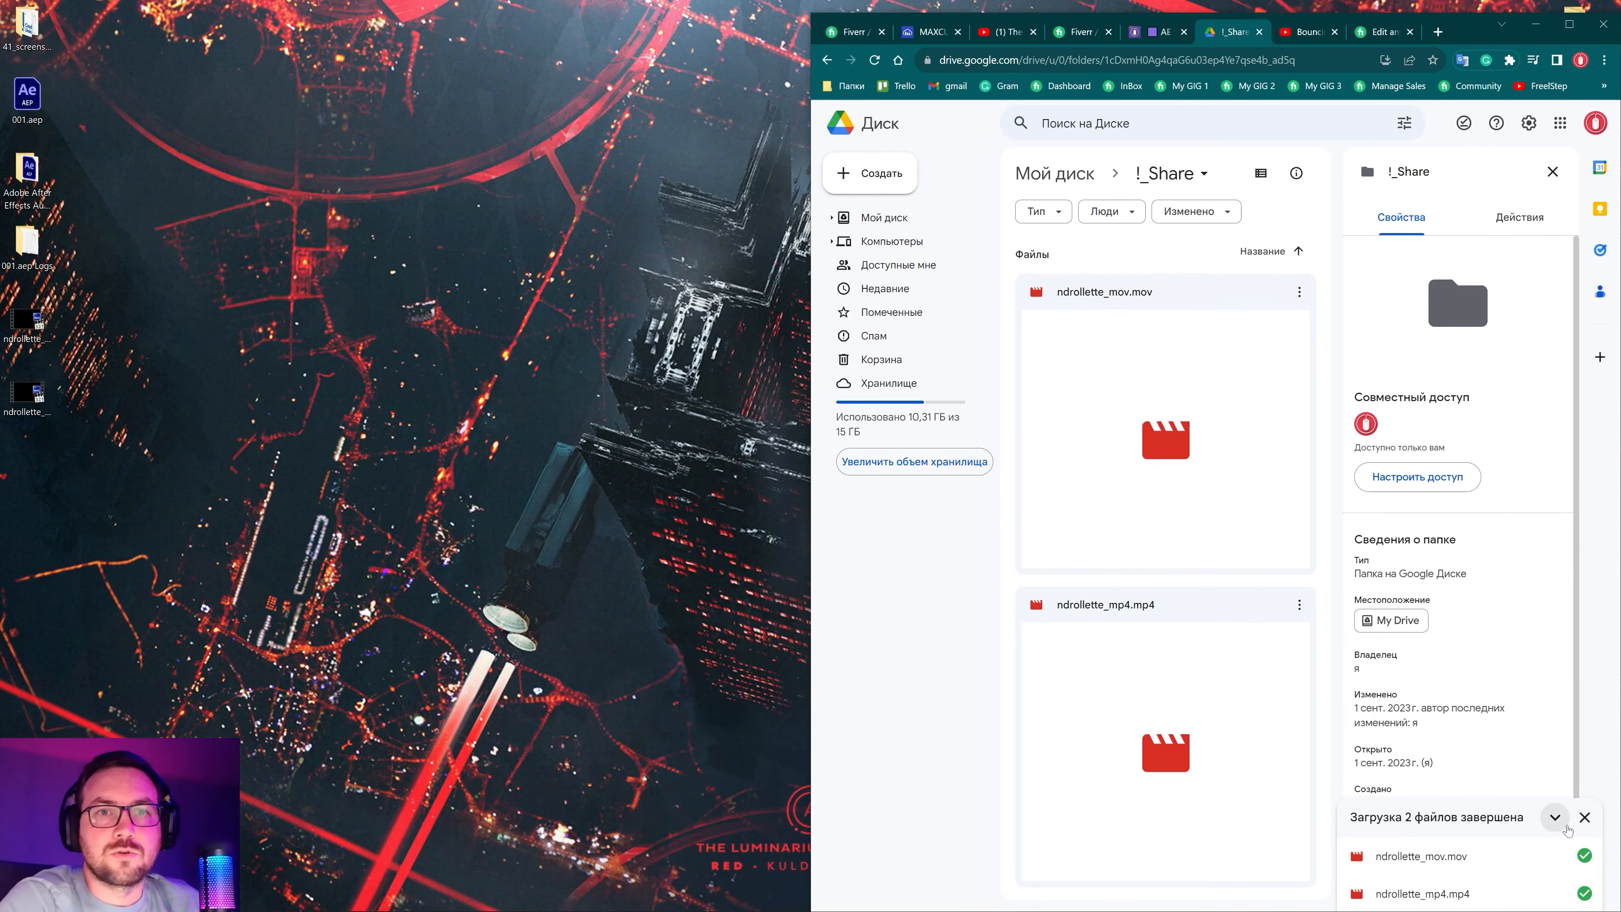
{"action": "left_click", "coordinate": [1584, 818]}
Share the !_Share folder with anyone who has the link and copy the link
{"action": "left_click", "coordinate": [1168, 170]}
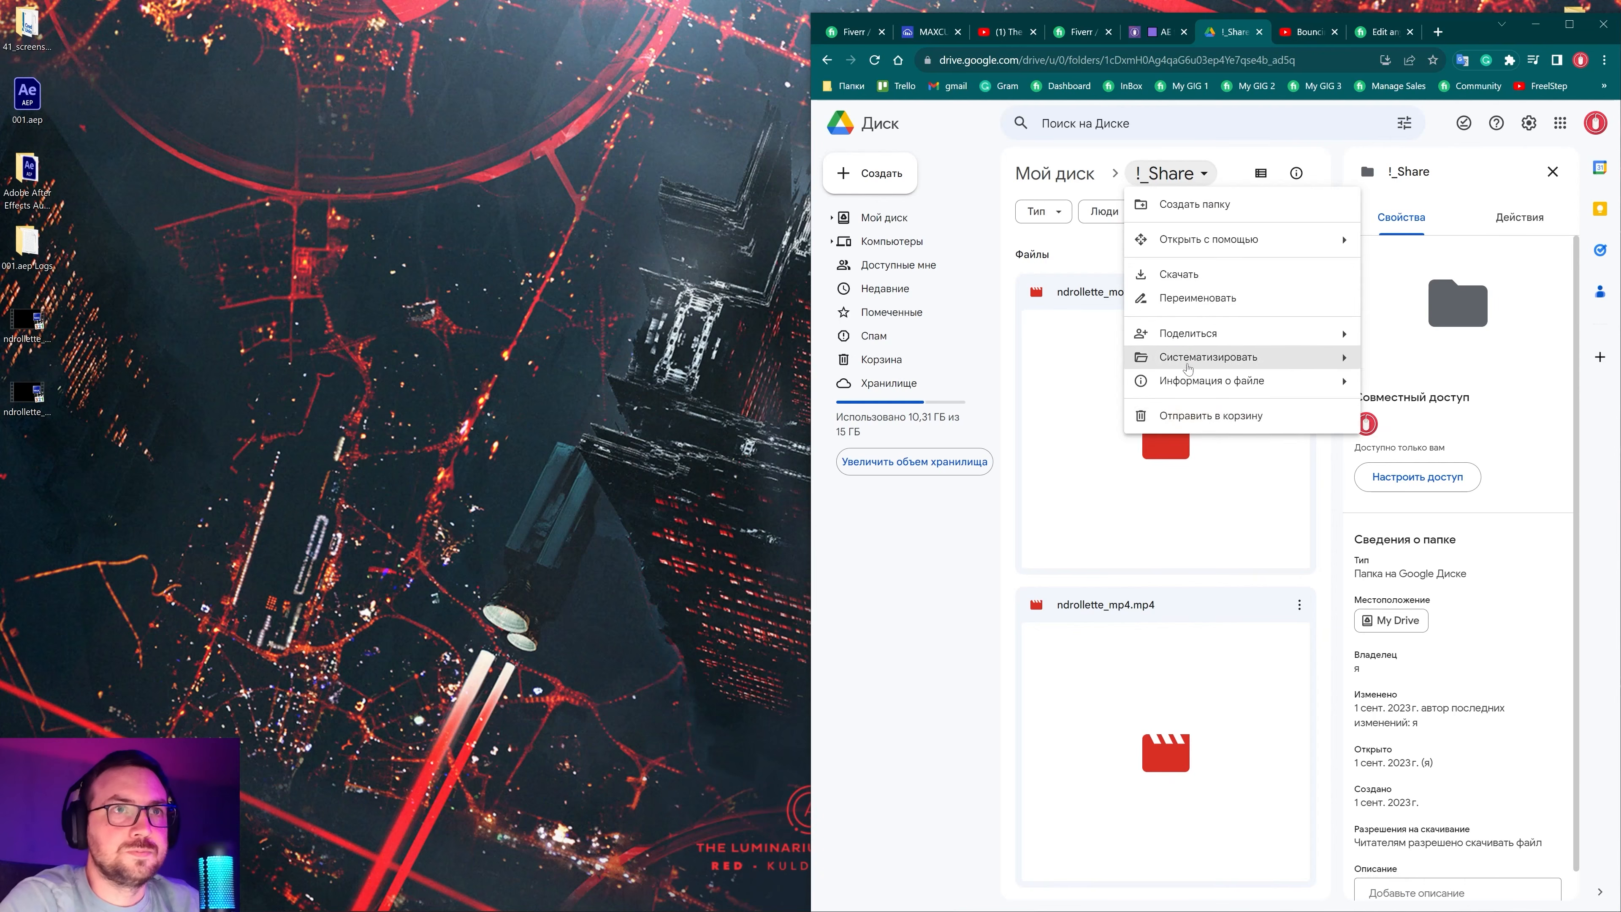
{"action": "mouse_move", "coordinate": [1192, 333]}
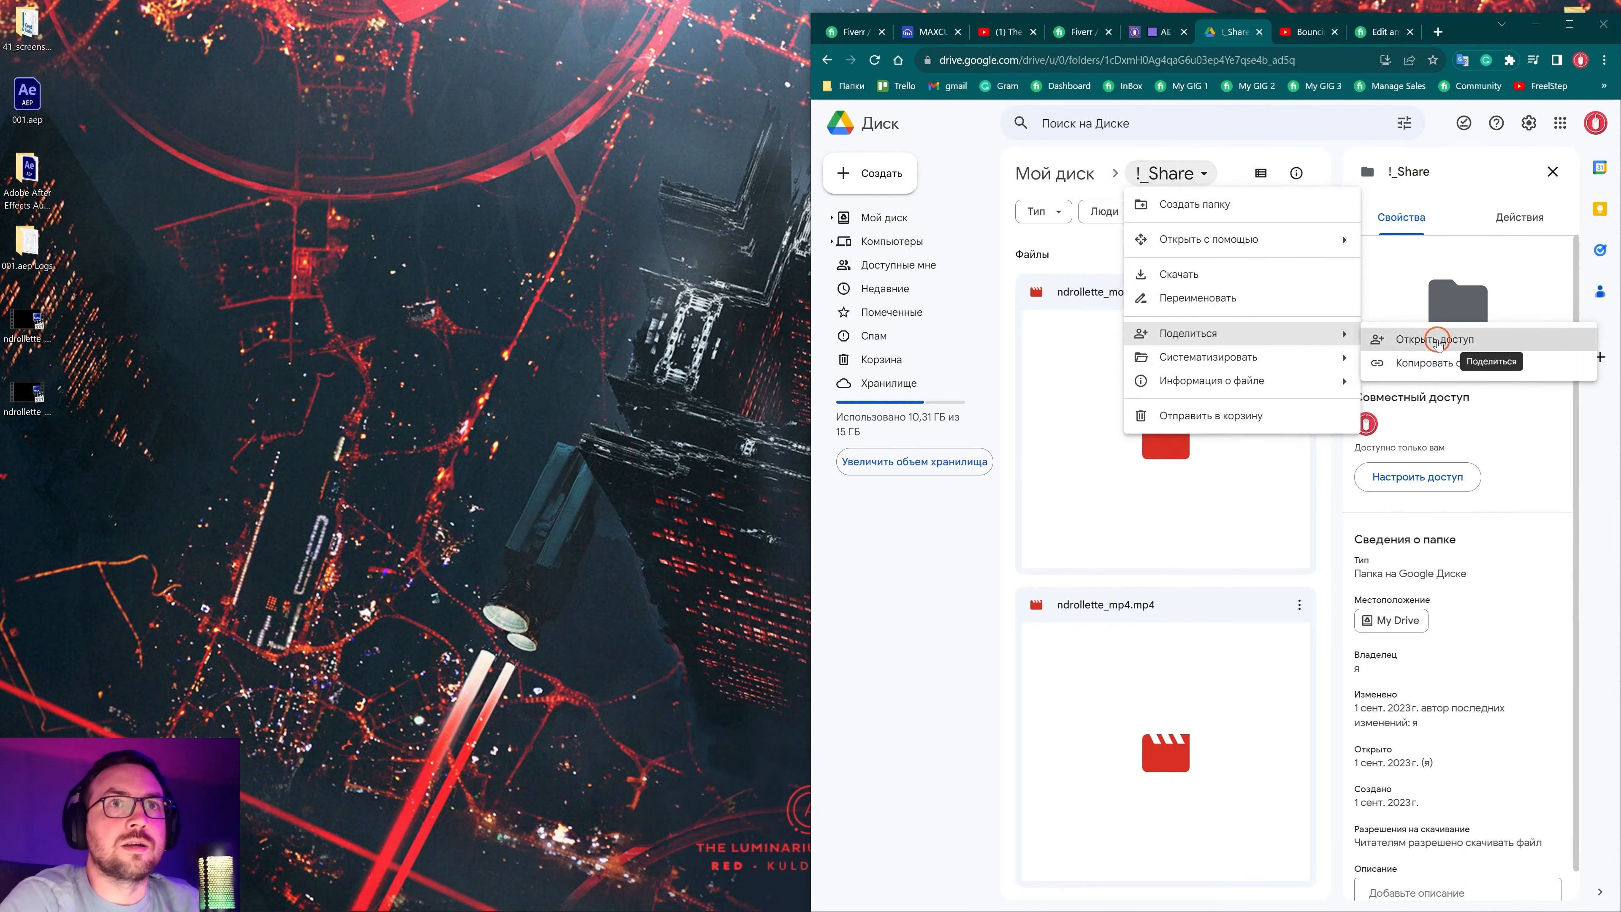
{"action": "left_click", "coordinate": [1437, 341]}
{"action": "left_click", "coordinate": [1143, 563]}
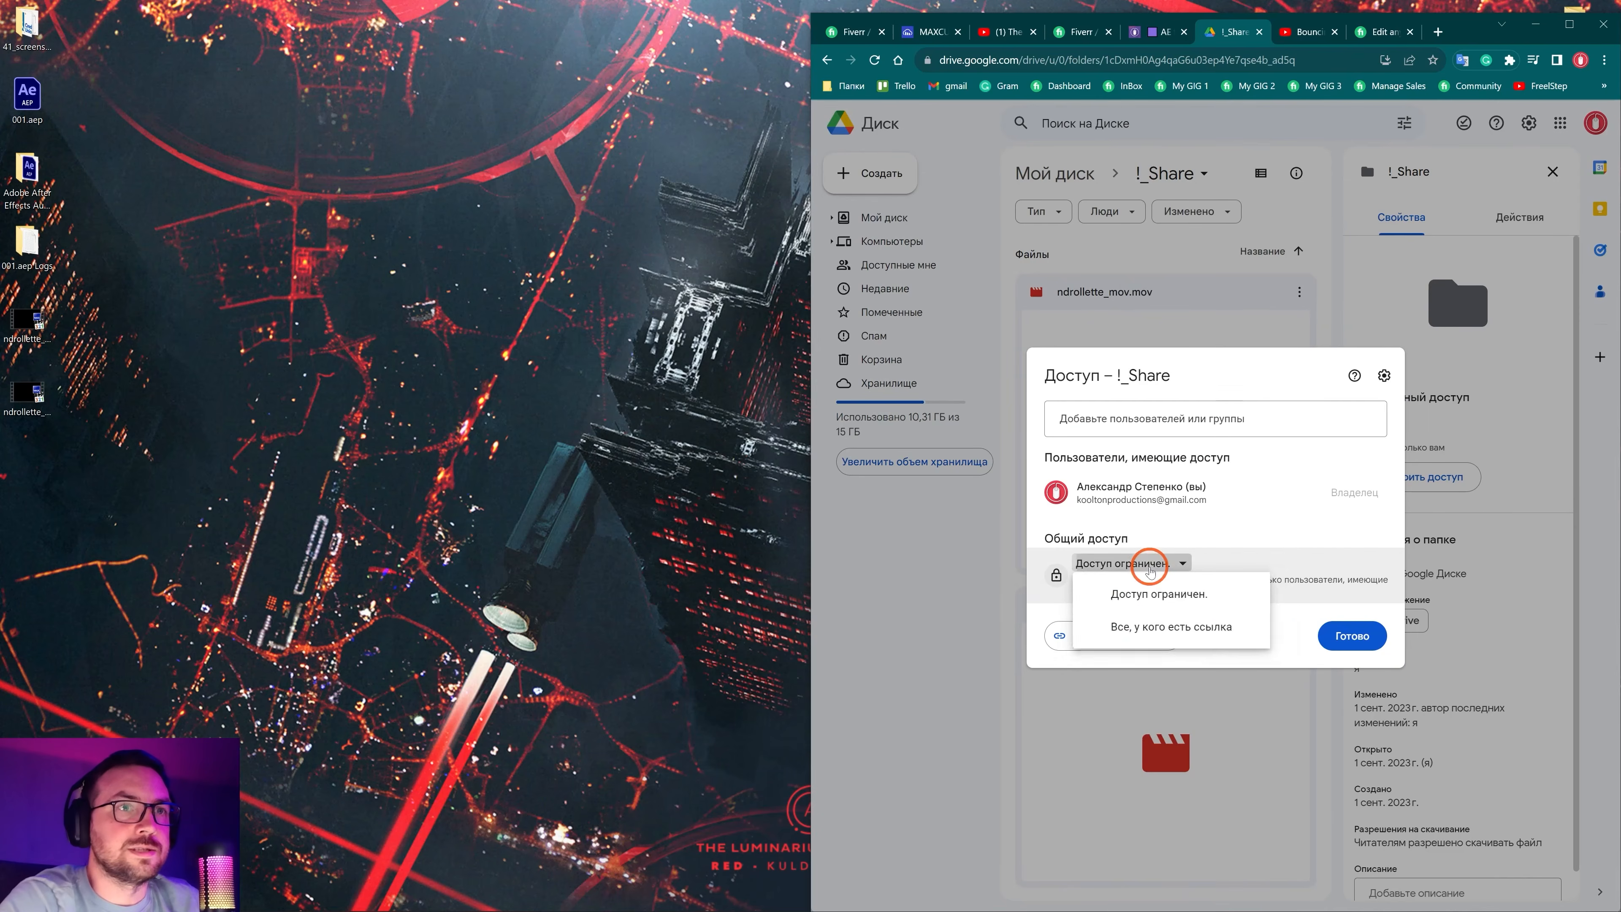
{"action": "left_click", "coordinate": [1120, 631]}
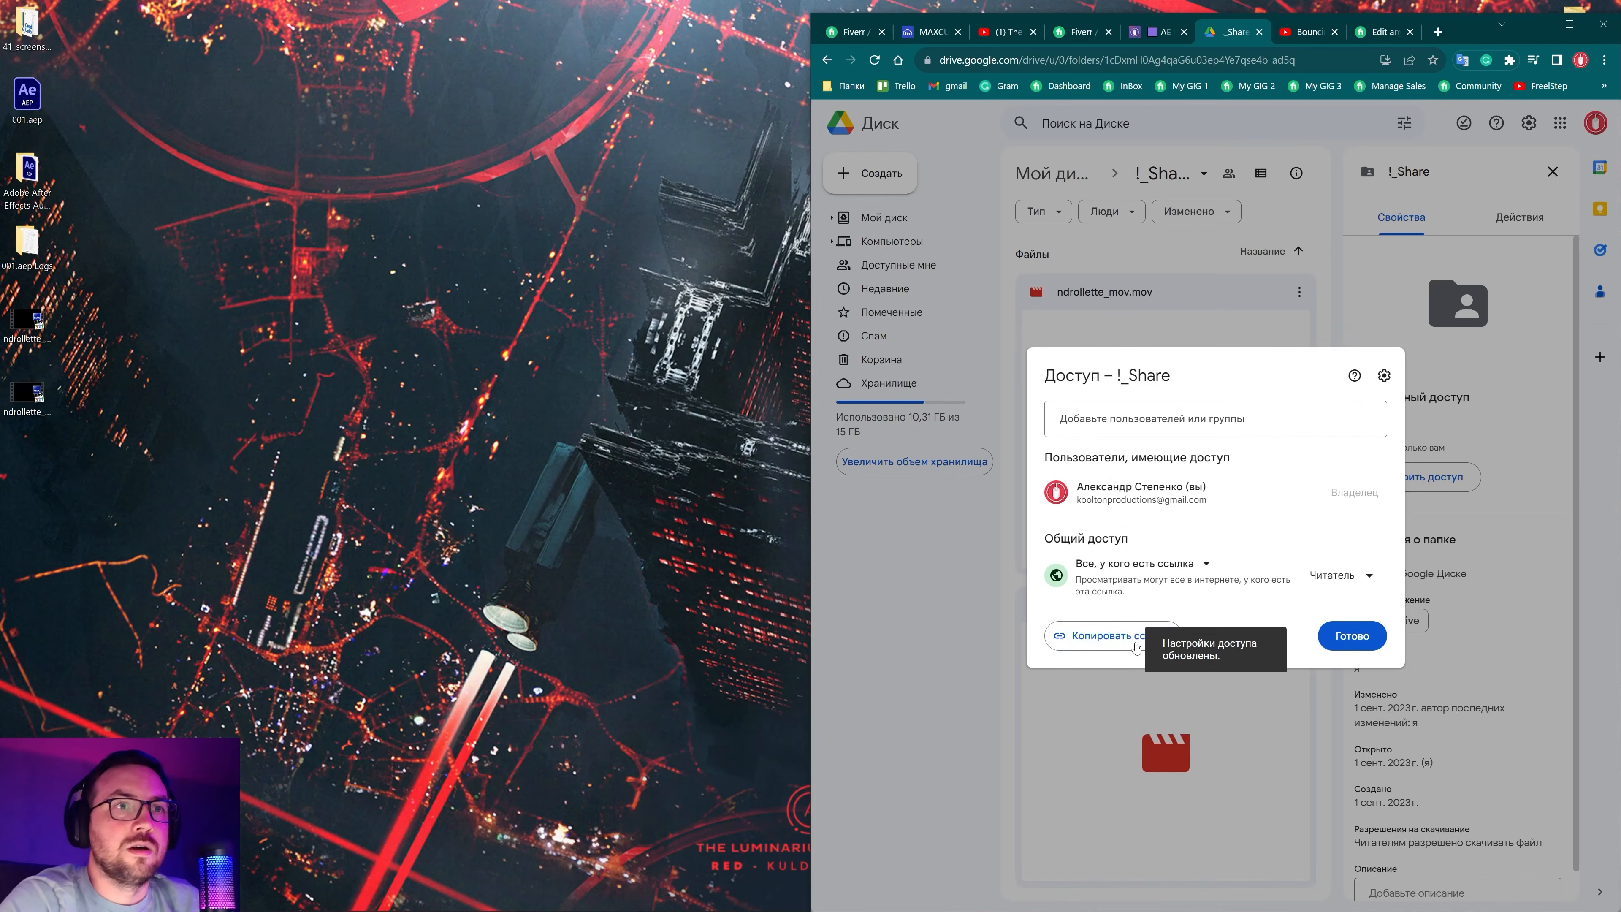
{"action": "left_click", "coordinate": [1143, 636]}
{"action": "key", "text": "Escape"}
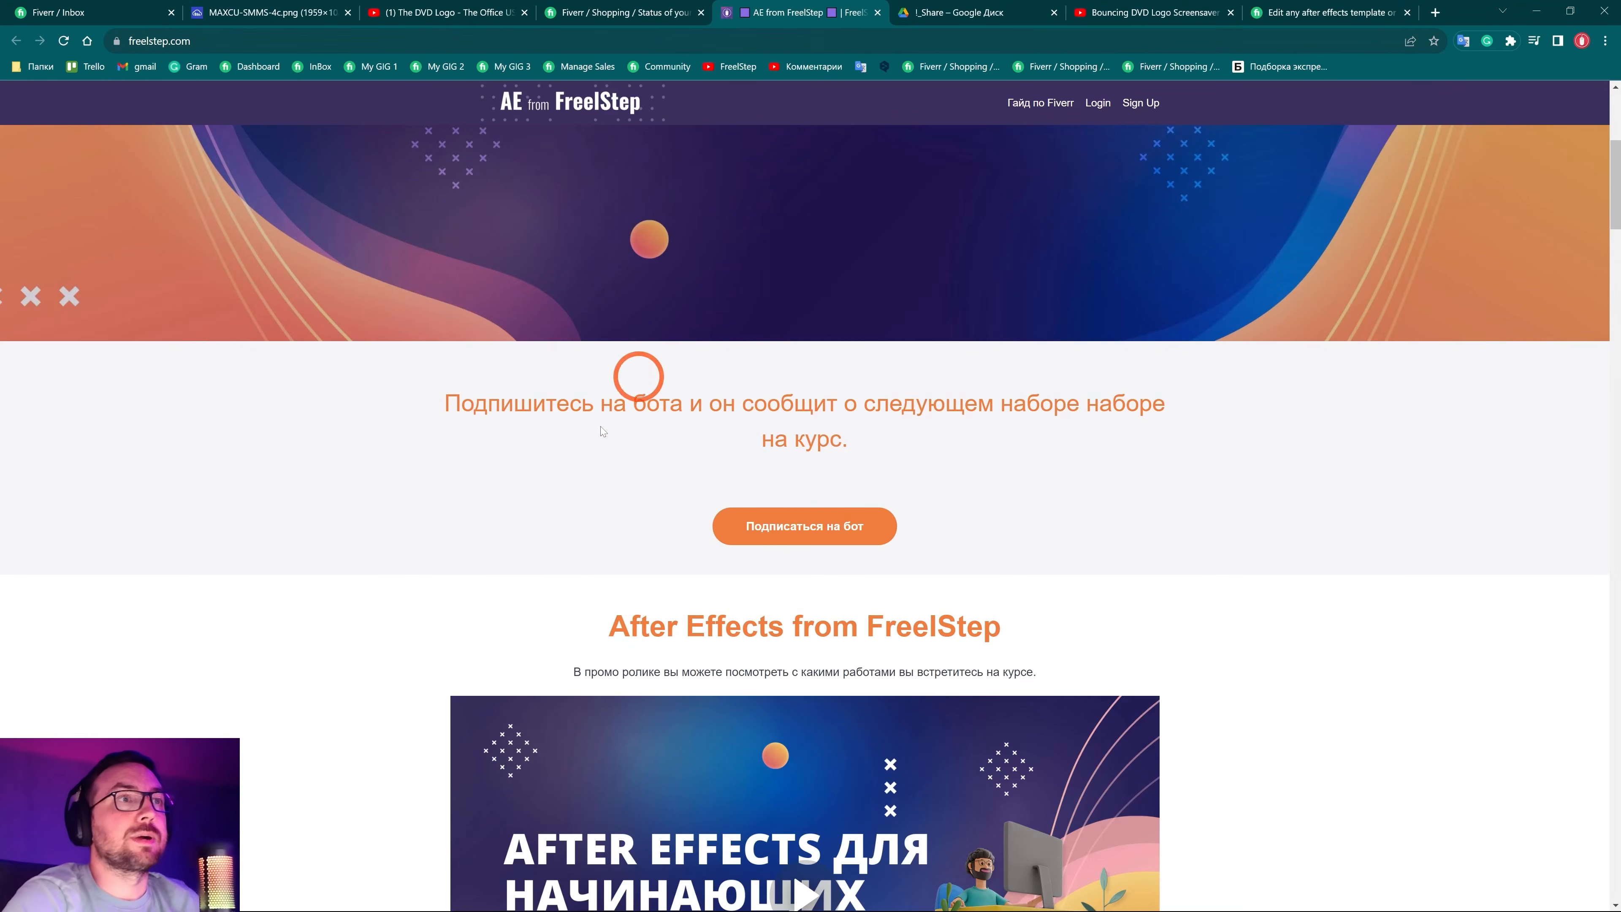
Capture the subscribe section with four red arrows at the button, then discard it
{"action": "scroll", "coordinate": [644, 371], "scroll_direction": "down", "scroll_amount": 4}
{"action": "scroll", "coordinate": [648, 551], "scroll_direction": "up", "scroll_amount": 4}
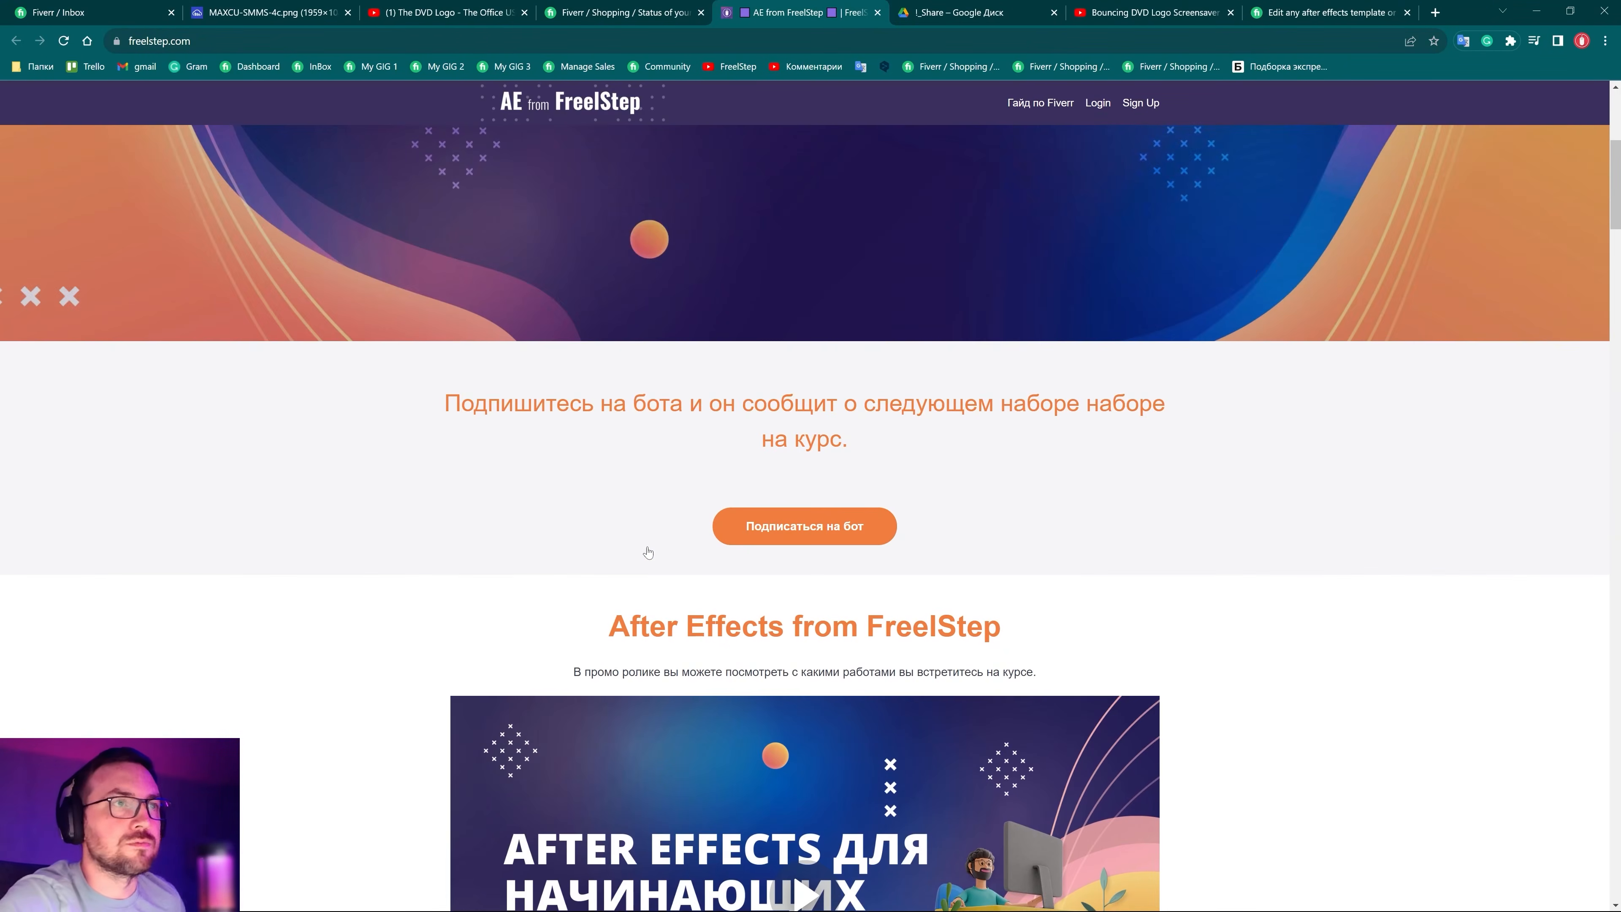
{"action": "key", "text": "ctrl+q"}
{"action": "left_click_drag", "start_coordinate": [391, 191], "coordinate": [1438, 800]}
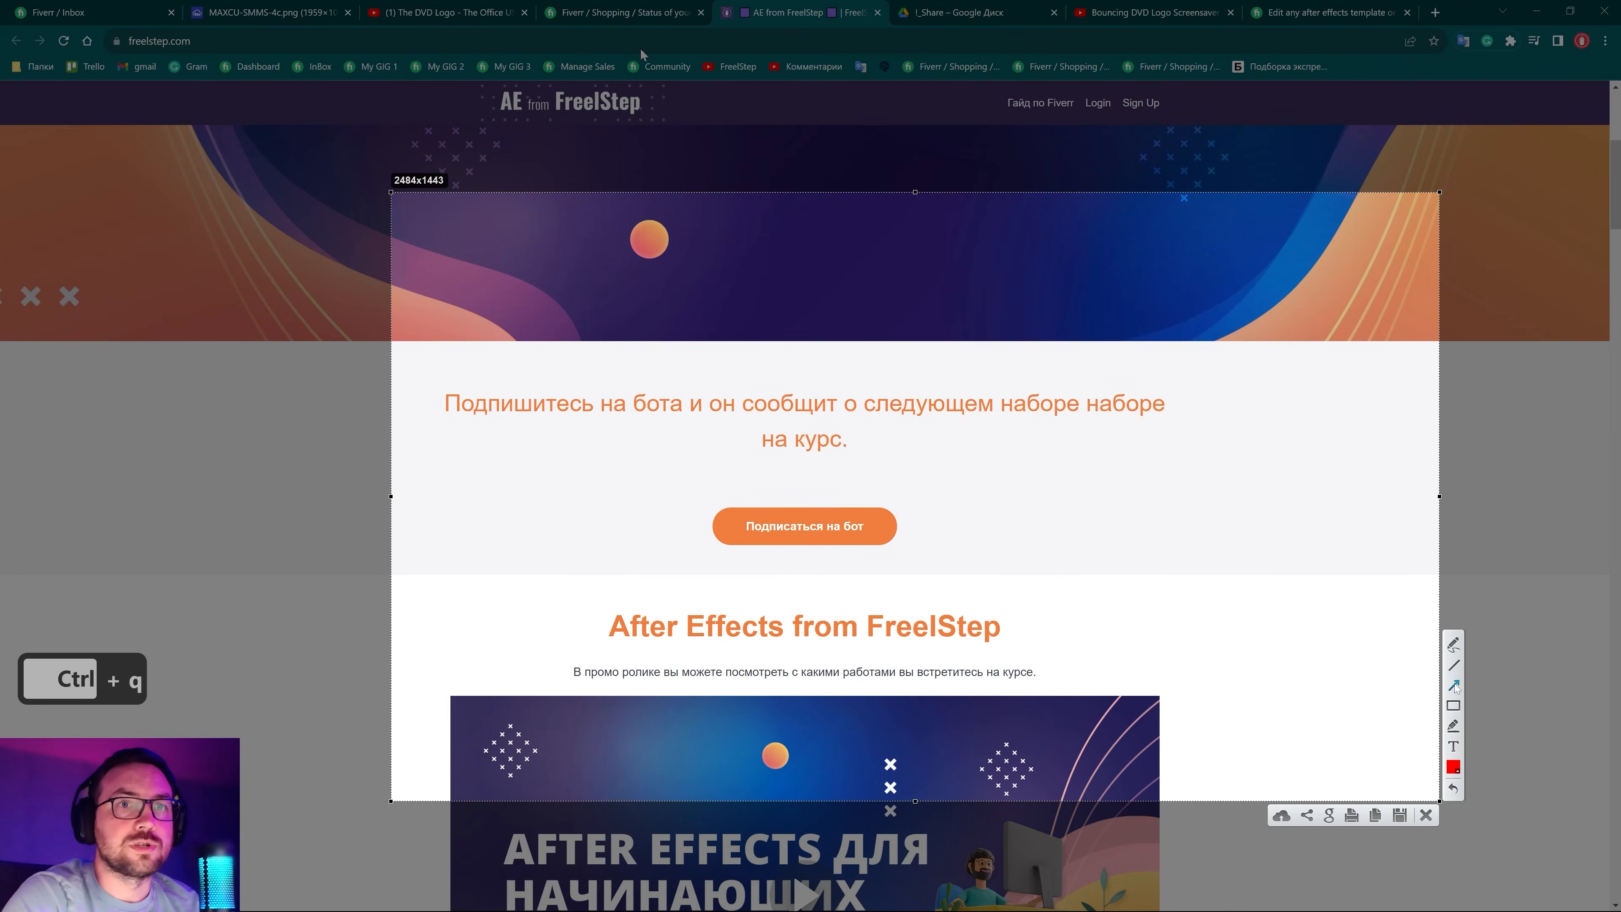
{"action": "left_click_drag", "start_coordinate": [1090, 419], "coordinate": [925, 511]}
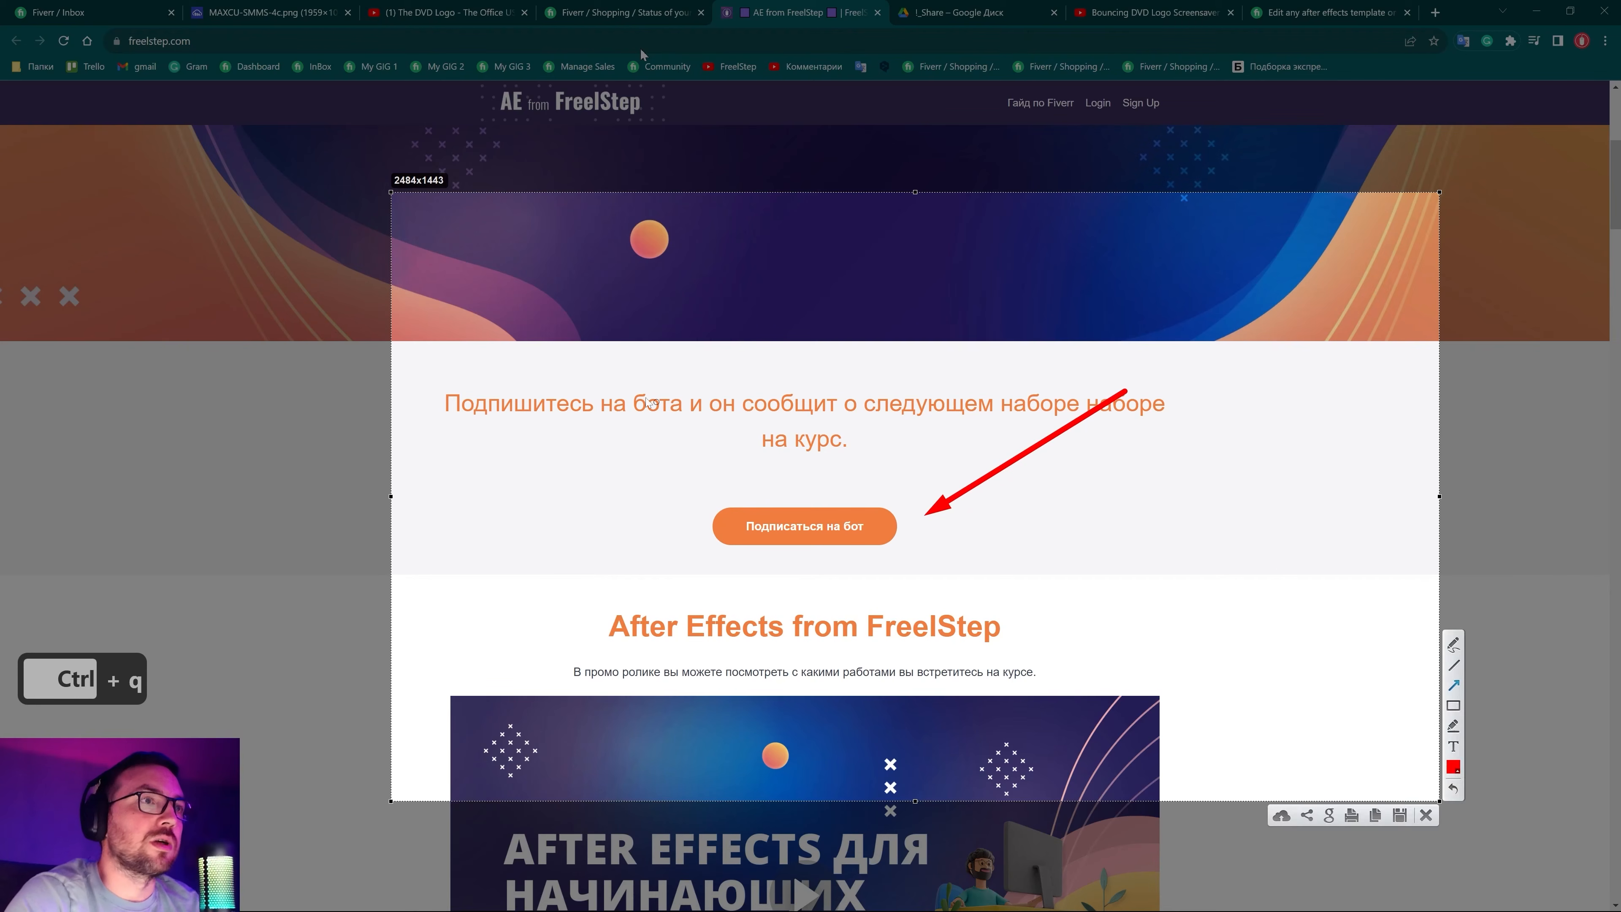
{"action": "left_click_drag", "start_coordinate": [576, 385], "coordinate": [711, 483]}
{"action": "left_click_drag", "start_coordinate": [523, 624], "coordinate": [661, 574]}
{"action": "left_click_drag", "start_coordinate": [1068, 617], "coordinate": [911, 568]}
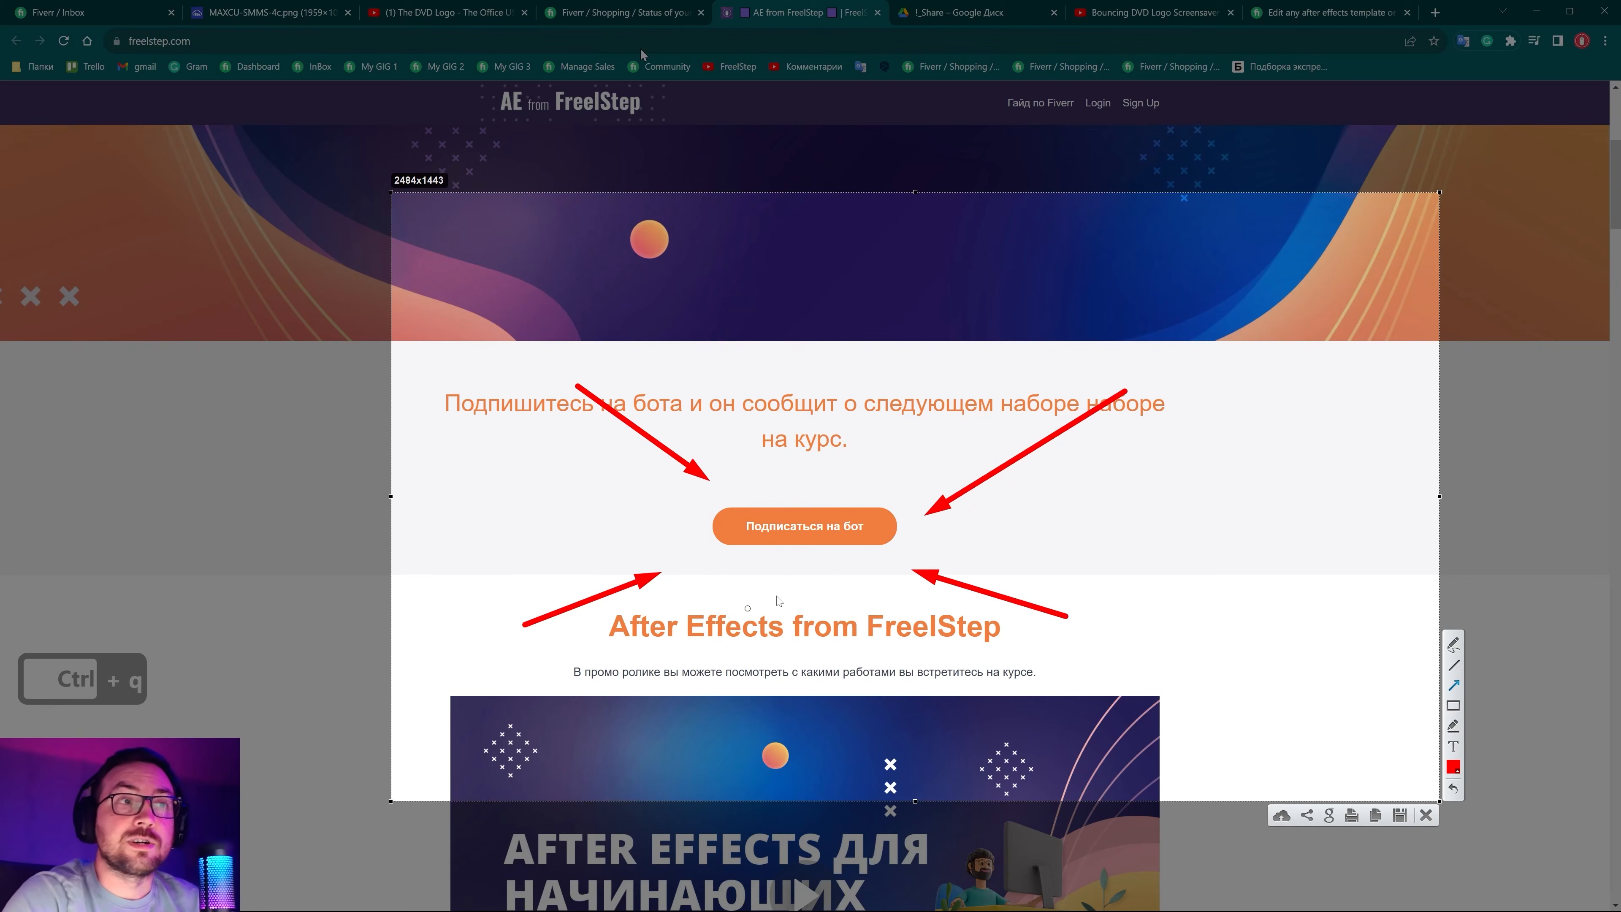
{"action": "key", "text": "Escape"}
{"action": "key", "text": "Escape"}
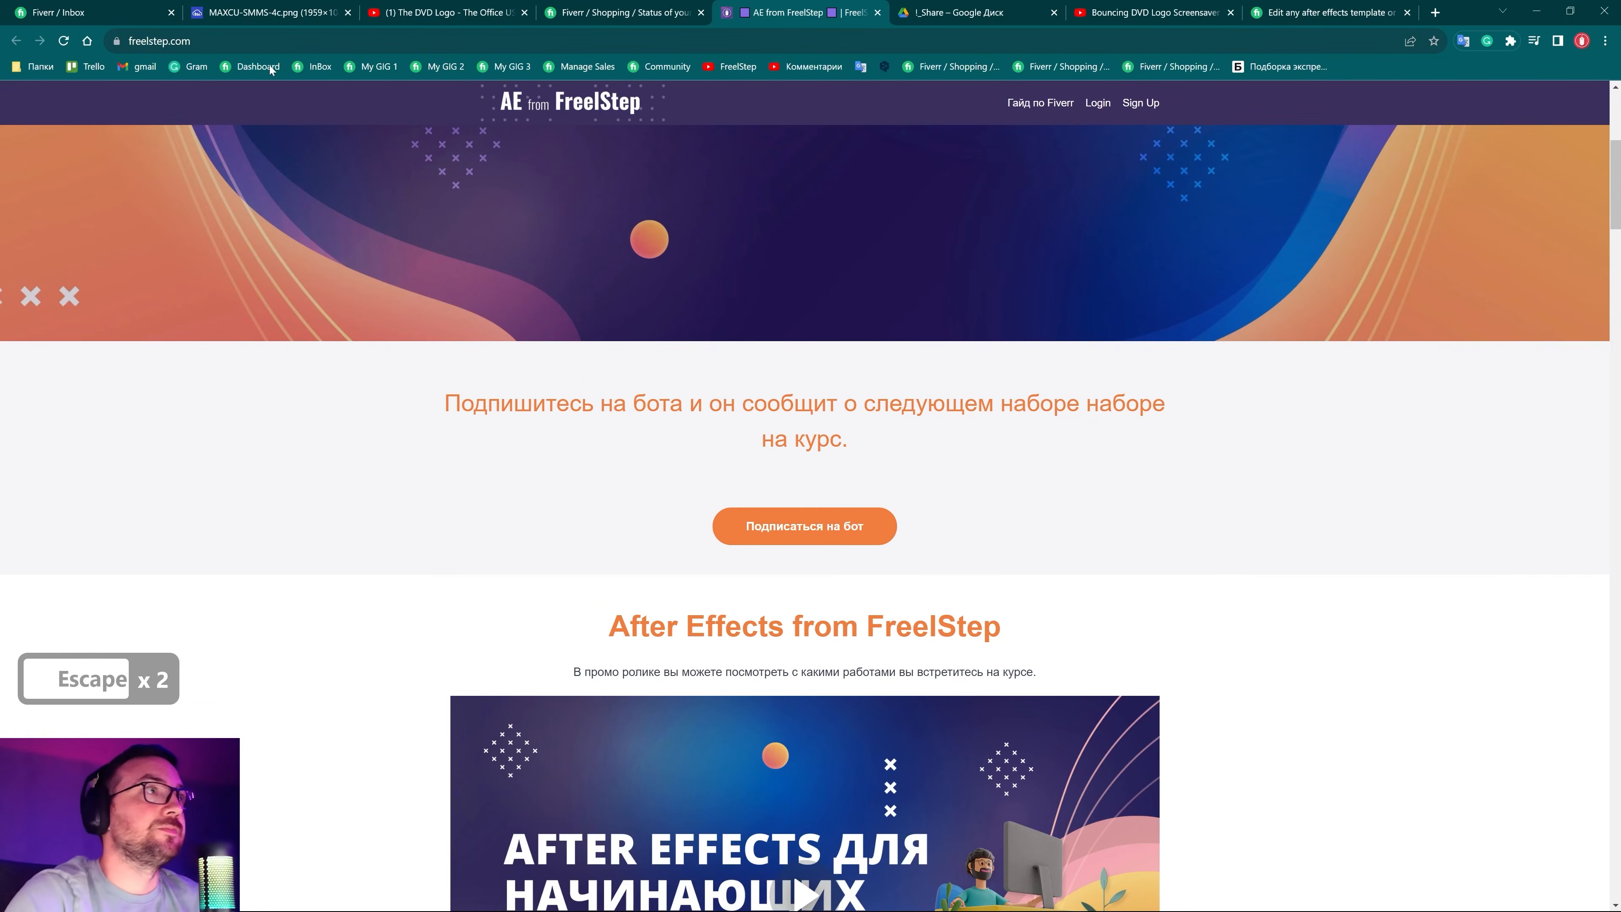
Return to the Fiverr inbox conversation with the client
{"action": "left_click", "coordinate": [96, 13]}
{"action": "scroll", "coordinate": [652, 572], "scroll_direction": "up", "scroll_amount": 7}
{"action": "scroll", "coordinate": [652, 577], "scroll_direction": "down", "scroll_amount": 7}
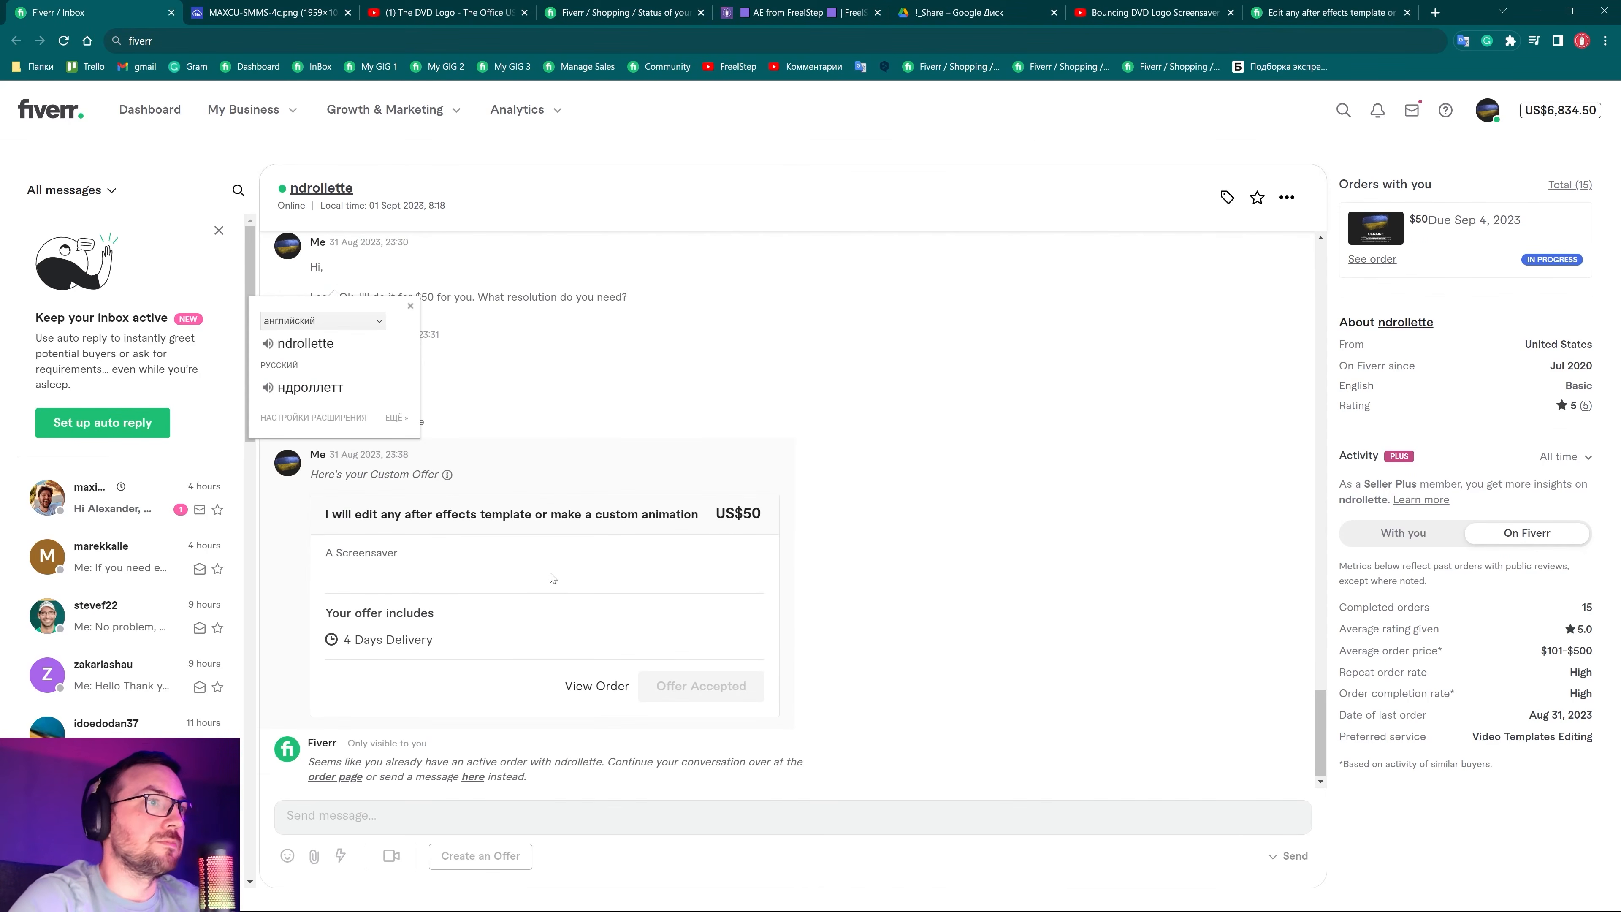
Close the translation popup and check the delivery countdown on the order page
{"action": "left_click", "coordinate": [543, 536]}
{"action": "left_click", "coordinate": [575, 13]}
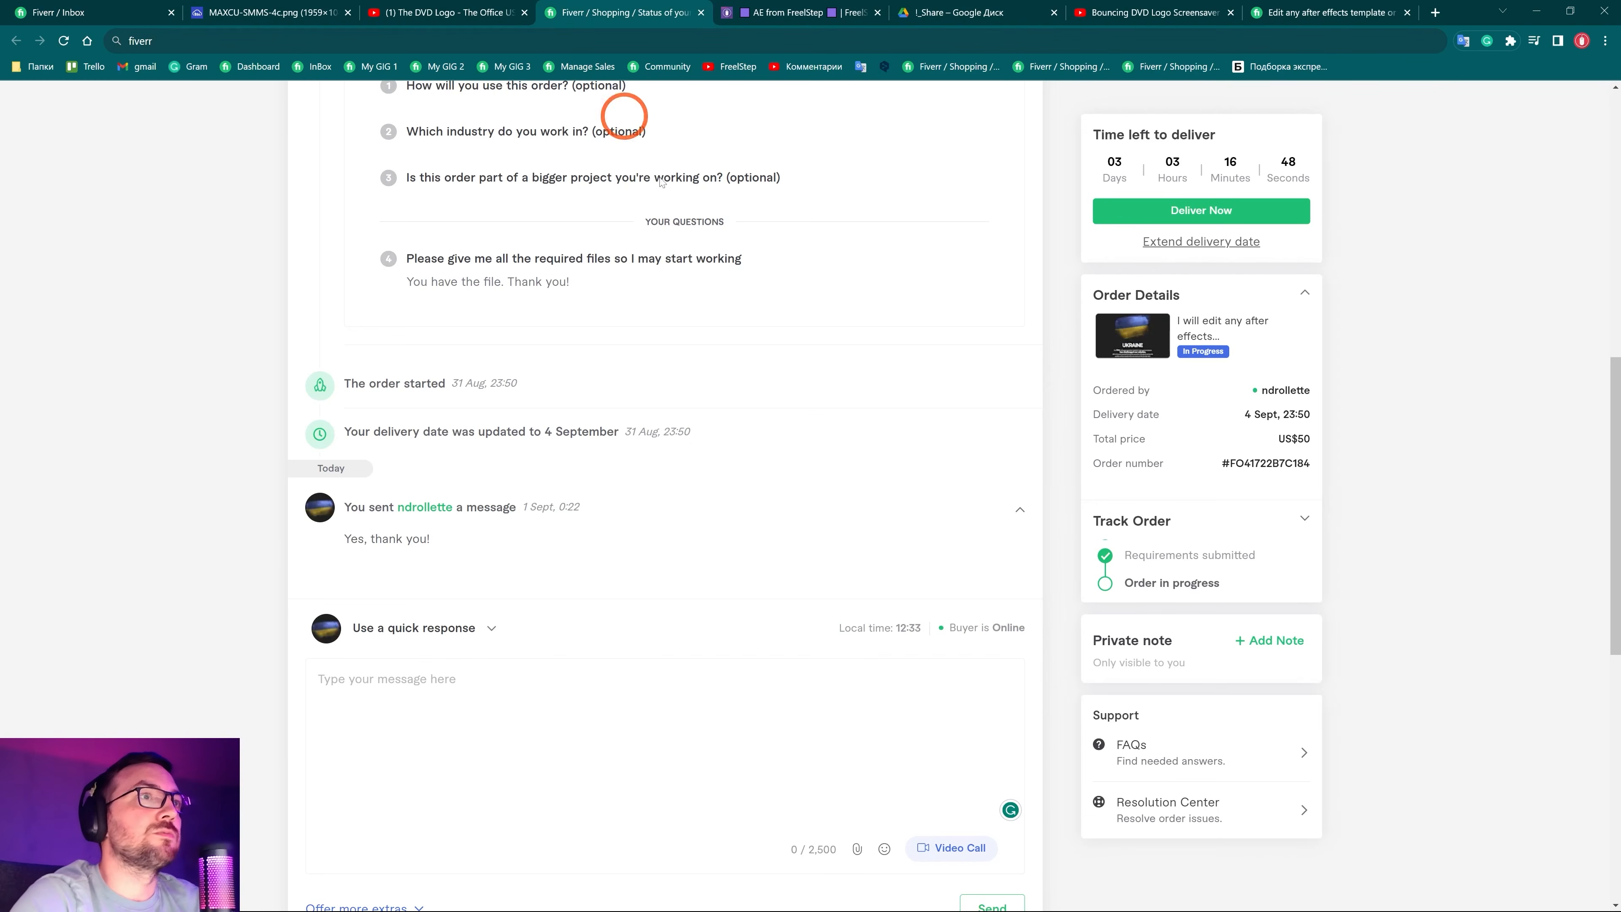
{"action": "scroll", "coordinate": [661, 183], "scroll_direction": "up", "scroll_amount": 8}
{"action": "scroll", "coordinate": [638, 358], "scroll_direction": "down", "scroll_amount": 13}
{"action": "scroll", "coordinate": [636, 362], "scroll_direction": "up", "scroll_amount": 5}
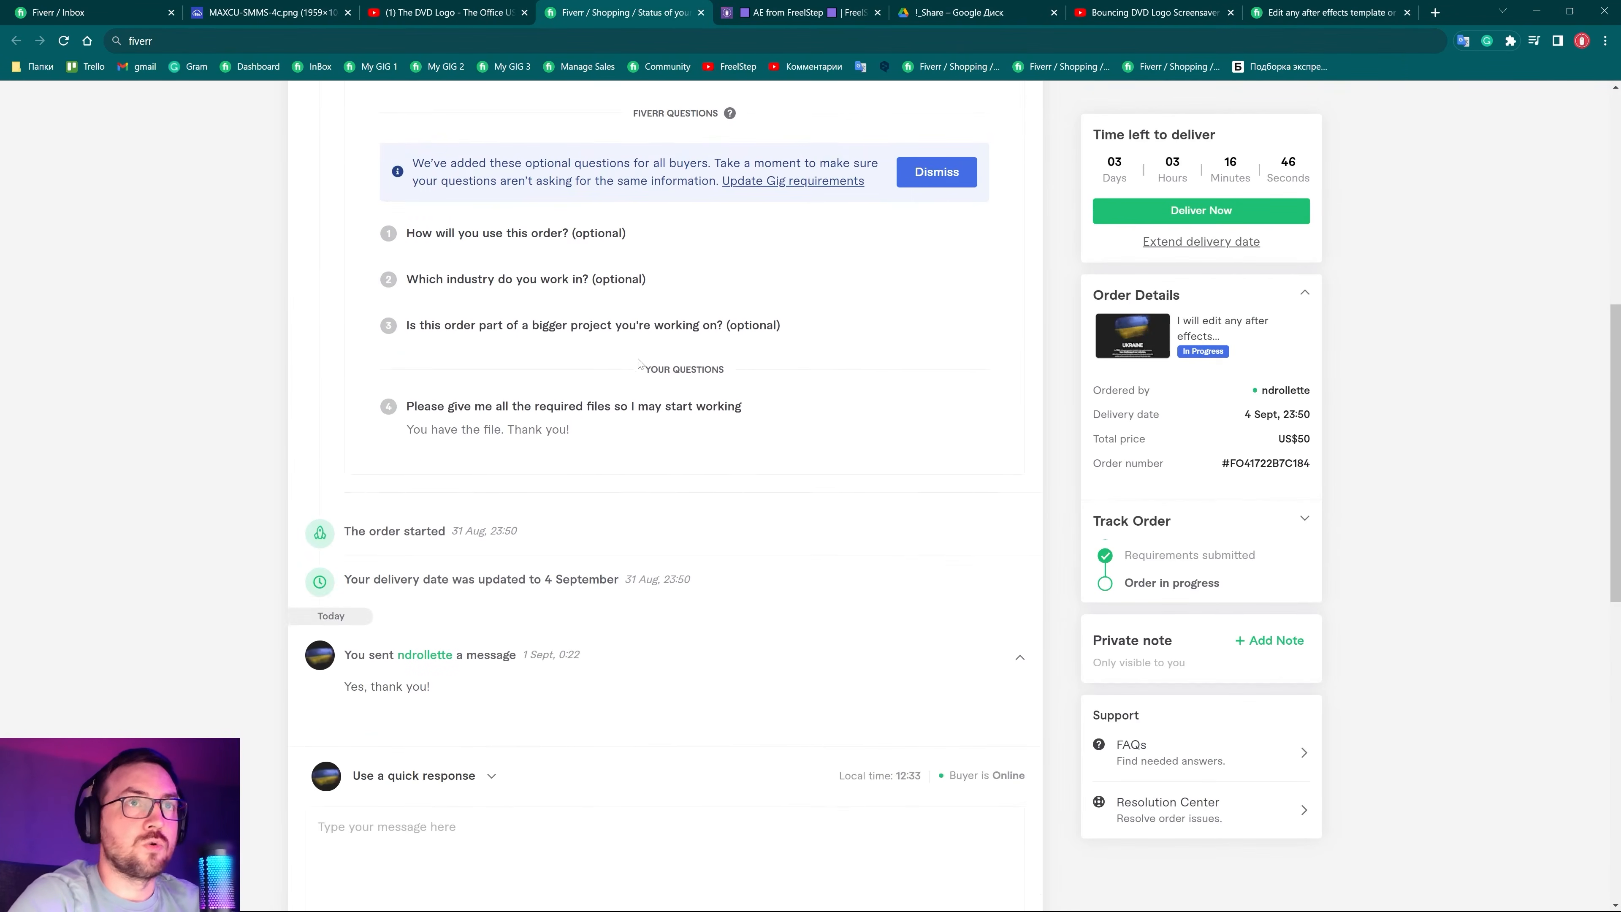
{"action": "scroll", "coordinate": [636, 362], "scroll_direction": "up", "scroll_amount": 2}
{"action": "left_click_drag", "start_coordinate": [1111, 163], "coordinate": [1309, 171]}
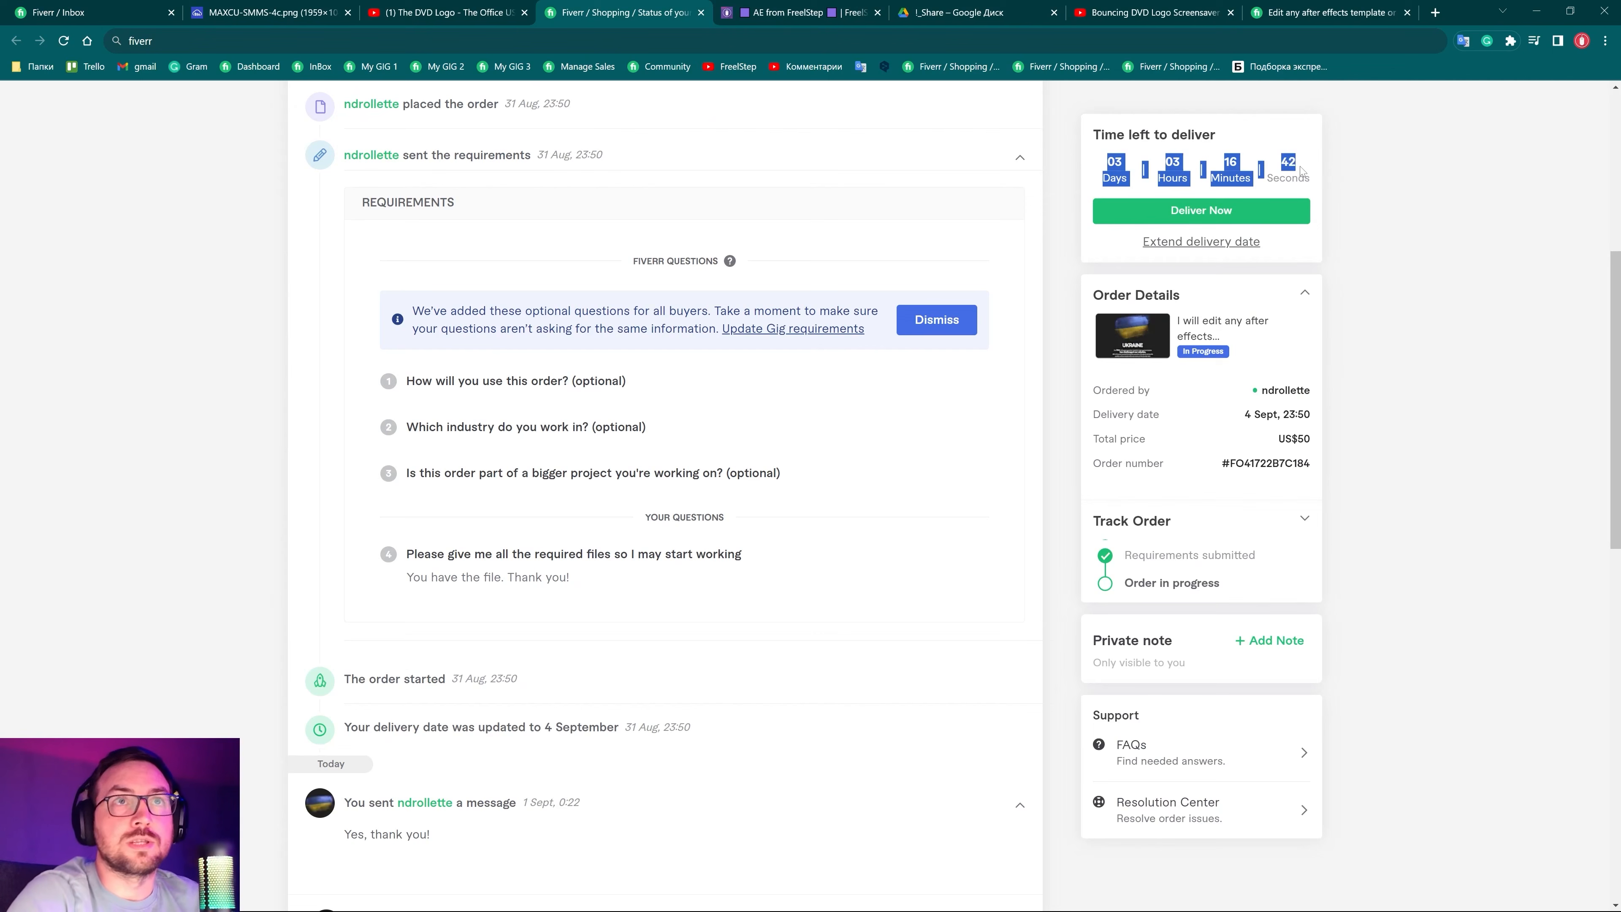
{"action": "left_click", "coordinate": [1426, 229]}
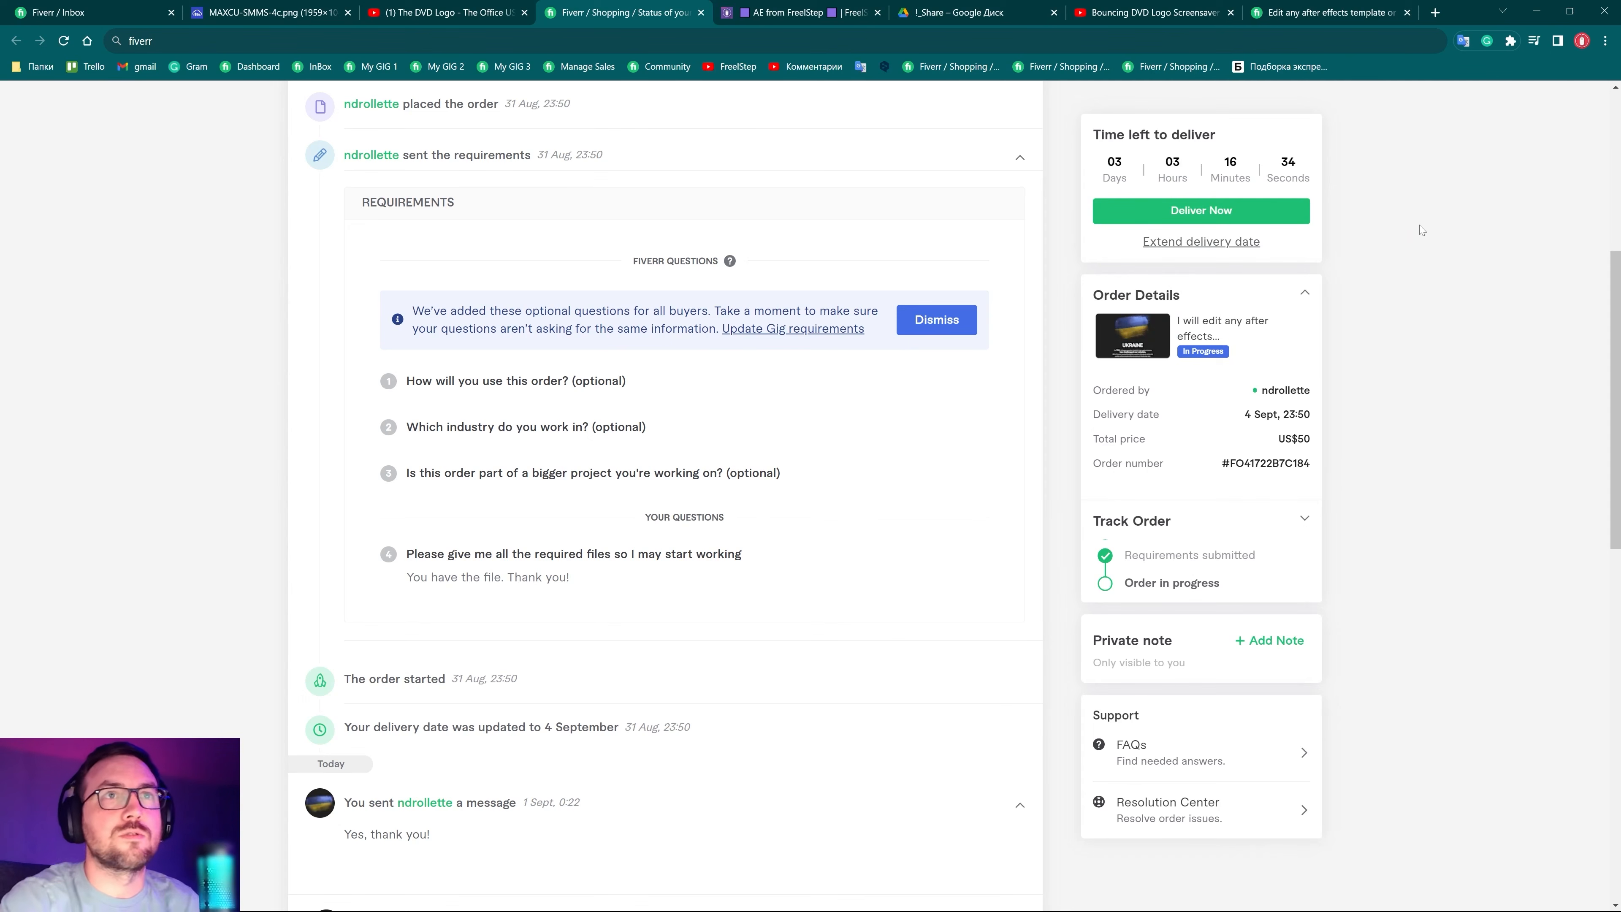
{"action": "left_click_drag", "start_coordinate": [1104, 157], "coordinate": [1288, 179]}
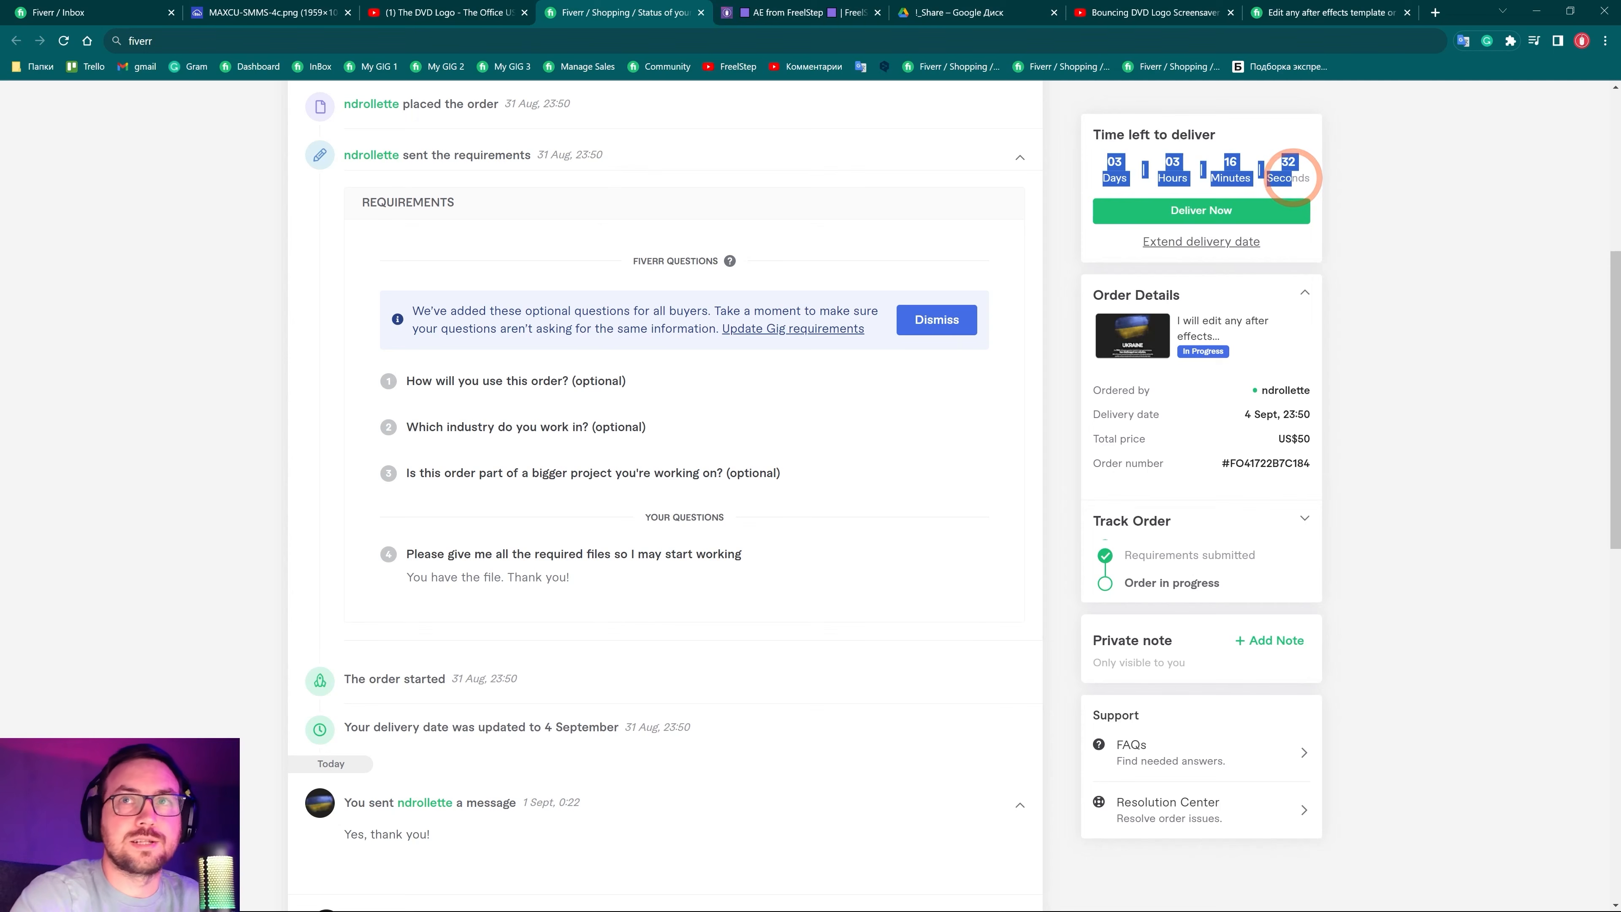
{"action": "left_click", "coordinate": [1393, 189]}
{"action": "left_click", "coordinate": [1110, 175]}
{"action": "left_click", "coordinate": [1166, 166]}
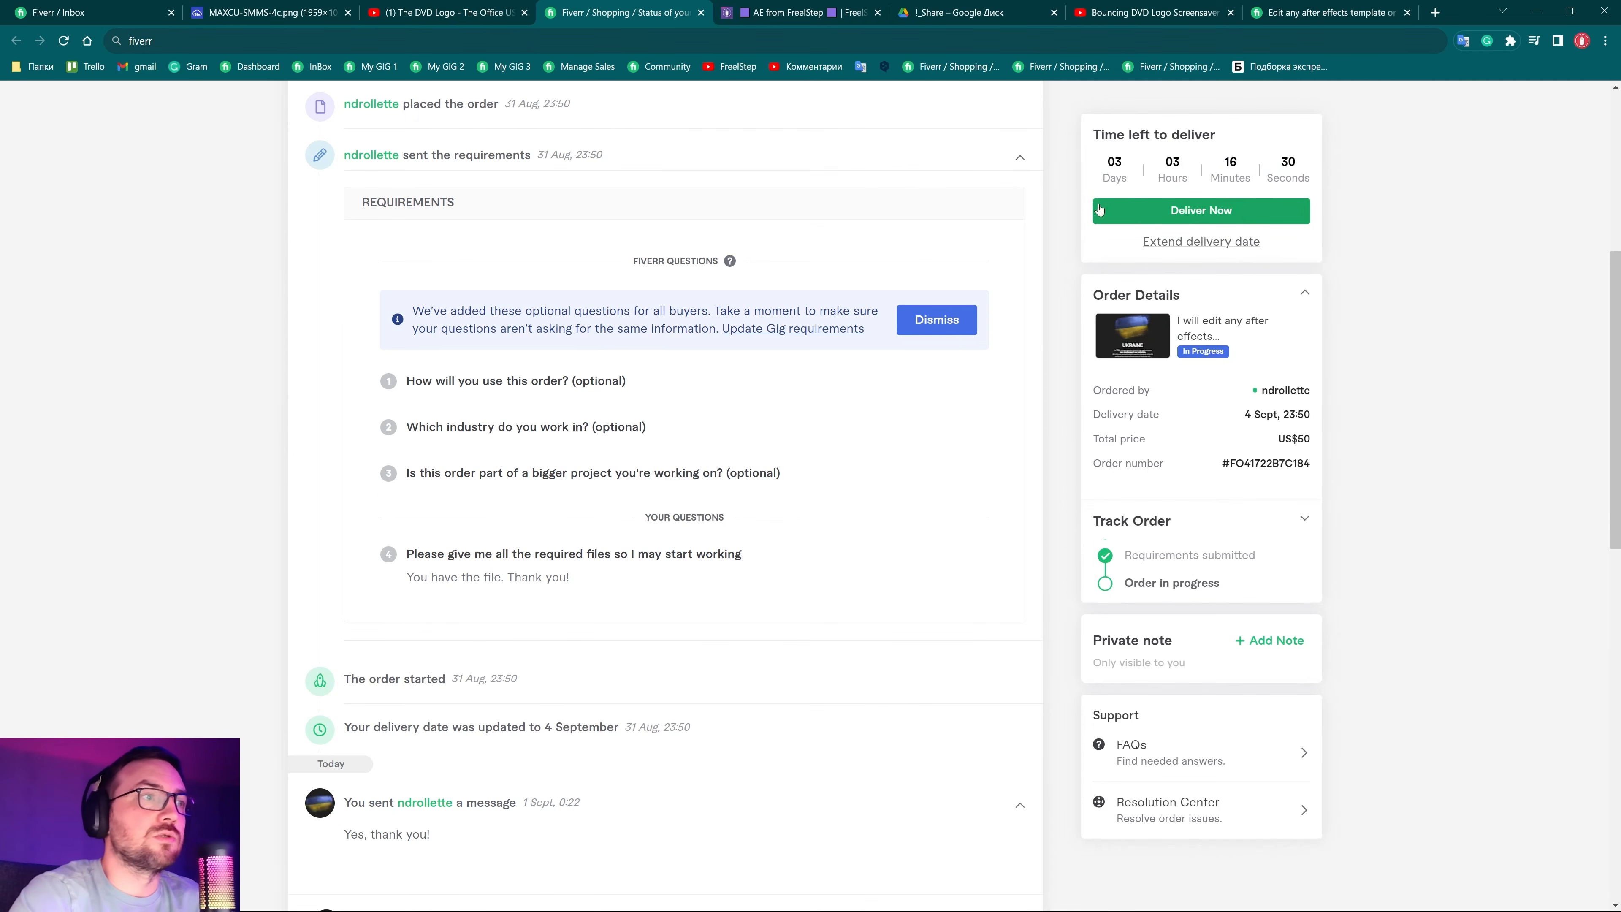
{"action": "scroll", "coordinate": [1099, 211], "scroll_direction": "up", "scroll_amount": 2}
Deliver the order using the First Delivery quick response plus the pasted Drive link
{"action": "left_click", "coordinate": [1225, 216]}
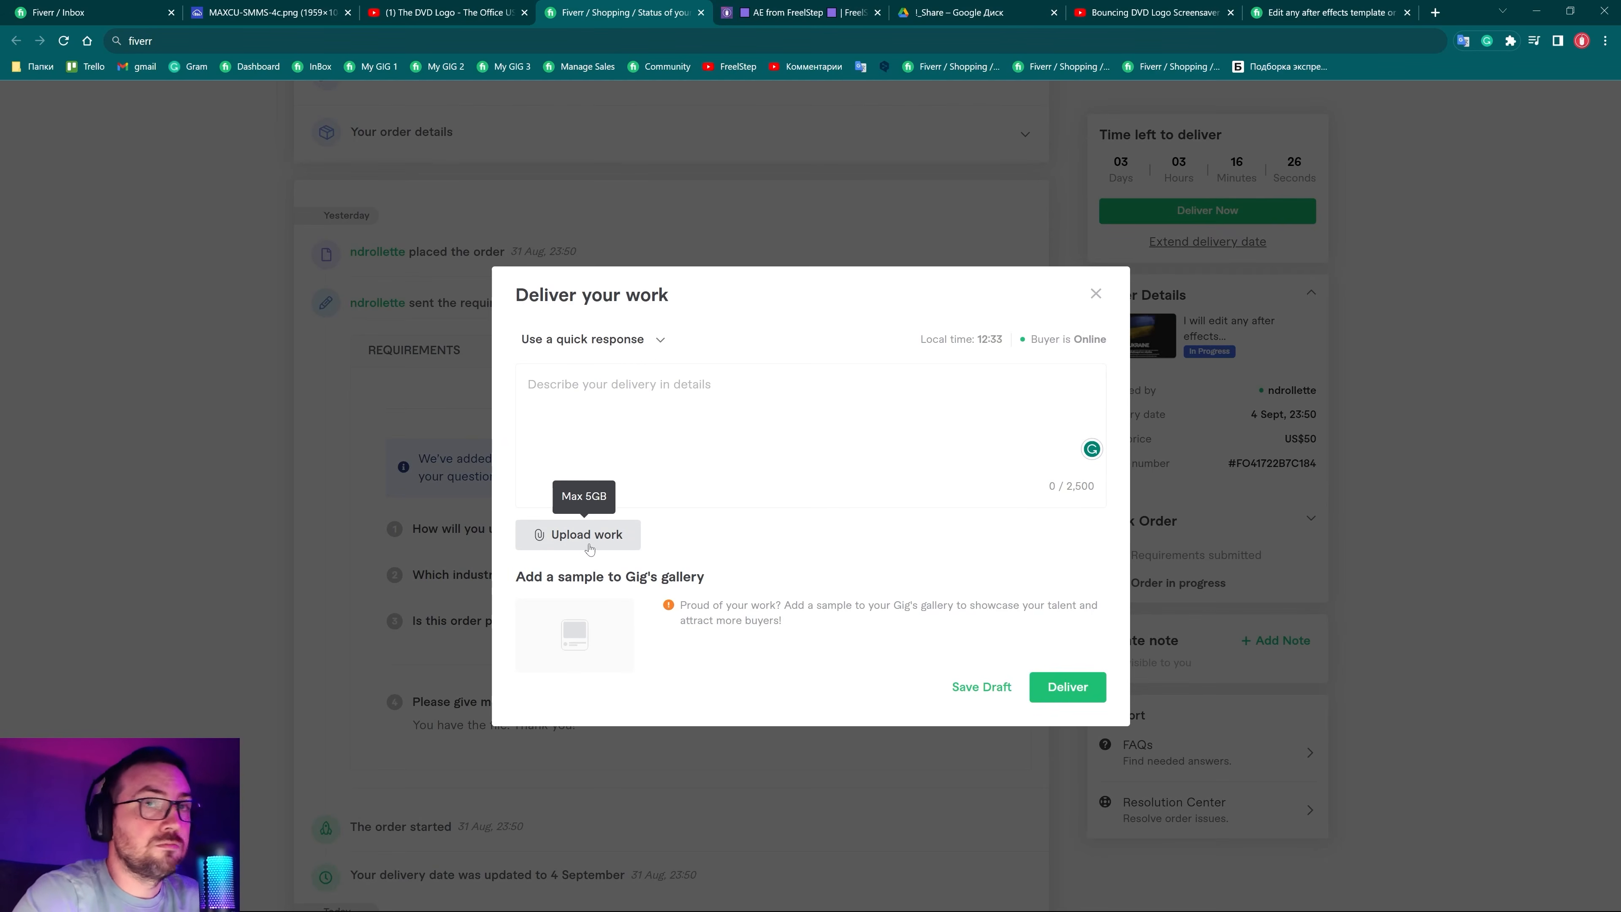
{"action": "left_click", "coordinate": [660, 339]}
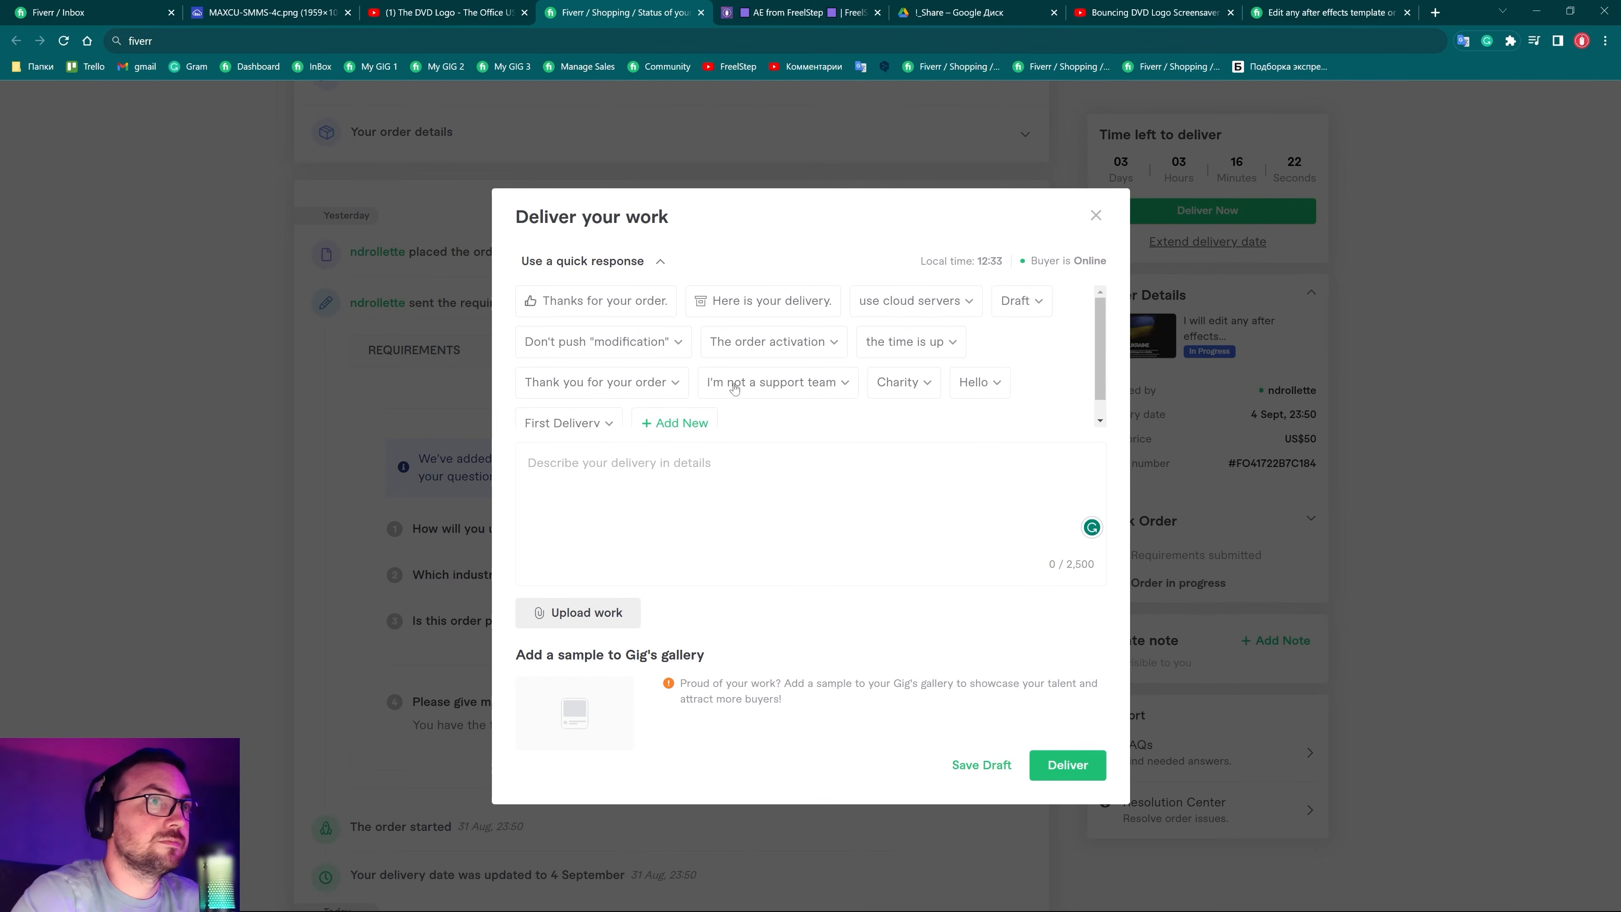
{"action": "left_click", "coordinate": [579, 432]}
{"action": "left_click", "coordinate": [556, 519]}
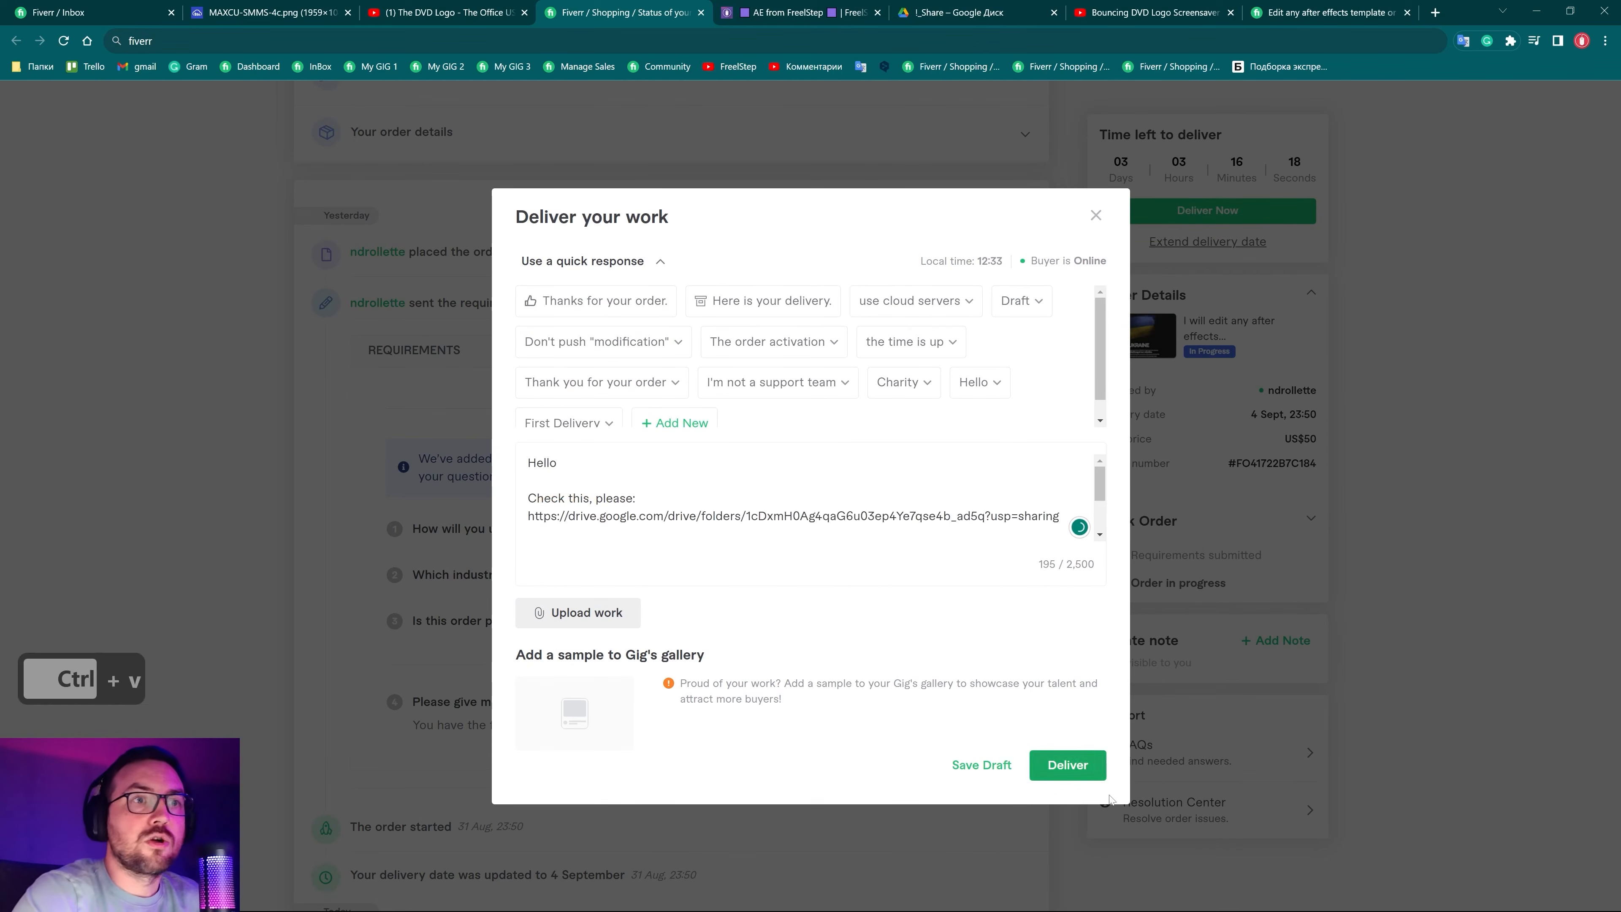
{"action": "left_click", "coordinate": [1084, 771]}
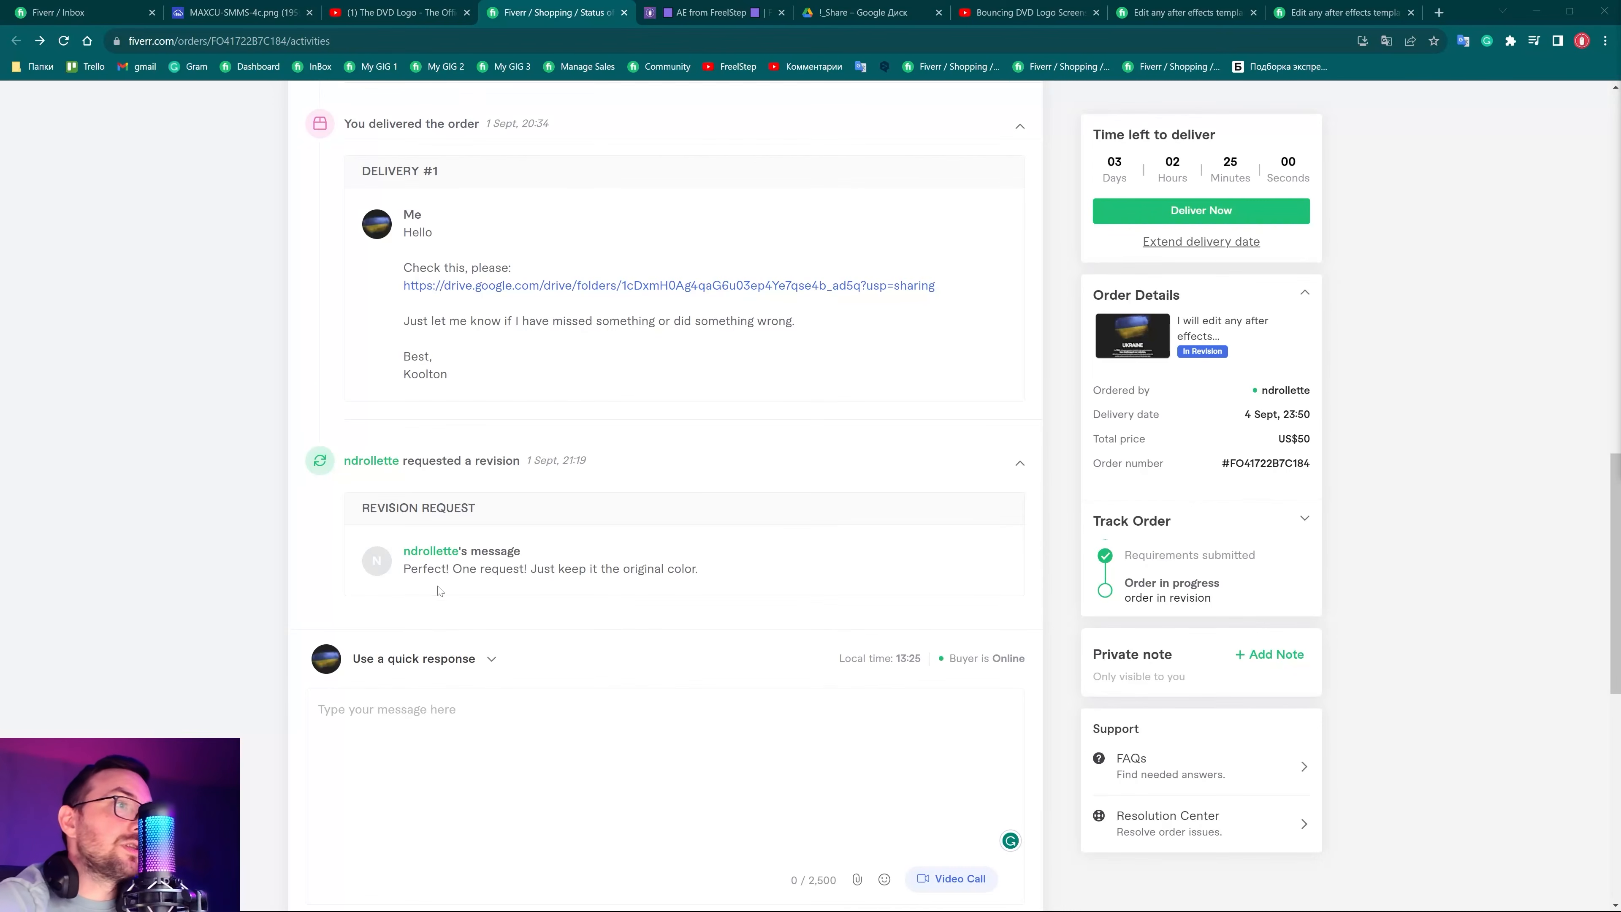
Select the buyer's revision request, then queue the comp as a QuickTime movie in After Effects
{"action": "left_click", "coordinate": [431, 577]}
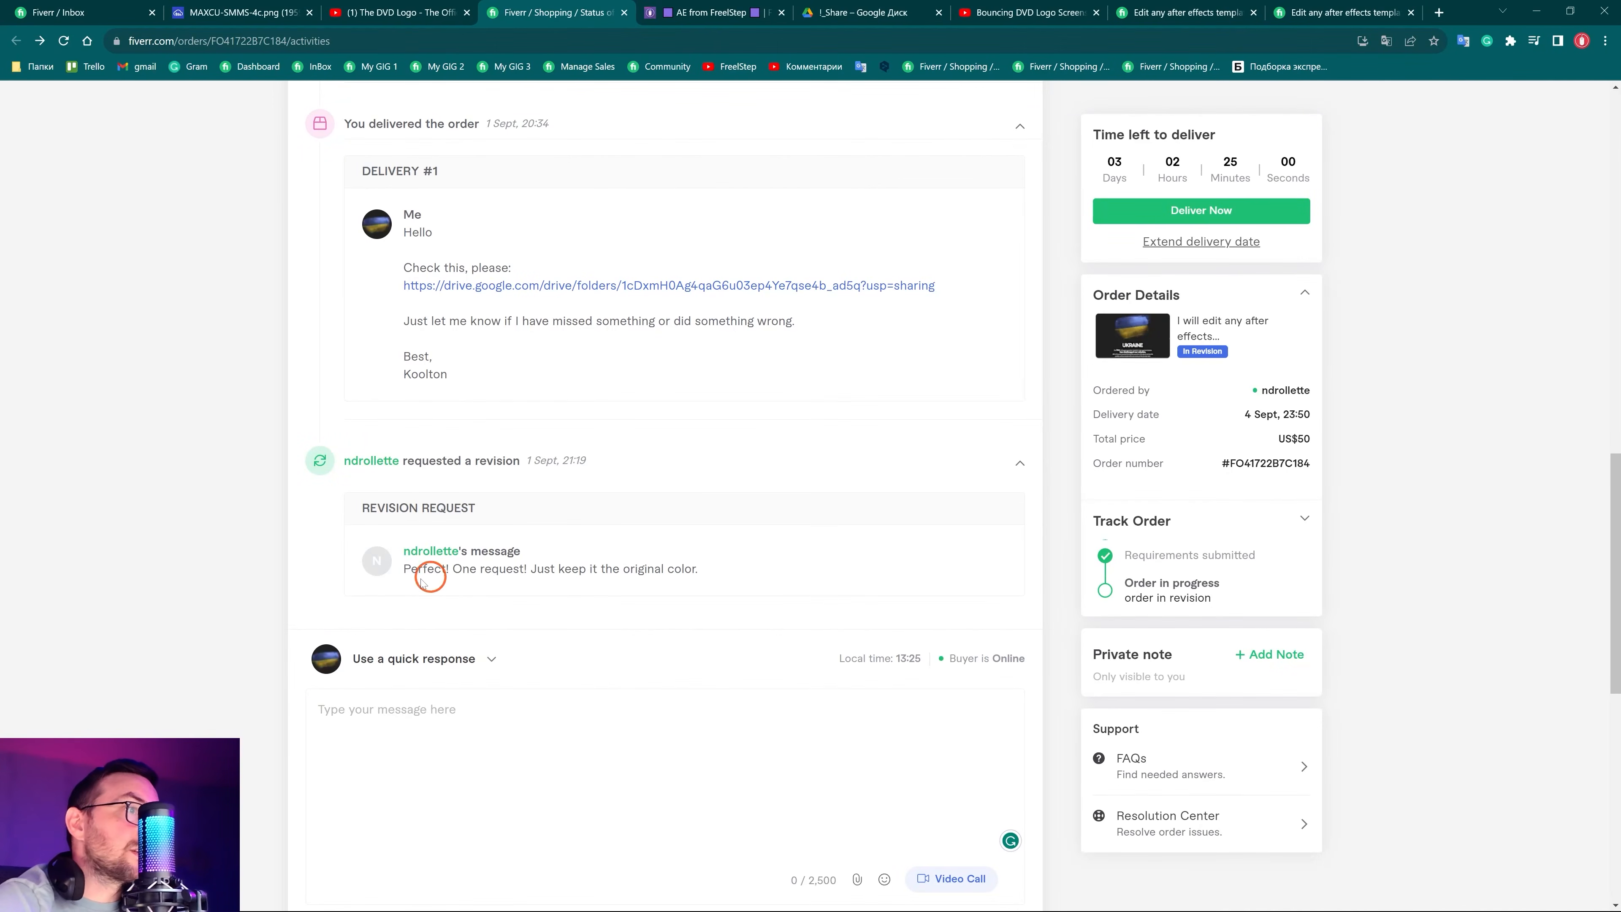
{"action": "left_click_drag", "start_coordinate": [403, 567], "coordinate": [722, 567]}
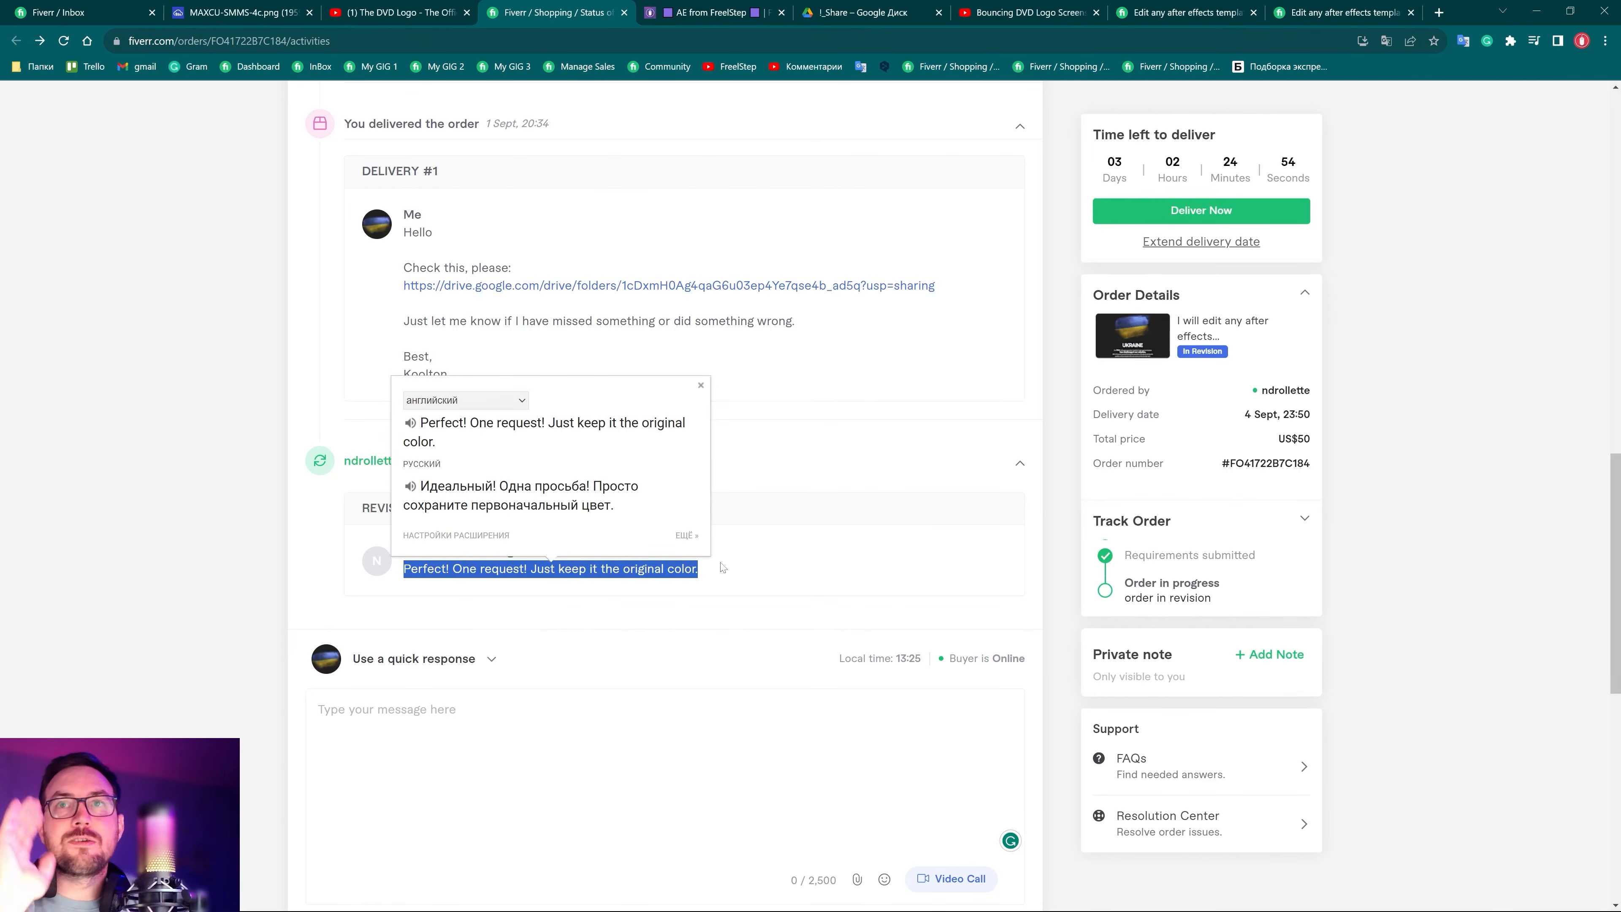
{"action": "key", "text": "alt+Tab"}
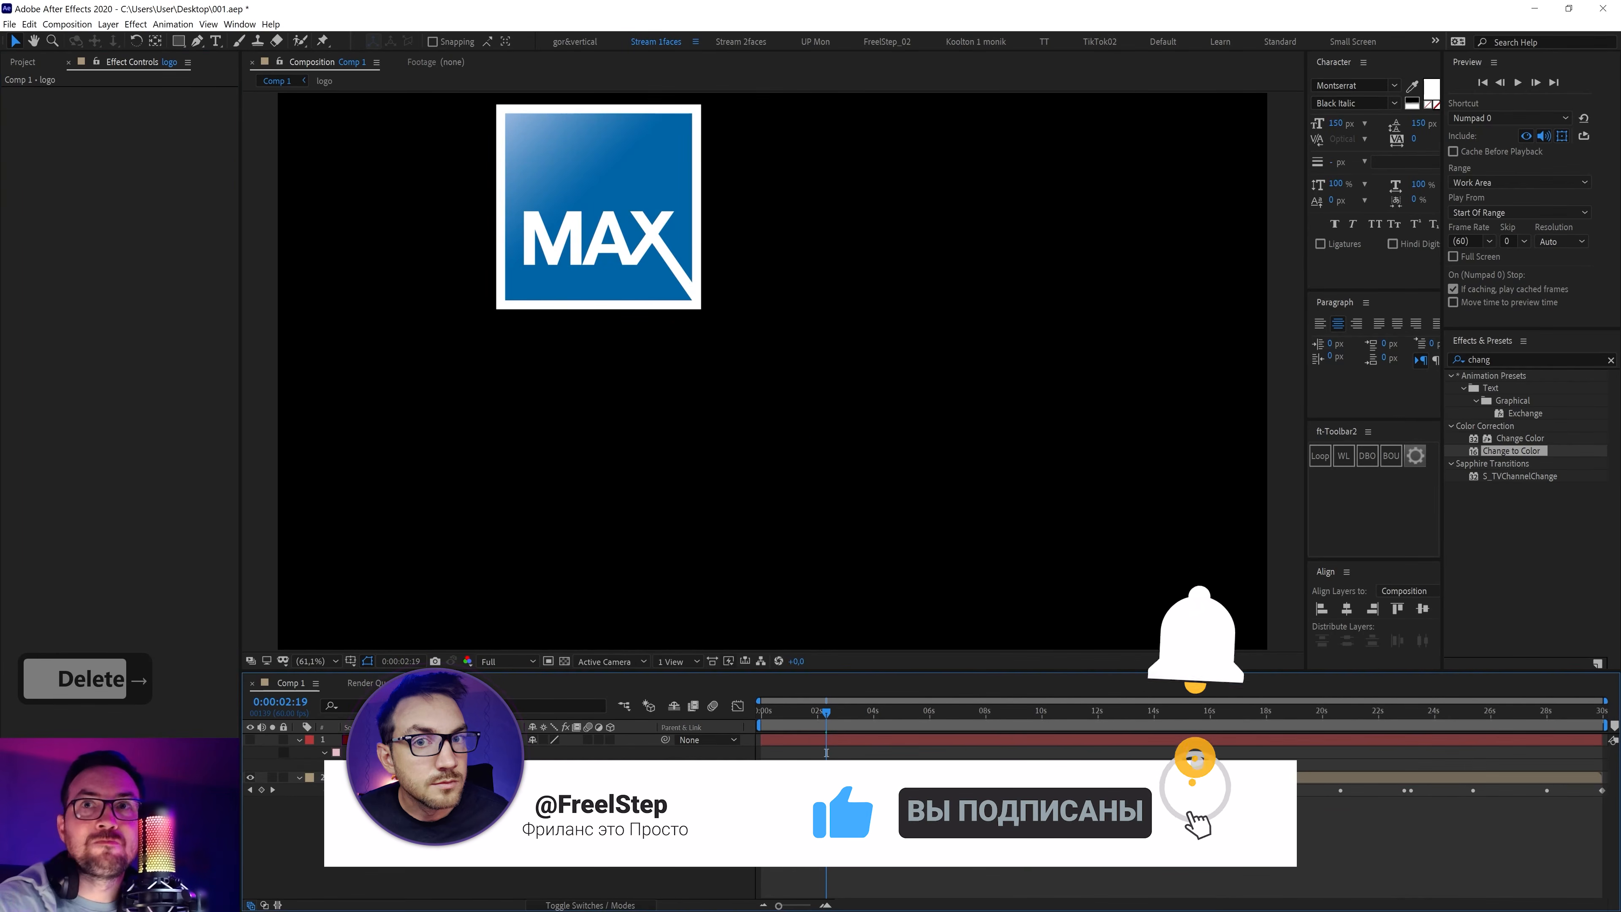
{"action": "key", "text": "ctrl+shift+slash"}
{"action": "left_click", "coordinate": [396, 706]}
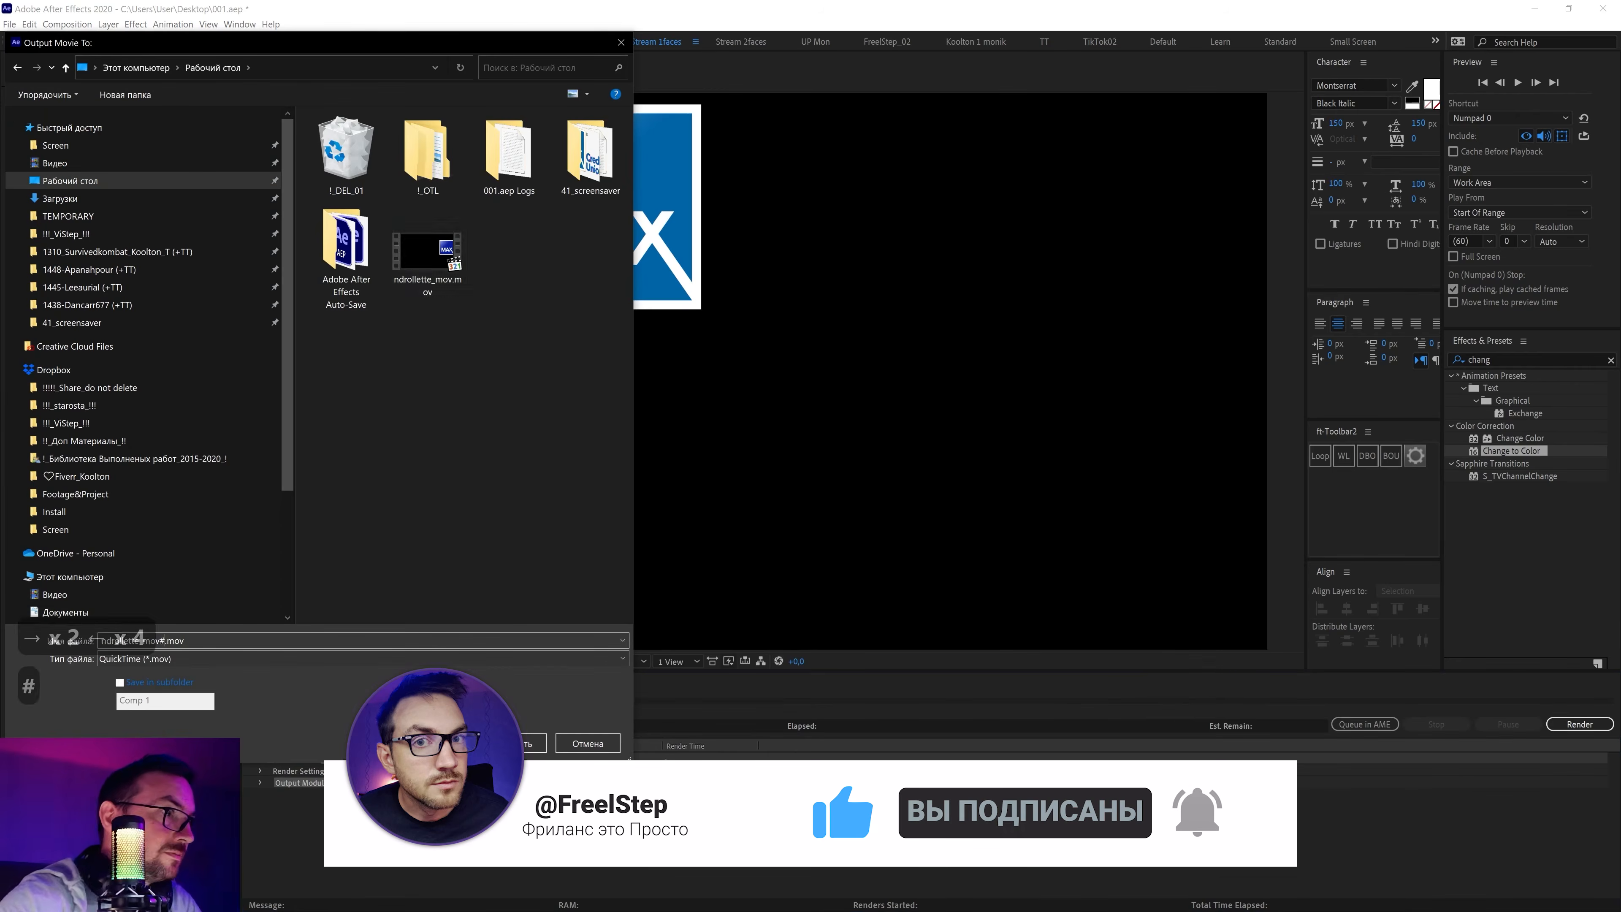